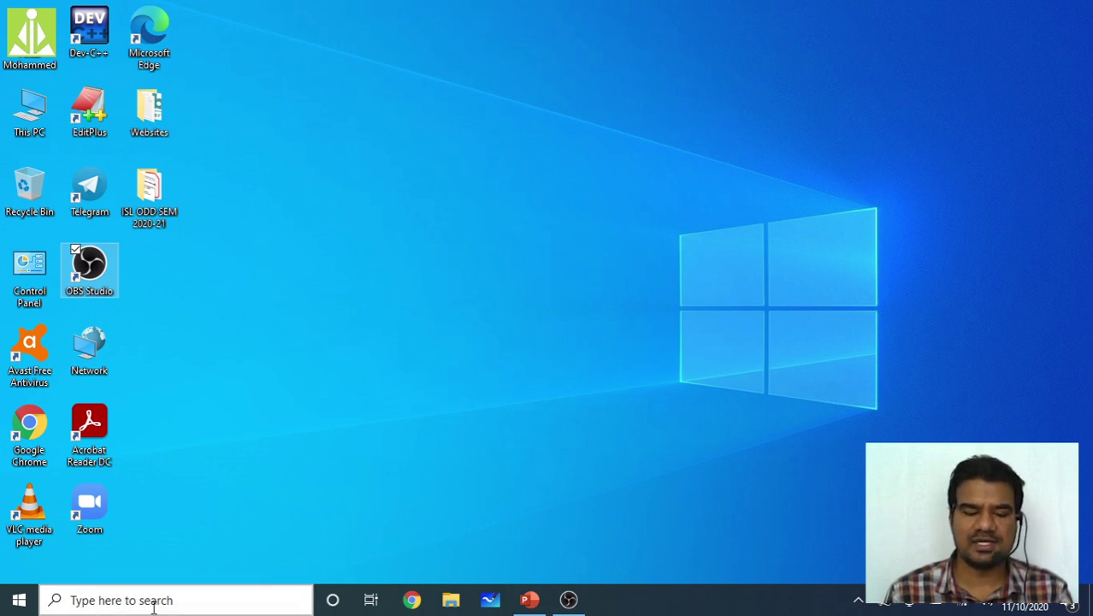
pyautogui.click(14, 603)
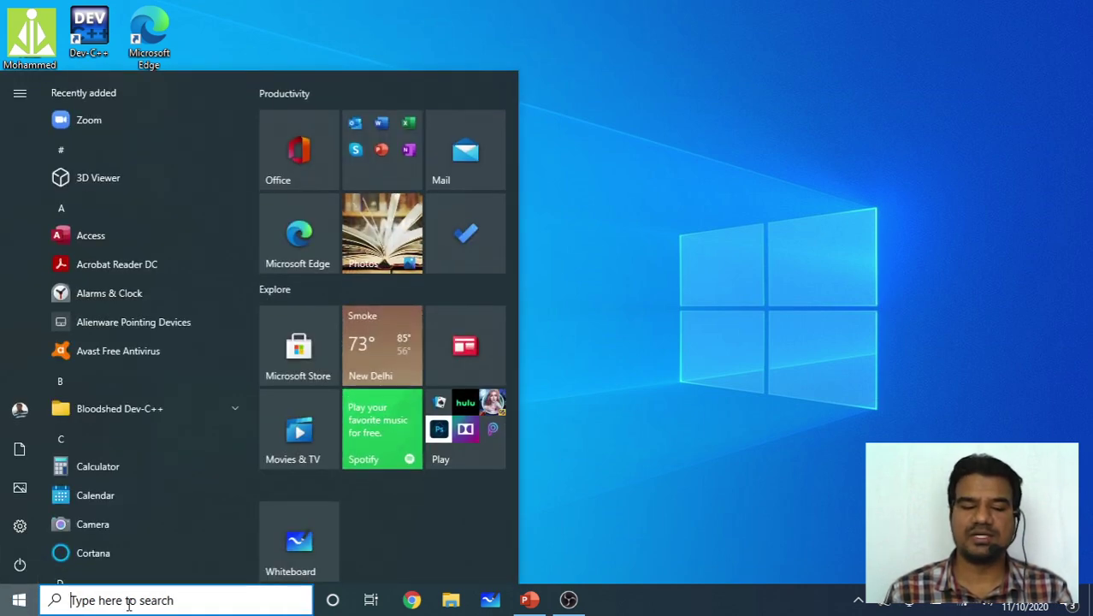
pyautogui.click(599, 504)
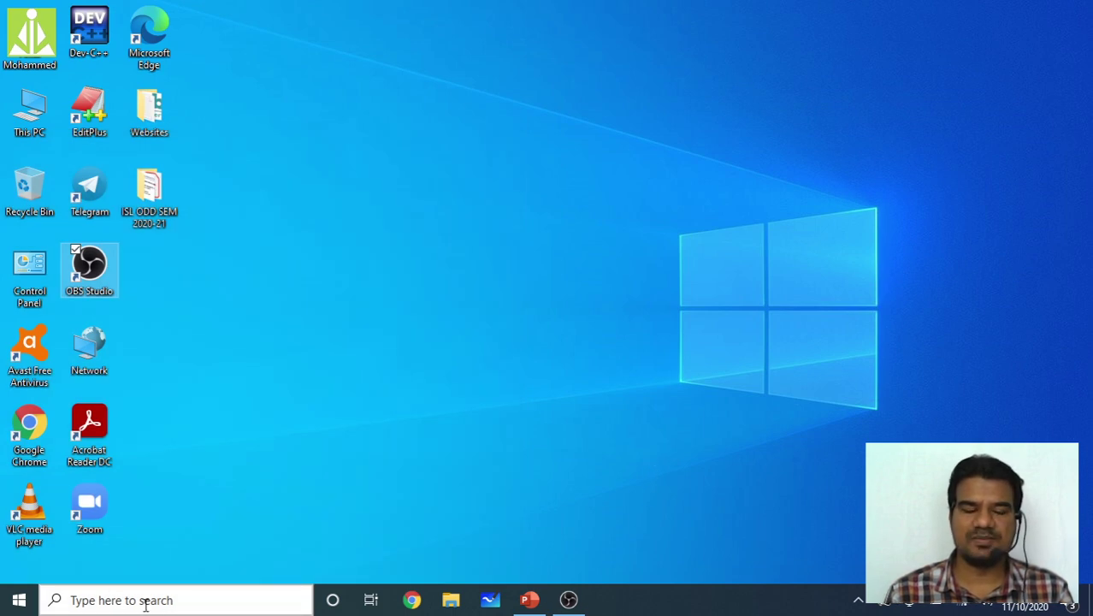
pyautogui.click(3, 608)
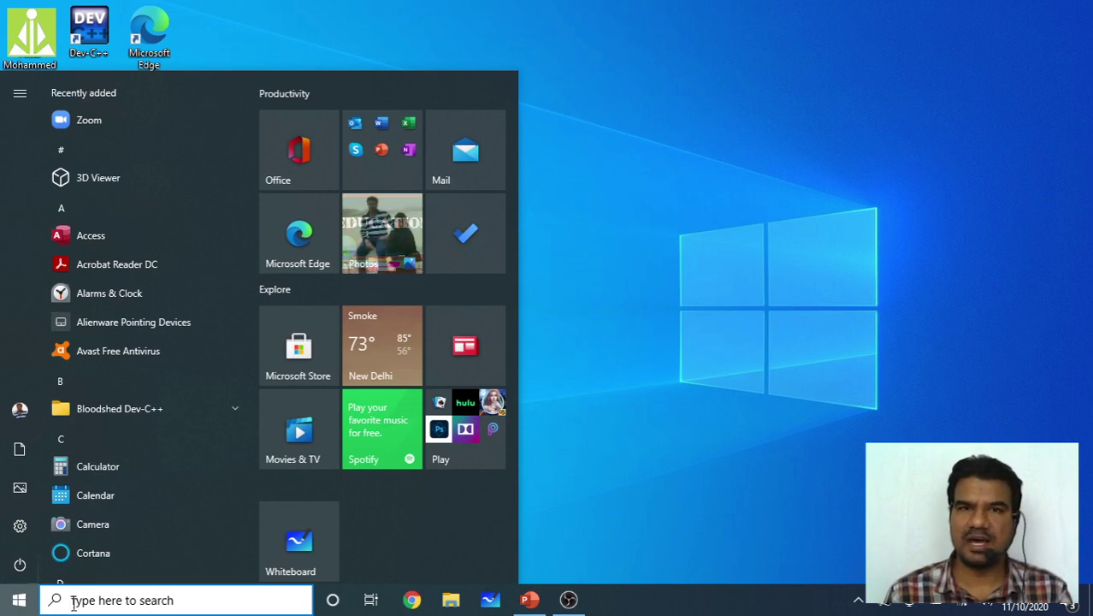
pyautogui.click(756, 377)
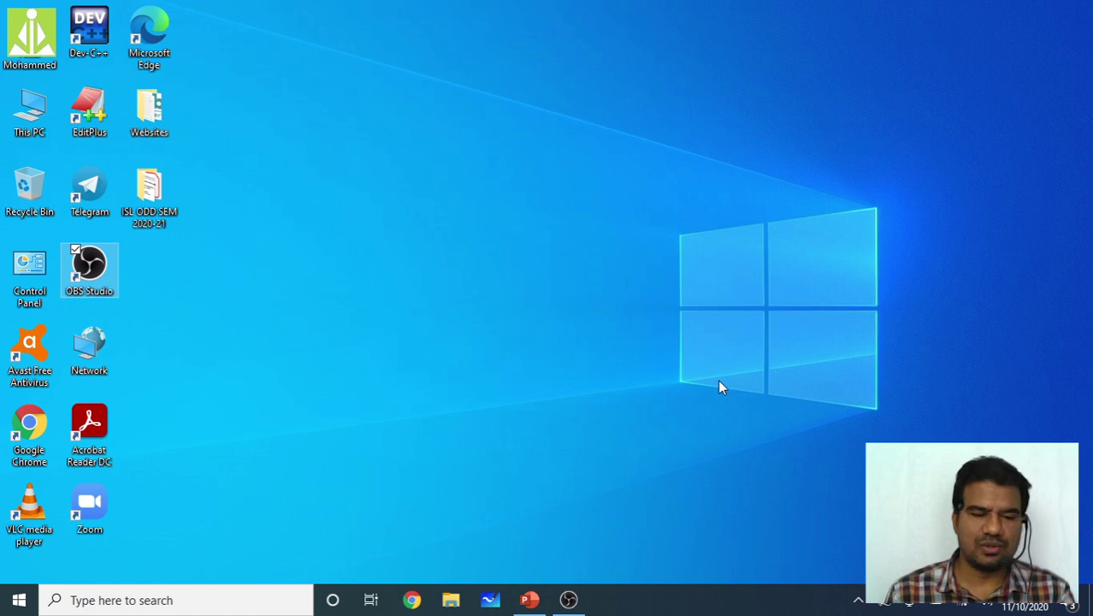
# Step: Launch Excel from a Windows search for "excel", maximize its window, and close the program
pyautogui.click(232, 600)
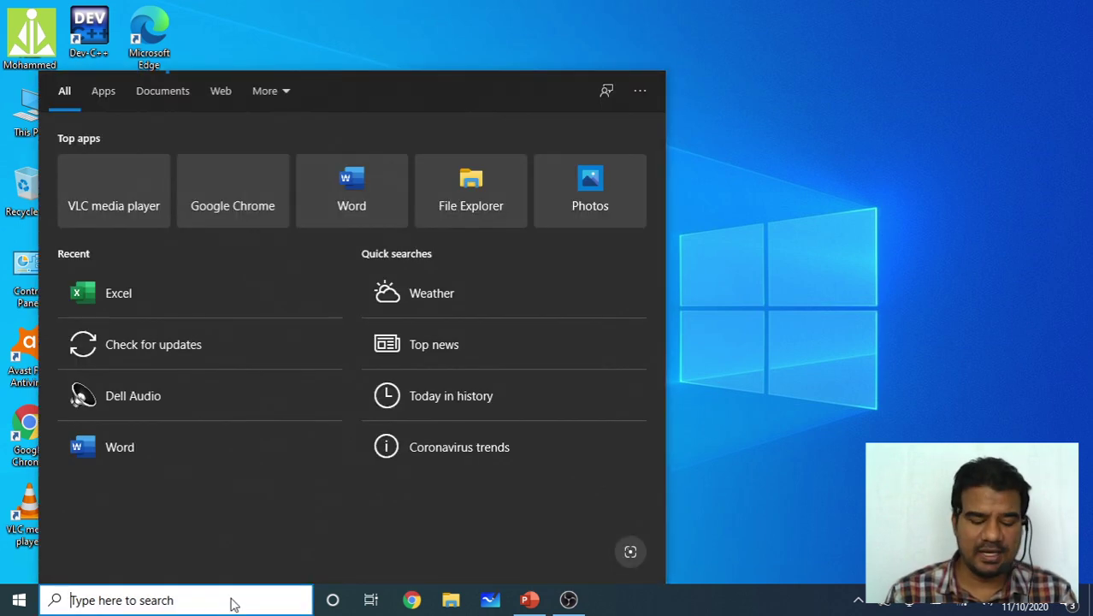
pyautogui.write('excel')
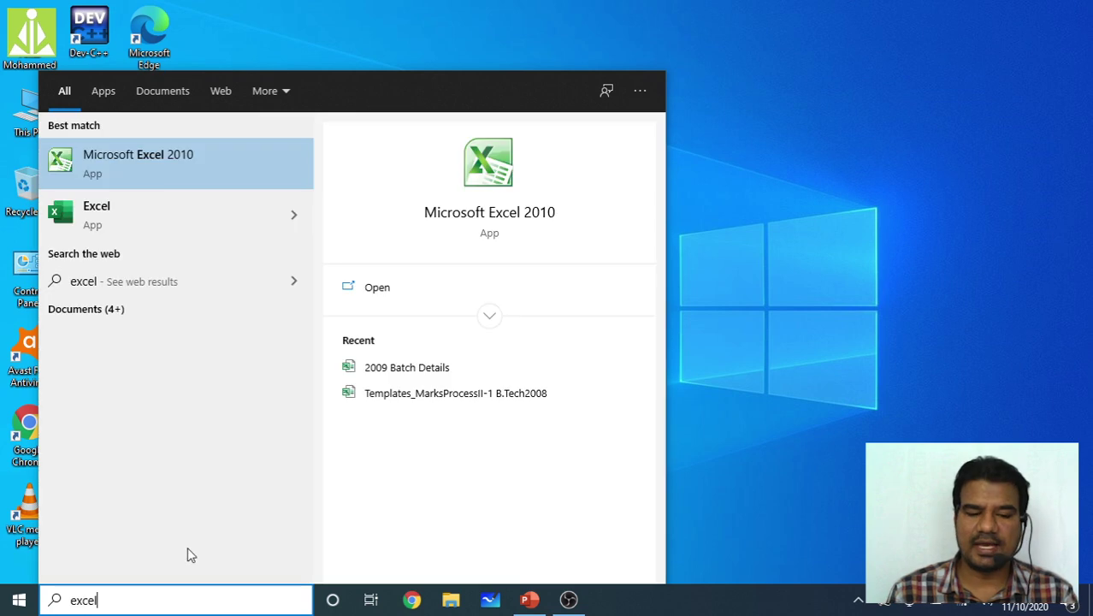
pyautogui.click(150, 206)
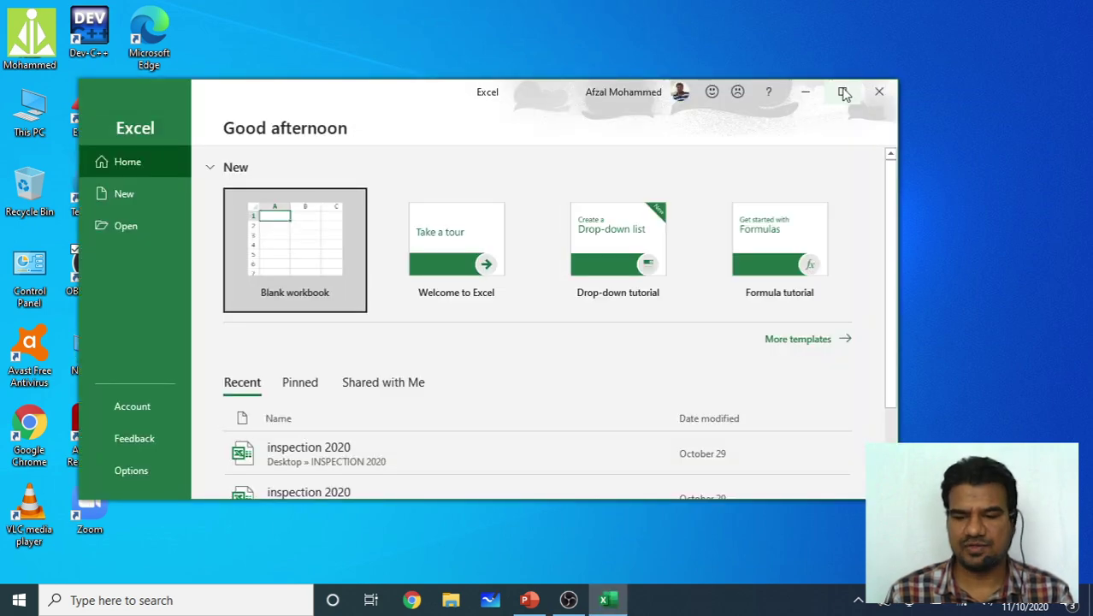
pyautogui.click(842, 91)
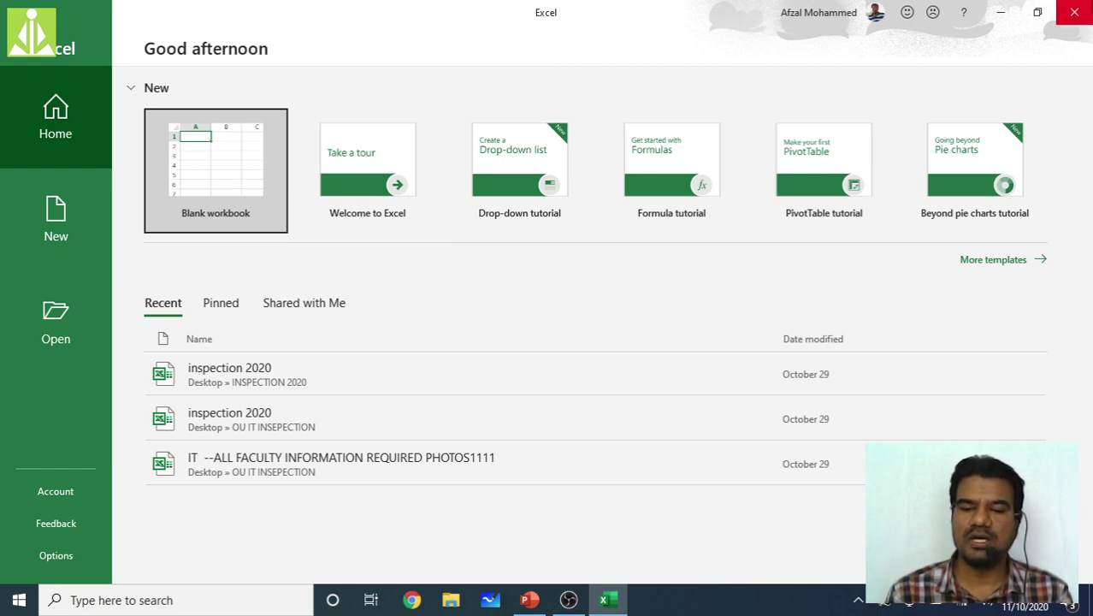
pyautogui.click(1075, 12)
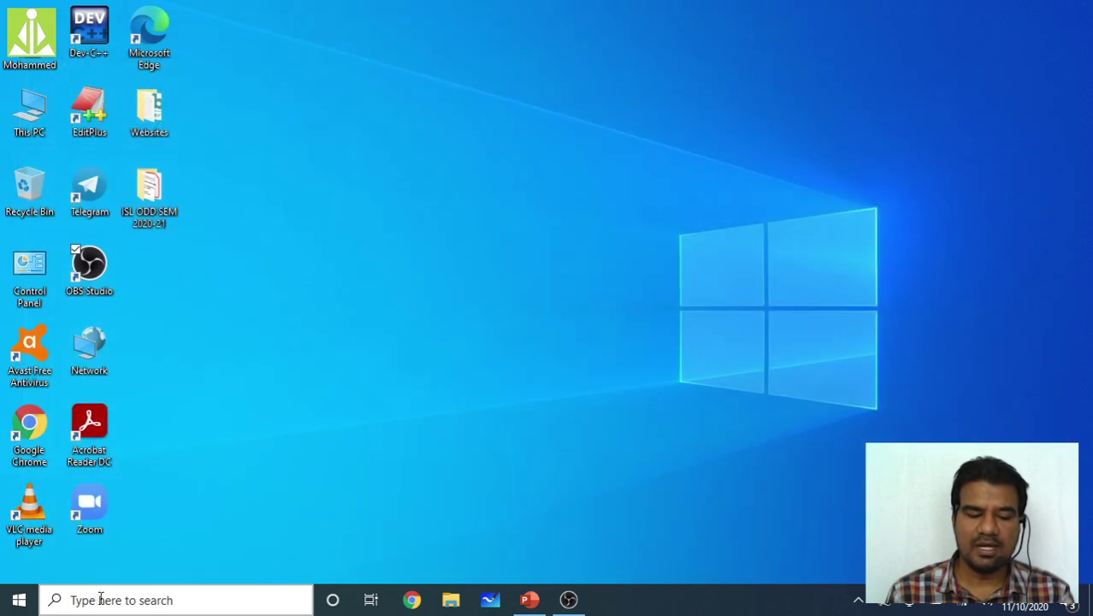
# Step: Open Excel again through the Windows search with a new blank workbook, and close it
pyautogui.click(103, 601)
pyautogui.write('ex')
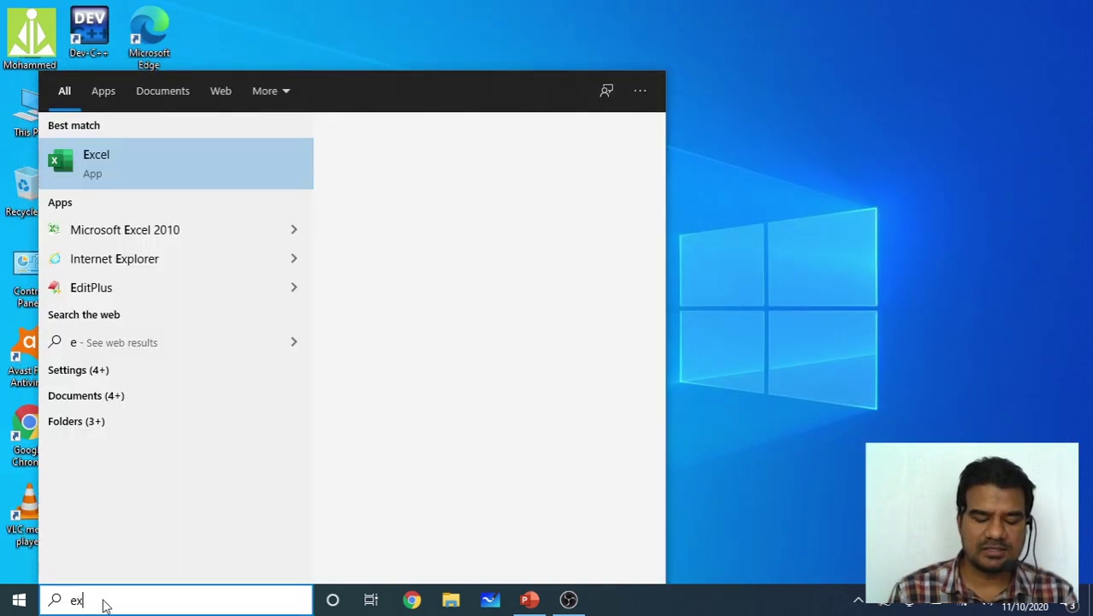
pyautogui.write('cel')
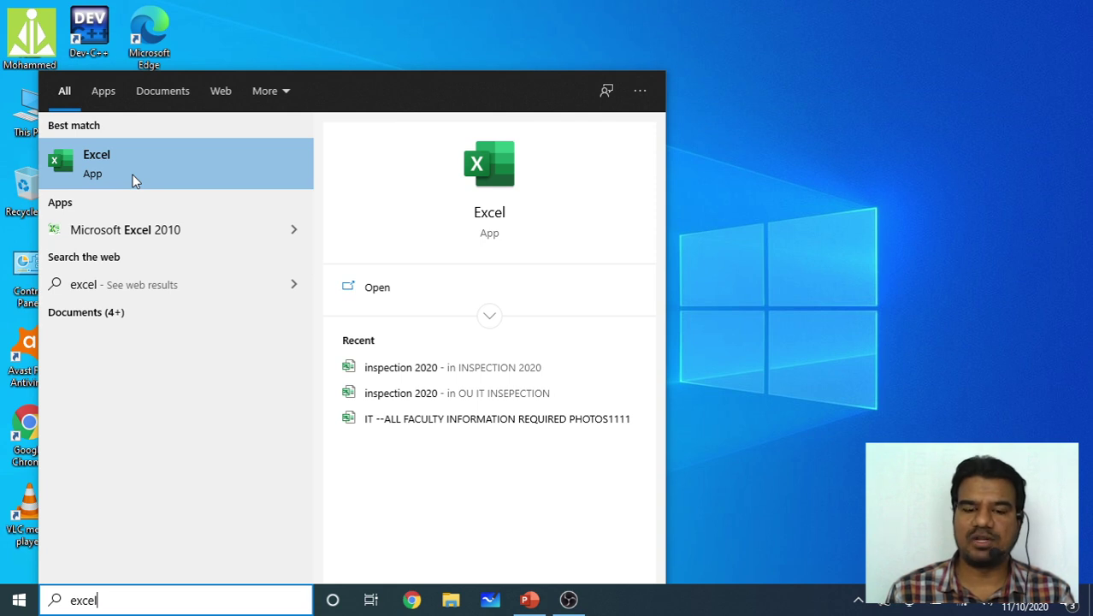
pyautogui.click(134, 179)
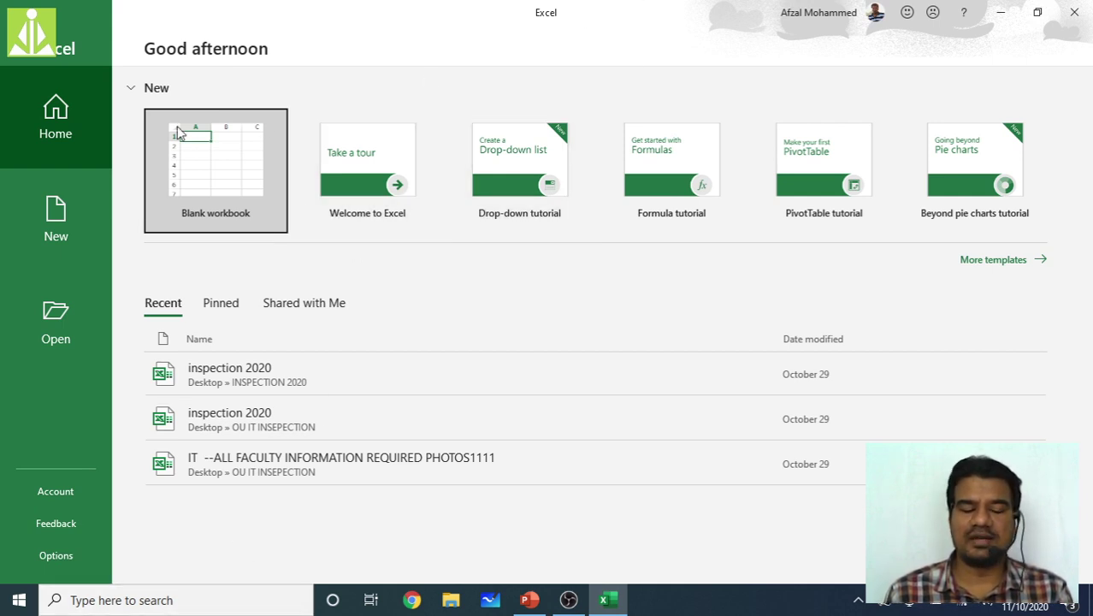
pyautogui.click(222, 184)
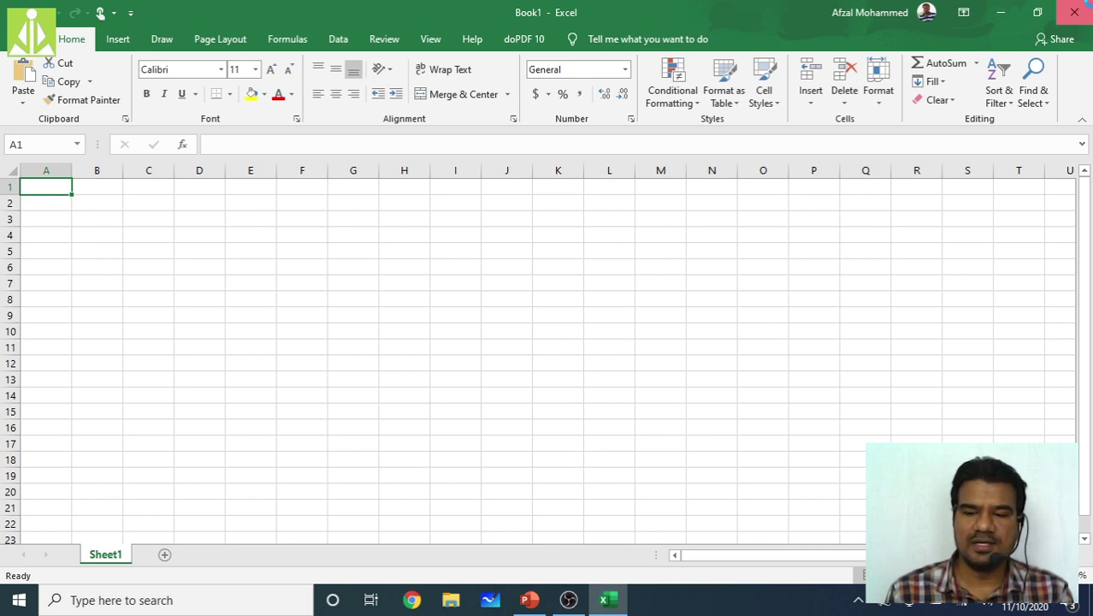
pyautogui.click(1075, 11)
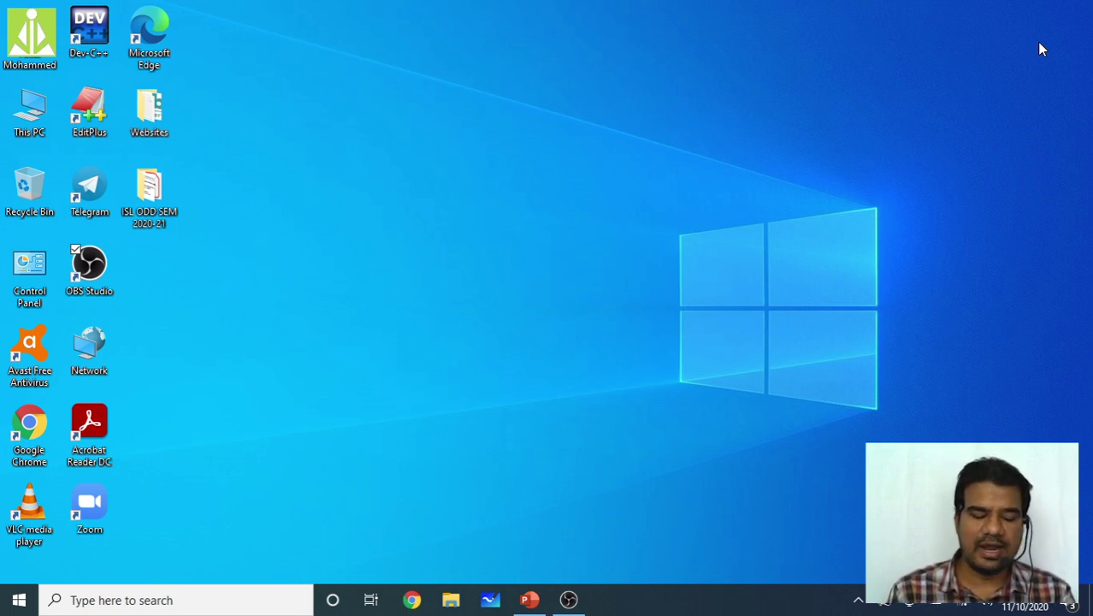
# Step: Launch Excel with the Windows Run command "excel" and create a blank workbook
pyautogui.press('super+r')
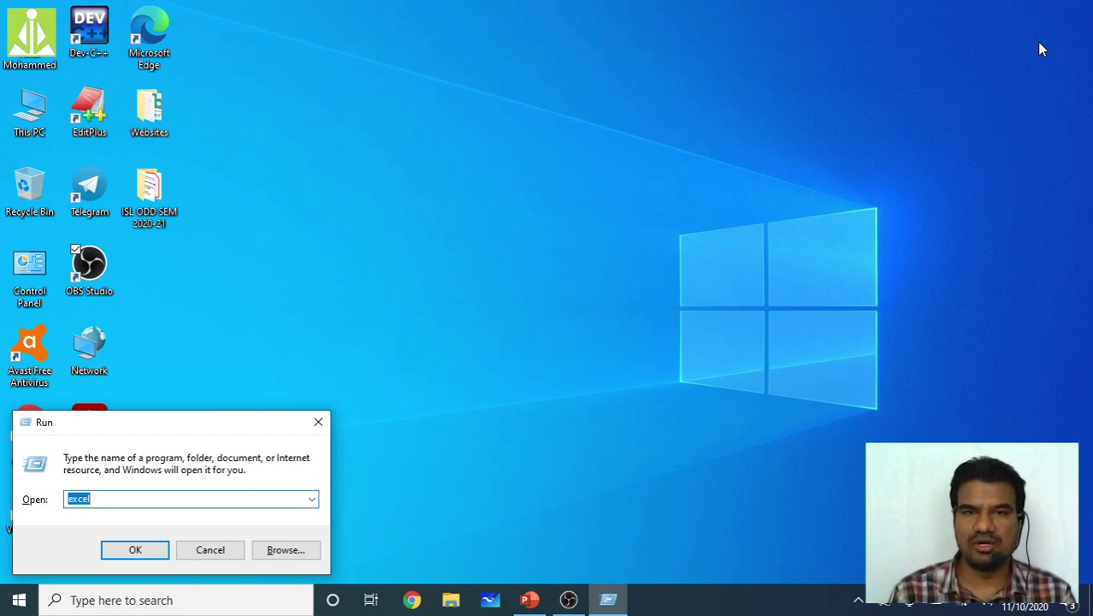
pyautogui.press('Return')
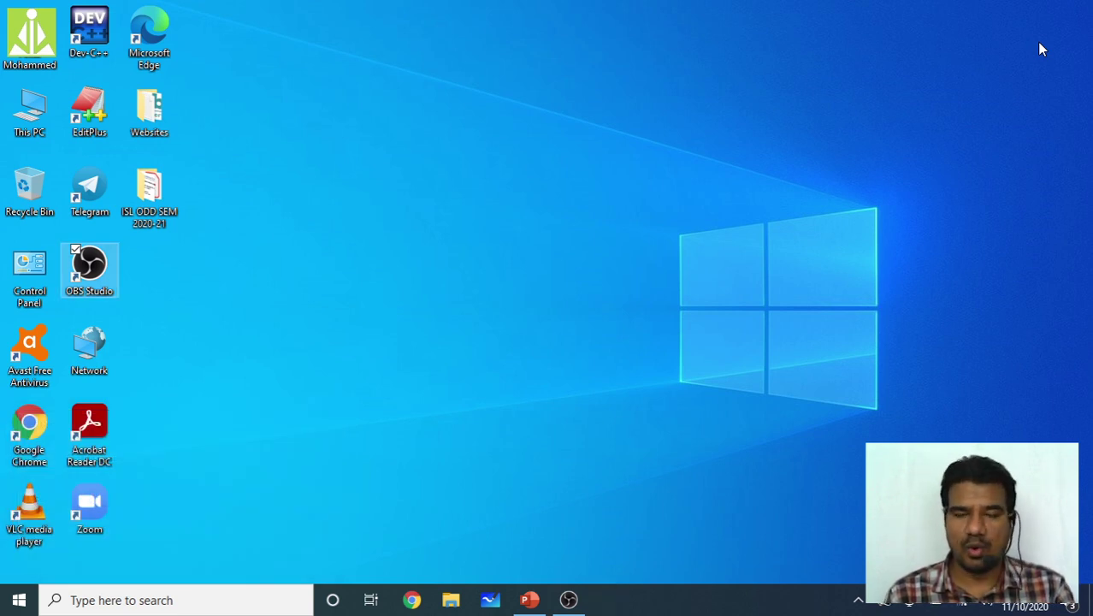
pyautogui.press('super+r')
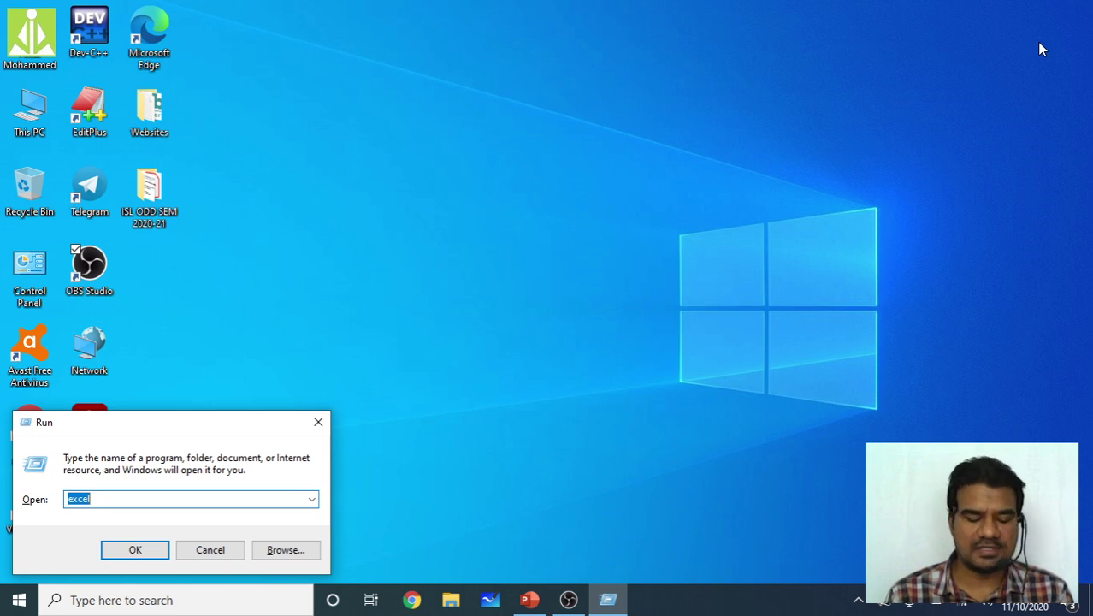
pyautogui.write('exc')
pyautogui.write('l')
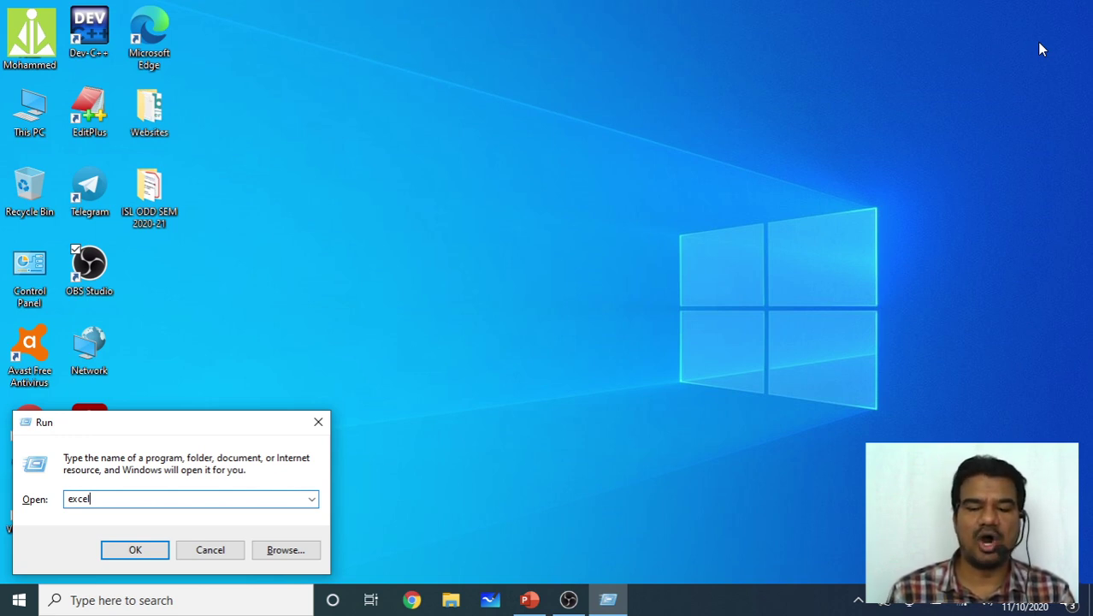
pyautogui.click(135, 551)
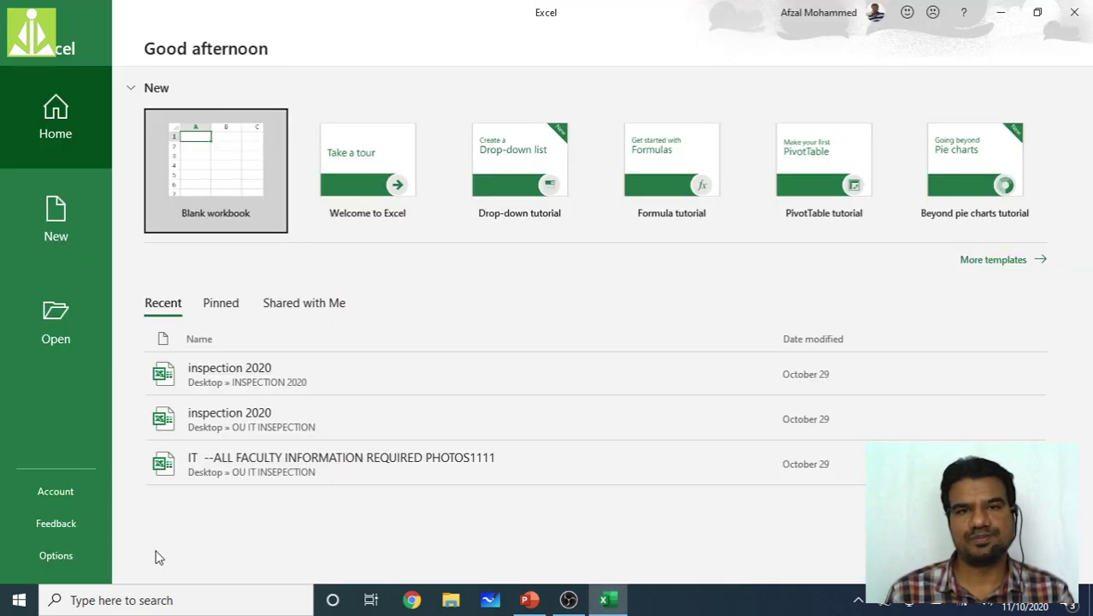
pyautogui.click(217, 179)
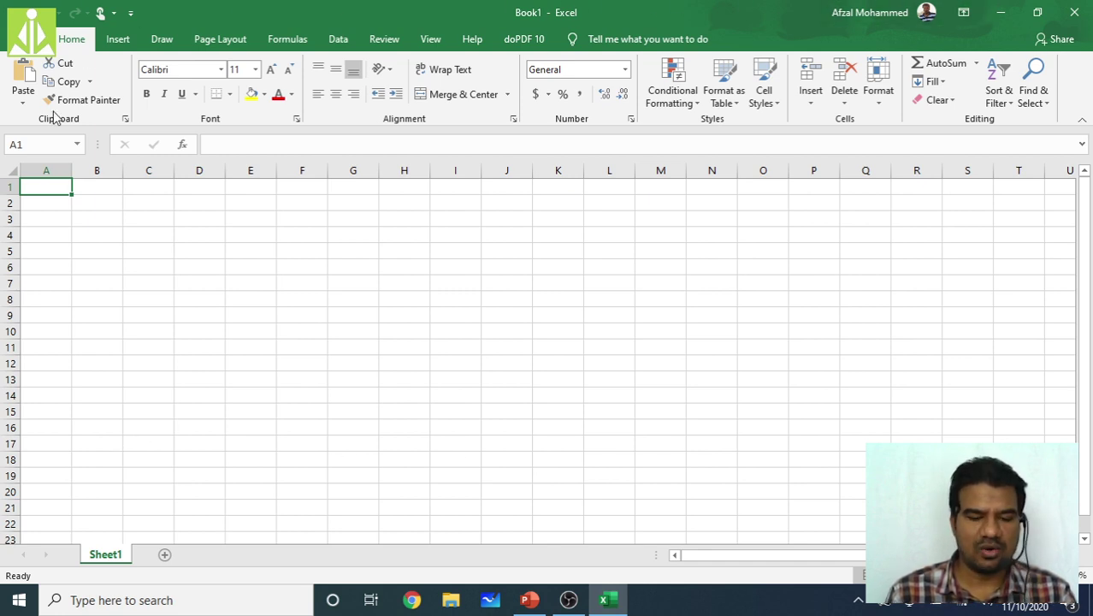
# Step: Switch to PowerPoint and start the slide show from the current slide, "Opening MS-Excel"
pyautogui.hotkey('alt', 'Tab')
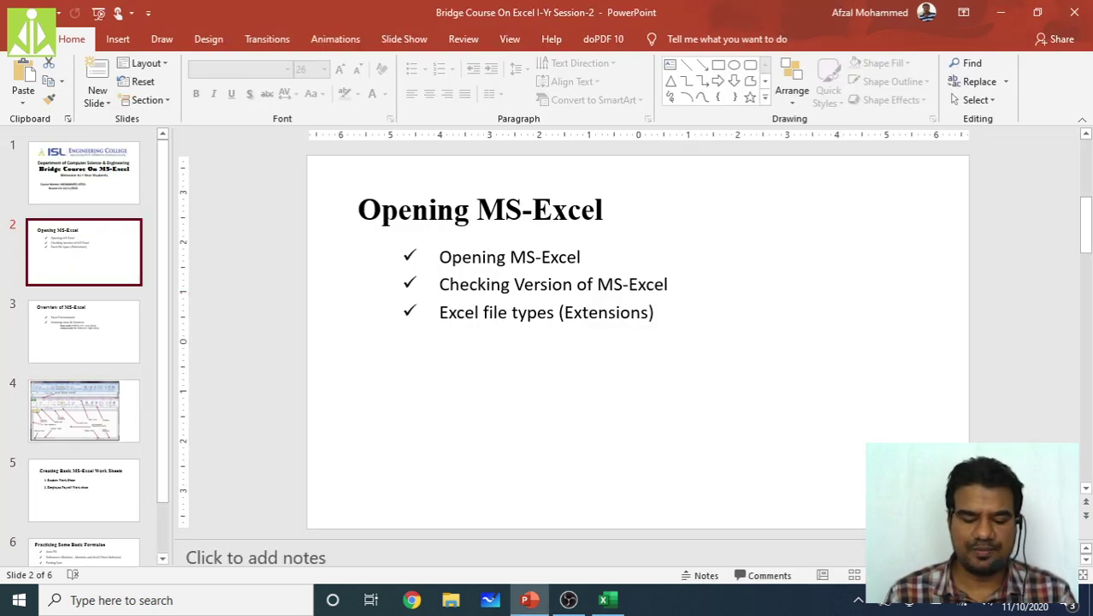
pyautogui.hotkey('shift', 'F5')
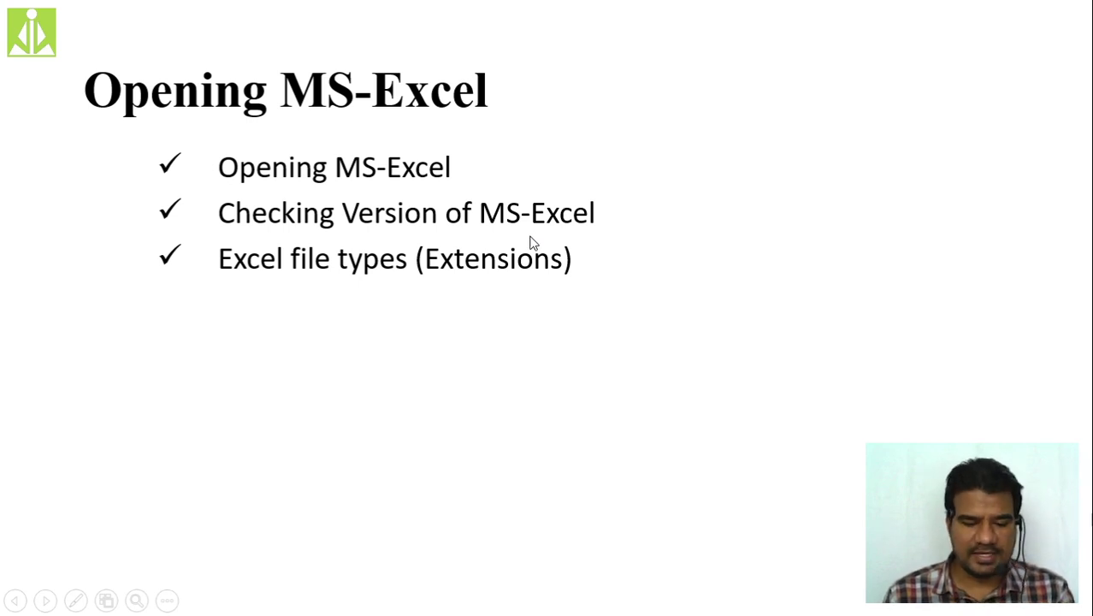
# Step: Switch back to the Excel workbook and check the installed Office version in the account's product information
pyautogui.hotkey('alt', 'Tab')
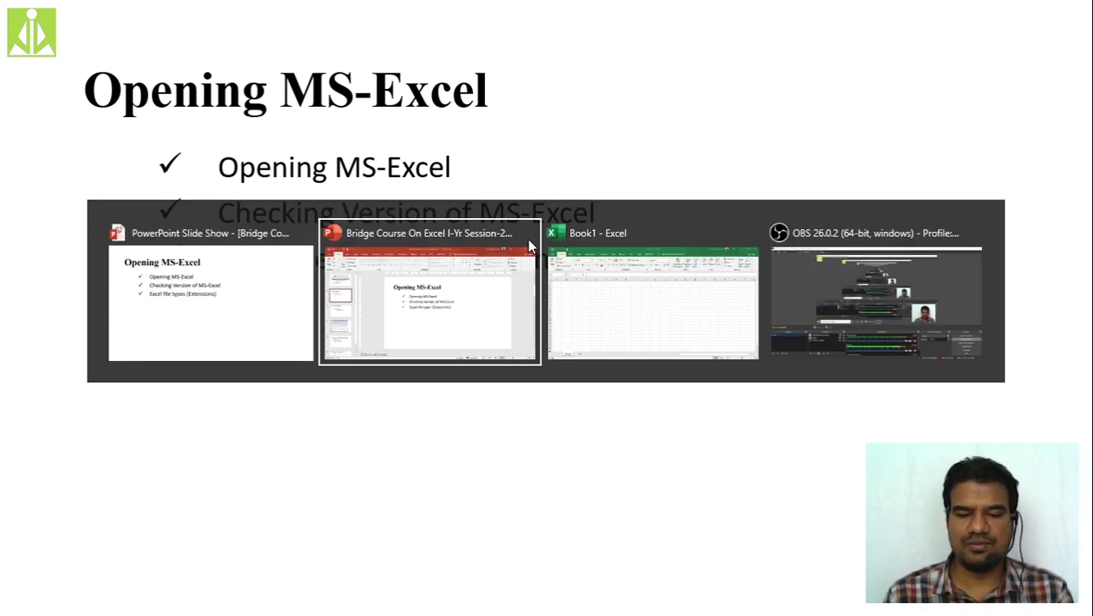
pyautogui.hotkey('alt', 'Tab')
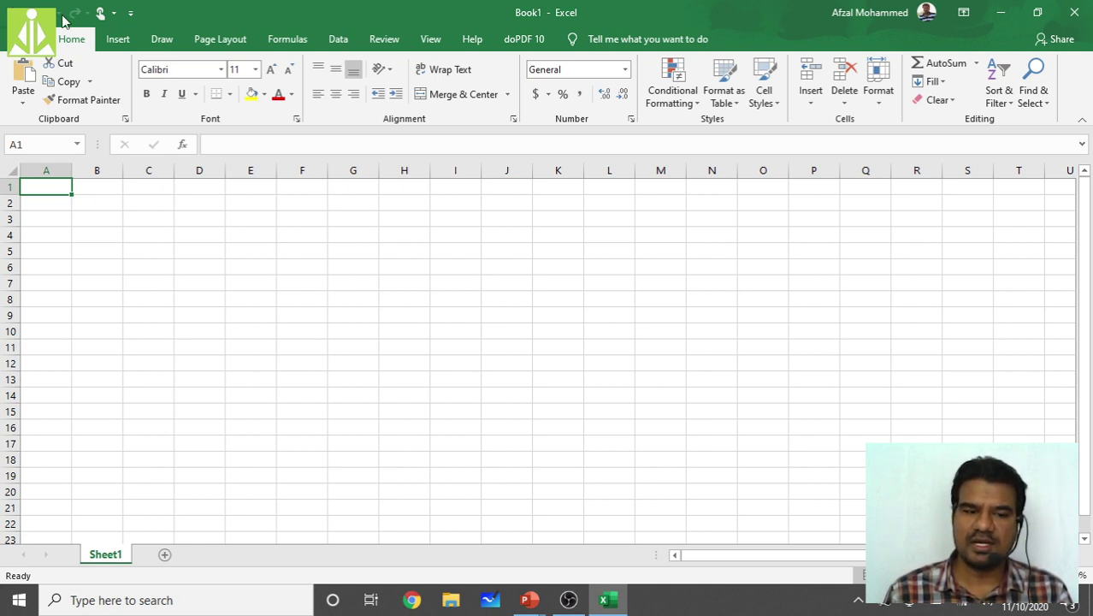
pyautogui.click(5, 39)
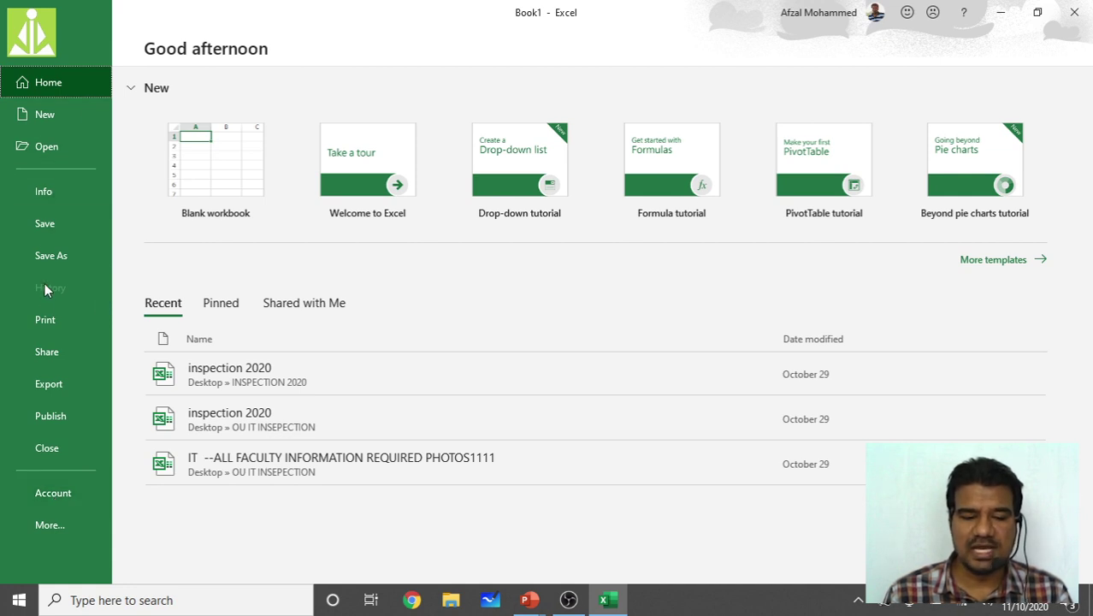
pyautogui.click(63, 494)
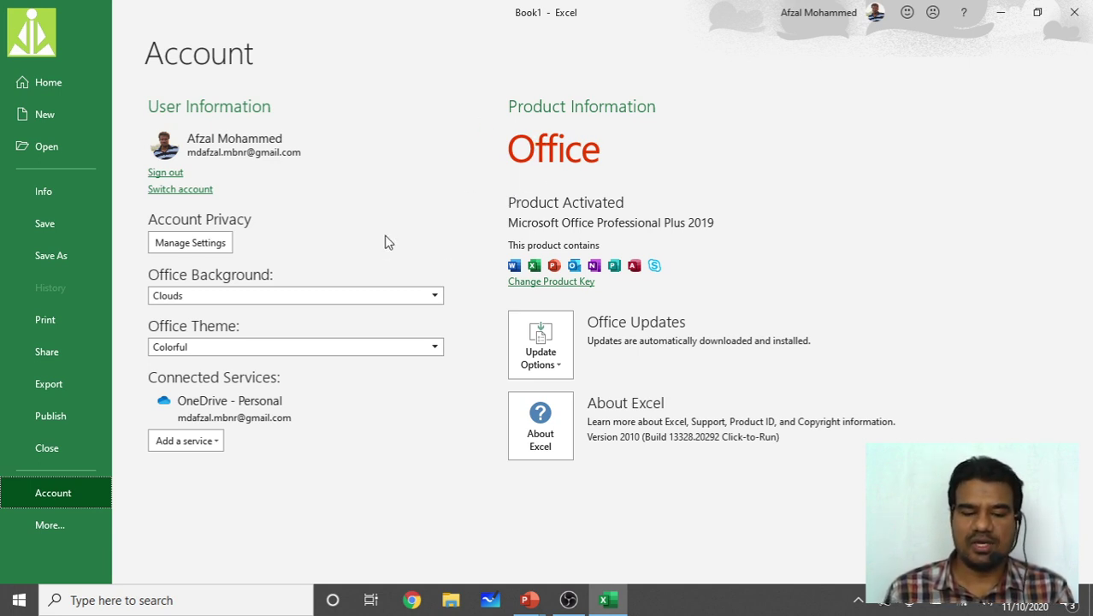
pyautogui.click(21, 39)
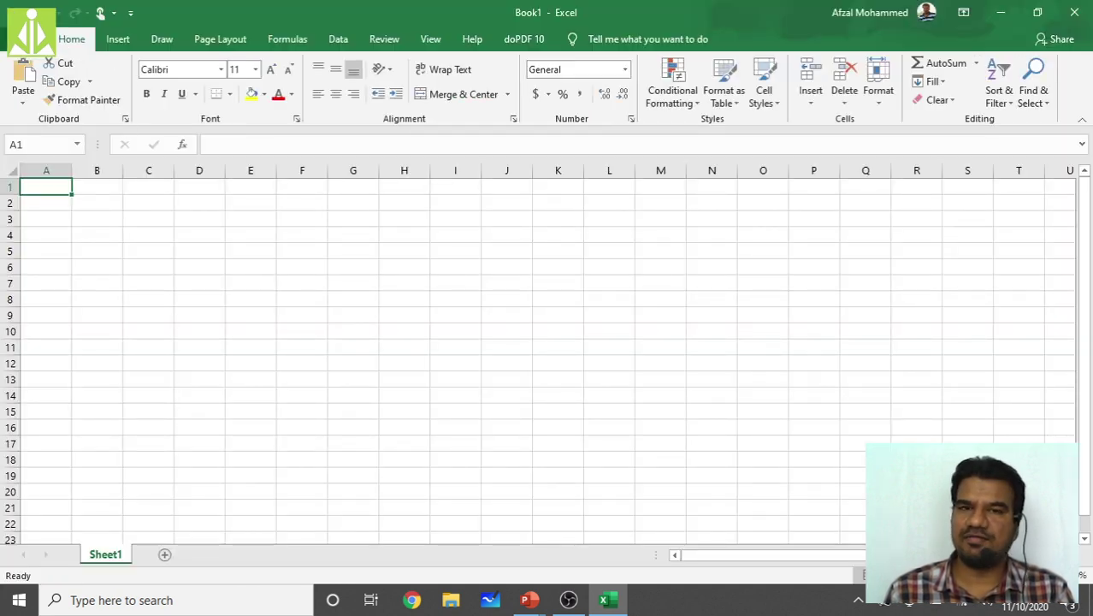
pyautogui.click(21, 38)
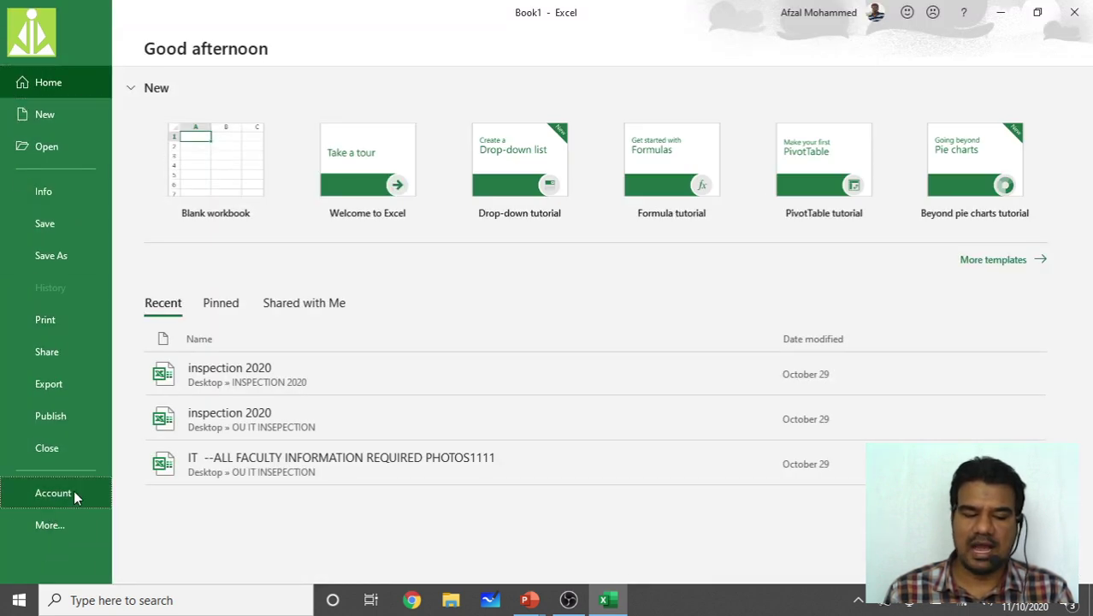
pyautogui.click(74, 494)
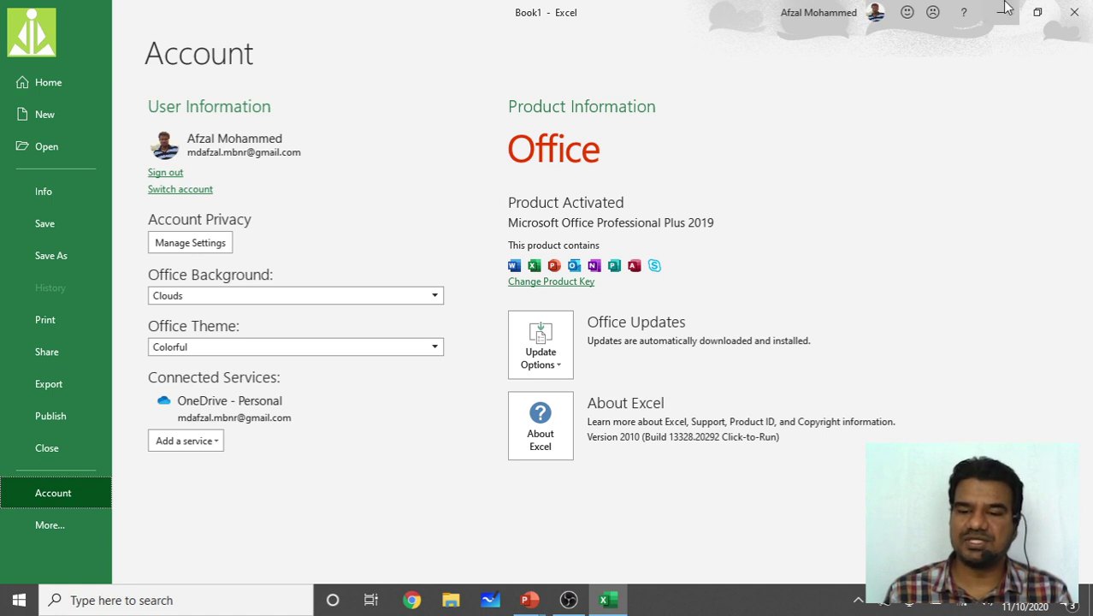
# Step: Return to the running PowerPoint slide show on the "Opening MS-Excel" slide
pyautogui.moveTo(531, 599)
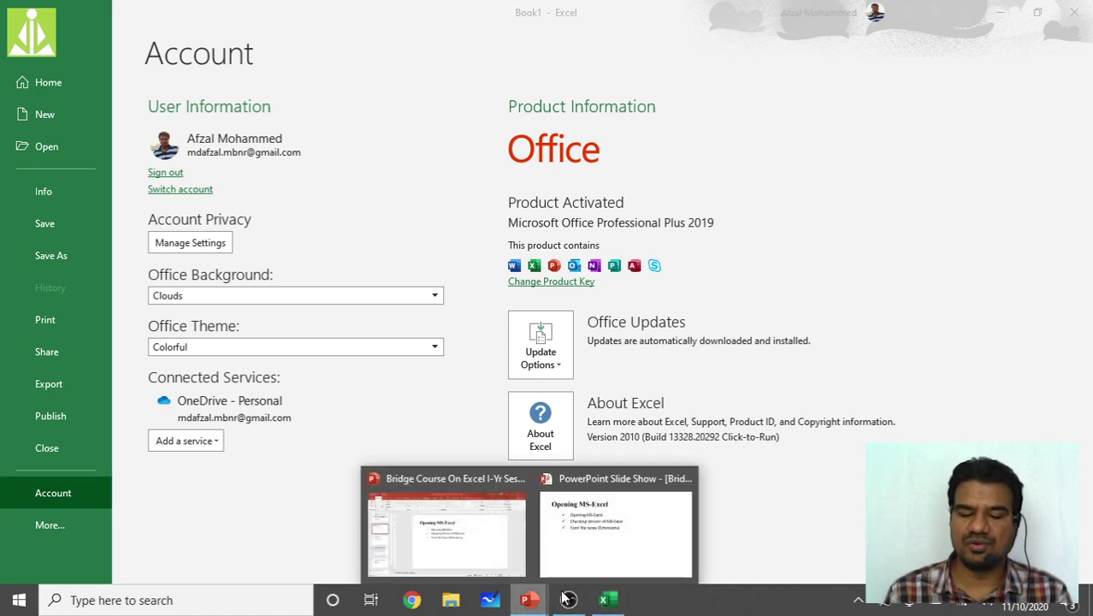
pyautogui.click(617, 523)
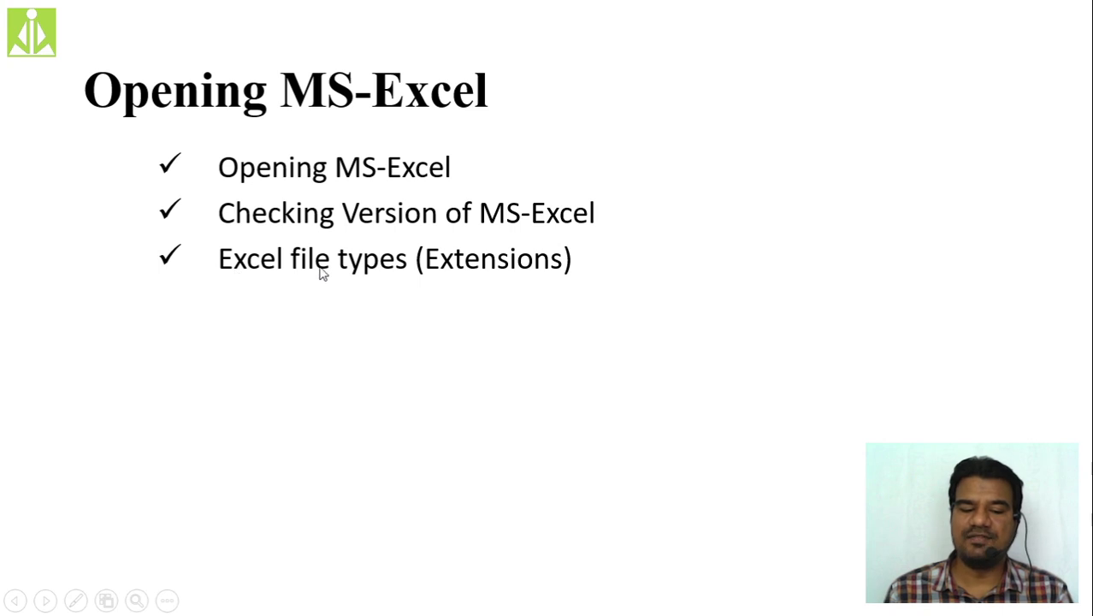
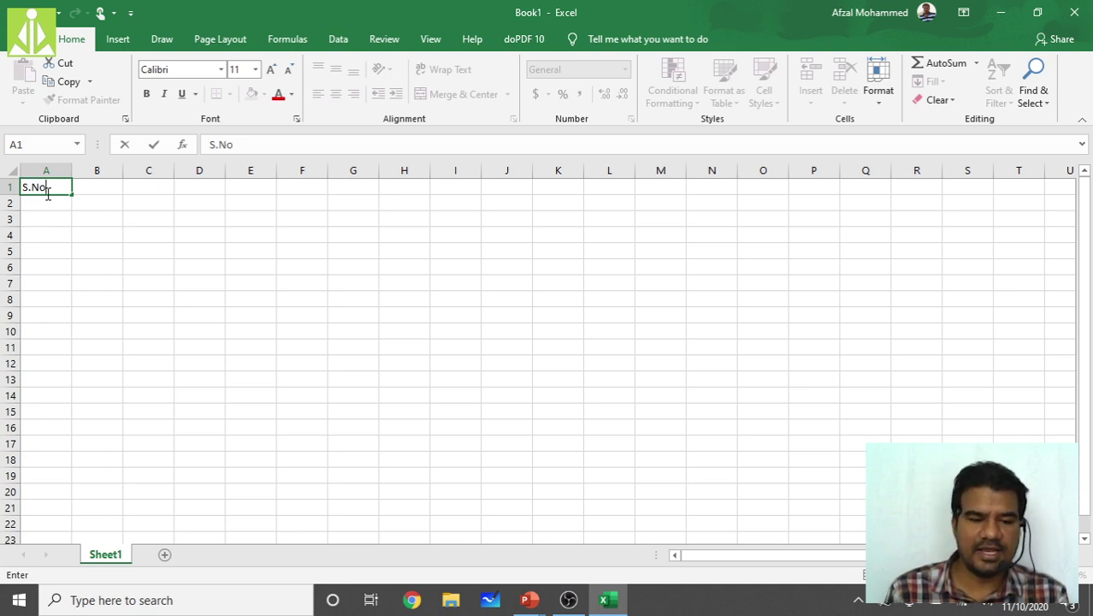
# Step: Enter the column headers "S.No" in A1 and "H.T Number" in B1 of the blank Excel worksheet
pyautogui.press('Tab')
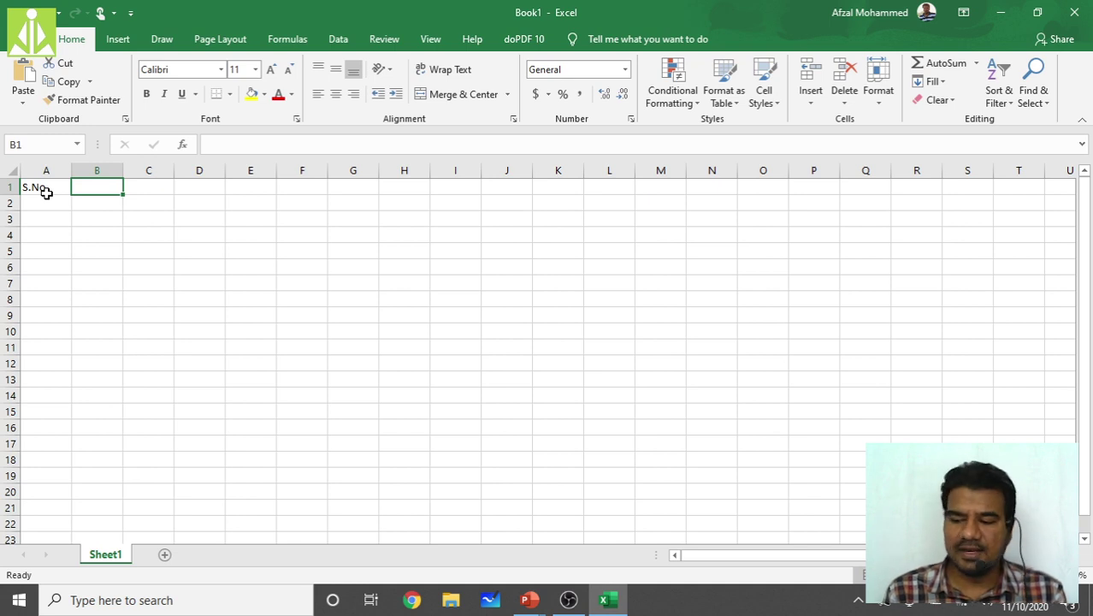
pyautogui.write('Roo')
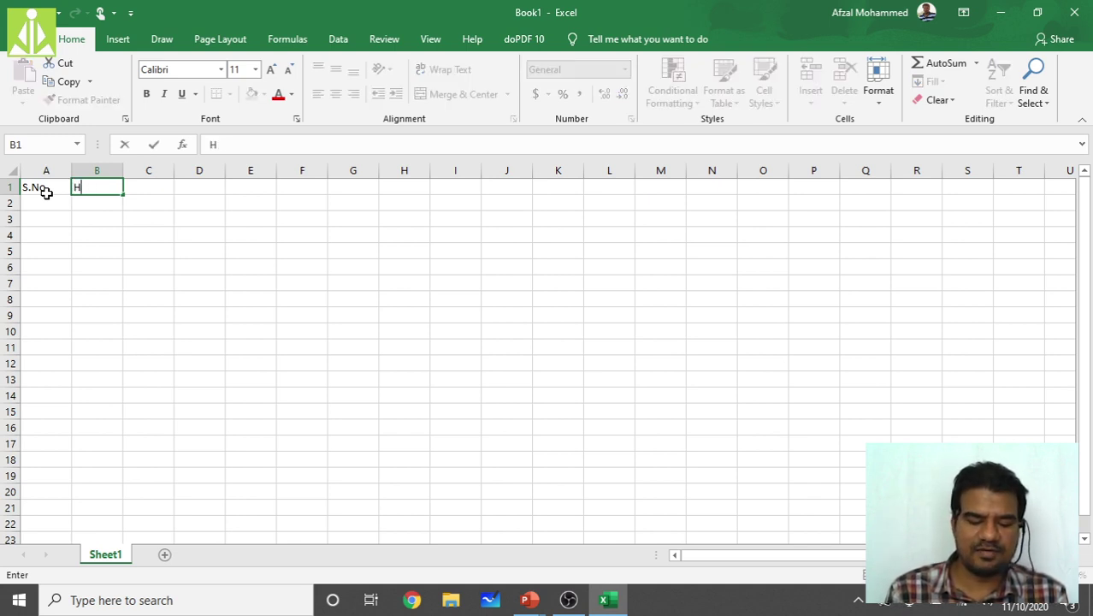
pyautogui.write('Number')
pyautogui.press('Tab')
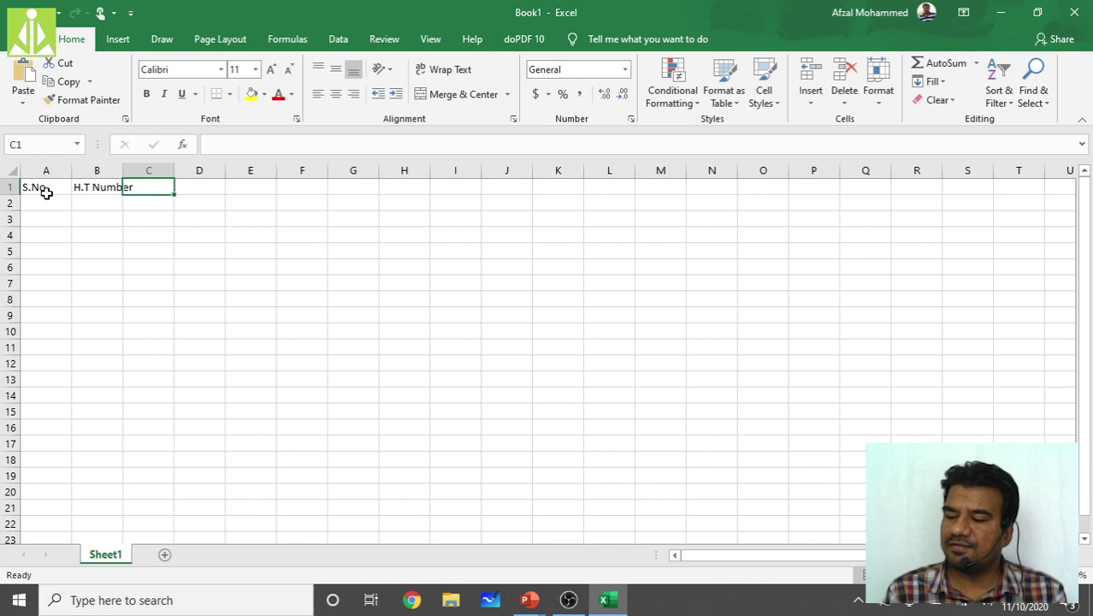
# Step: Enter the headers "Student Name", "Subject-1", "subject-2" and "subject -3" in cells C1 to F1
pyautogui.write('Student Name')
pyautogui.press('Tab')
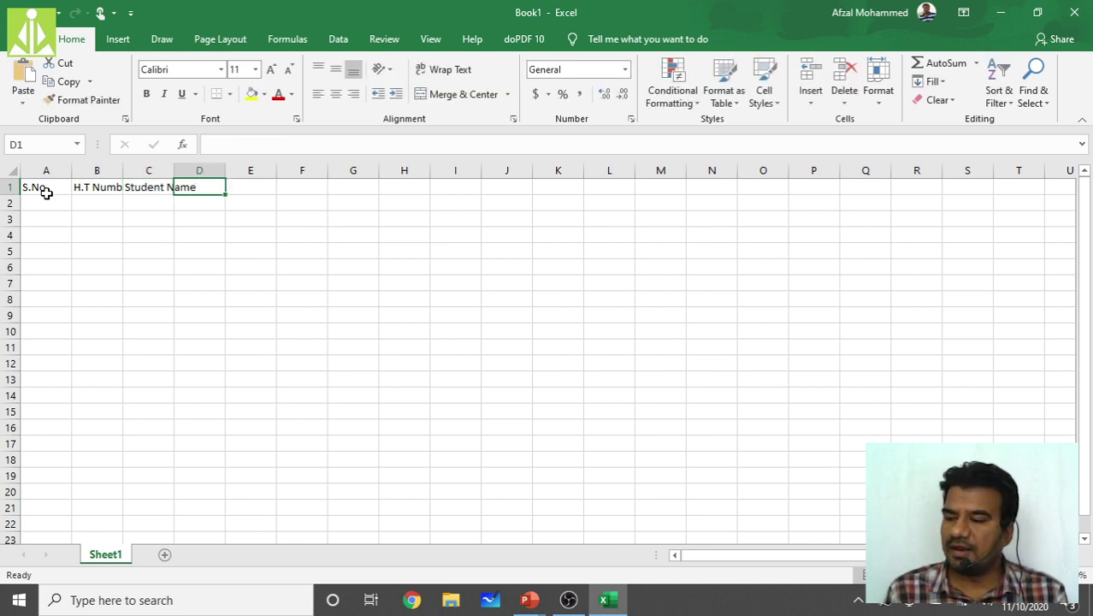
pyautogui.write('Subje')
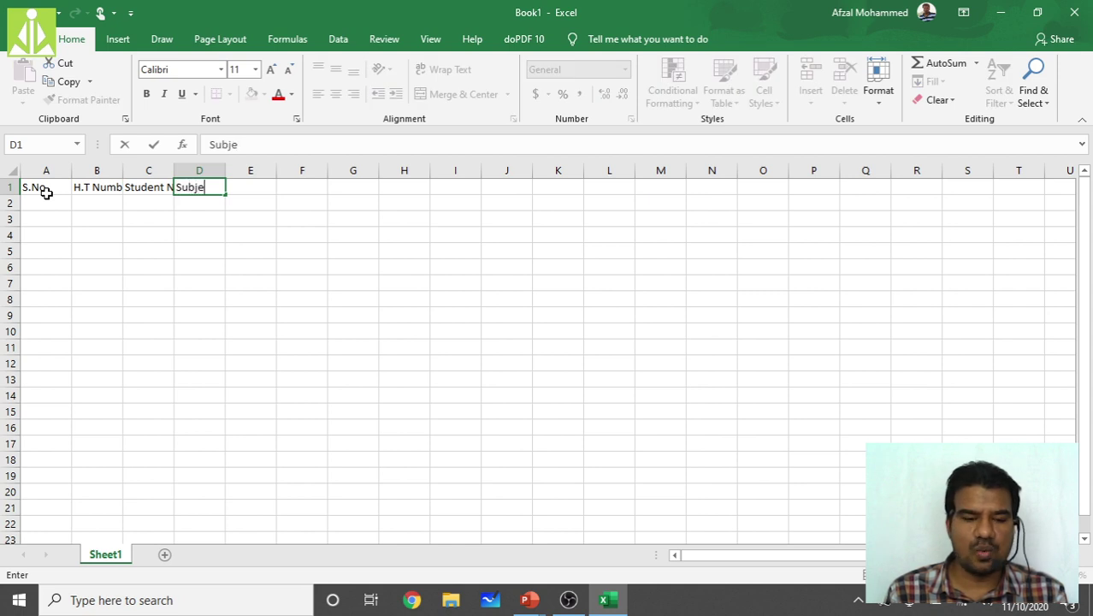
pyautogui.write('ct-1')
pyautogui.press('Tab')
pyautogui.write('su')
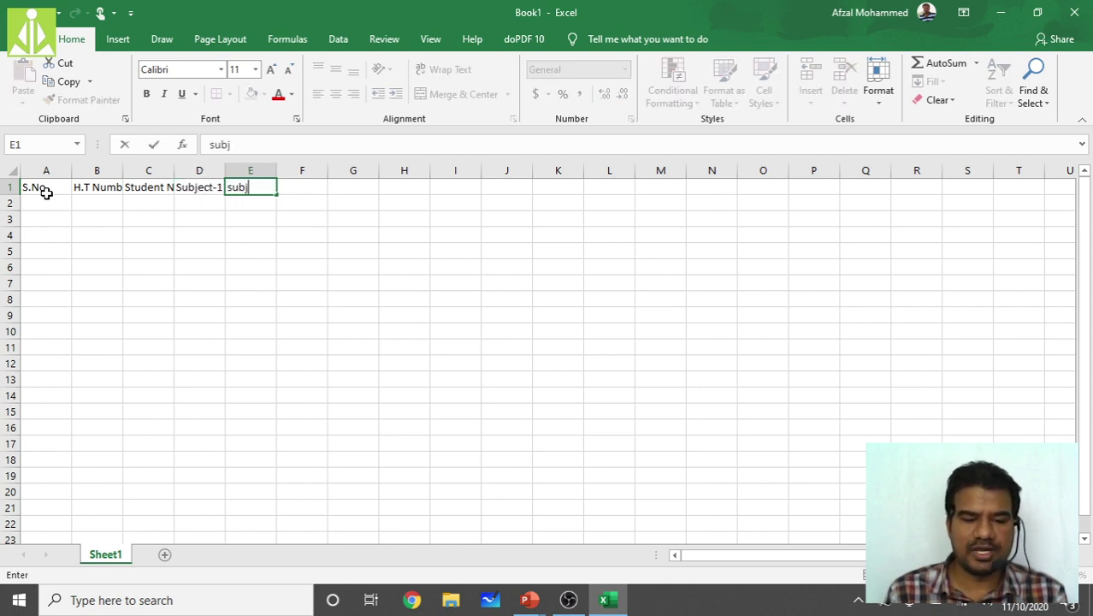
pyautogui.write('bject-2')
pyautogui.press('Tab')
pyautogui.write('su')
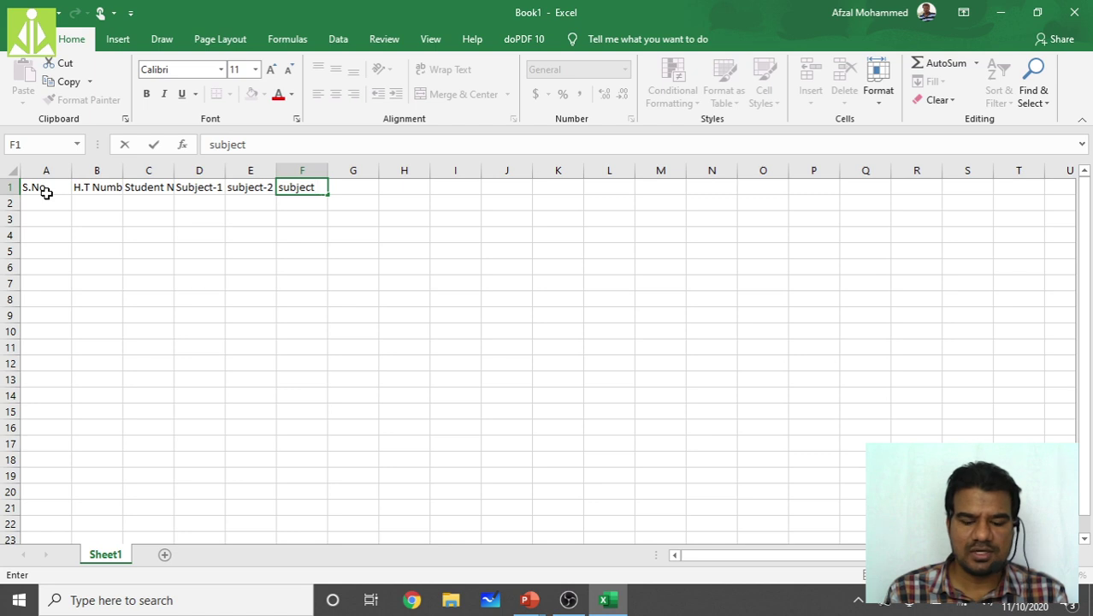
pyautogui.press('Tab')
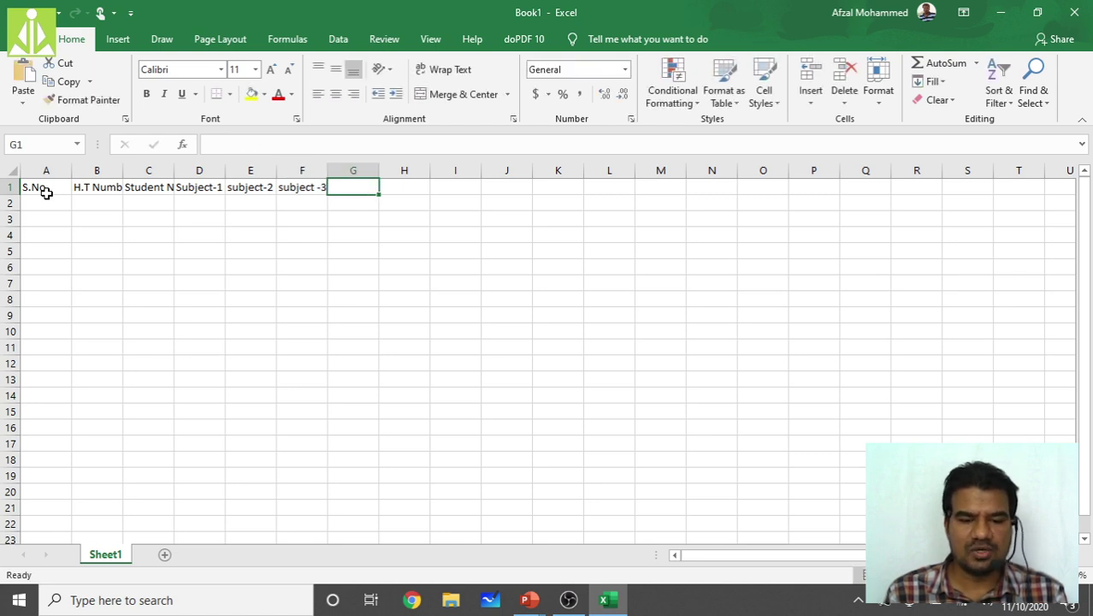
# Step: Widen column C to fit its header and enter the headers "Total" in G1 and "Avg" in H1
pyautogui.moveTo(175, 171); pyautogui.dragTo(219, 170)
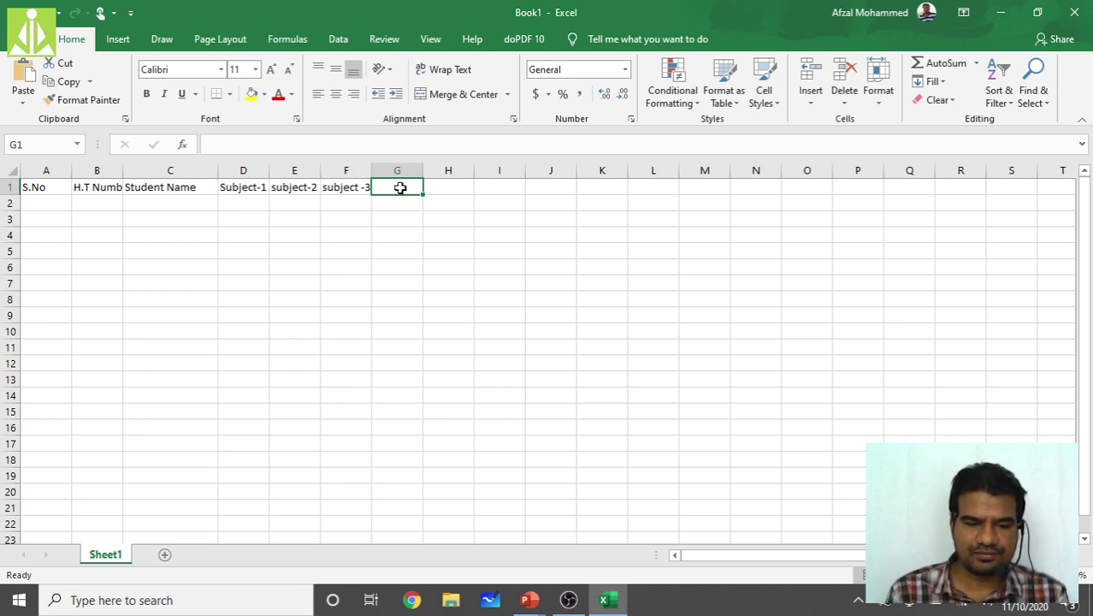
pyautogui.write('Total')
pyautogui.press('Tab')
pyautogui.write('A')
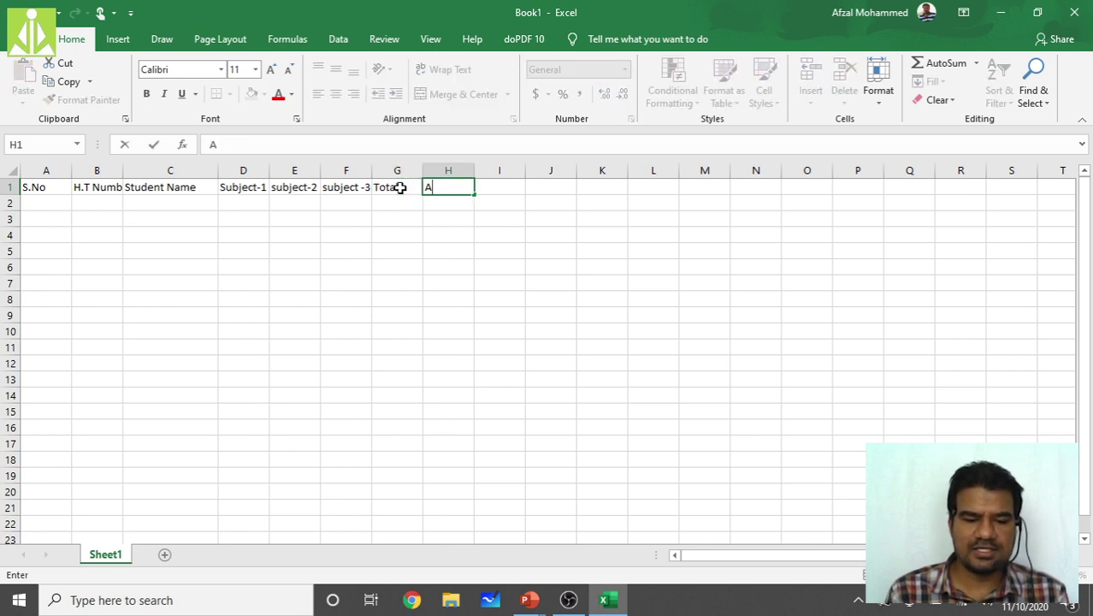
pyautogui.press('Tab')
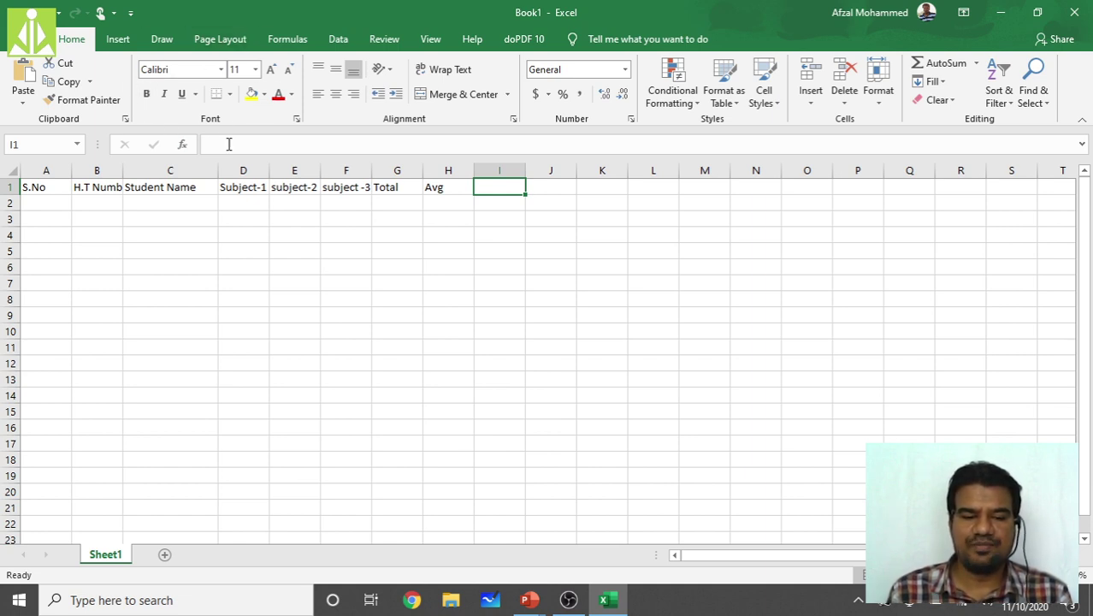
# Step: Try the Algerian font on the H.T Number header in B1, browse the other fonts and return to Calibri
pyautogui.click(104, 190)
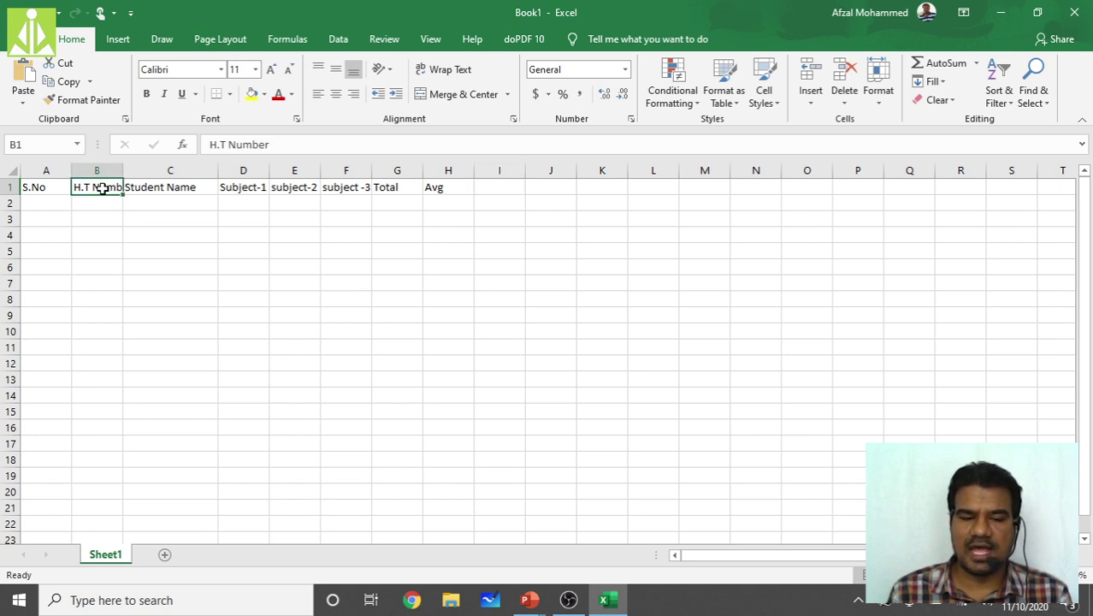
pyautogui.click(221, 69)
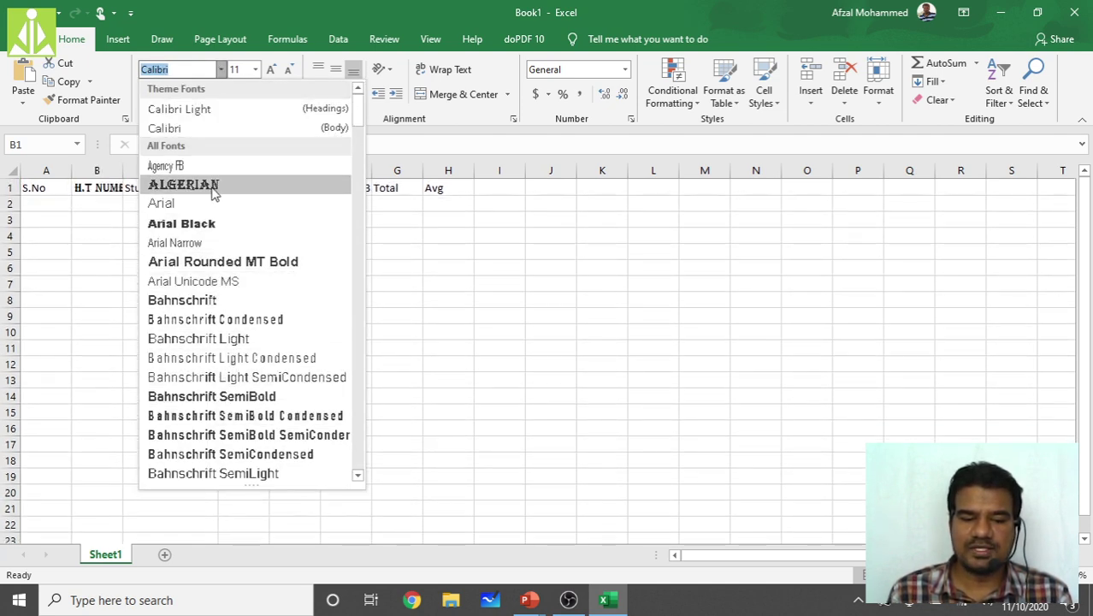
pyautogui.click(214, 190)
pyautogui.click(221, 69)
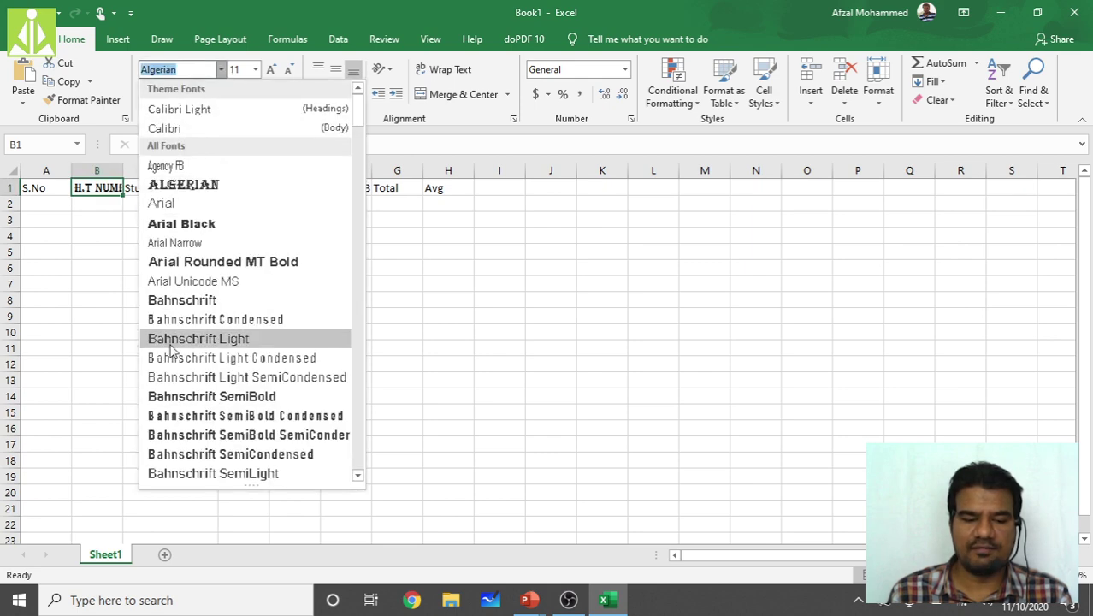
pyautogui.scroll(-20, 171, 342)
pyautogui.scroll(20, 180, 332)
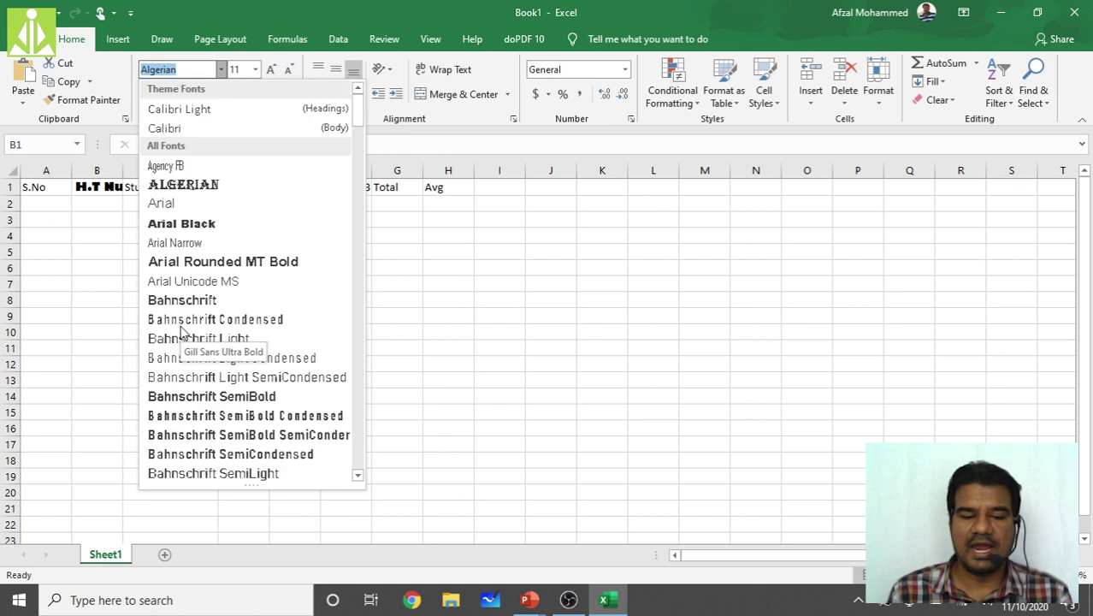
pyautogui.click(188, 127)
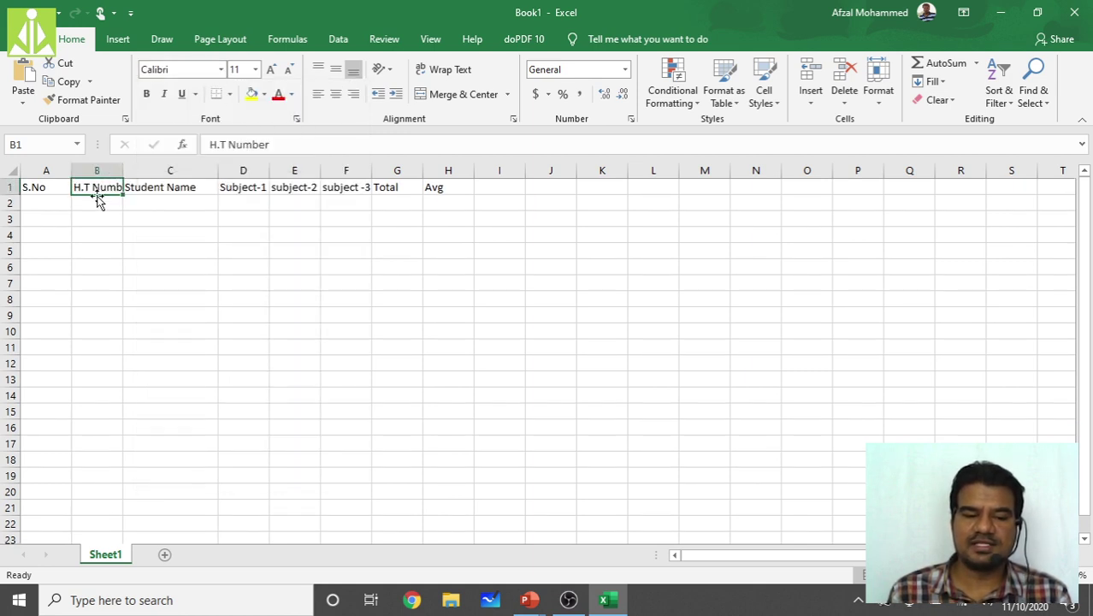
# Step: Enlarge the H.T Number header to size 36, widen column B to fit it, and set the font size back to 11
pyautogui.click(256, 72)
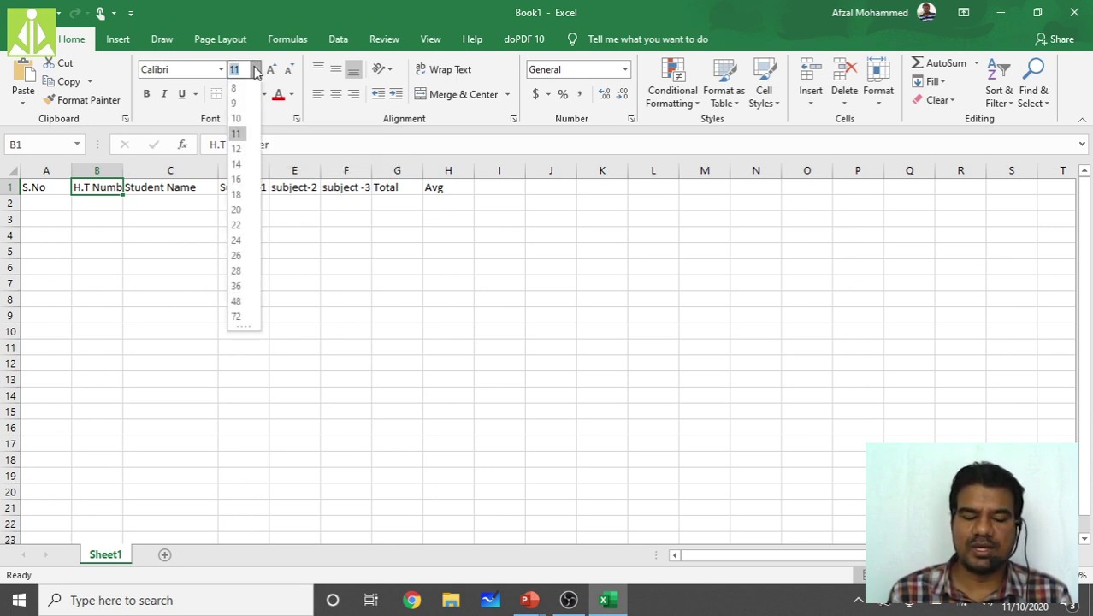
pyautogui.click(244, 289)
pyautogui.moveTo(122, 171); pyautogui.dragTo(333, 193)
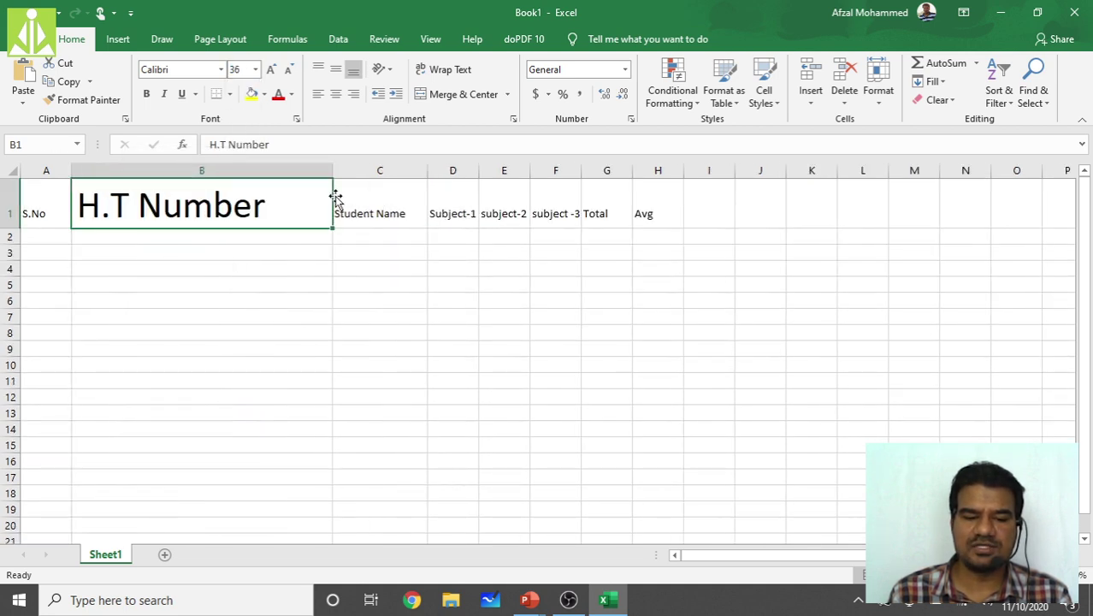
pyautogui.click(255, 69)
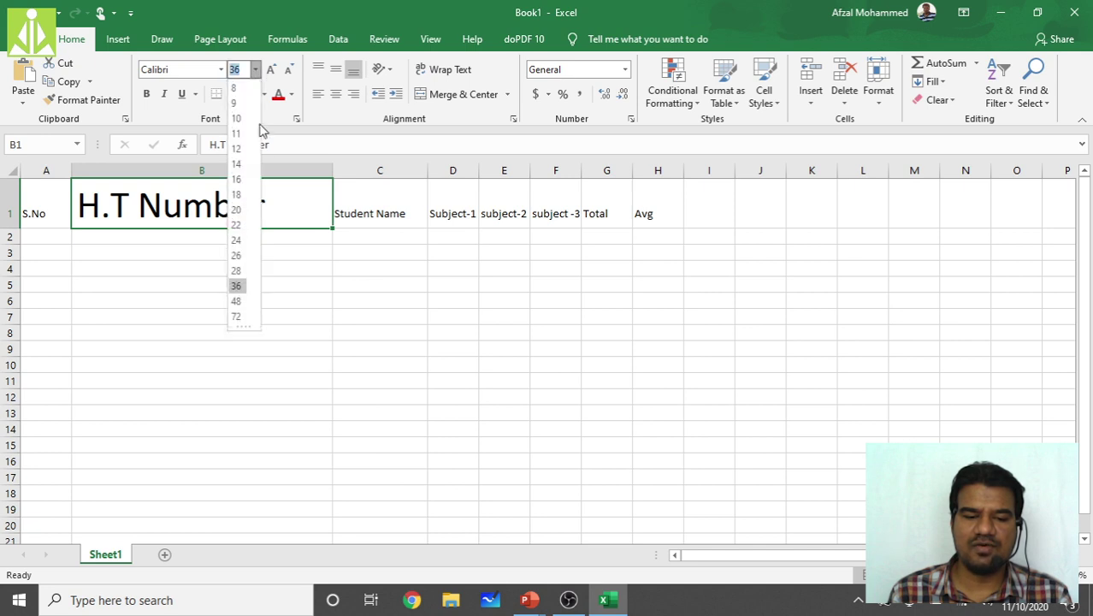
pyautogui.click(238, 134)
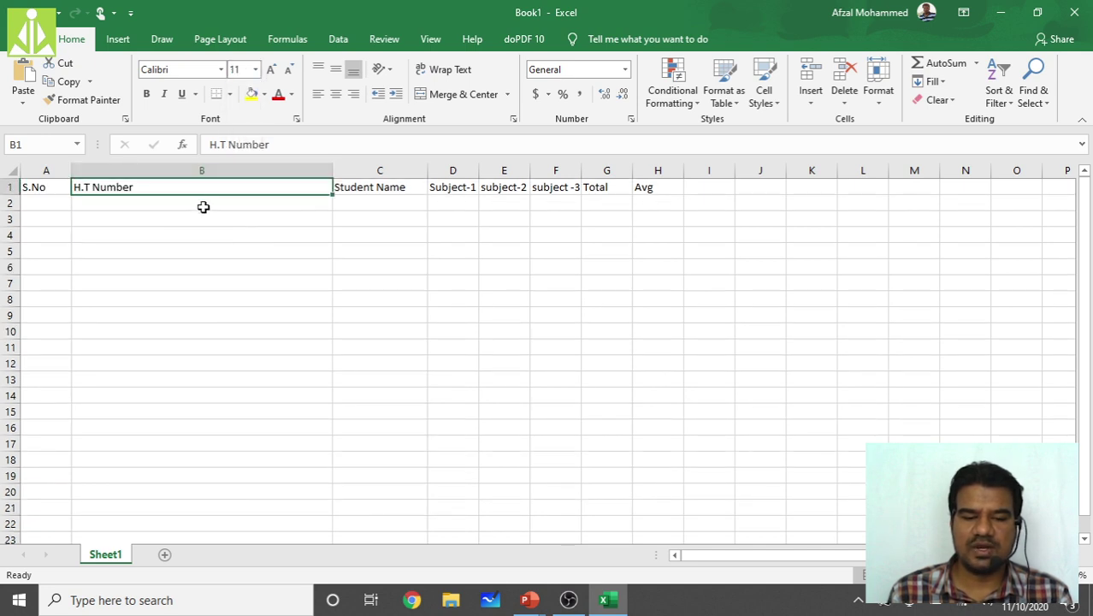
# Step: Increase and decrease the H.T Number header's font size step by step, ending at size 12
pyautogui.click(272, 69)
pyautogui.click(271, 69)
pyautogui.click(272, 69)
pyautogui.doubleClick(272, 69)
pyautogui.doubleClick(272, 69)
pyautogui.doubleClick(271, 69)
pyautogui.click(271, 70)
pyautogui.doubleClick(289, 70)
pyautogui.click(289, 70)
pyautogui.doubleClick(291, 70)
pyautogui.click(291, 70)
pyautogui.doubleClick(291, 71)
pyautogui.doubleClick(290, 71)
pyautogui.click(291, 70)
pyautogui.click(271, 70)
pyautogui.click(270, 69)
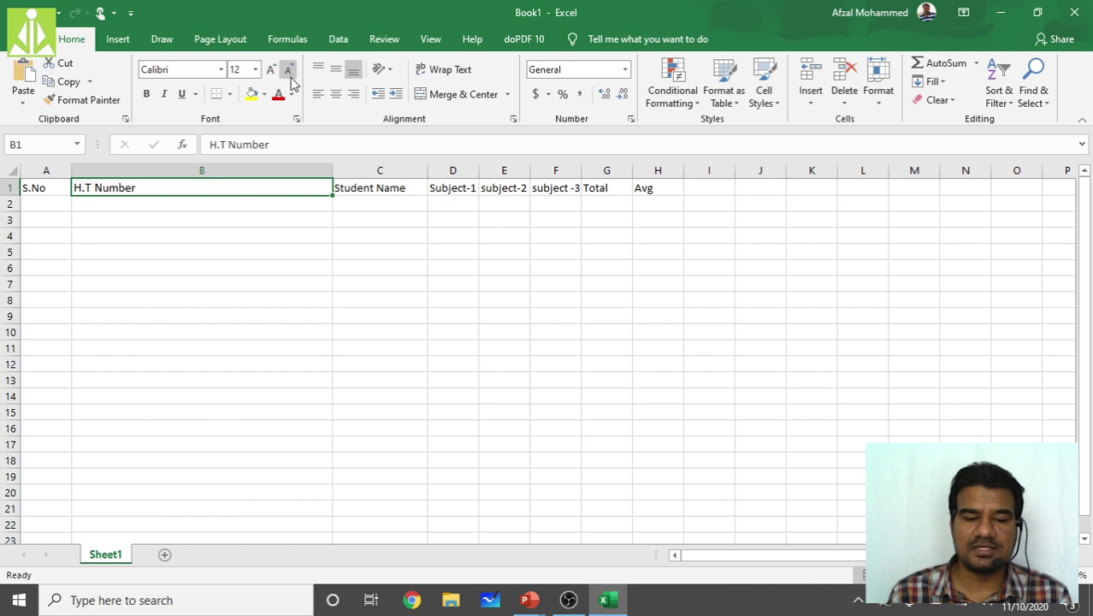
# Step: Make the H.T Number header bold and increase its font size to 24
pyautogui.click(150, 96)
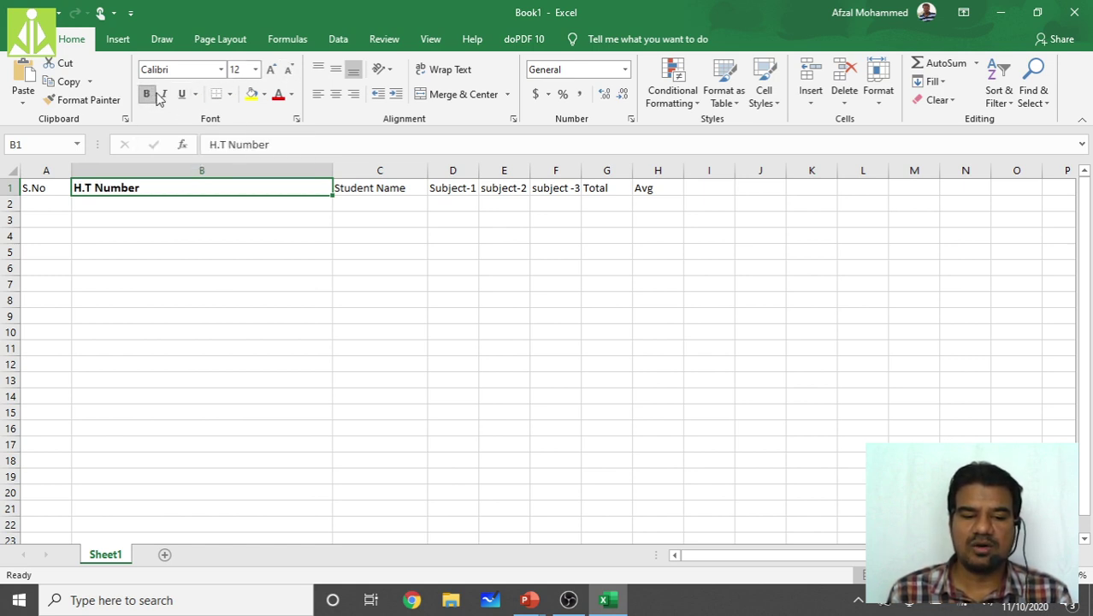
pyautogui.click(287, 72)
pyautogui.click(287, 72)
pyautogui.click(270, 72)
pyautogui.click(270, 69)
pyautogui.click(271, 70)
pyautogui.click(271, 69)
pyautogui.click(271, 70)
pyautogui.click(270, 70)
pyautogui.click(271, 69)
pyautogui.click(270, 70)
# Step: Switch the H.T Number header's bold formatting off and on several times, leaving it bold
pyautogui.click(147, 94)
pyautogui.click(147, 94)
pyautogui.click(147, 94)
pyautogui.click(147, 94)
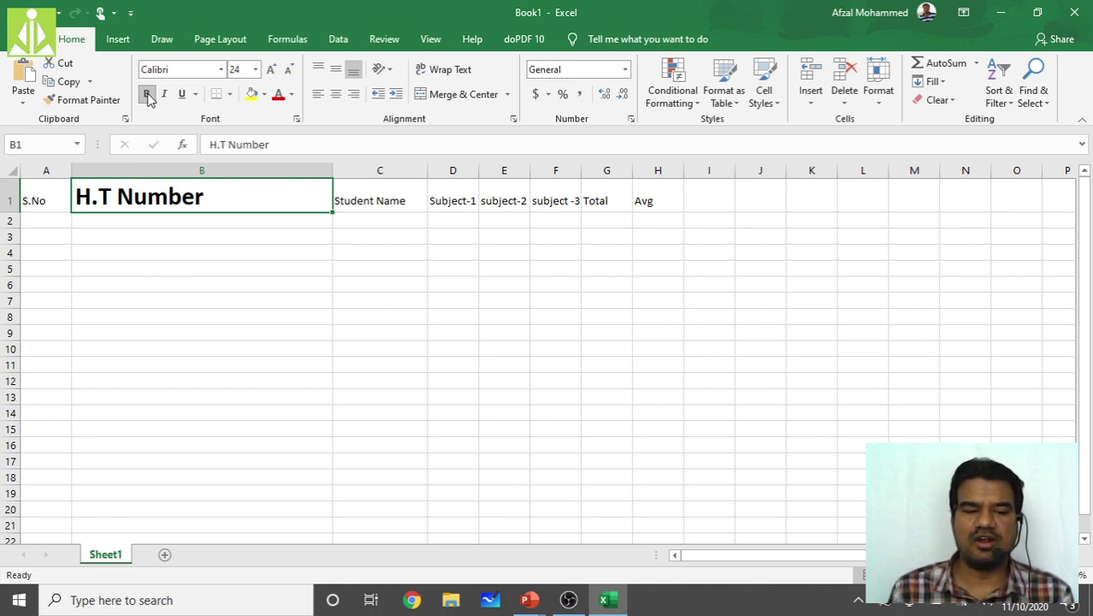
pyautogui.click(147, 94)
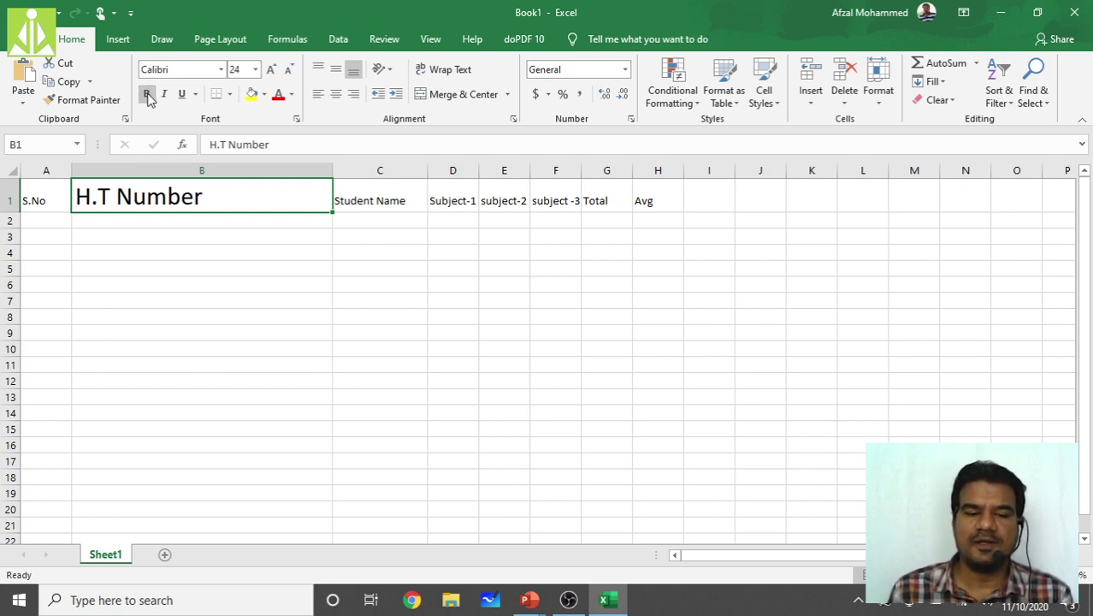
pyautogui.click(147, 94)
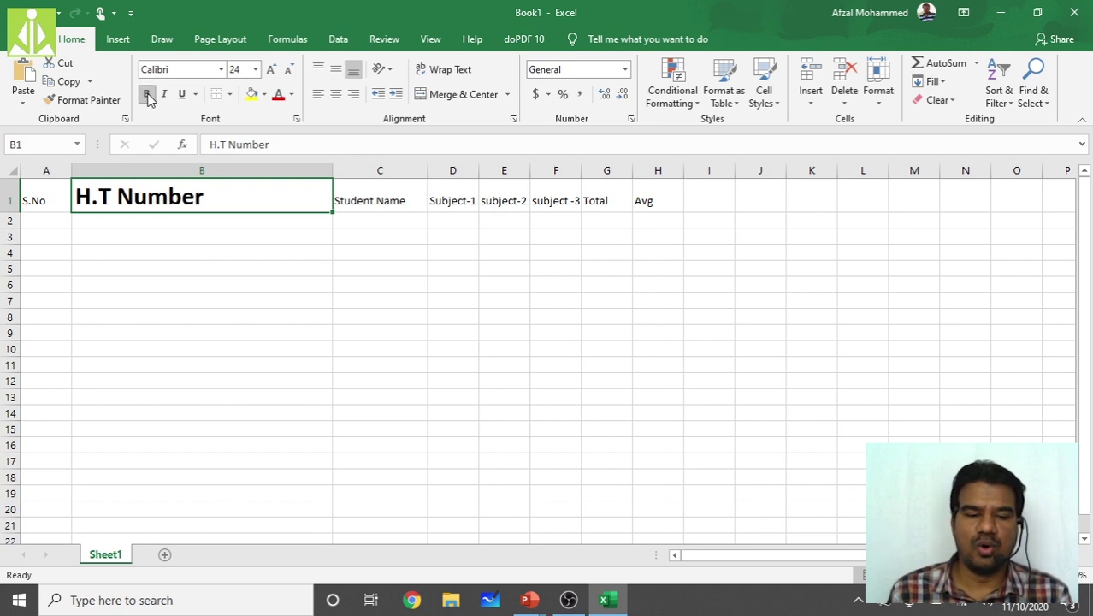
# Step: Italicize and underline the H.T Number header in B1
pyautogui.click(165, 96)
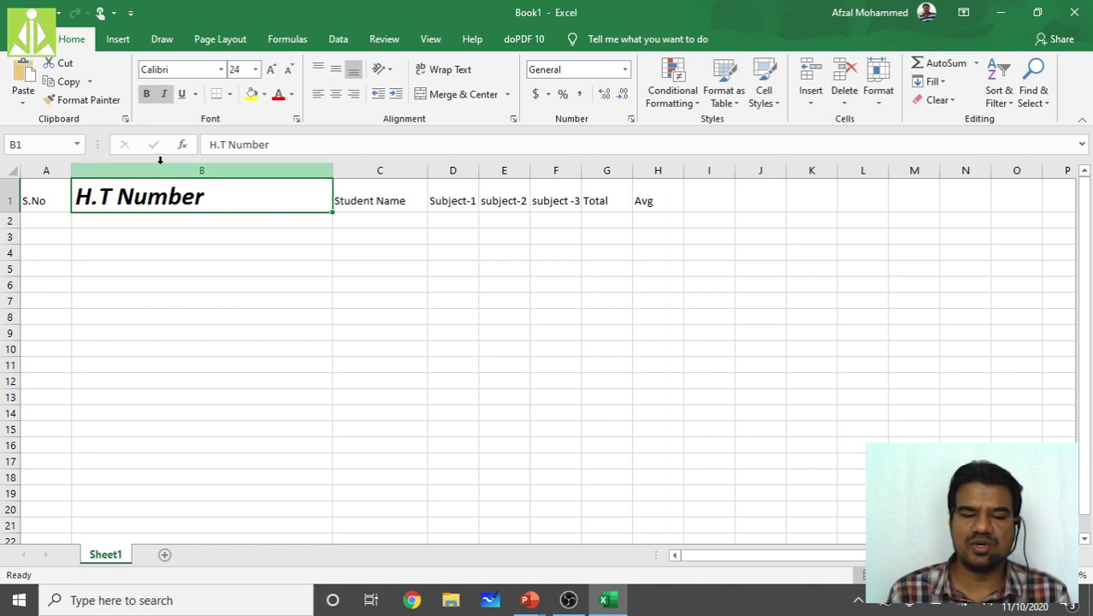
pyautogui.click(182, 94)
pyautogui.click(217, 285)
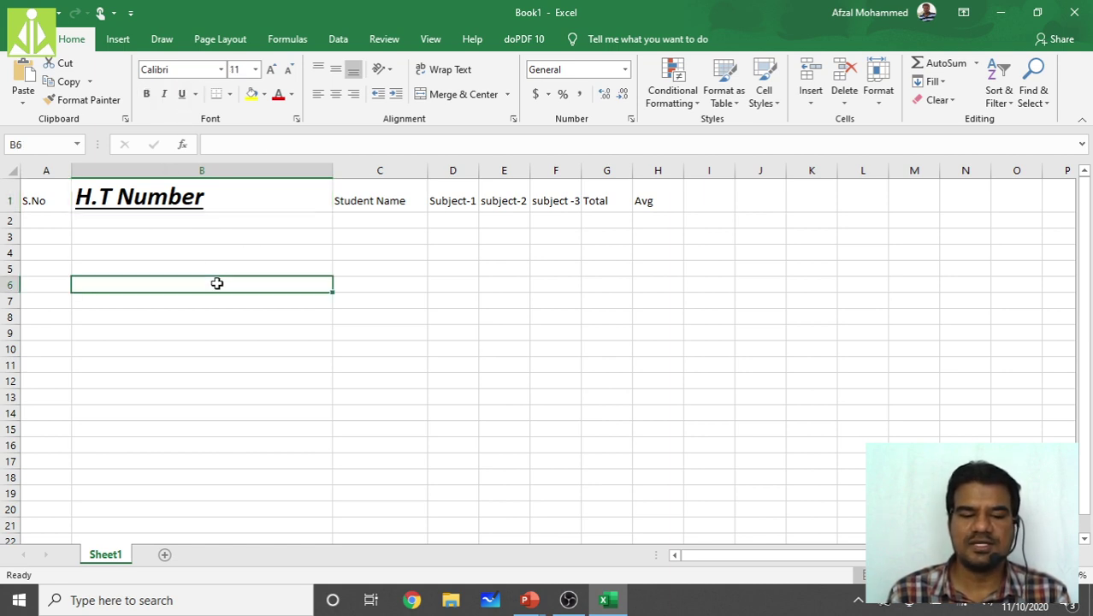
# Step: Remove the bold, italic and underline formatting from the H.T Number header in B1
pyautogui.click(183, 204)
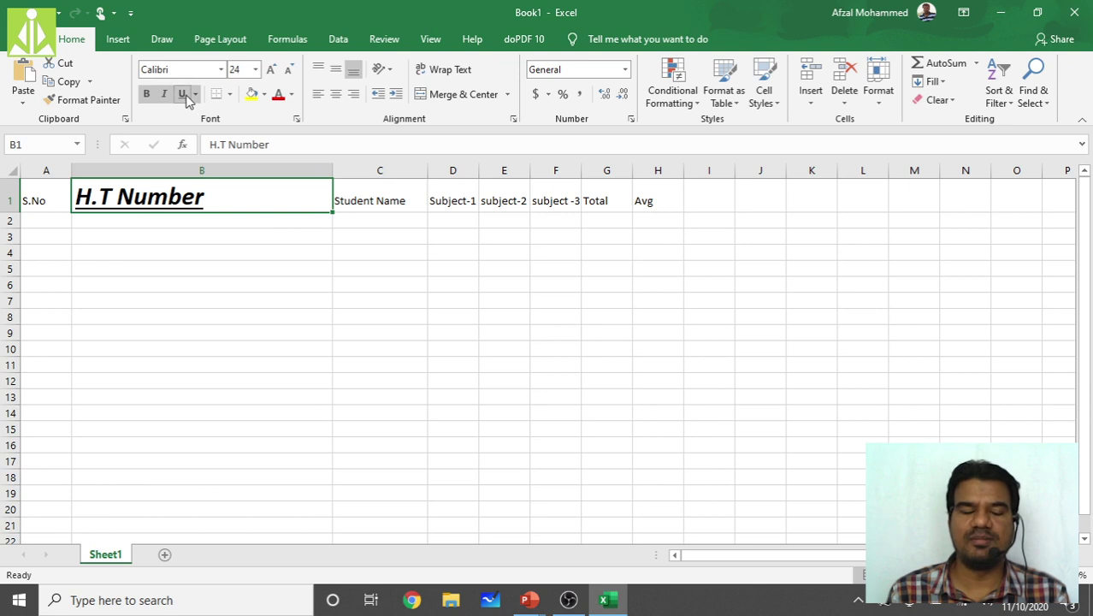
pyautogui.click(146, 94)
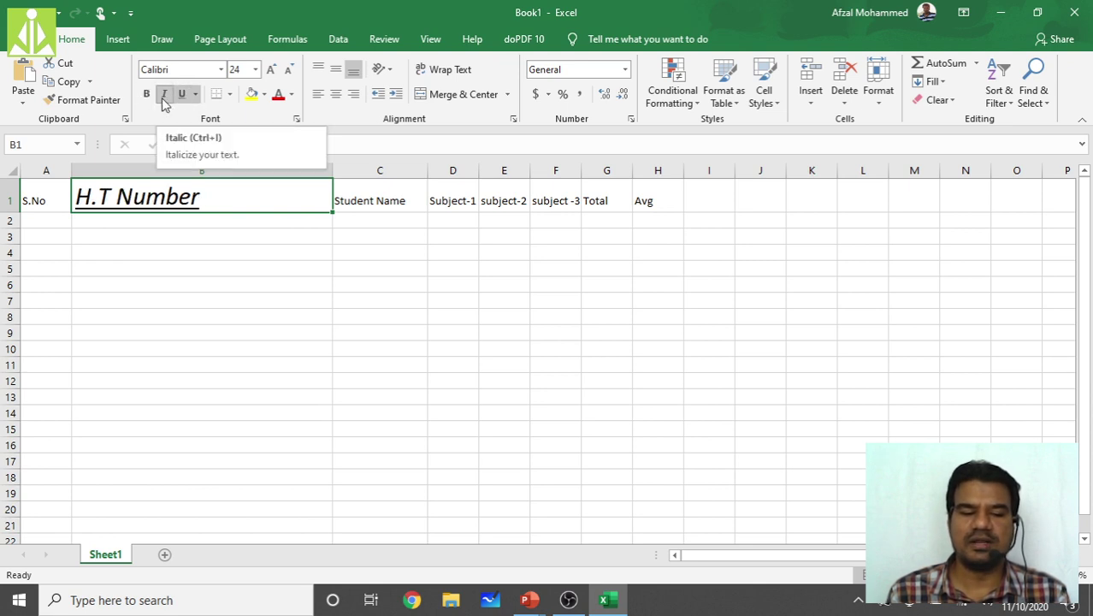
pyautogui.click(164, 95)
pyautogui.click(181, 94)
pyautogui.click(239, 311)
pyautogui.click(249, 206)
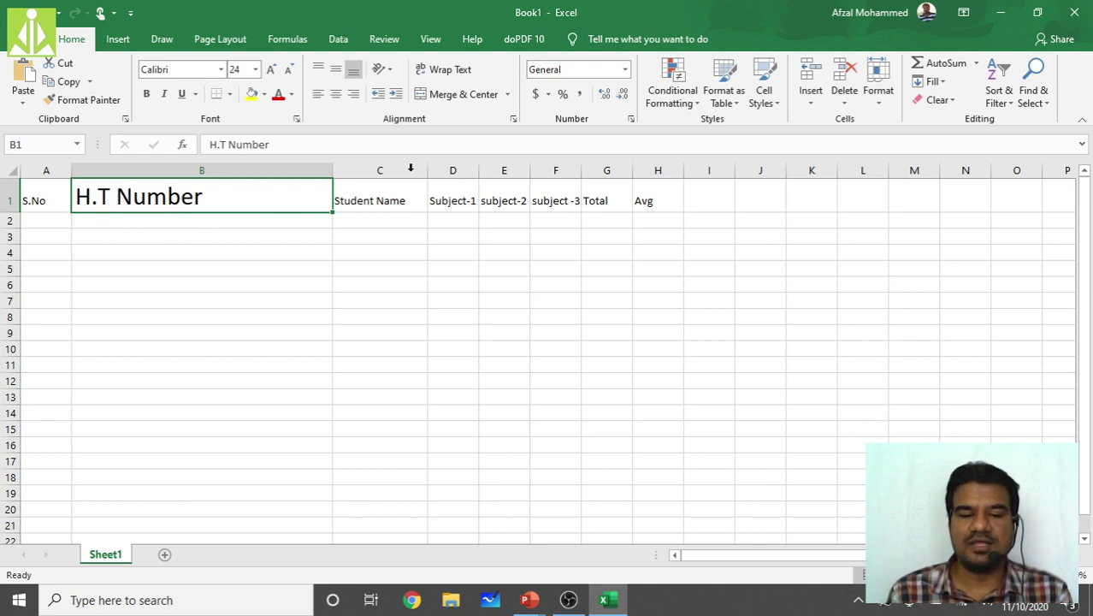
# Step: Try a light blue theme colour and the standard red as font colours on the H.T Number header
pyautogui.click(291, 96)
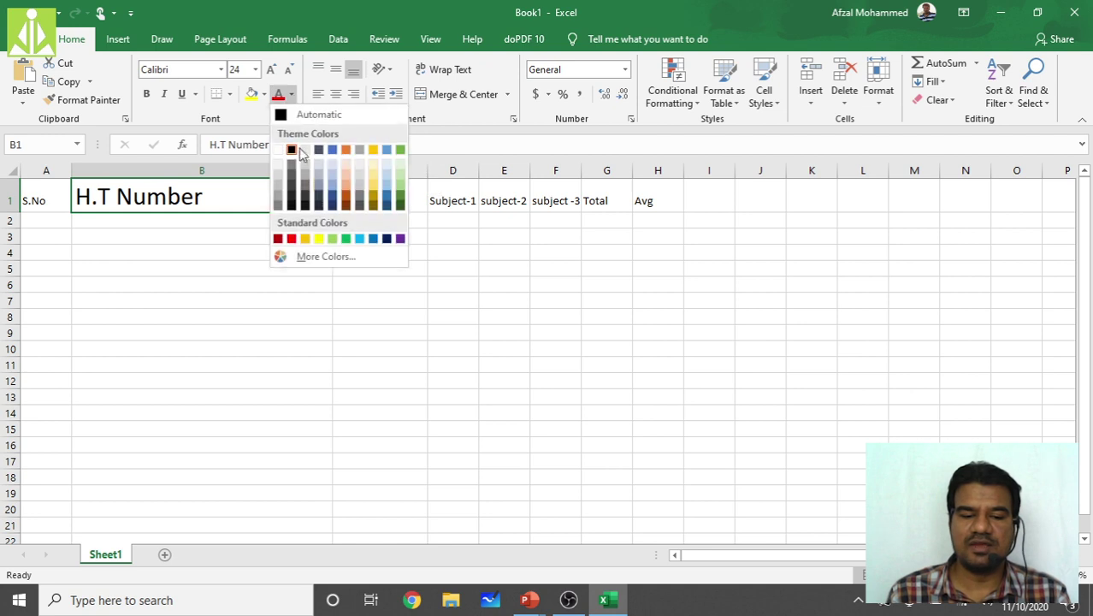
pyautogui.click(331, 176)
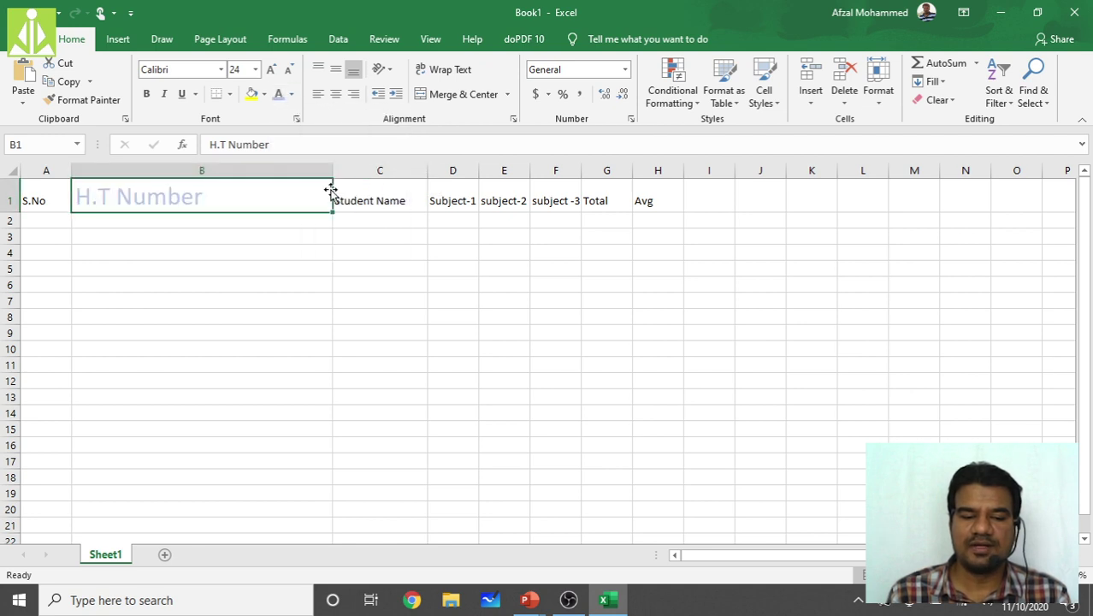
pyautogui.click(291, 94)
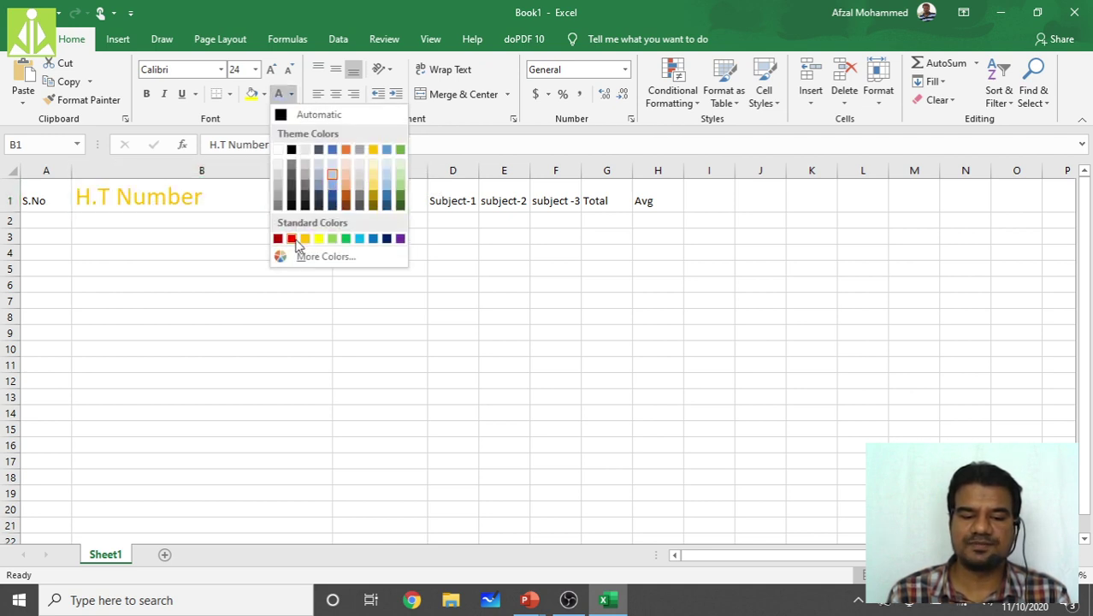
pyautogui.click(291, 239)
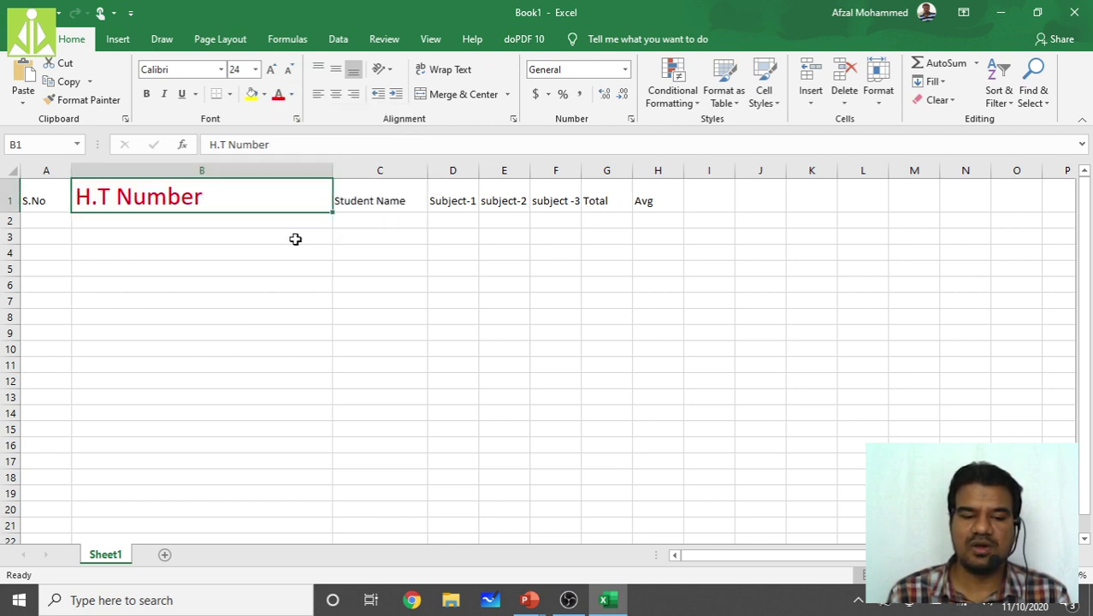
pyautogui.click(291, 94)
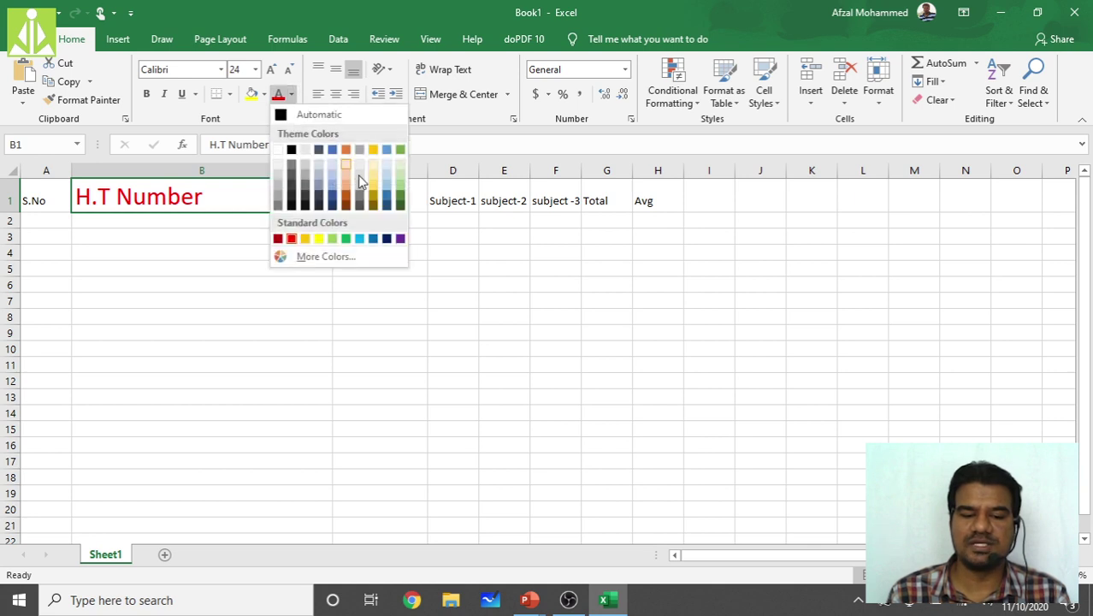
pyautogui.click(317, 257)
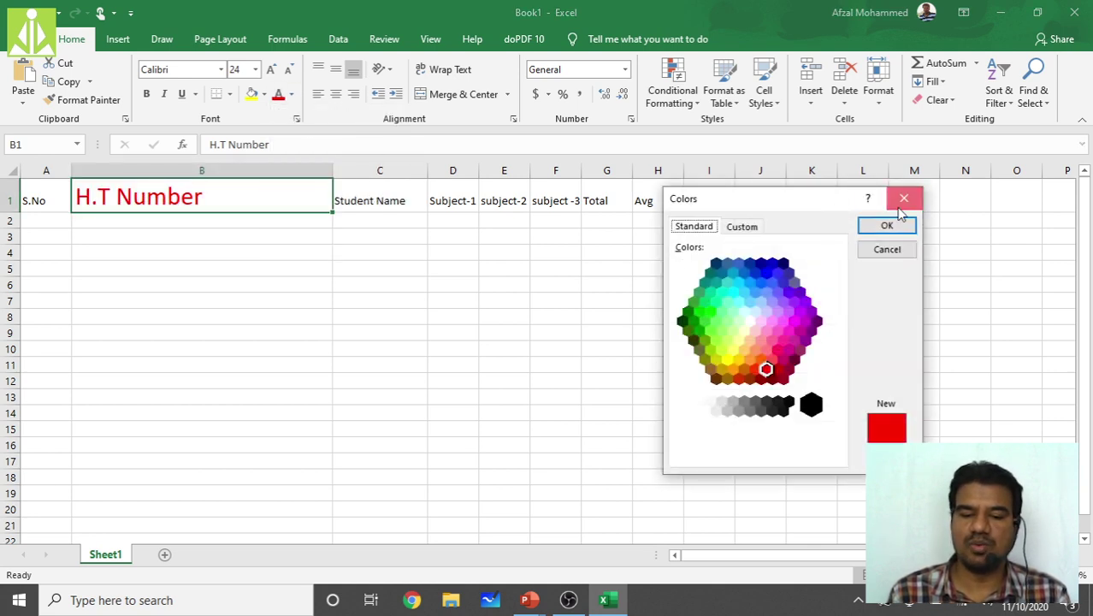
pyautogui.click(900, 206)
# Step: Try several shades in the extended colour palette and apply a medium blue to the H.T Number header text
pyautogui.click(291, 94)
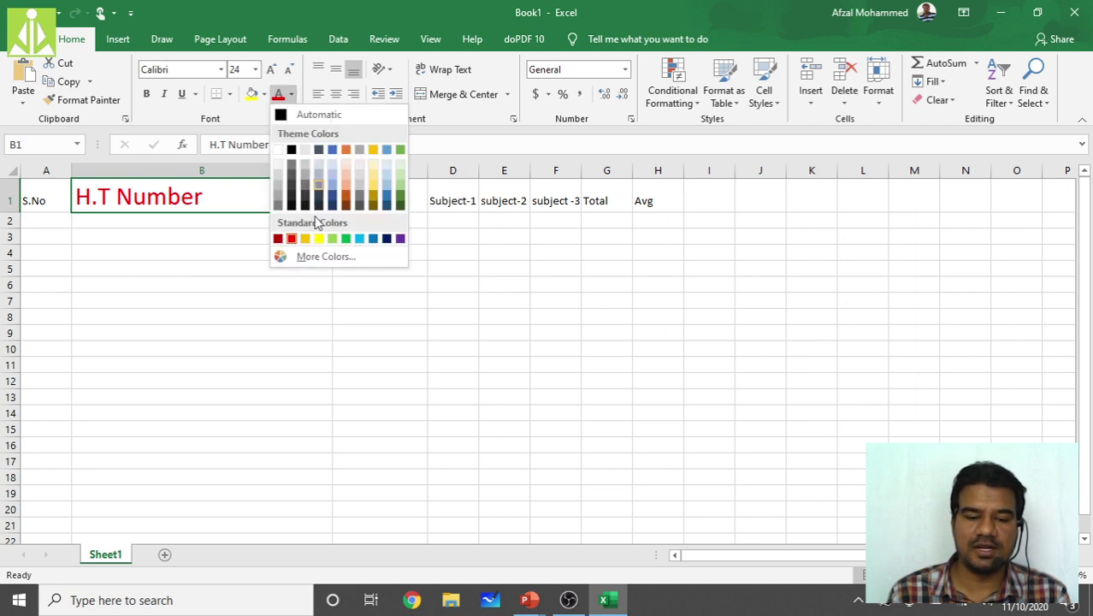
pyautogui.click(321, 258)
pyautogui.click(767, 295)
pyautogui.click(727, 284)
pyautogui.click(761, 284)
pyautogui.click(746, 329)
pyautogui.click(760, 299)
pyautogui.click(749, 282)
pyautogui.click(773, 284)
pyautogui.click(881, 226)
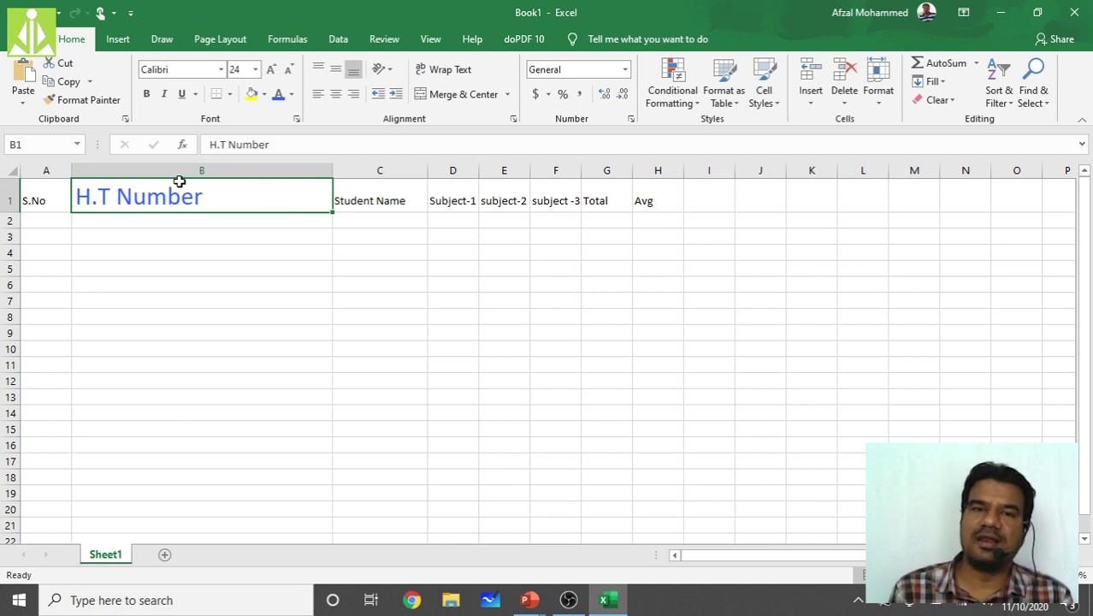
# Step: Fill the H.T Number header cell B1 with yellow
pyautogui.click(252, 94)
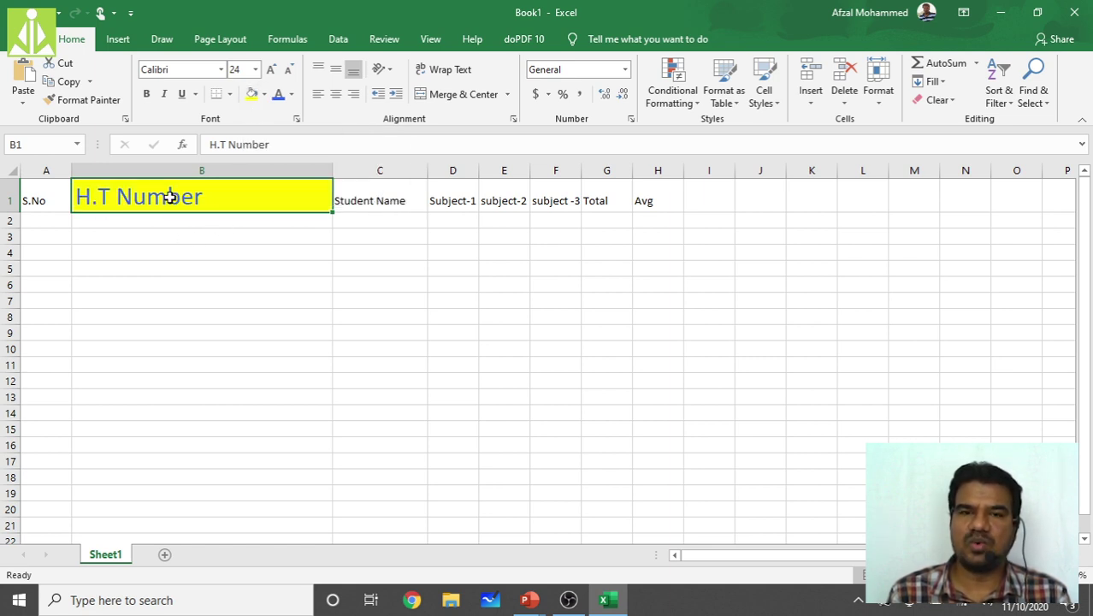
pyautogui.click(147, 250)
pyautogui.click(154, 198)
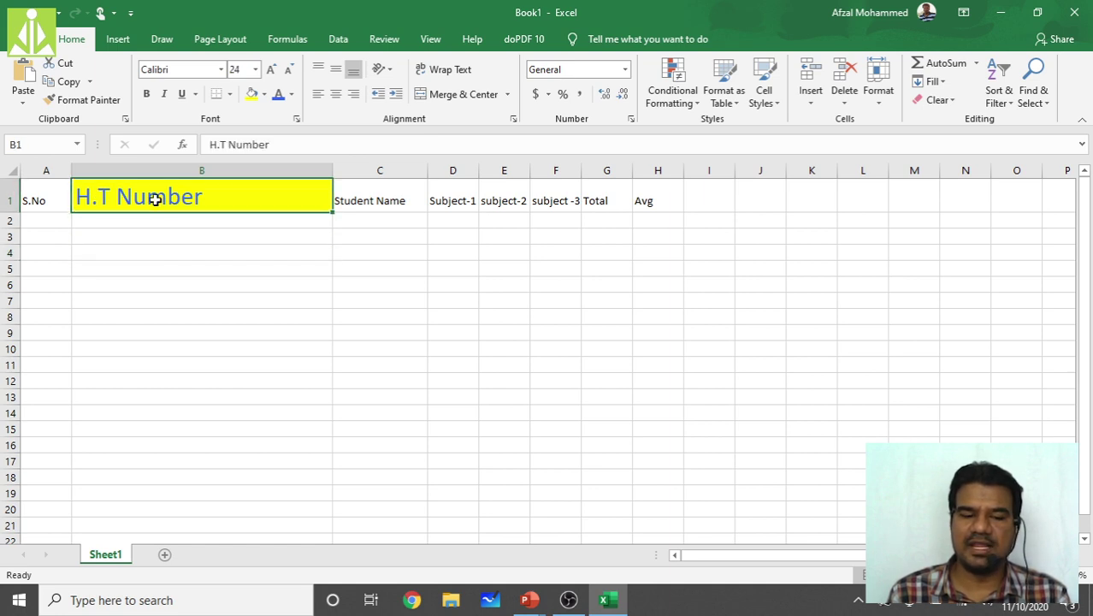
# Step: Fill the empty cell B5 with yellow and try several theme colour shades on it, ending with a light blue
pyautogui.click(251, 94)
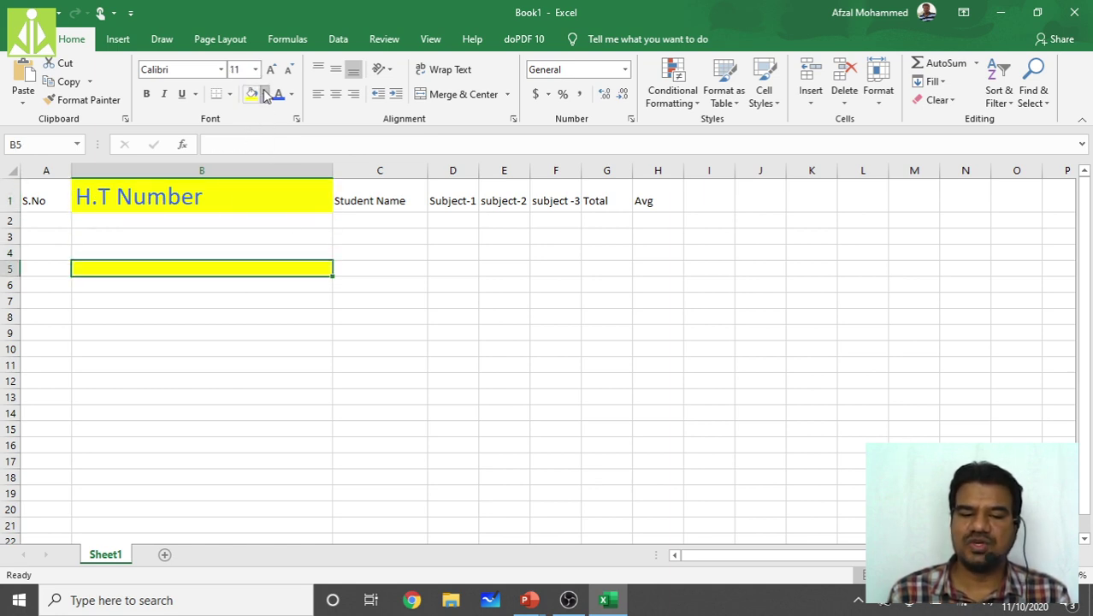
pyautogui.click(264, 94)
pyautogui.click(313, 194)
pyautogui.click(264, 94)
pyautogui.click(292, 167)
pyautogui.click(264, 95)
pyautogui.click(310, 163)
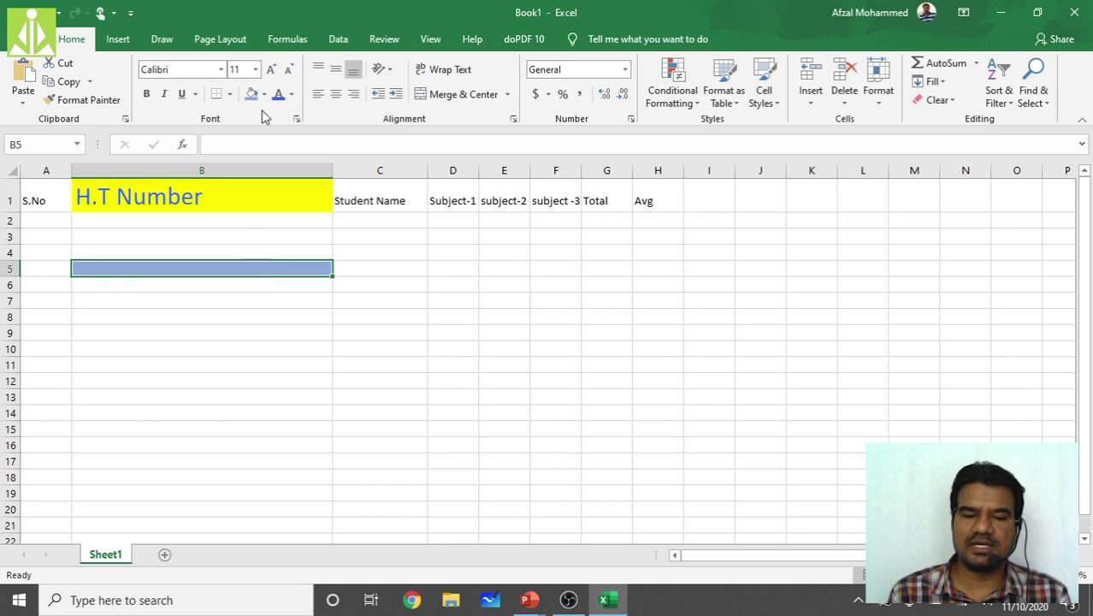
# Step: Remove the fill colour from cell B5 and from the H.T Number header cell B1
pyautogui.click(264, 94)
pyautogui.click(287, 266)
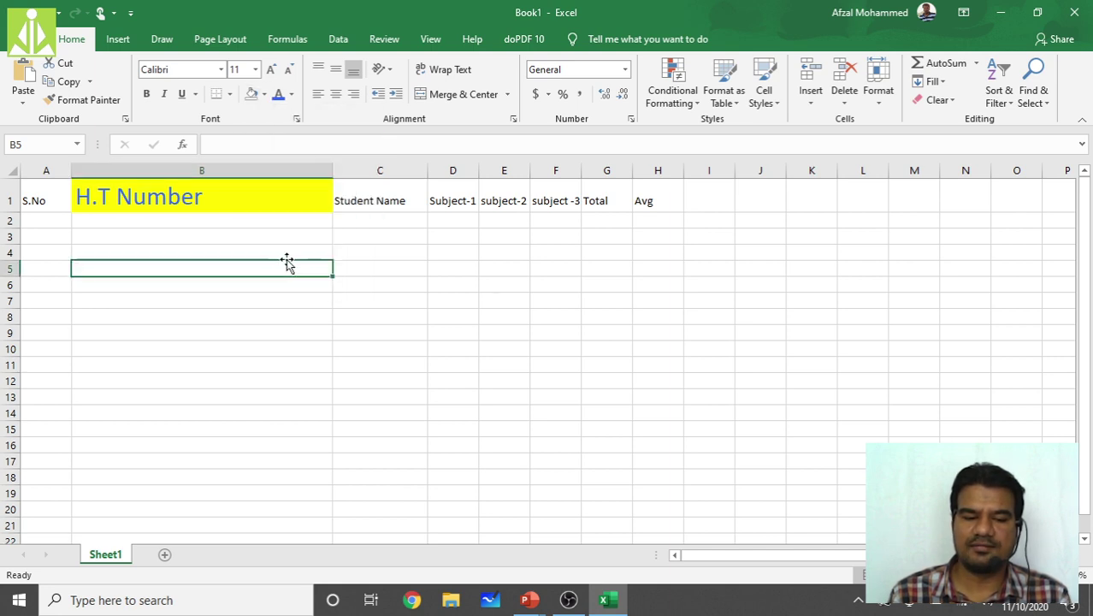
pyautogui.click(251, 194)
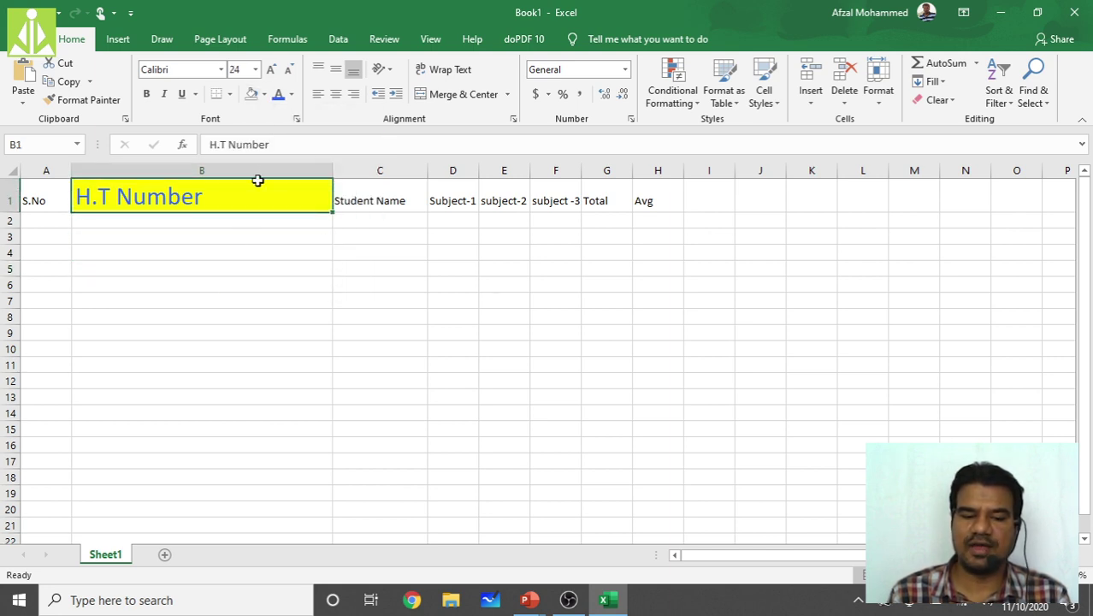
pyautogui.click(265, 94)
pyautogui.click(288, 265)
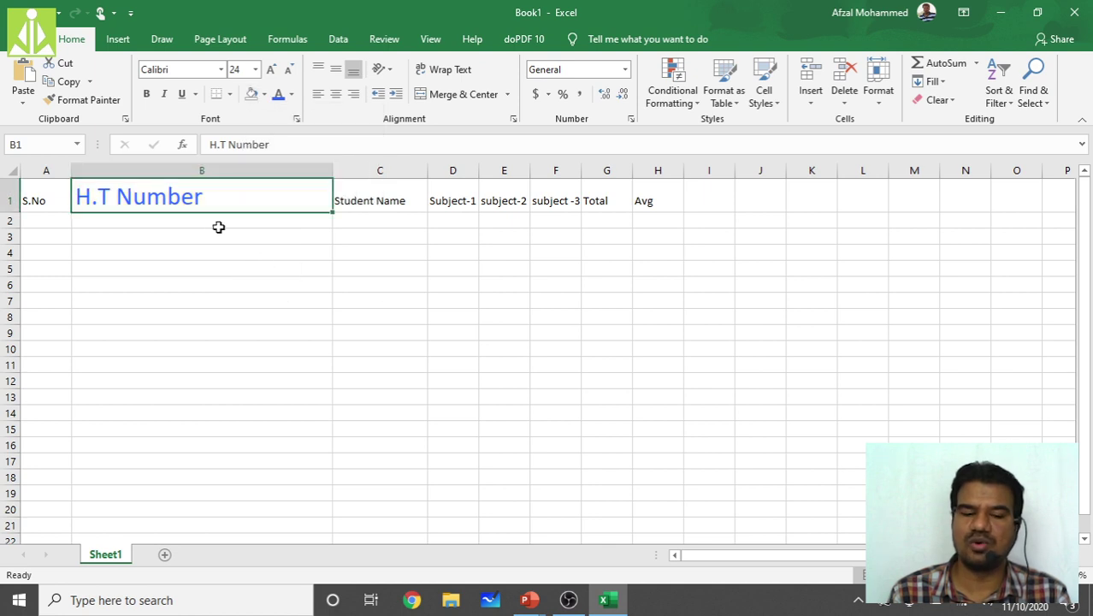
# Step: Fill cell B4 with a light green chosen from the extended standard colour palette
pyautogui.click(220, 255)
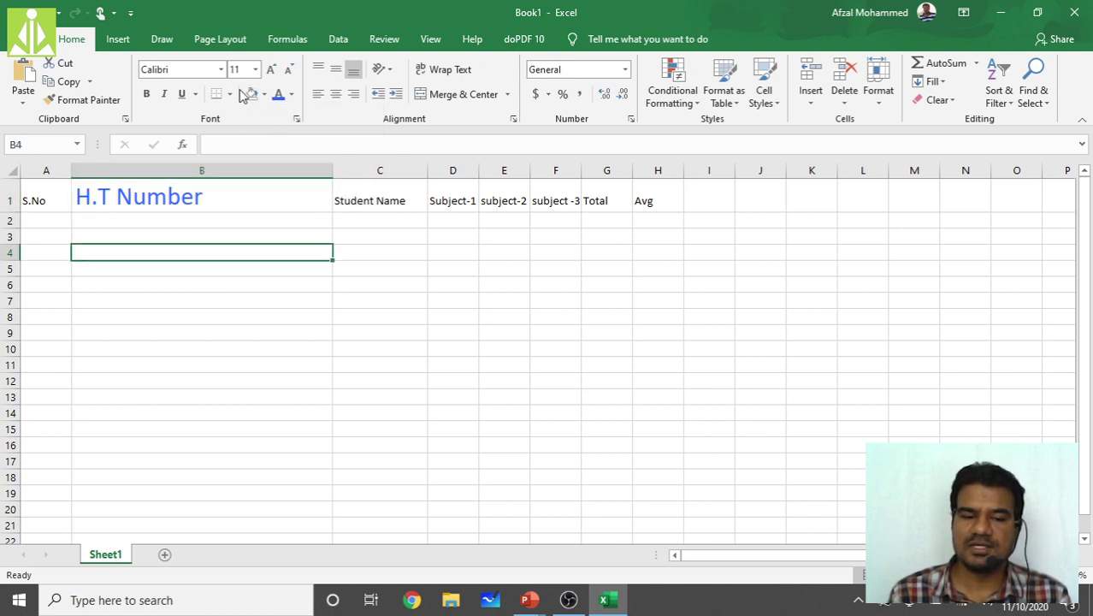
pyautogui.click(265, 96)
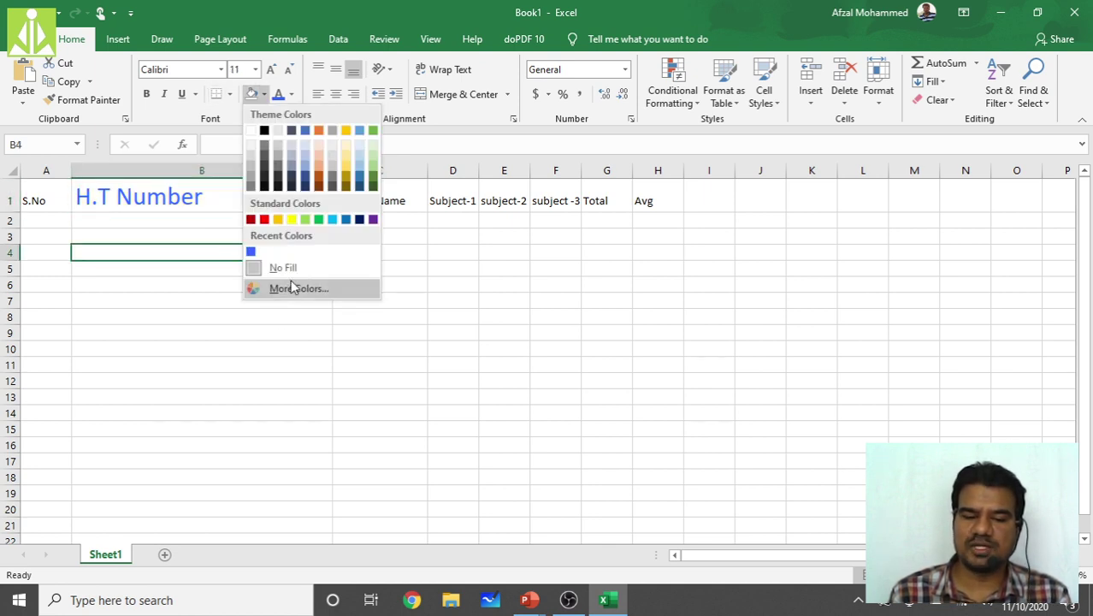
pyautogui.click(291, 288)
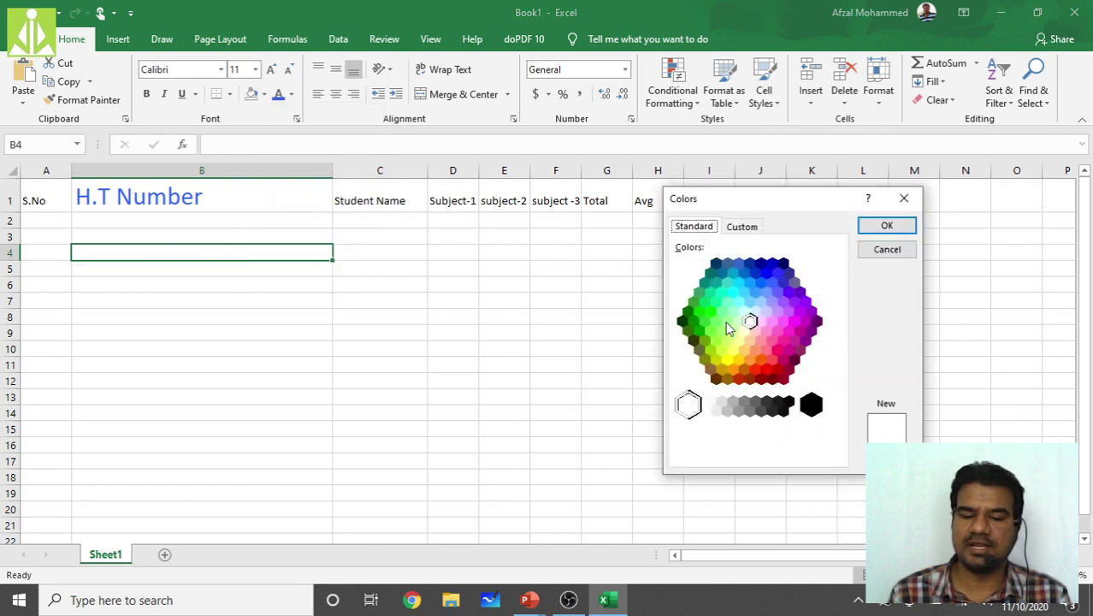
pyautogui.click(723, 327)
pyautogui.click(887, 225)
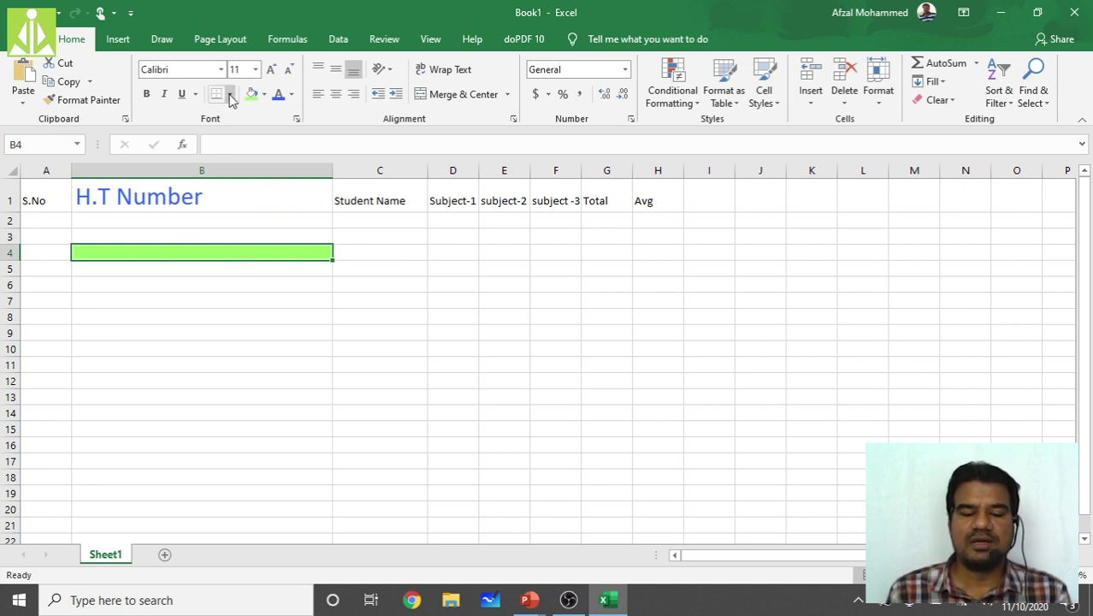
# Step: Add a bottom border to cell B7
pyautogui.click(169, 306)
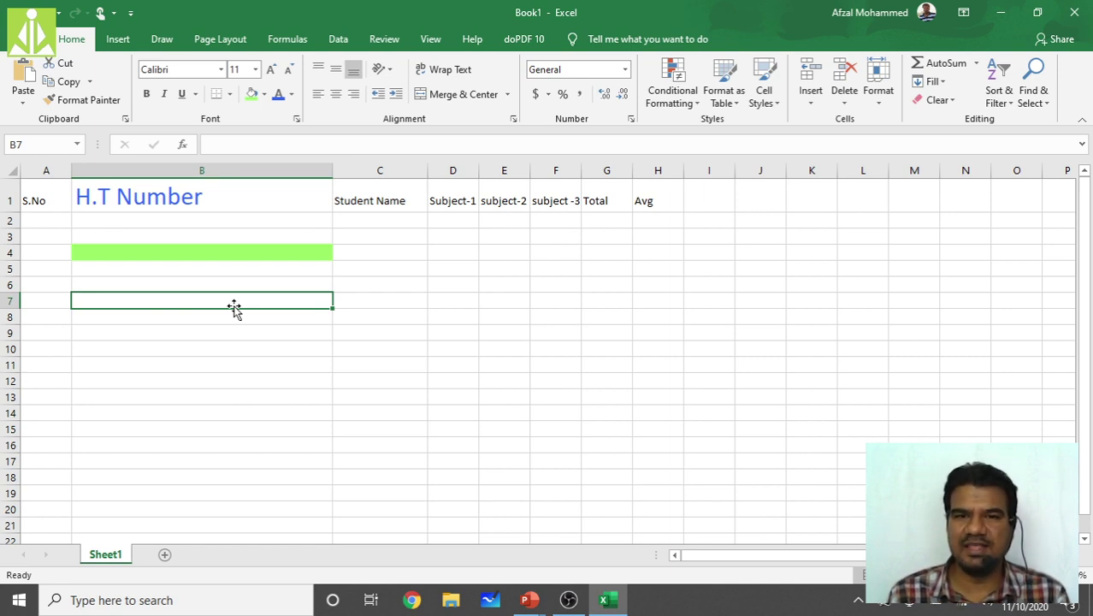
pyautogui.click(230, 94)
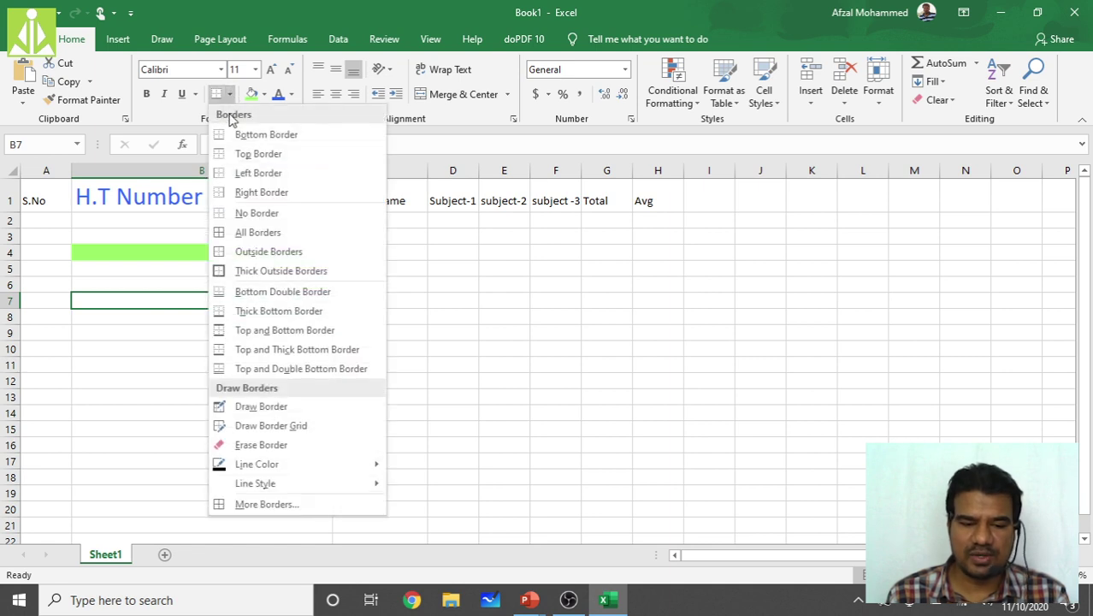
pyautogui.click(266, 142)
pyautogui.click(380, 365)
pyautogui.click(394, 398)
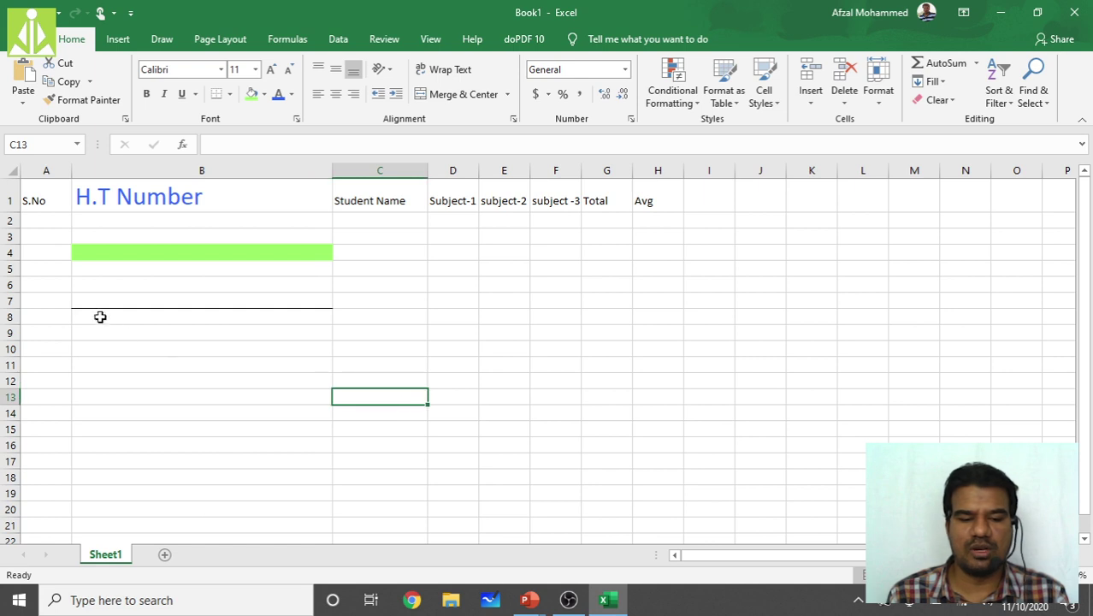
# Step: Add a top border to cell B7
pyautogui.click(307, 309)
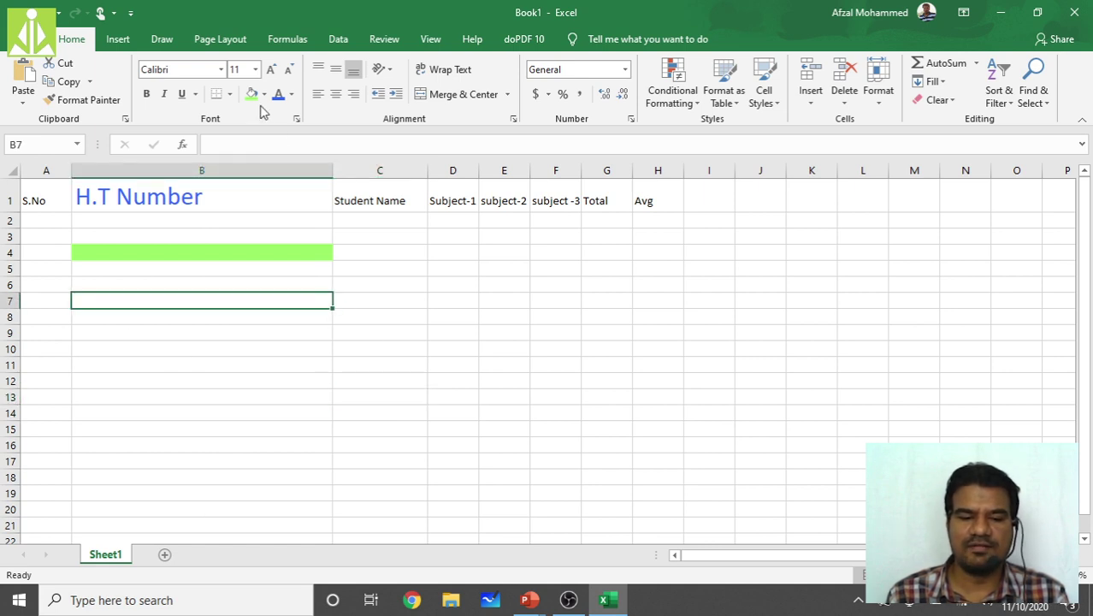
pyautogui.click(229, 94)
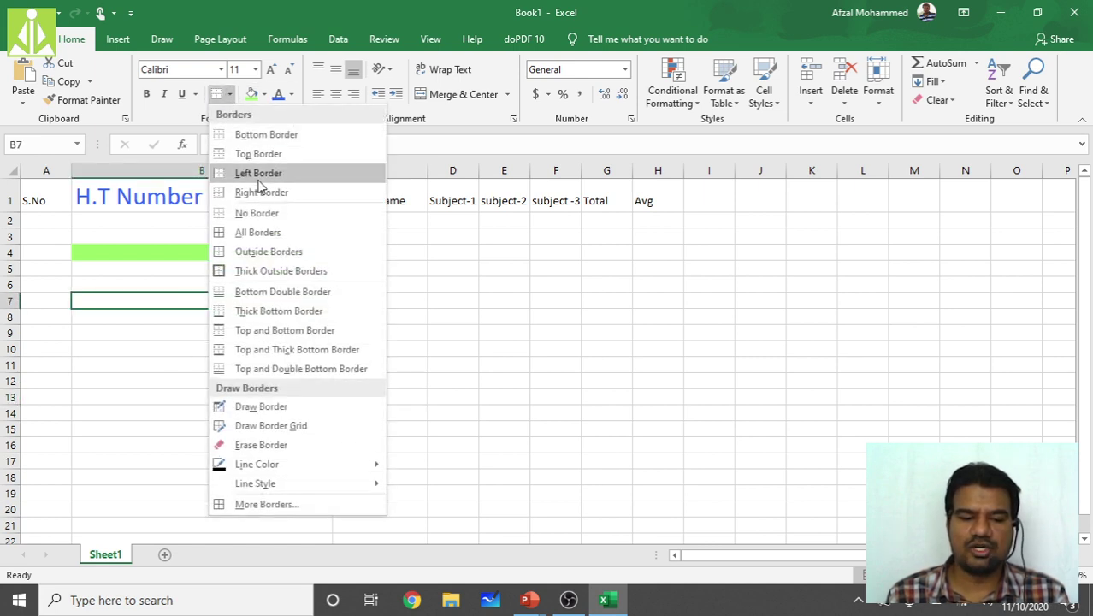
pyautogui.click(266, 153)
pyautogui.click(400, 452)
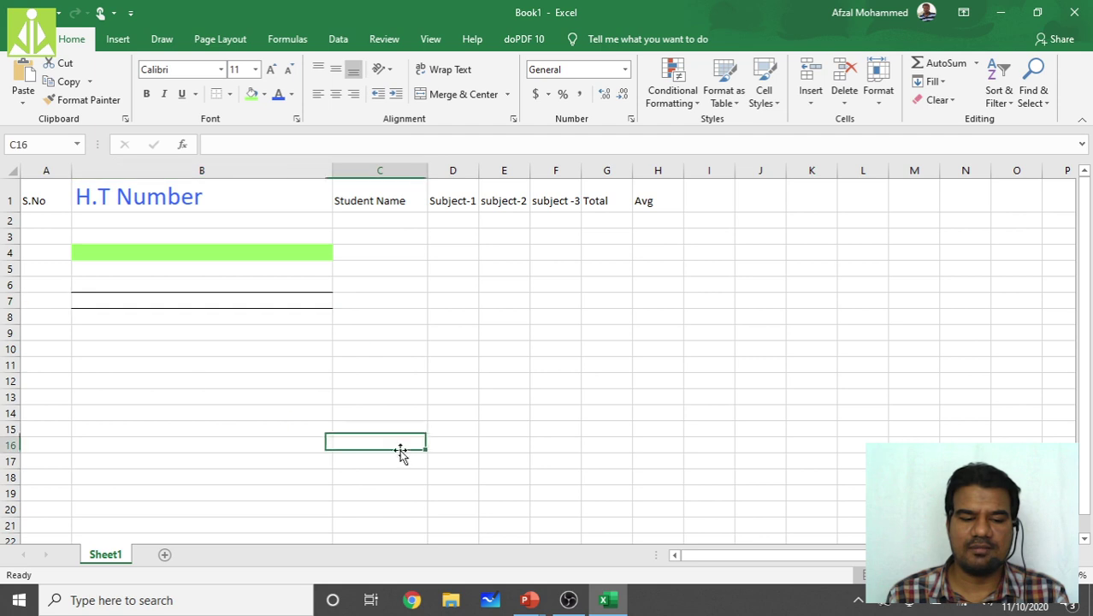
# Step: Apply the All Borders option to cell B7
pyautogui.click(261, 303)
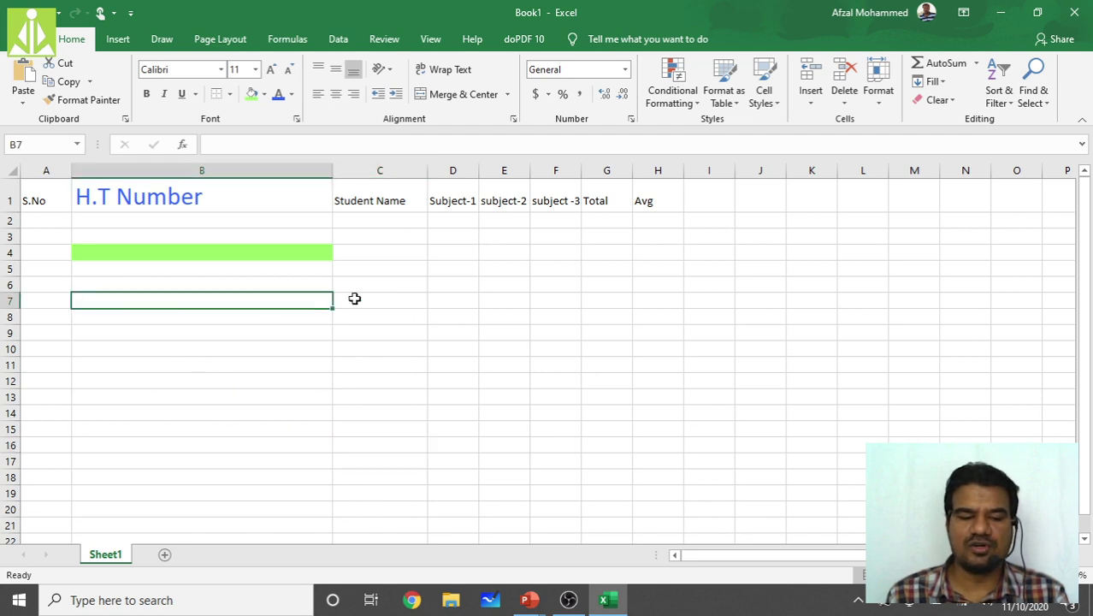
pyautogui.click(230, 94)
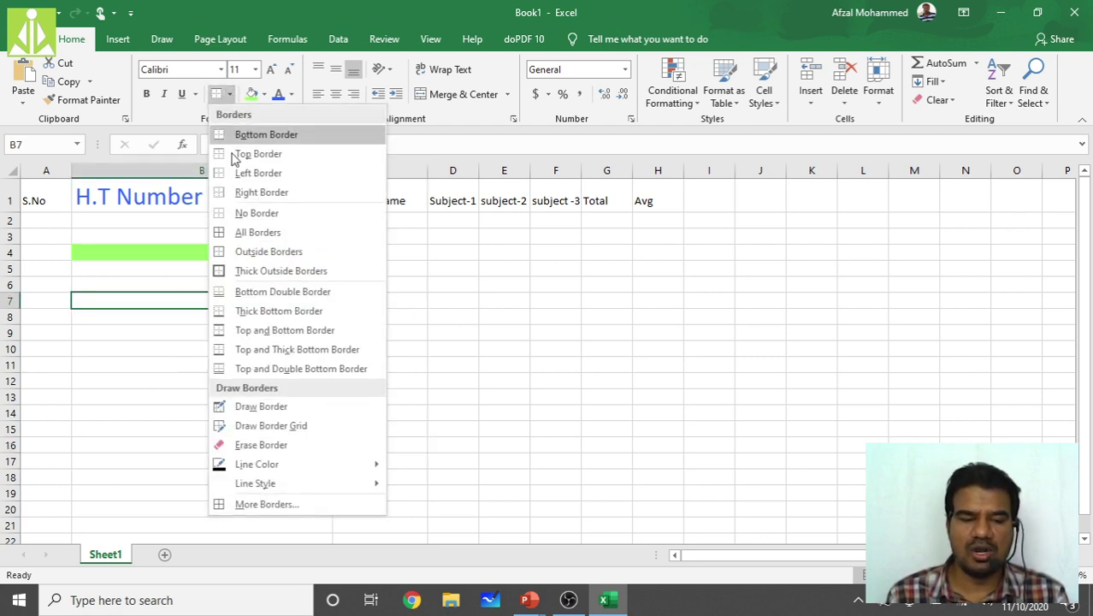
pyautogui.click(280, 231)
pyautogui.click(185, 365)
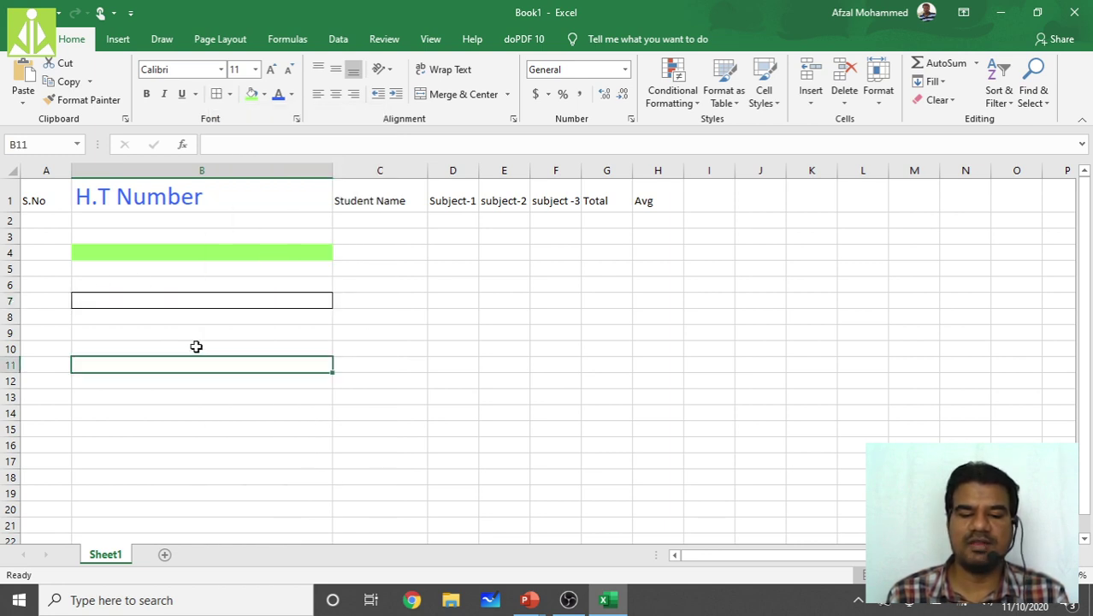
# Step: Apply thick outside borders around cell B7
pyautogui.click(276, 301)
pyautogui.click(229, 94)
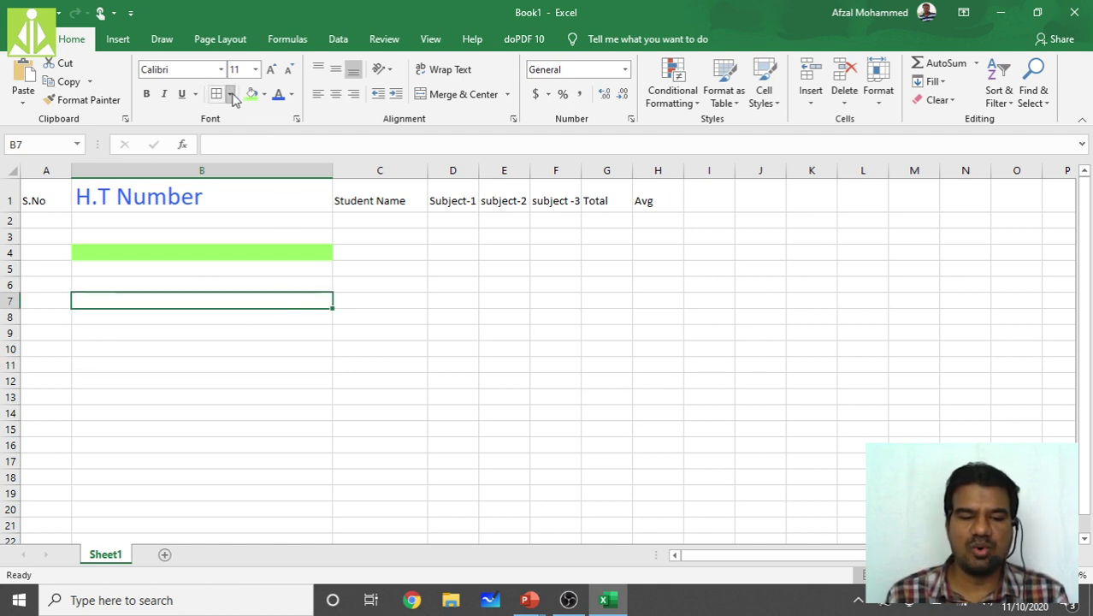
pyautogui.click(279, 272)
pyautogui.click(293, 365)
pyautogui.click(568, 364)
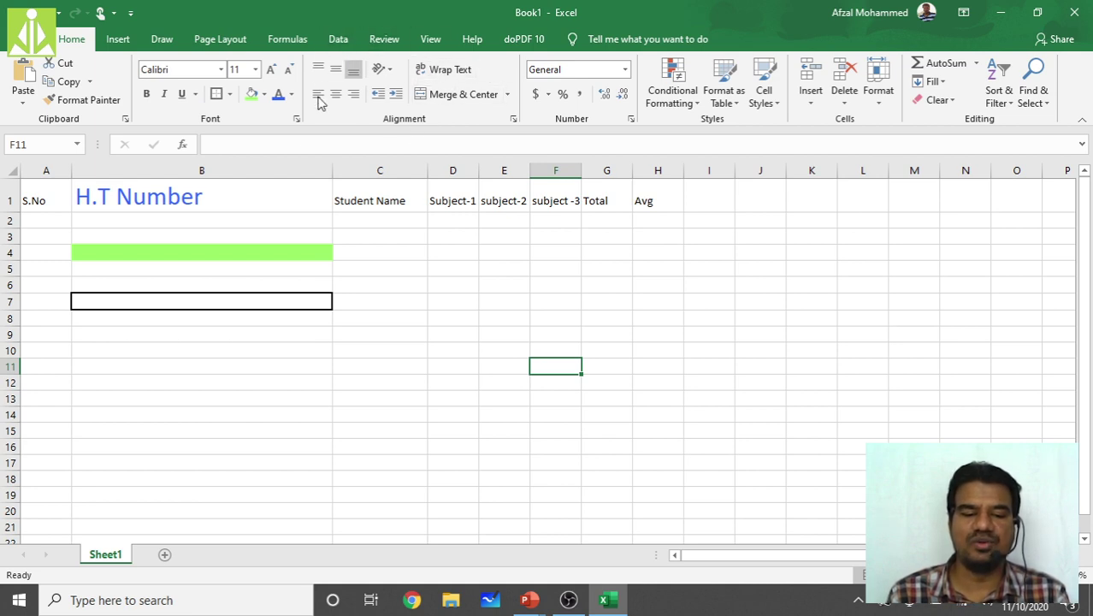
# Step: Centre the H.T Number header horizontally in B1 and enlarge row 1 to about four times its original height
pyautogui.click(188, 196)
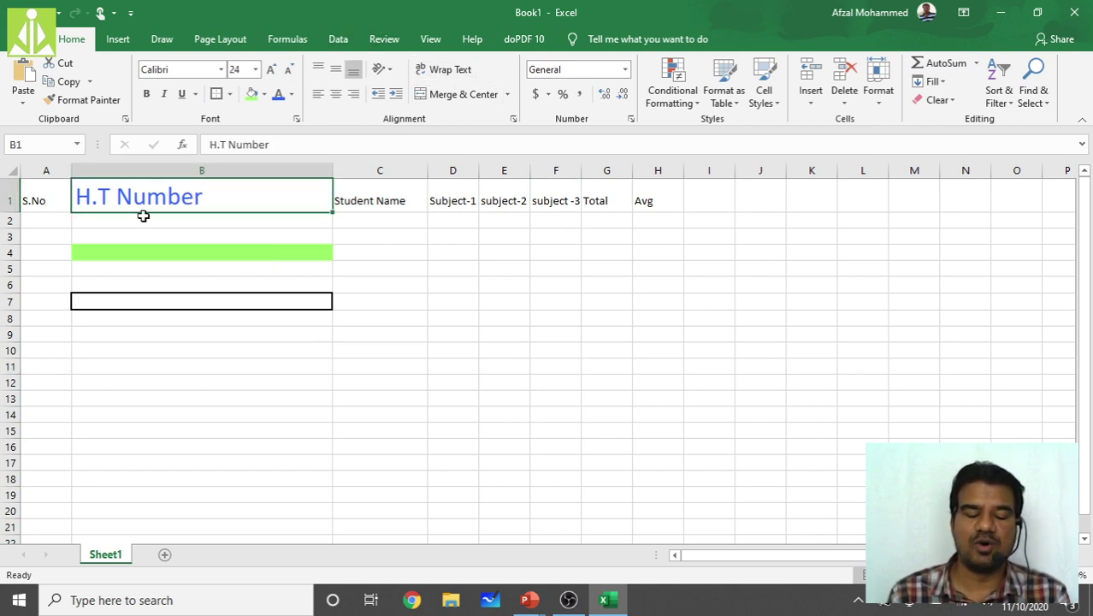
pyautogui.click(336, 95)
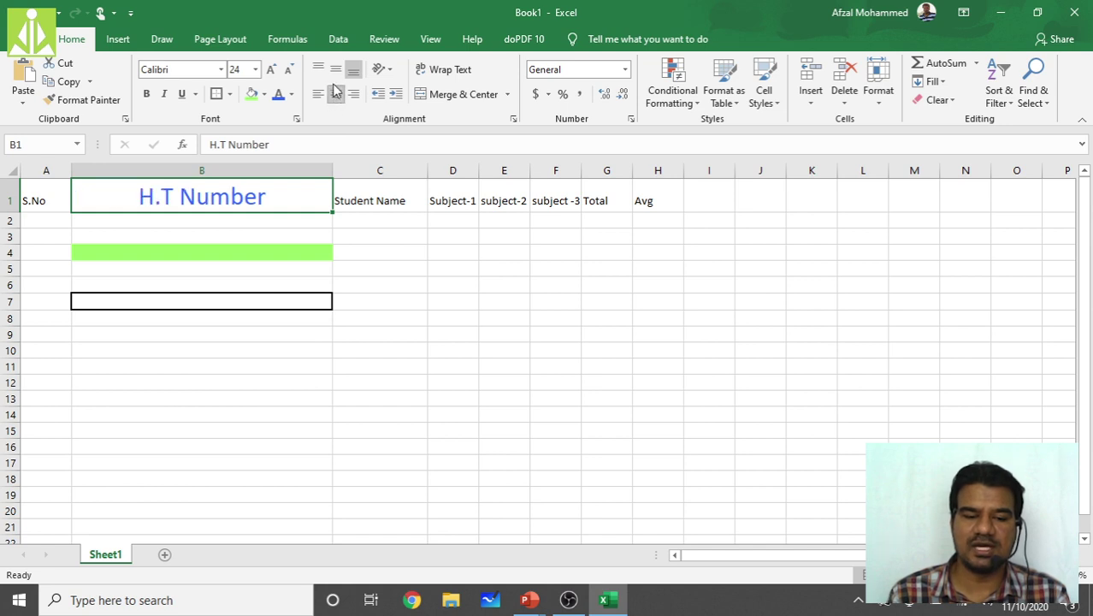
pyautogui.moveTo(12, 211); pyautogui.dragTo(17, 390)
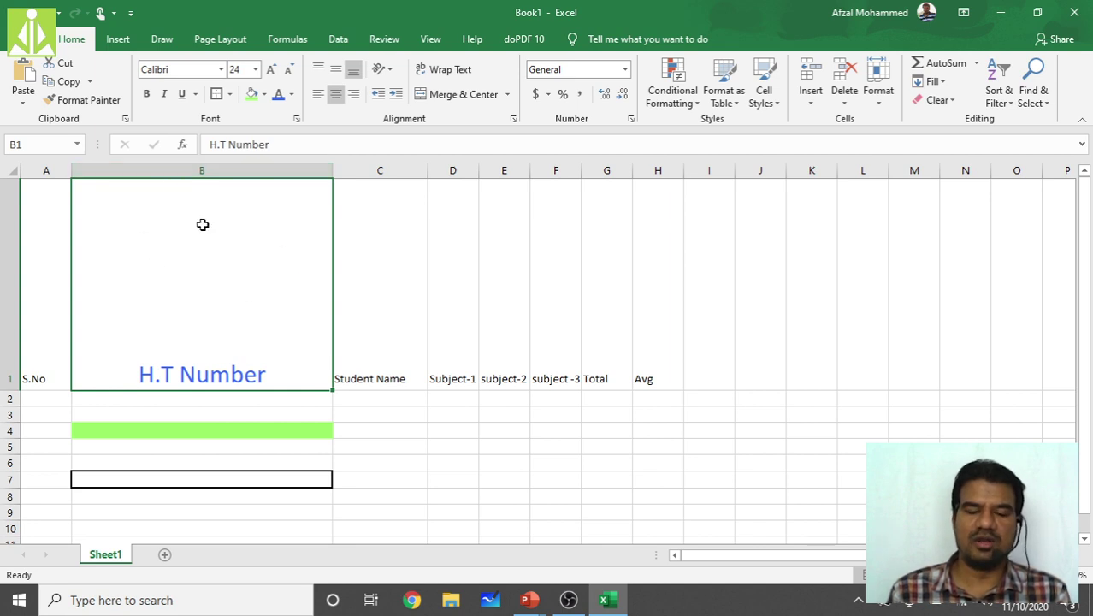
pyautogui.moveTo(16, 390); pyautogui.dragTo(19, 308)
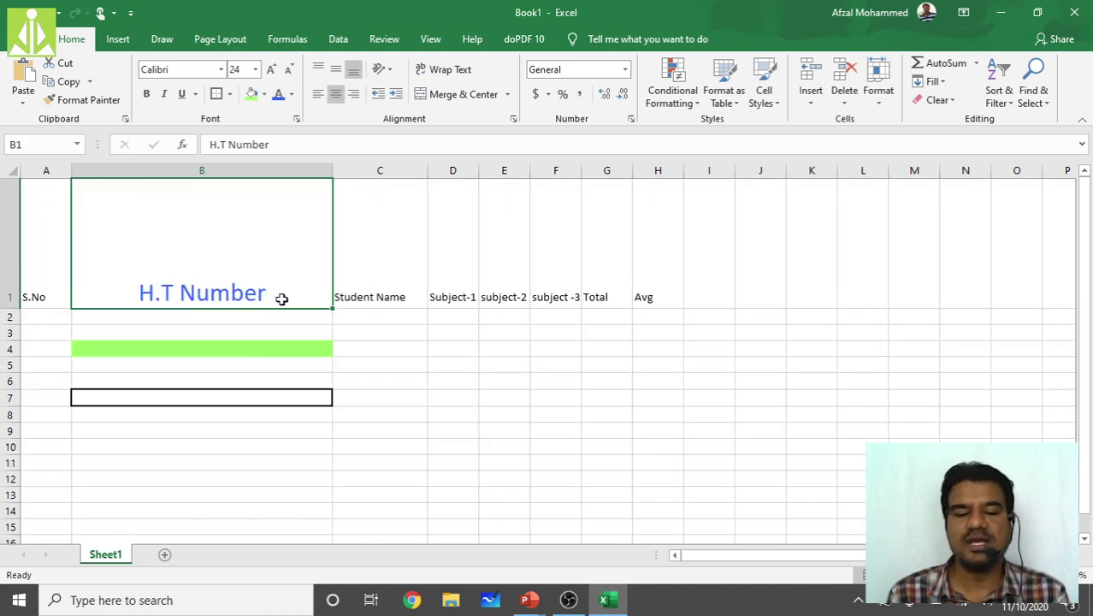
# Step: Append the sample text abcdefghijklmnopajsdfjlkaj after H.T Number in cell B1
pyautogui.doubleClick(293, 297)
pyautogui.write('abcdefghi')
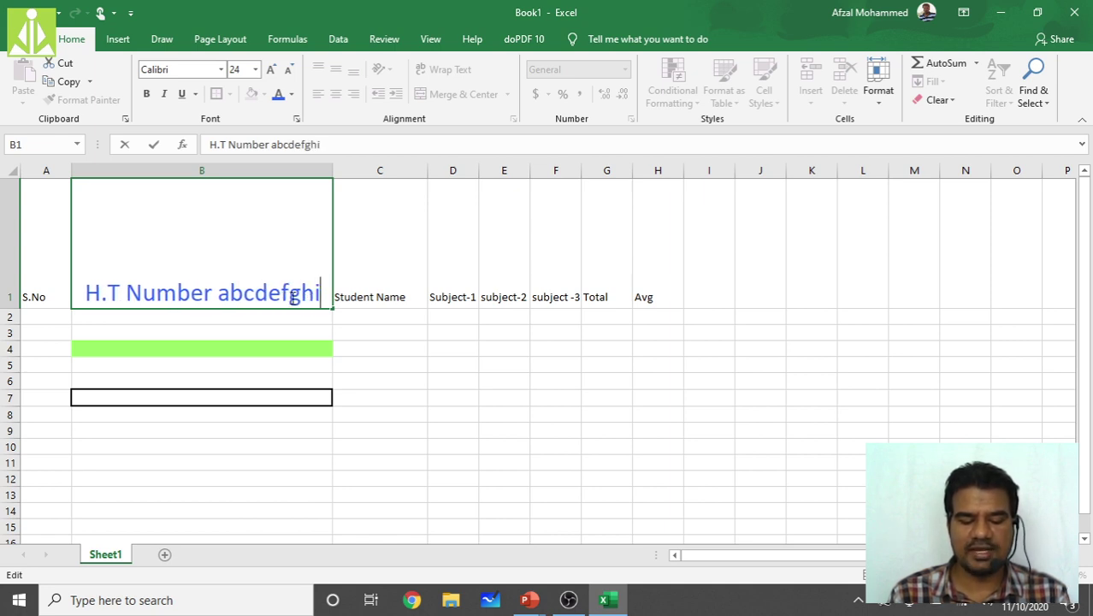
pyautogui.write('jklmnopajsdfjlkaj')
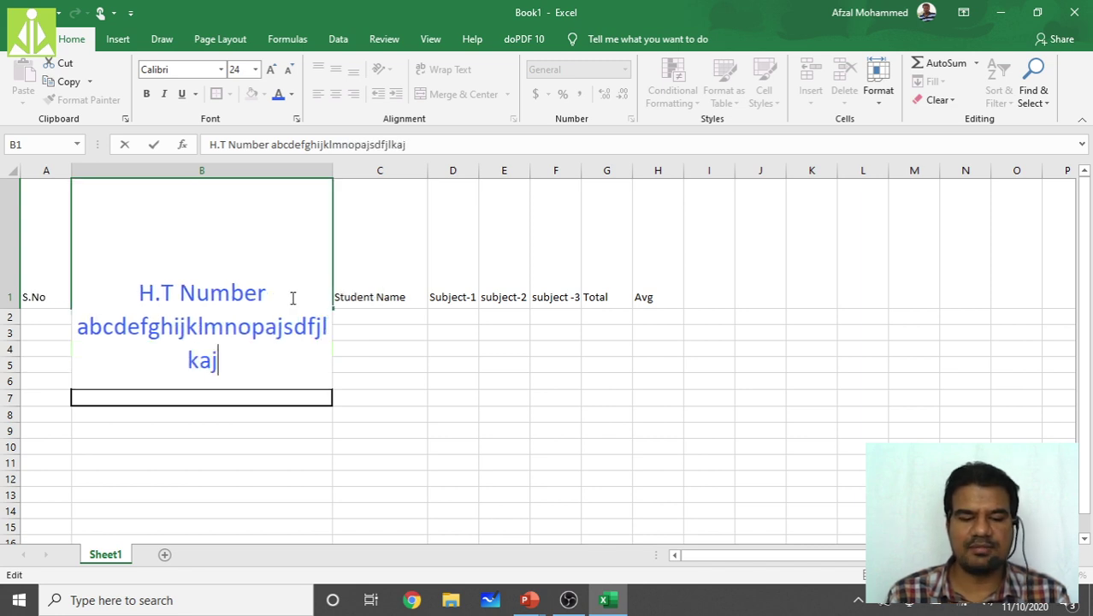
pyautogui.click(567, 332)
pyautogui.click(257, 288)
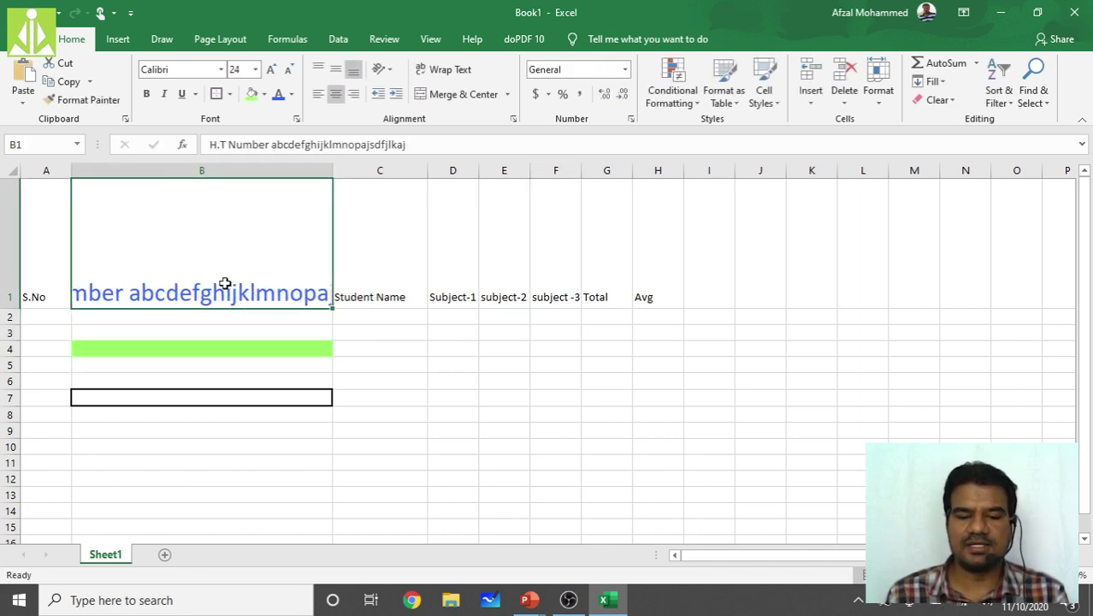
pyautogui.click(496, 414)
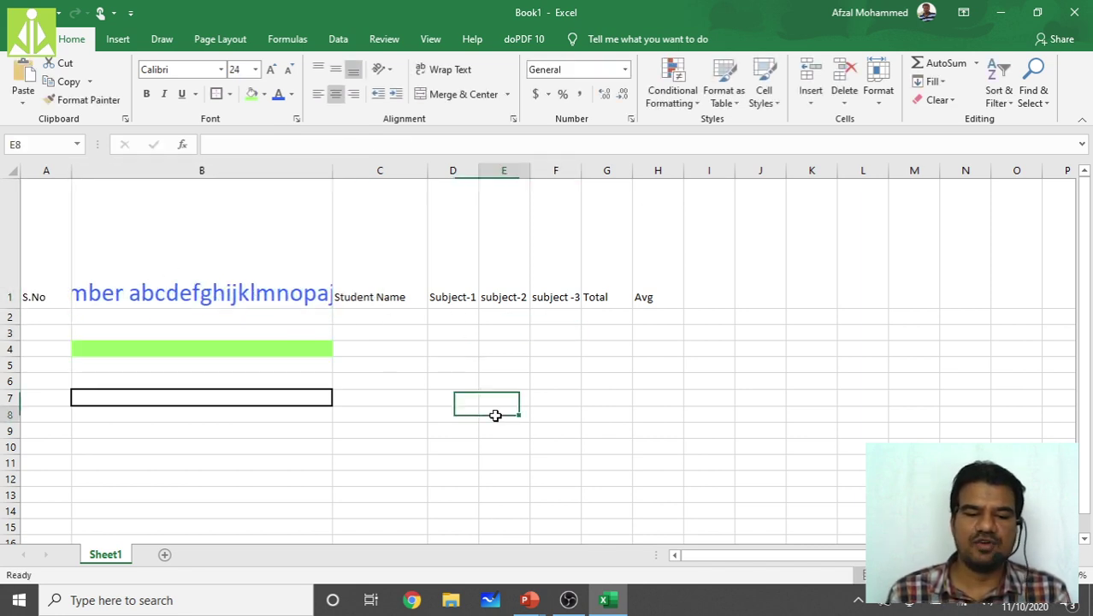
# Step: Wrap the long header text in B1 so it fits within the column's width
pyautogui.click(278, 260)
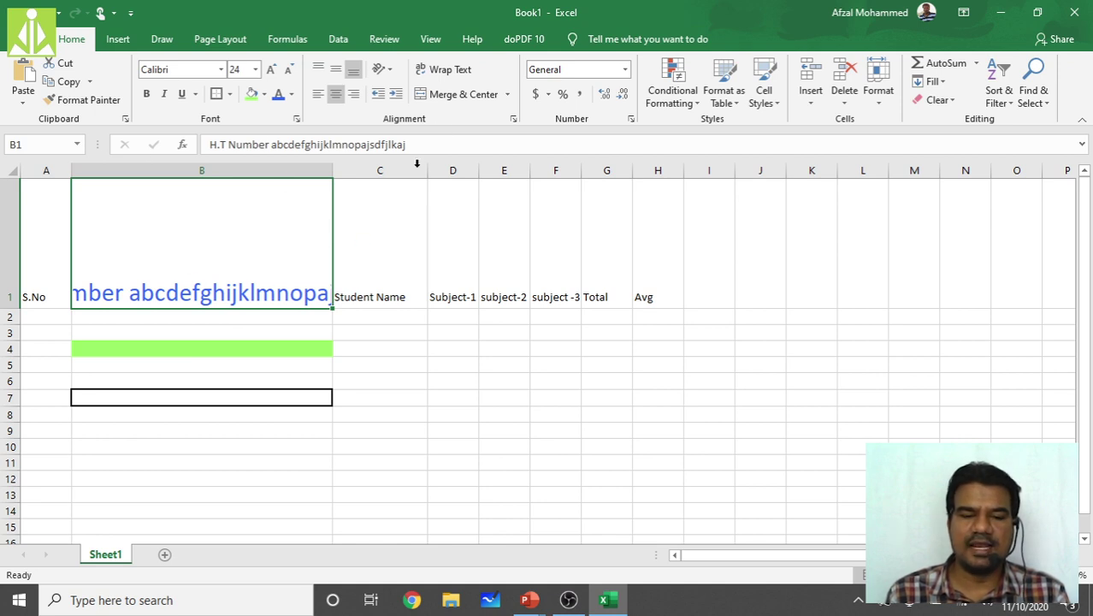
pyautogui.click(443, 71)
pyautogui.click(398, 465)
pyautogui.click(270, 262)
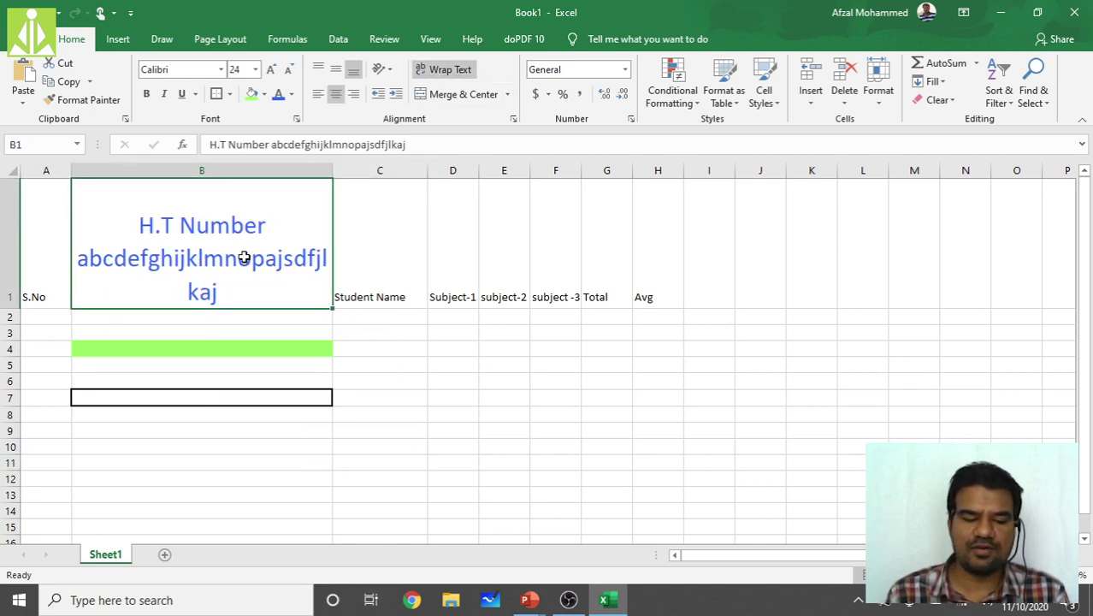
pyautogui.click(367, 428)
# Step: Apply thick outside borders around the header cell B1
pyautogui.click(268, 260)
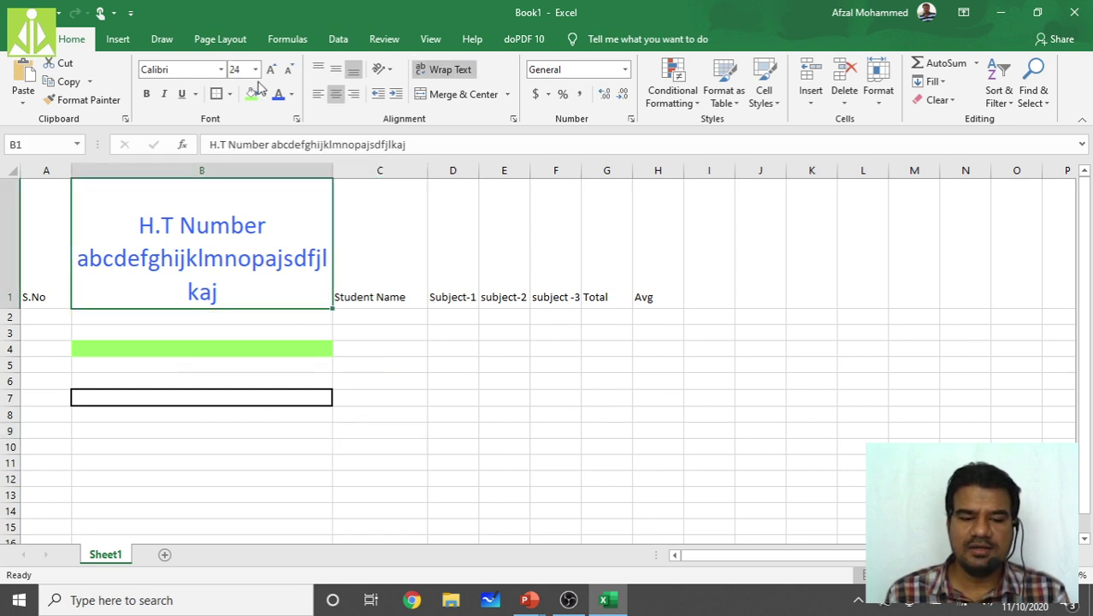
pyautogui.click(406, 371)
pyautogui.click(202, 199)
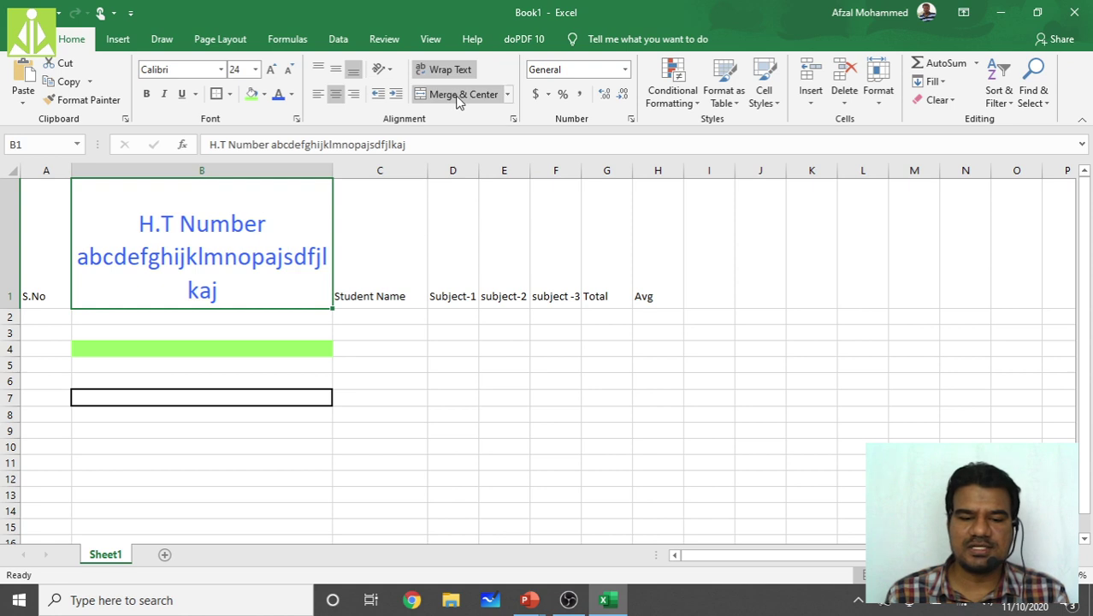
# Step: Merge and centre header cells B1 and C1 into one cell, keeping only the upper-left value
pyautogui.moveTo(274, 246); pyautogui.dragTo(380, 256)
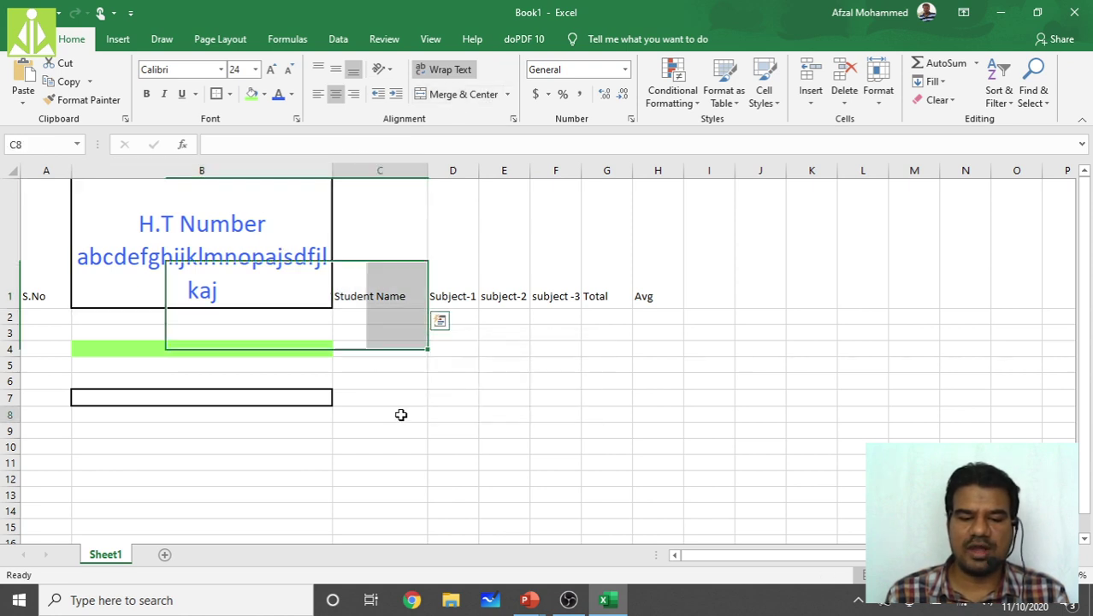
pyautogui.click(401, 415)
pyautogui.moveTo(254, 227); pyautogui.dragTo(349, 239)
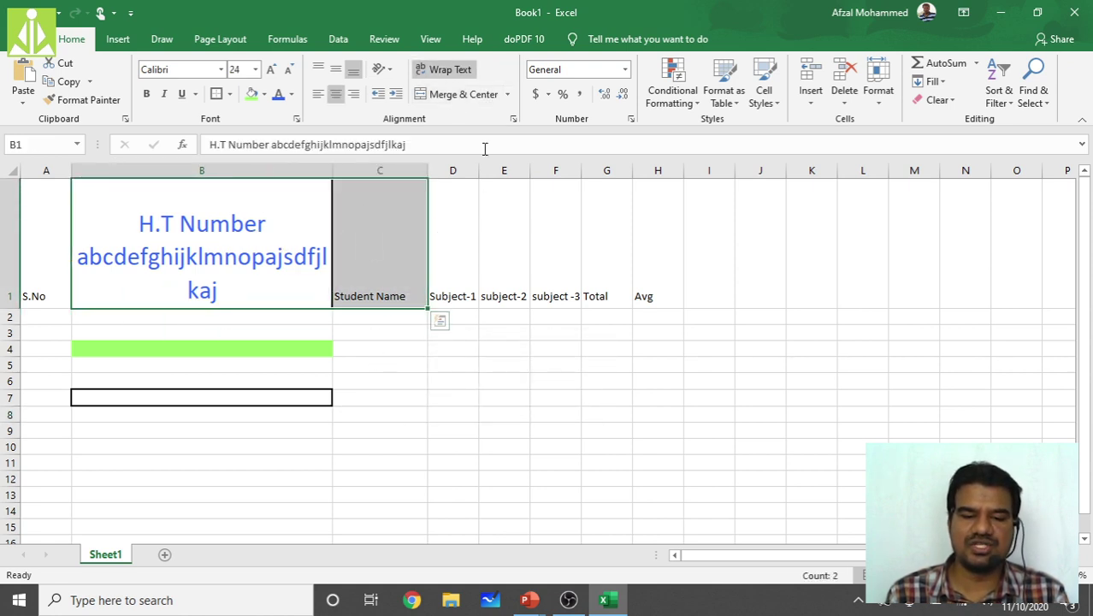
pyautogui.click(462, 94)
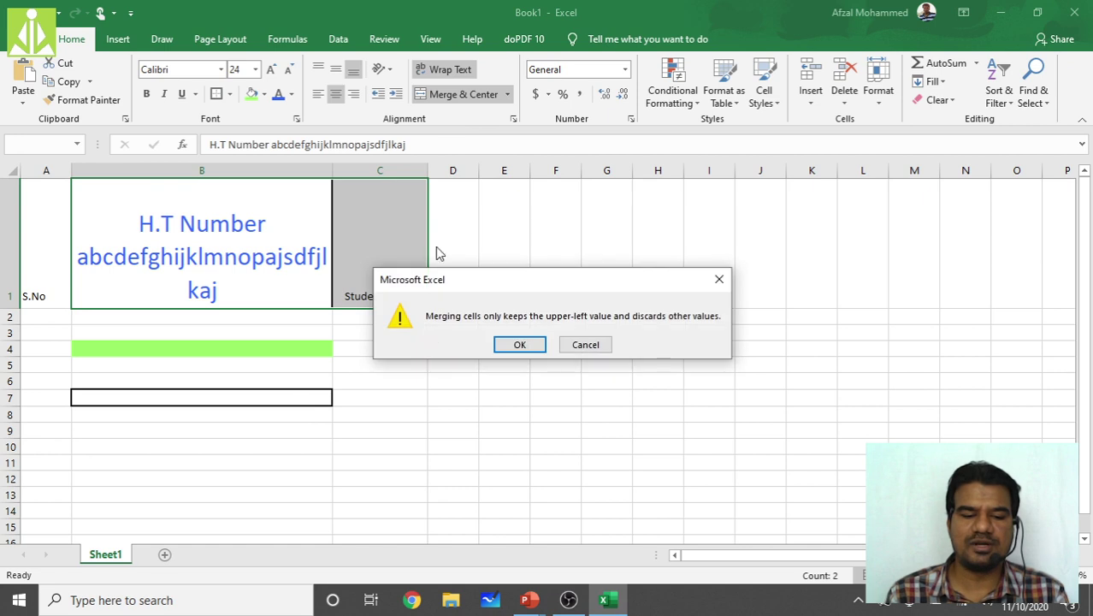
pyautogui.click(517, 345)
pyautogui.click(462, 428)
pyautogui.click(353, 288)
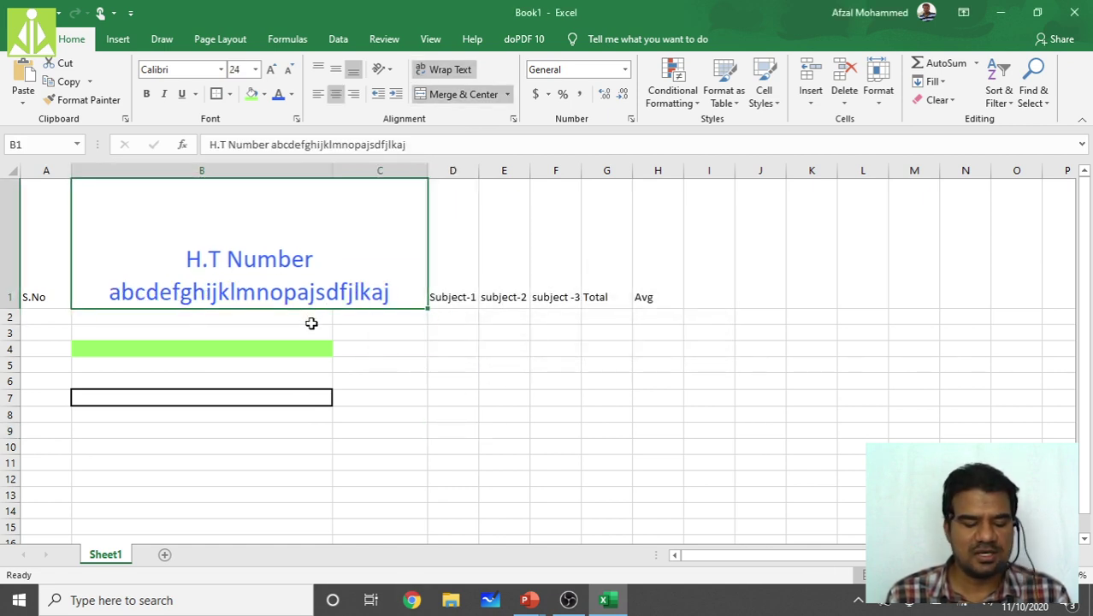
# Step: Undo the B1:C1 merge, then B1's thick border, text wrapping, sample text, row height and centring changes
pyautogui.hotkey('ctrl', 'z')
pyautogui.click(406, 366)
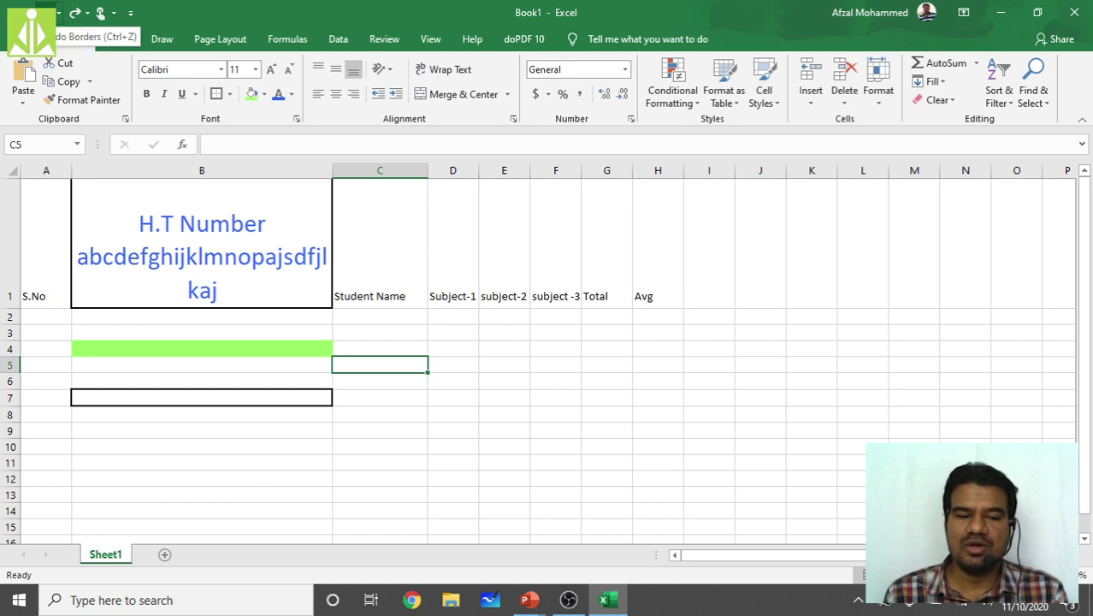
pyautogui.click(44, 12)
pyautogui.click(45, 12)
pyautogui.click(45, 12)
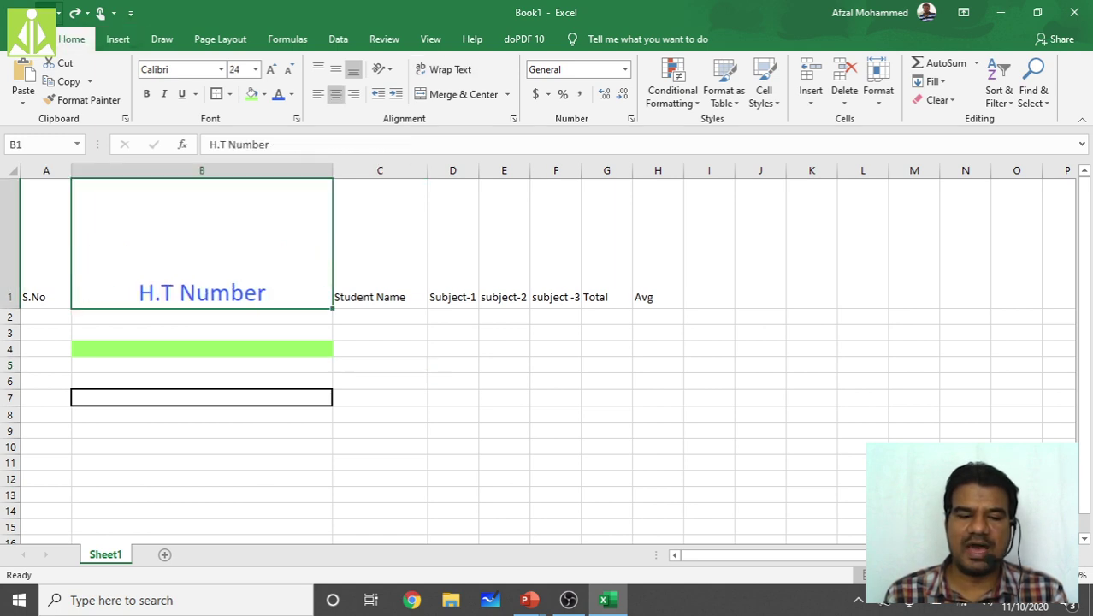
pyautogui.click(44, 12)
pyautogui.click(44, 12)
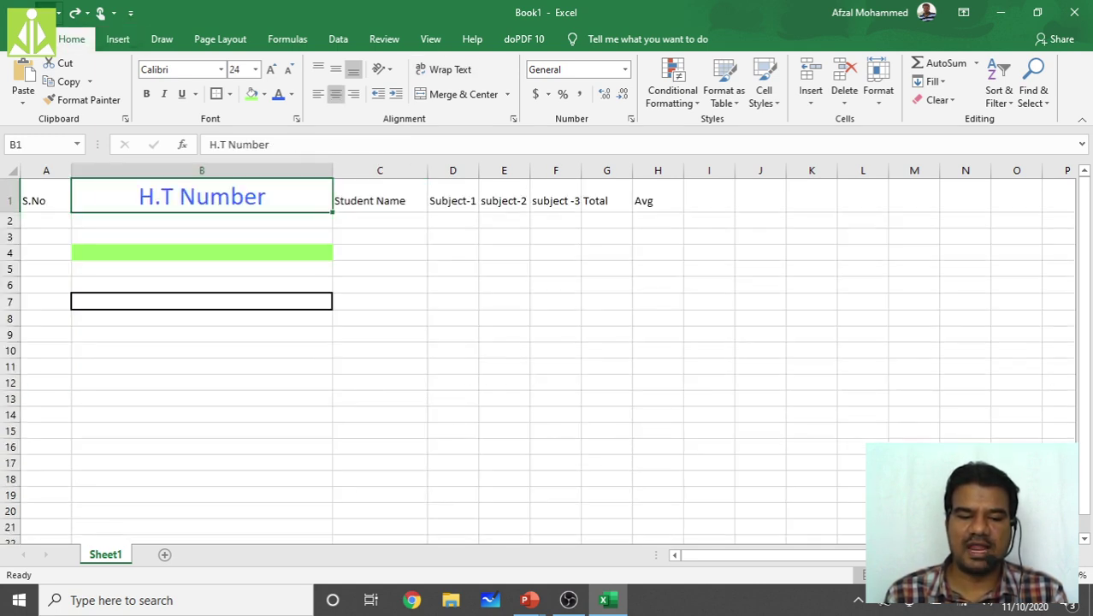
pyautogui.click(45, 12)
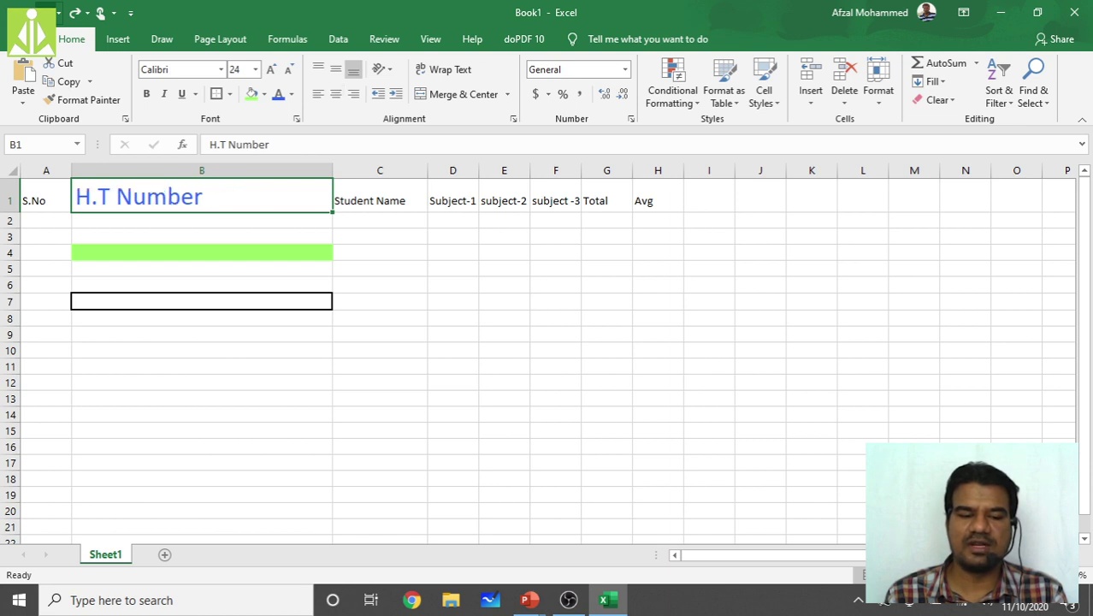
# Step: Redo the centring, row 1 height change and appended sample text of header cell B1
pyautogui.click(76, 13)
pyautogui.click(75, 13)
pyautogui.hotkey('ctrl', 'z')
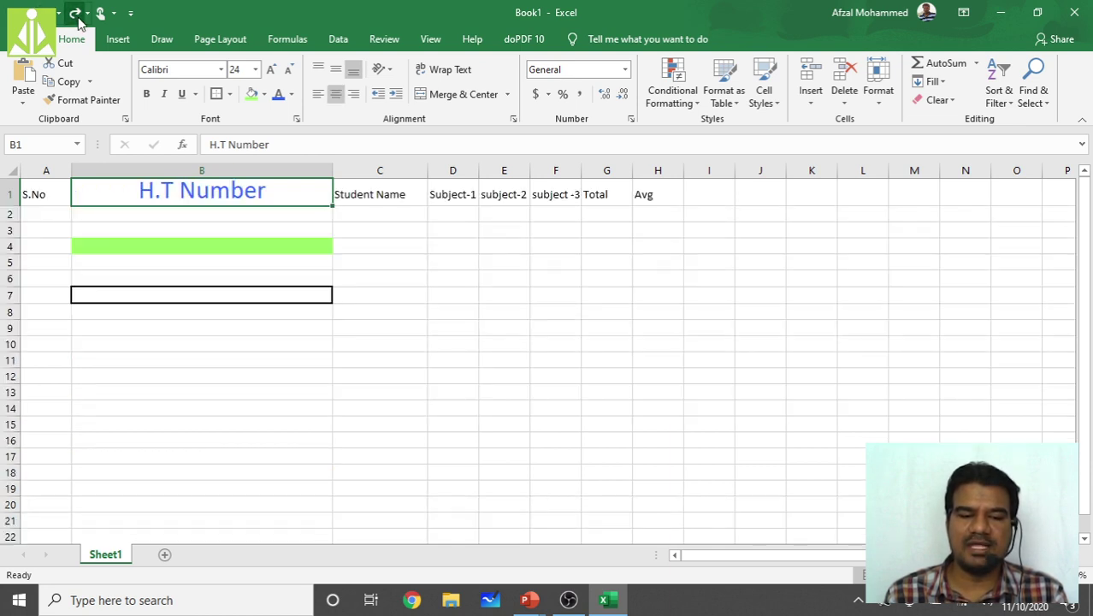
pyautogui.click(75, 13)
pyautogui.click(75, 12)
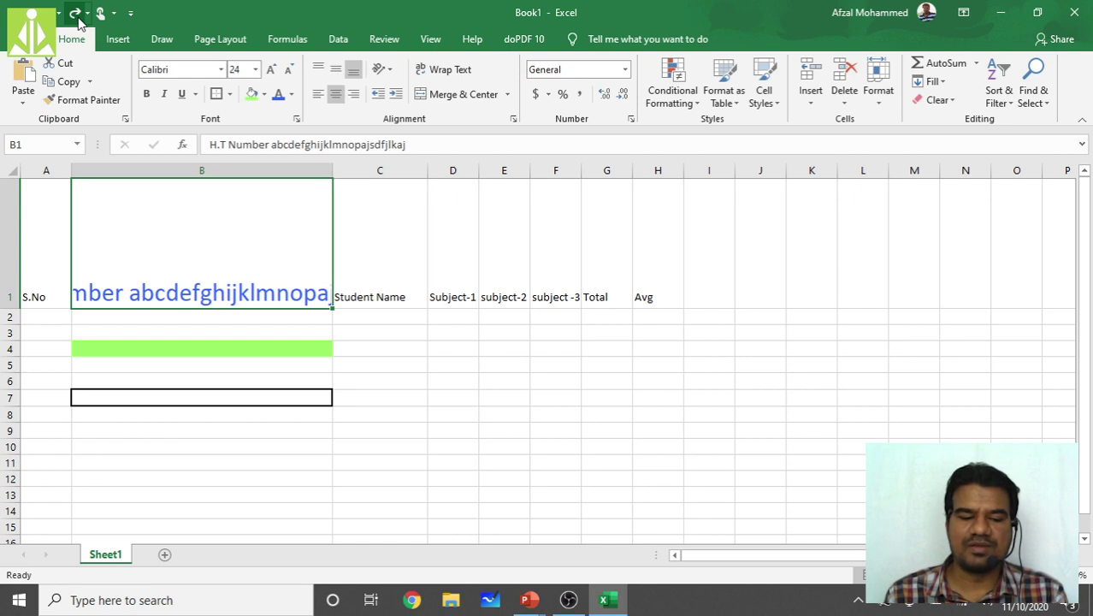
pyautogui.click(75, 13)
pyautogui.hotkey('ctrl', 'z')
pyautogui.click(75, 13)
# Step: Undo the appended sample text in B1 and the row 1 enlargement again
pyautogui.click(47, 12)
pyautogui.click(47, 12)
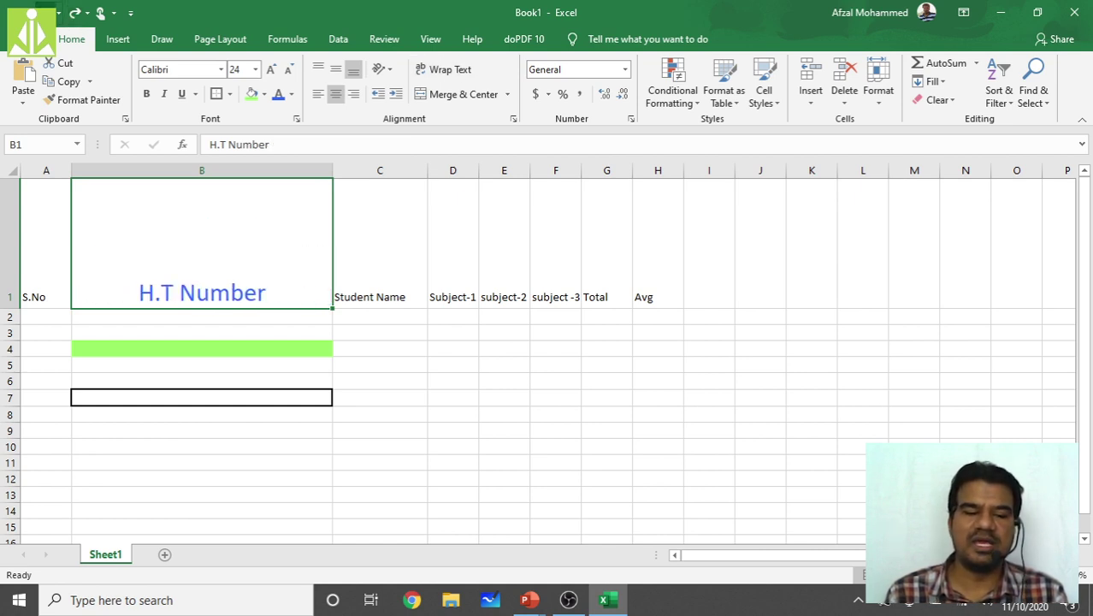
pyautogui.hotkey('ctrl', 'z')
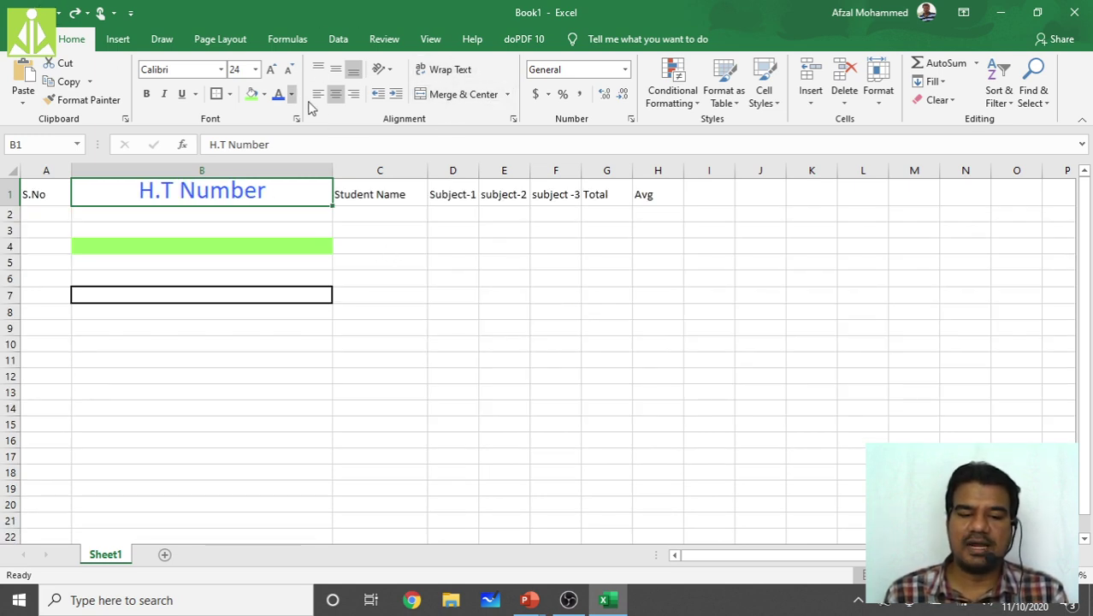
pyautogui.click(382, 240)
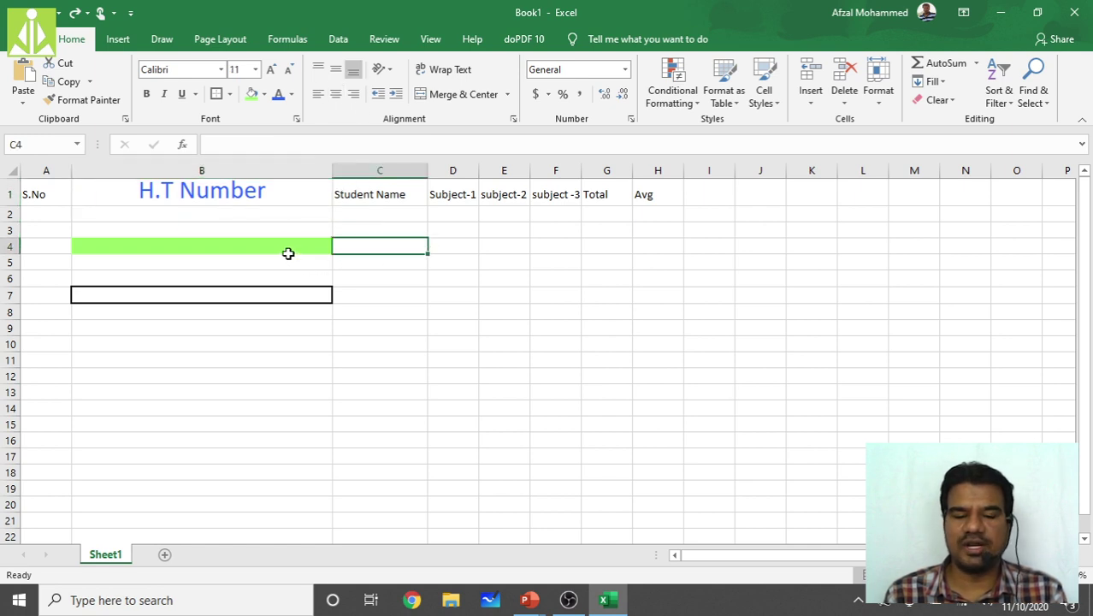
pyautogui.click(288, 253)
pyautogui.click(381, 392)
pyautogui.moveTo(535, 457); pyautogui.dragTo(166, 229)
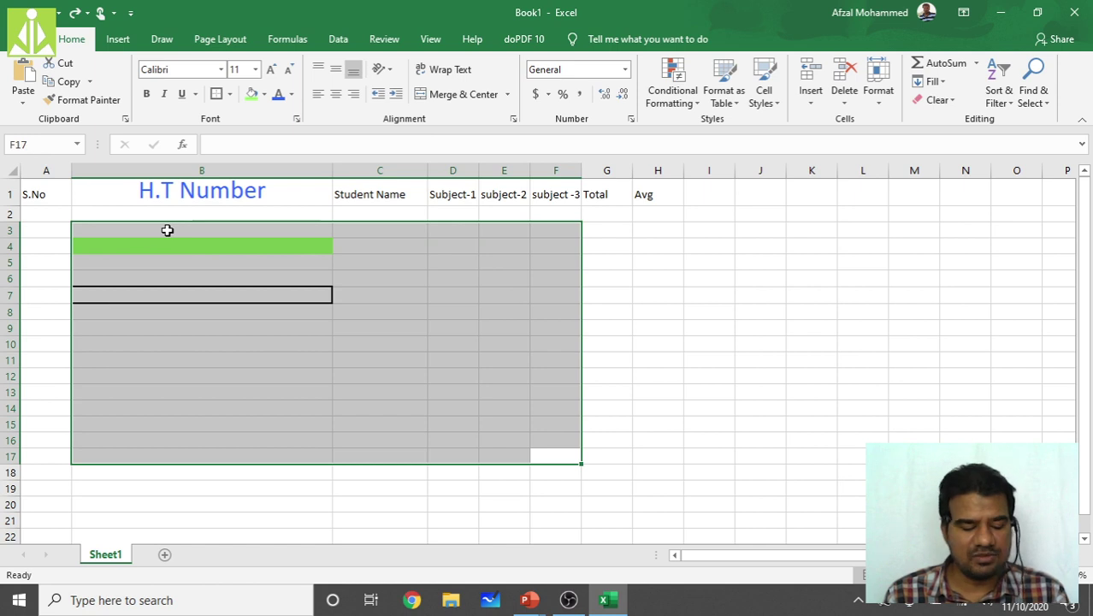
# Step: Undo the centring of B1, the border around B7 and the latest fill changes in B4, B5 and B1
pyautogui.hotkey('ctrl', 'z')
pyautogui.hotkey('ctrl', 'z')
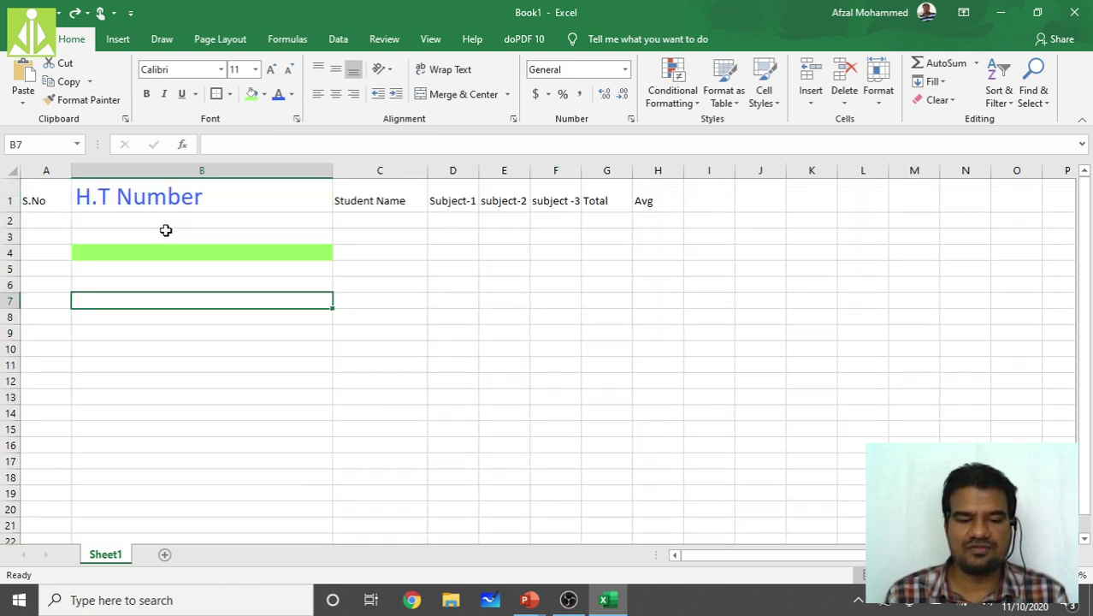
pyautogui.hotkey('ctrl', 'z')
pyautogui.hotkey('ctrl', 'z')
pyautogui.hotkey('ctrl', 'z')
pyautogui.hotkey('ctrl', 'z')
pyautogui.hotkey('ctrl', 'z')
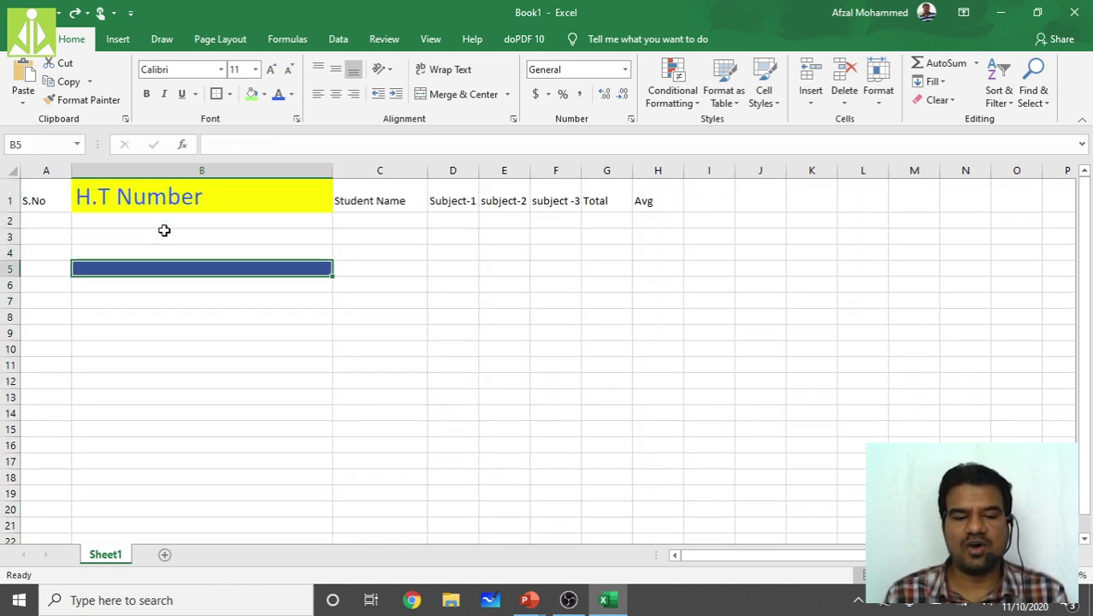
# Step: Undo the dark blue fill in B5, the yellow fill in B1 and the blue font colour of B1
pyautogui.hotkey('ctrl', 'z')
pyautogui.hotkey('ctrl', 'z')
pyautogui.hotkey('ctrl', 'z')
pyautogui.hotkey('ctrl', 'z')
pyautogui.hotkey('ctrl', 'z')
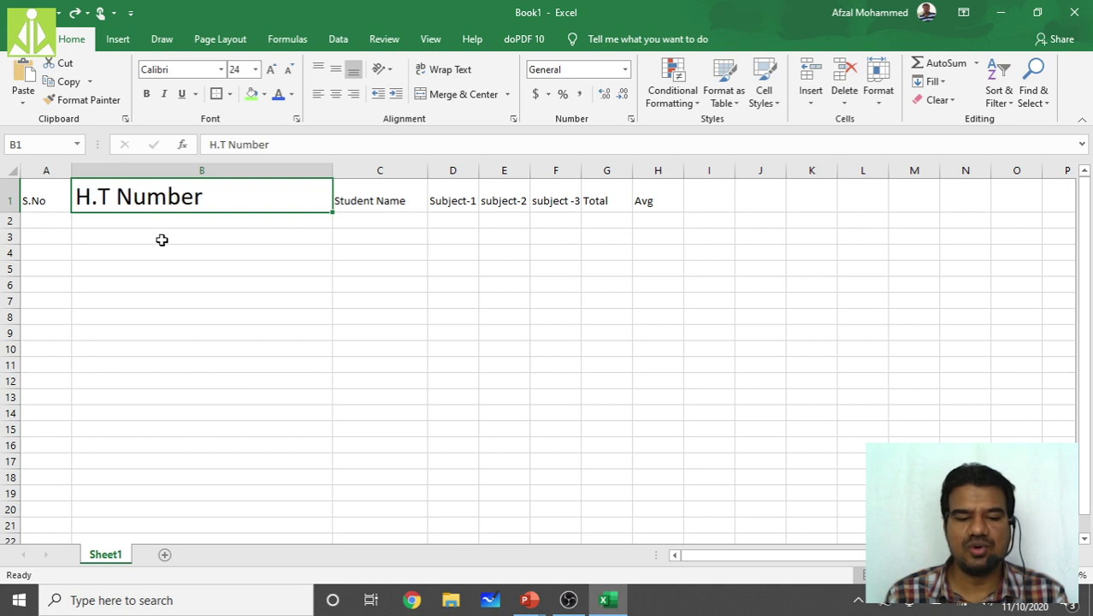
# Step: Undo the font style changes on the H.T Number header back to its bold 24-point version
pyautogui.hotkey('ctrl', 'z')
pyautogui.hotkey('ctrl', 'z')
pyautogui.hotkey('ctrl', 'z')
pyautogui.hotkey('ctrl', 'z')
pyautogui.hotkey('ctrl', 'z')
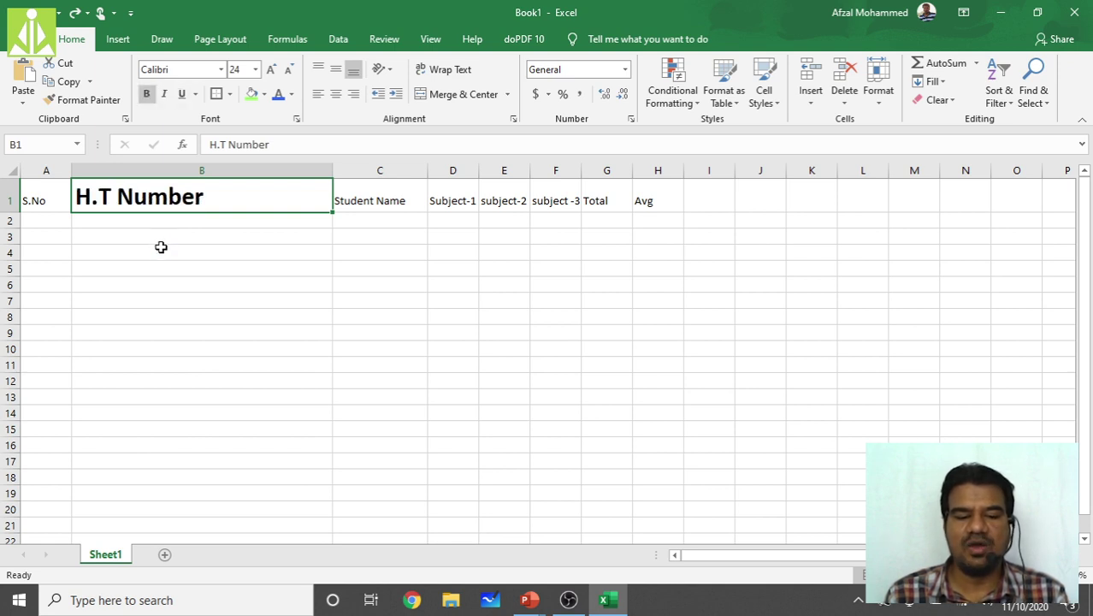
pyautogui.hotkey('ctrl', 'z')
pyautogui.hotkey('ctrl', 'z')
pyautogui.hotkey('ctrl', 'z')
pyautogui.hotkey('ctrl', 'z')
pyautogui.hotkey('ctrl', 'z')
pyautogui.hotkey('ctrl', 'z')
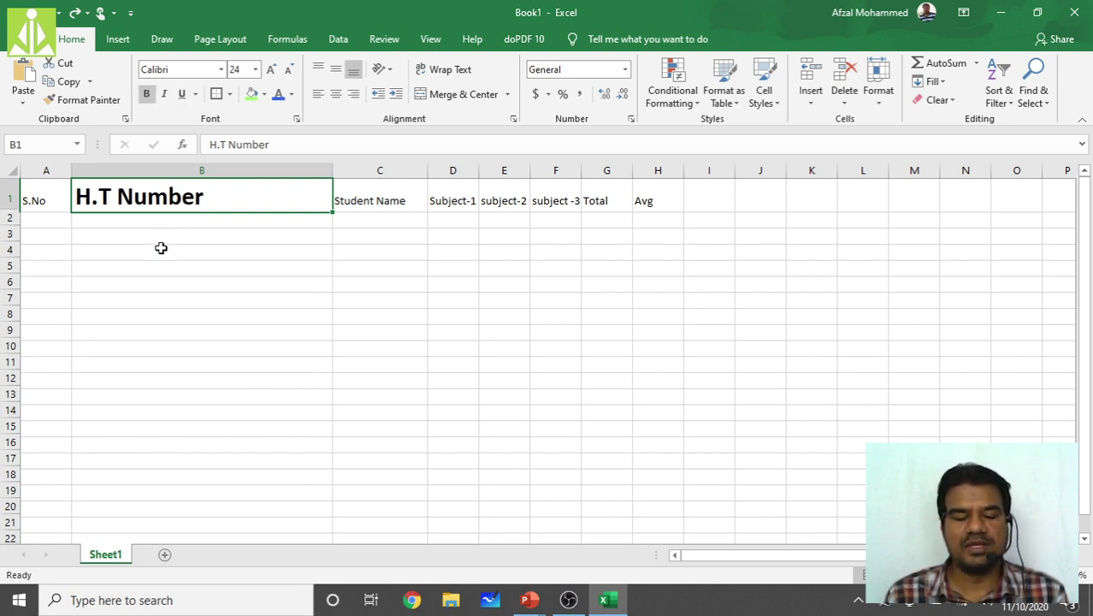
# Step: Step back through B1's font size and bold changes until the header is plain 12-point text
pyautogui.hotkey('ctrl', 'z')
pyautogui.hotkey('ctrl', 'z')
pyautogui.hotkey('ctrl', 'z')
pyautogui.hotkey('ctrl', 'z')
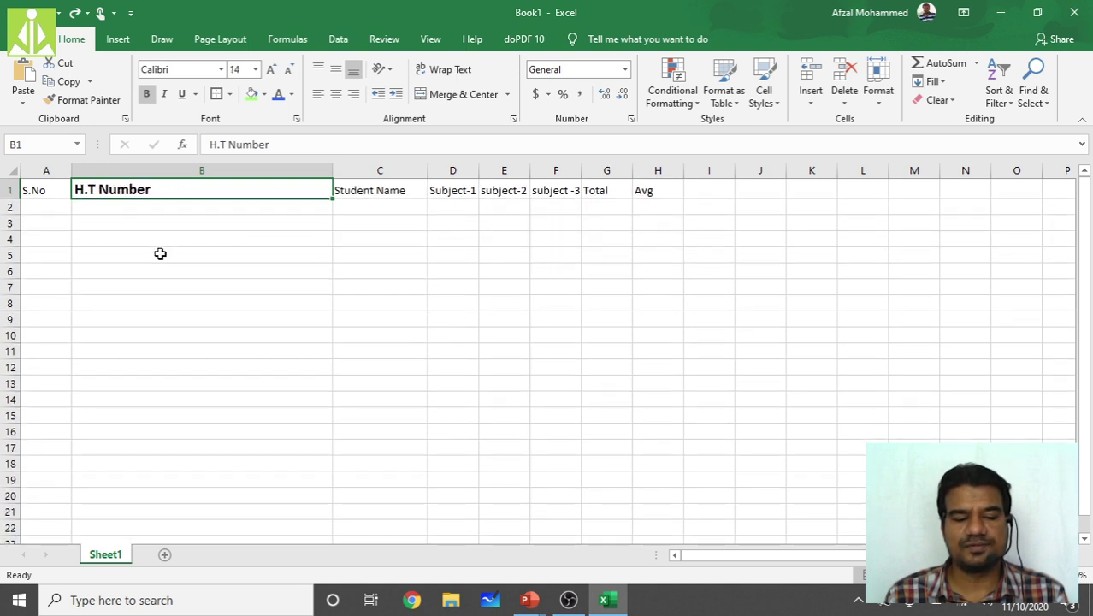
pyautogui.hotkey('ctrl', 'z')
pyautogui.hotkey('ctrl', 'z')
pyautogui.hotkey('ctrl', 'z')
pyautogui.hotkey('ctrl', 'z')
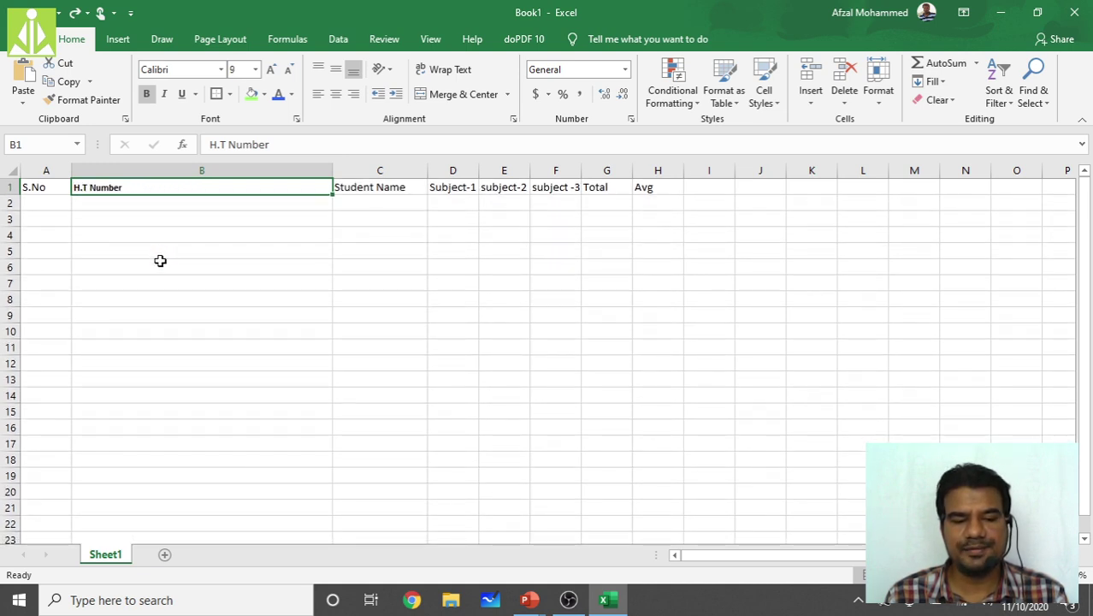
pyautogui.hotkey('ctrl', 'y')
pyautogui.hotkey('ctrl', 'y')
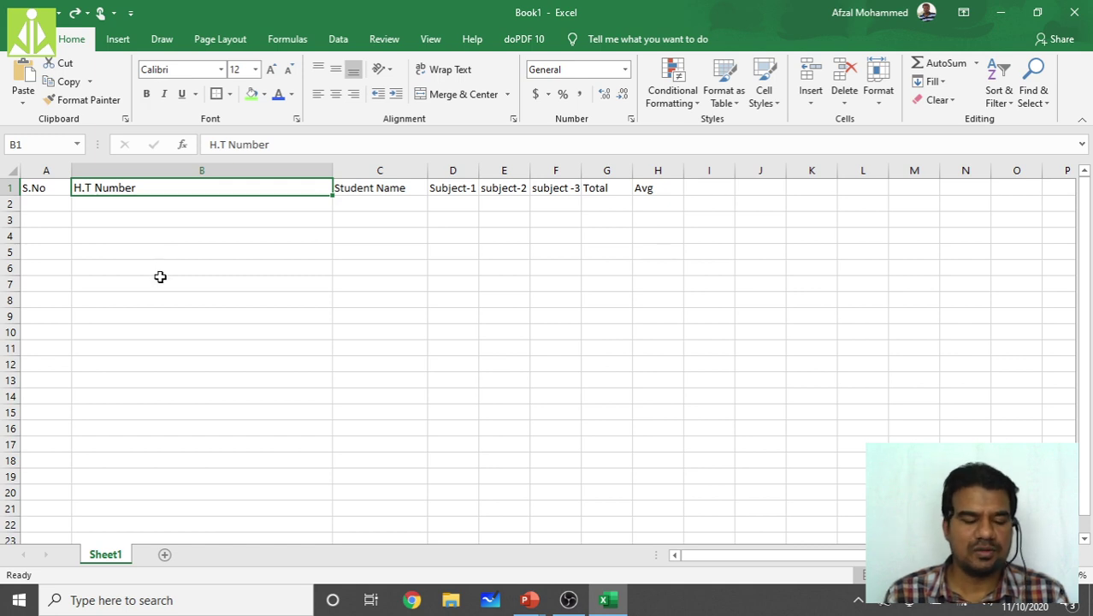
# Step: Narrow column B to less than half its width, leaving room for the H.T Number header
pyautogui.click(160, 278)
pyautogui.moveTo(338, 167); pyautogui.dragTo(178, 168)
# Step: Enter serial number 01, the H.T number and the student's name in columns A to C of row 2
pyautogui.click(43, 207)
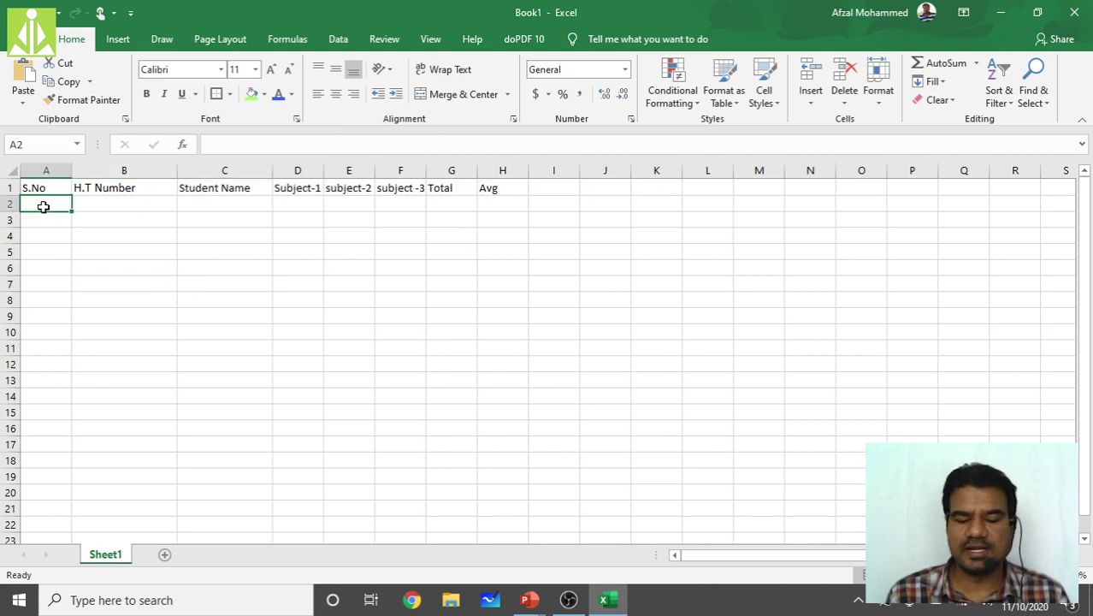
pyautogui.write('01')
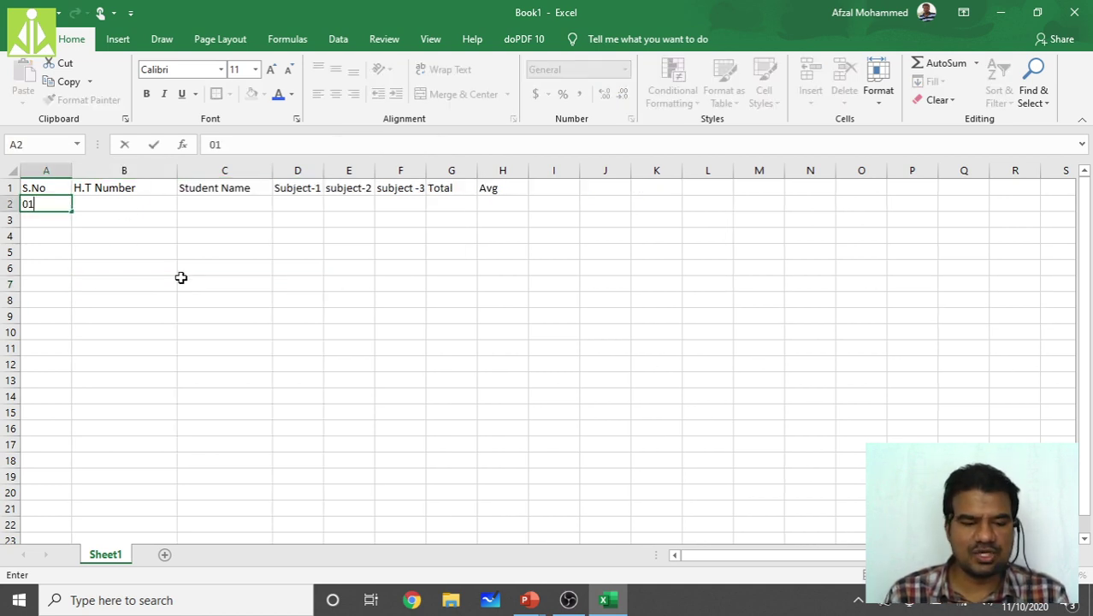
pyautogui.press('Tab')
pyautogui.write('1000')
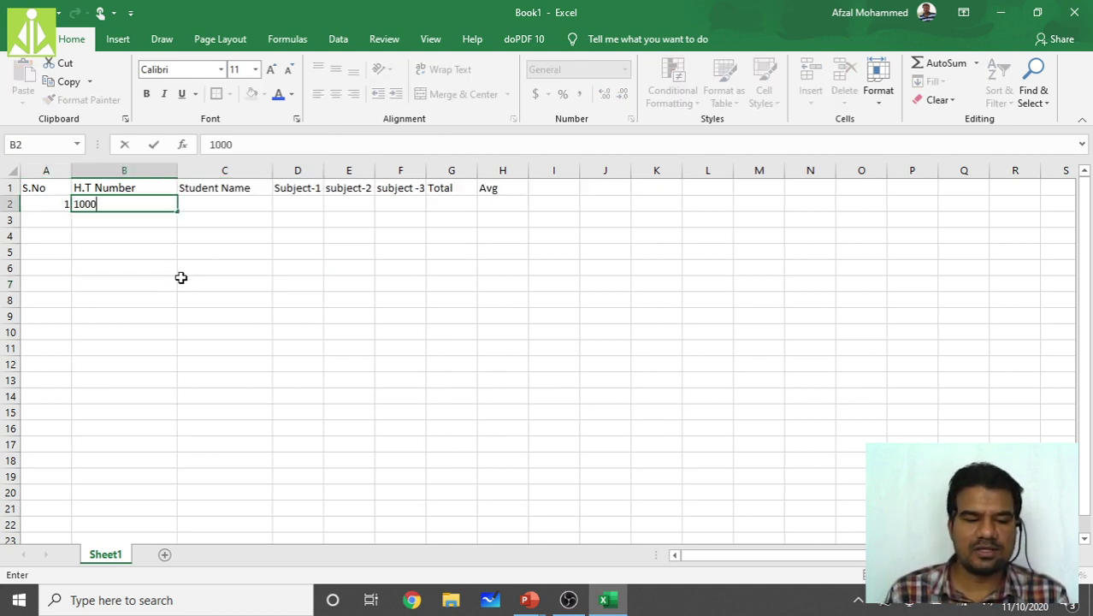
pyautogui.press('Tab')
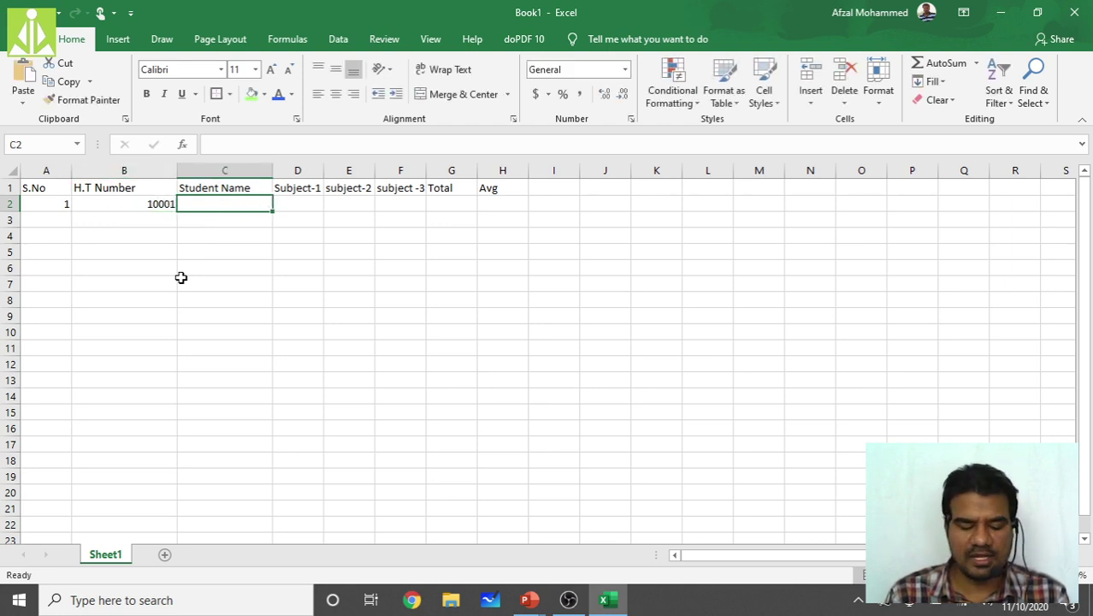
pyautogui.write('Ro')
pyautogui.write('t')
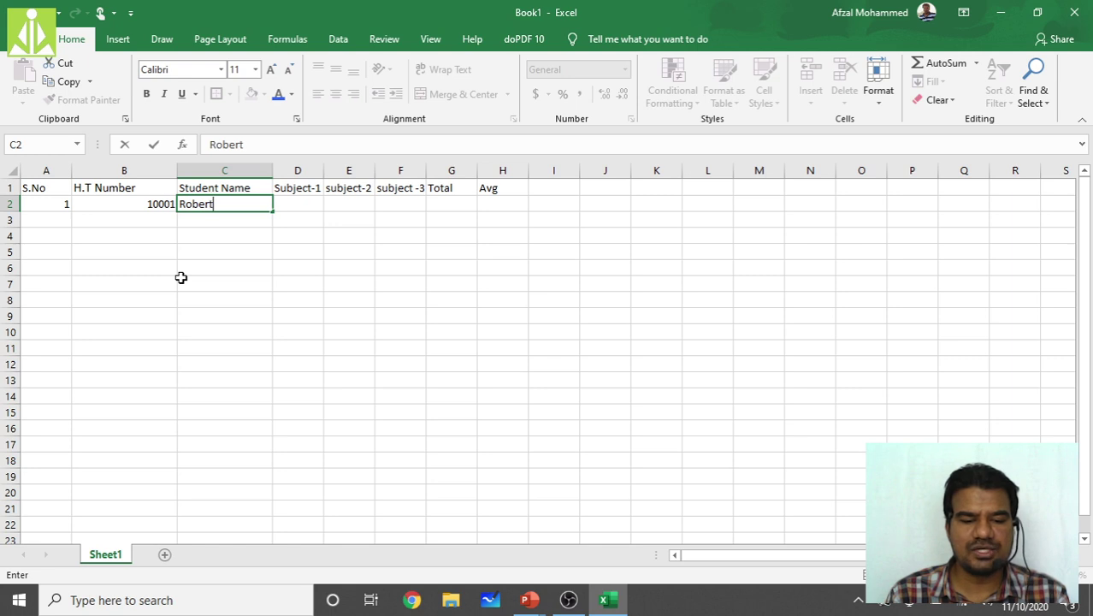
pyautogui.press('Tab')
# Step: Enter the first student's marks 35, 45 and 78 for Subject-1, subject-2 and subject-3 in row 2
pyautogui.write('35')
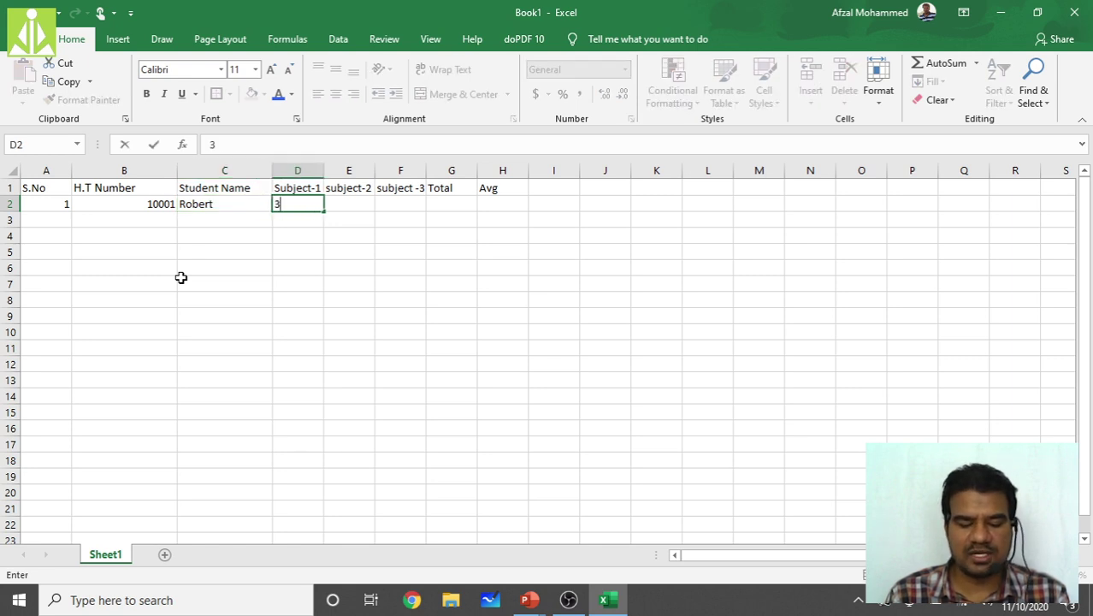
pyautogui.press('Tab')
pyautogui.write('45')
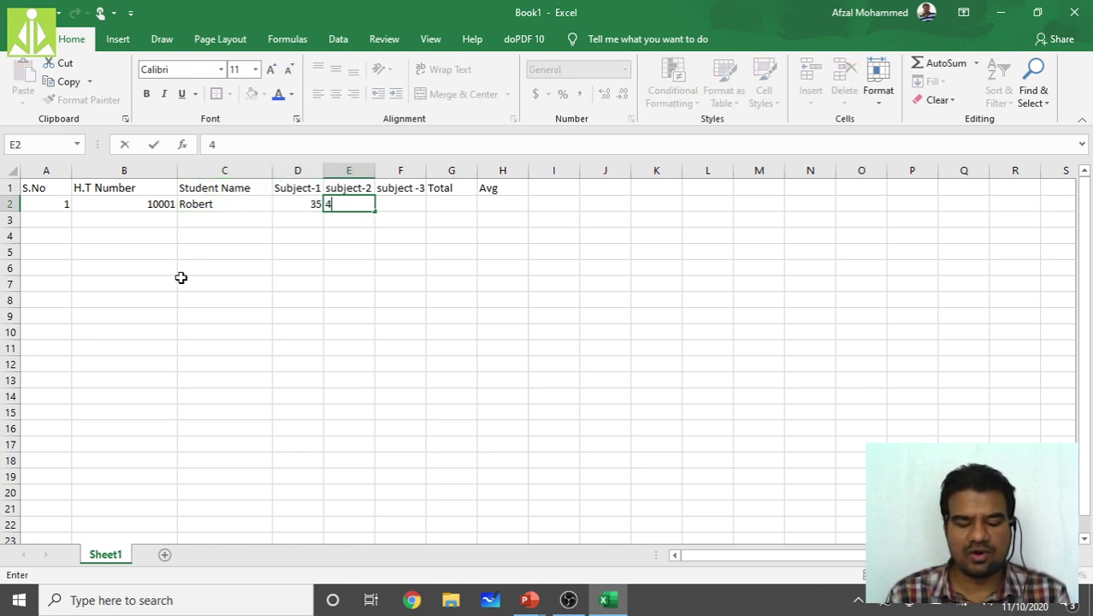
pyautogui.press('Tab')
pyautogui.write('78')
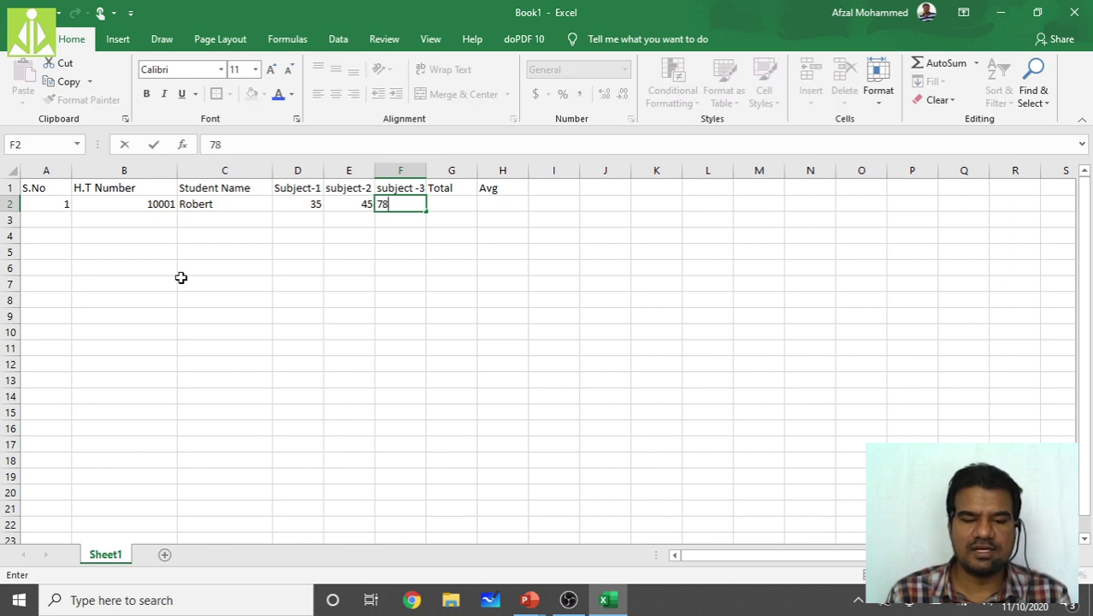
pyautogui.press('Tab')
# Step: Enter serial number 2, the H.T number and the student's name in columns A to C of row 3
pyautogui.press('Down')
pyautogui.press('Left')
pyautogui.press('Left')
pyautogui.press('Left')
pyautogui.press('Left')
pyautogui.press('Left')
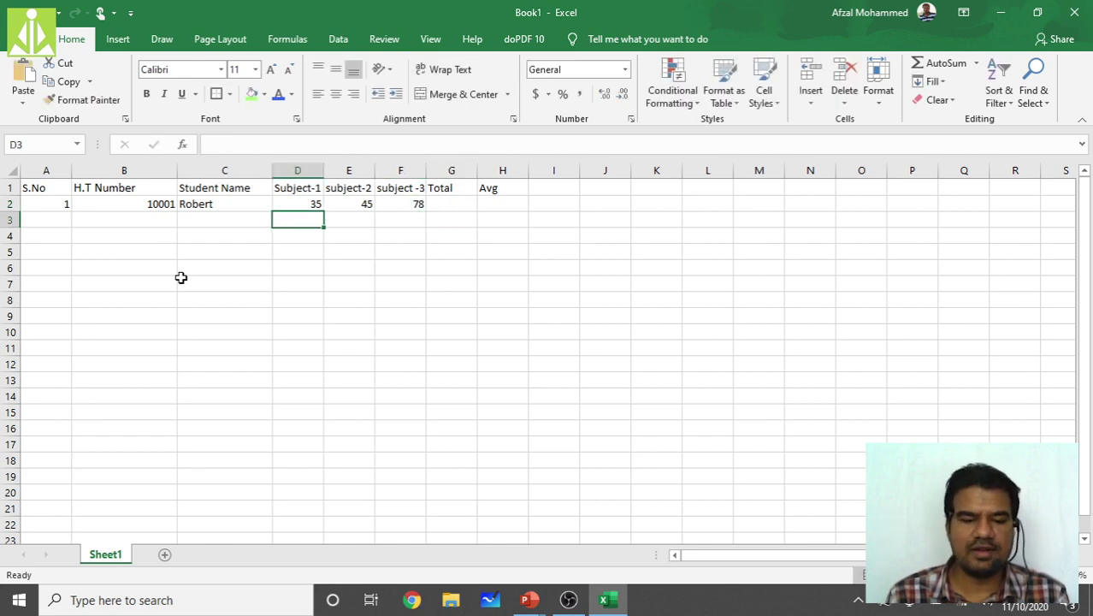
pyautogui.press('Left')
pyautogui.write('2')
pyautogui.press('Tab')
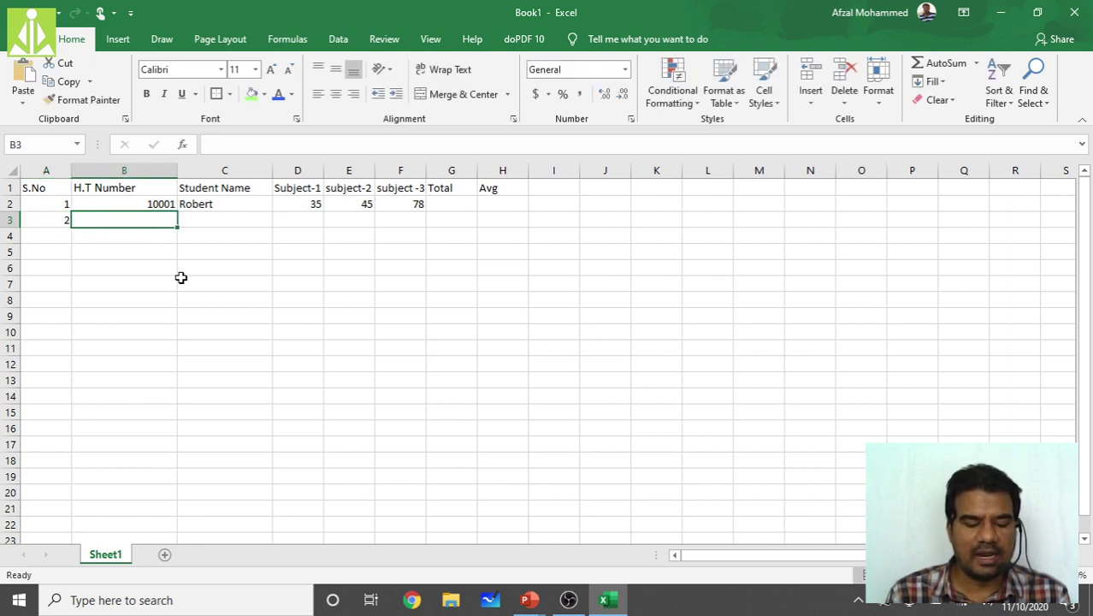
pyautogui.write('2000')
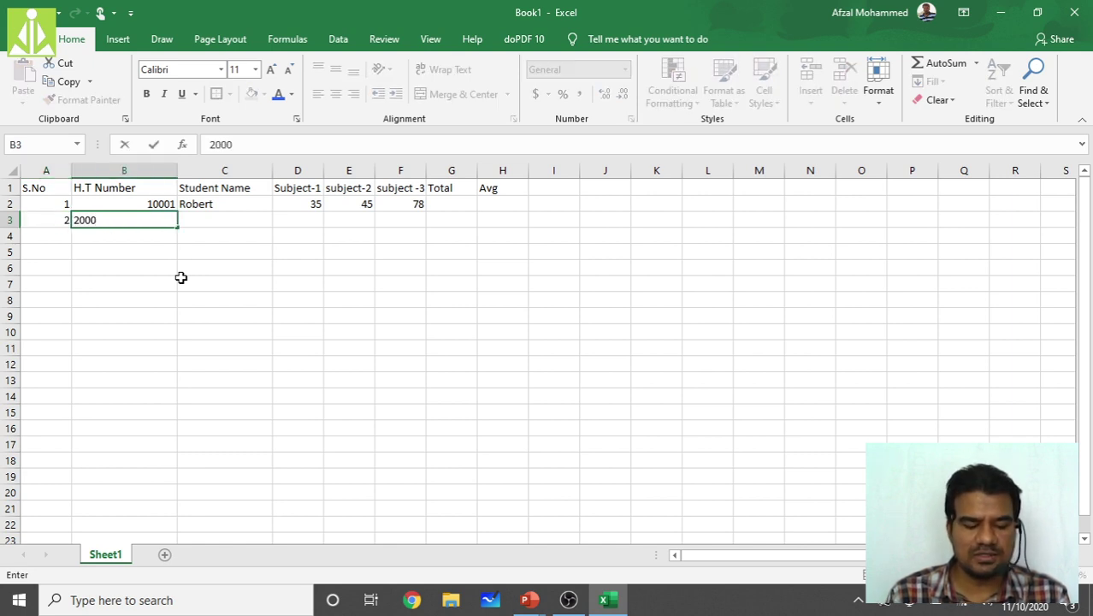
pyautogui.write('2')
pyautogui.press('Tab')
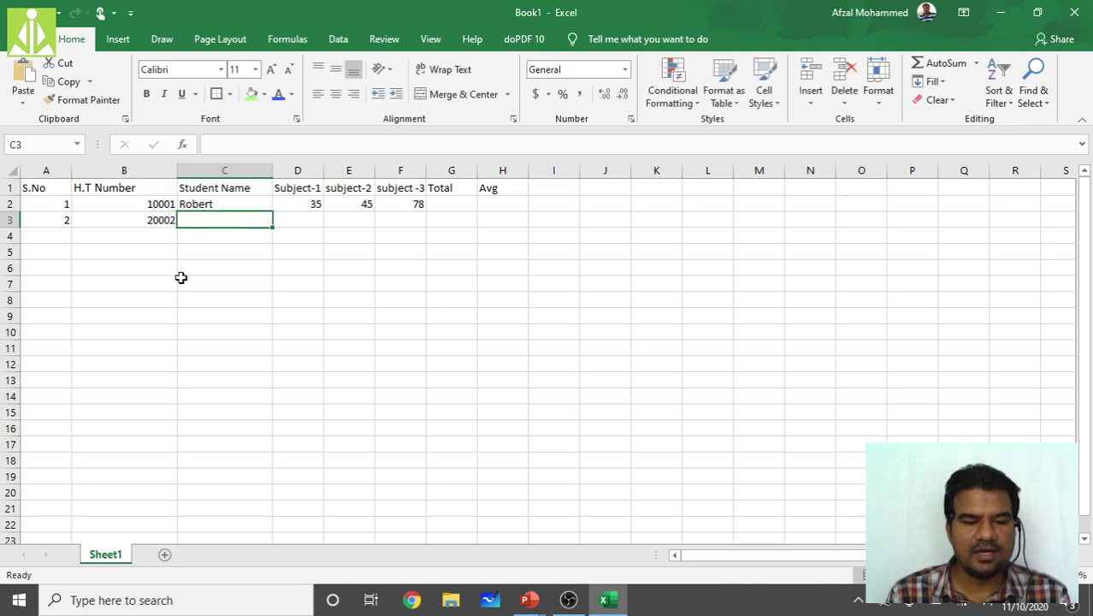
pyautogui.write('kareem')
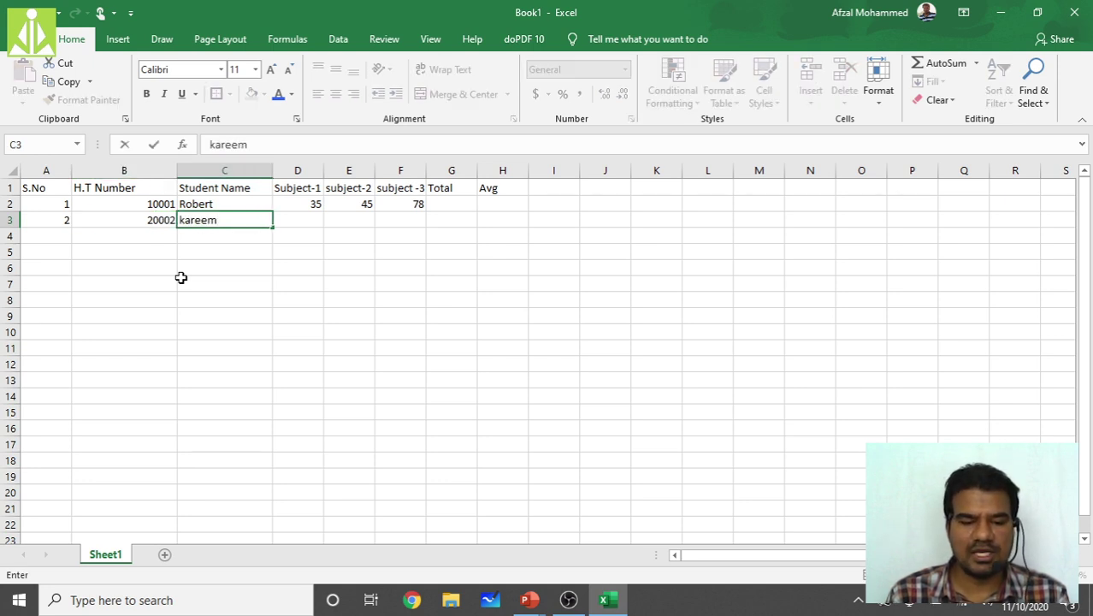
pyautogui.press('Tab')
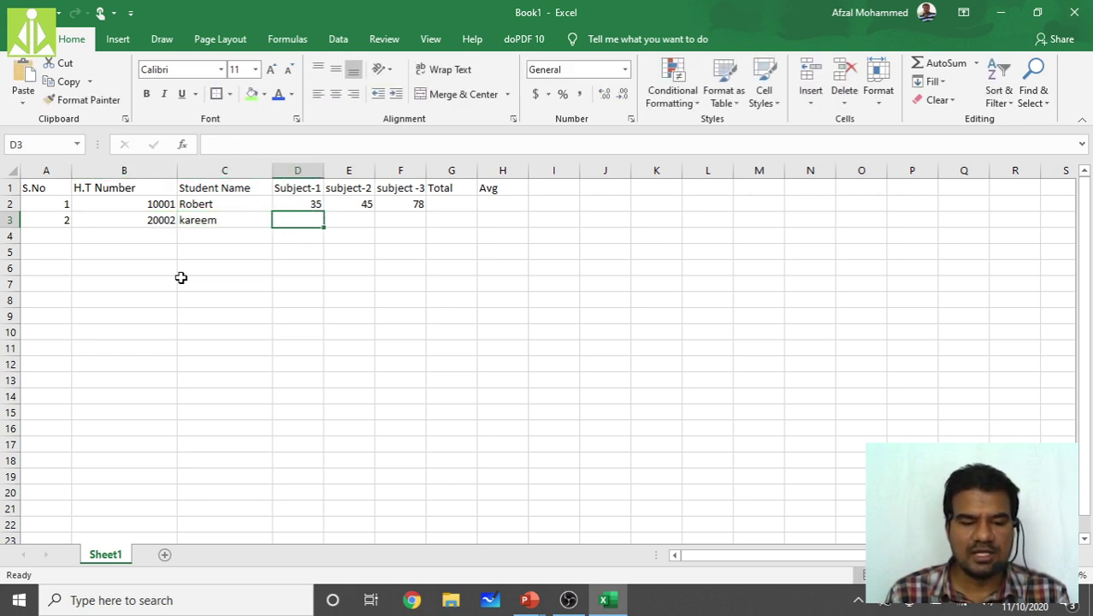
# Step: Enter the second student's marks 56, 75 and 34 for Subject-1, subject-2 and subject-3 in row 3
pyautogui.write('56')
pyautogui.press('Tab')
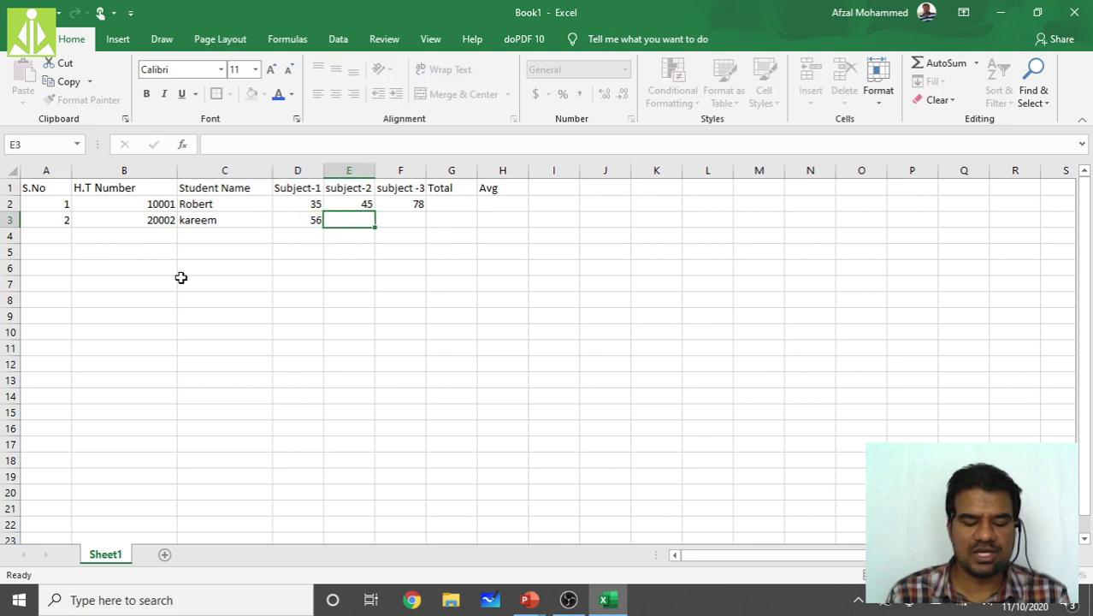
pyautogui.write('75')
pyautogui.press('Tab')
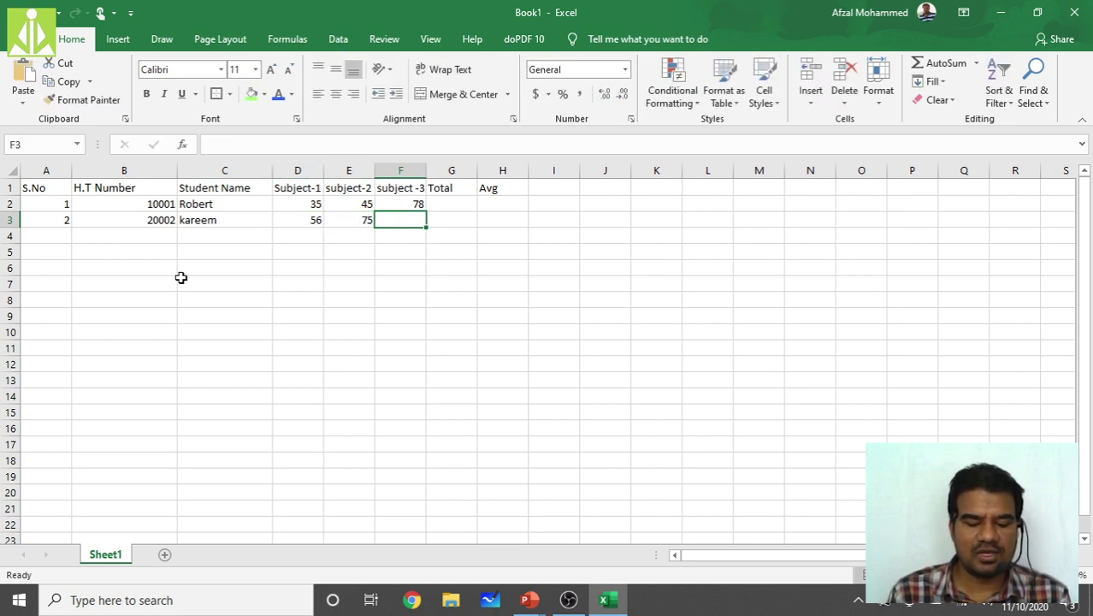
pyautogui.write('34')
pyautogui.press('Tab')
# Step: Enter serial number 3, the H.T number and the student's name in columns A to C of row 4
pyautogui.press('Down')
pyautogui.press('Left')
pyautogui.press('Left')
pyautogui.press('Left')
pyautogui.press('Left')
pyautogui.press('Left')
pyautogui.press('Left')
pyautogui.write('3')
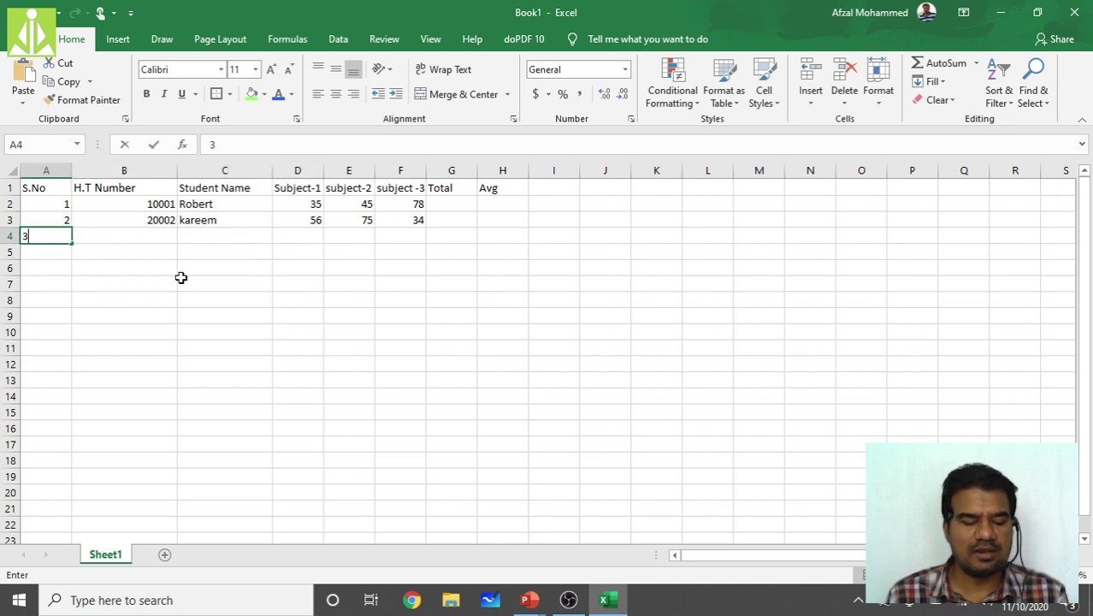
pyautogui.press('Tab')
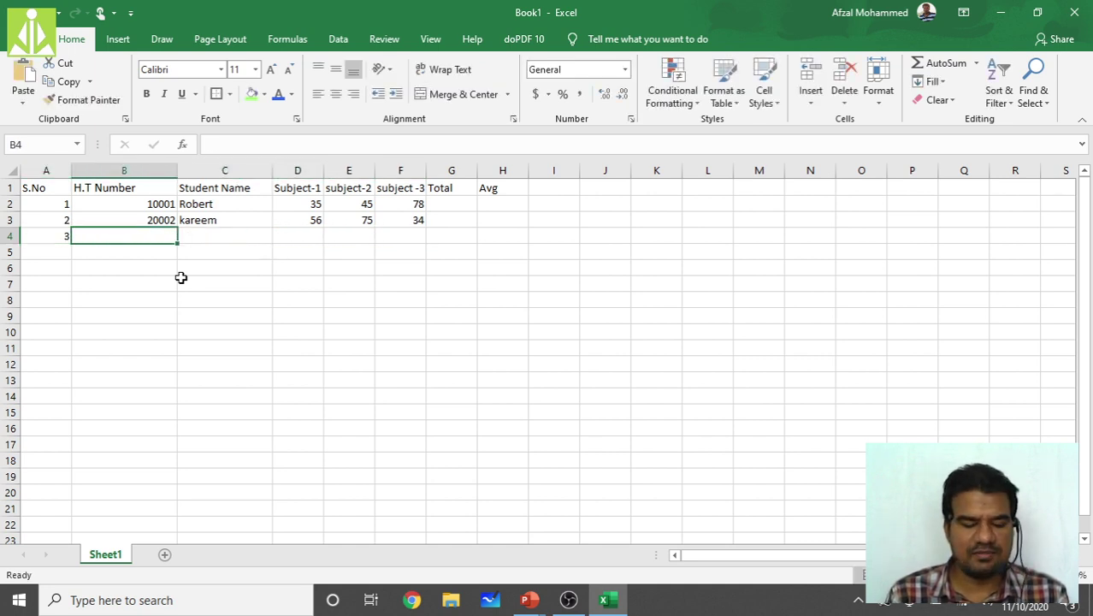
pyautogui.write('20005')
pyautogui.press('Tab')
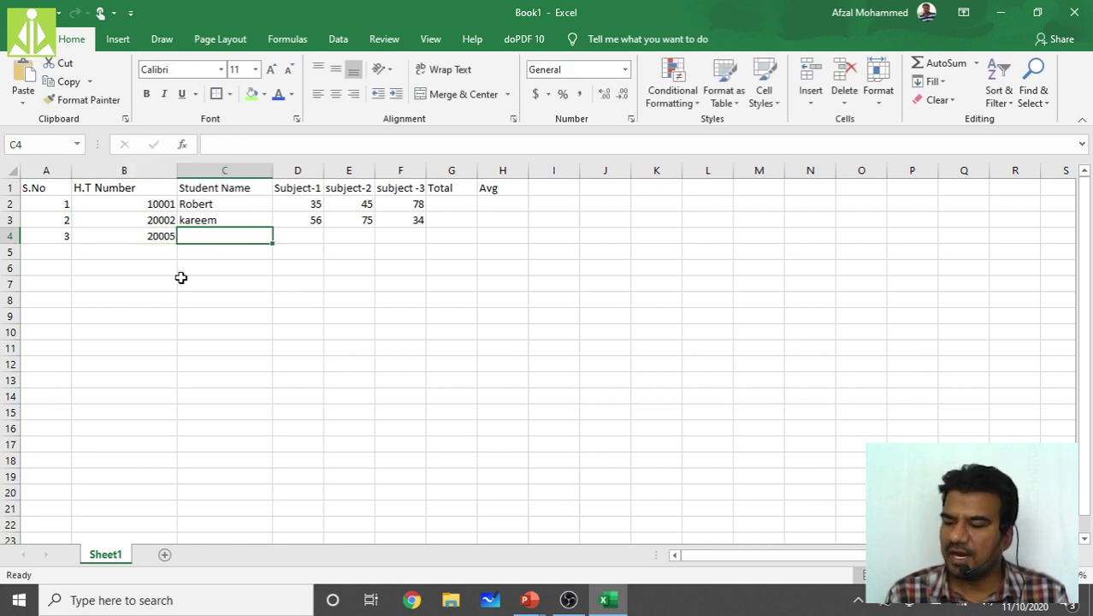
pyautogui.write('Ahmed')
pyautogui.press('Tab')
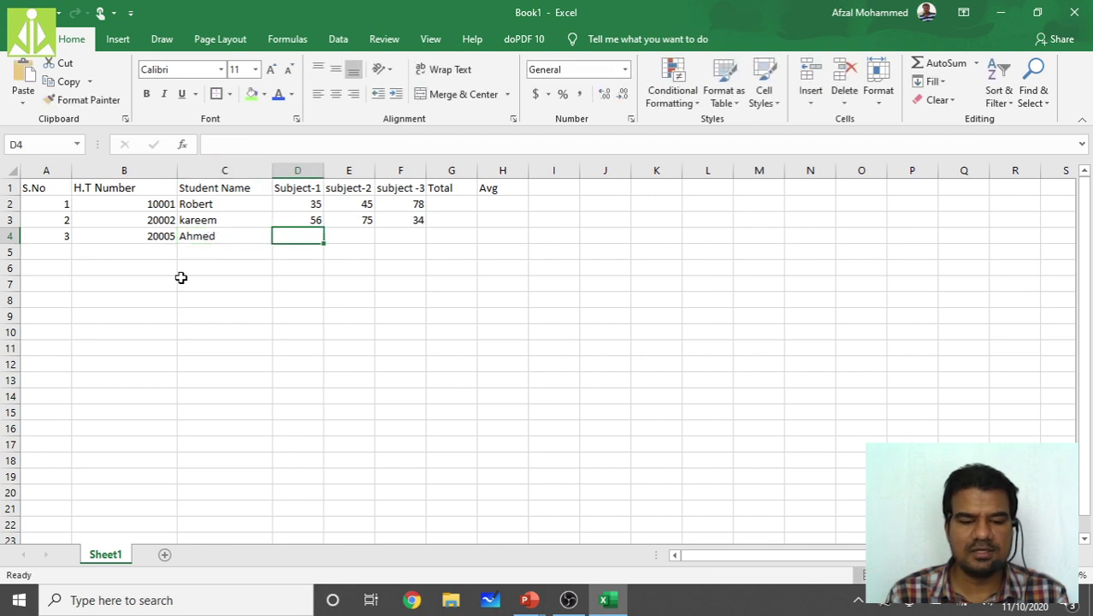
# Step: Enter the third student's marks 76, 23 and 11 for Subject-1, subject-2 and subject-3 in row 4
pyautogui.write('76')
pyautogui.press('Tab')
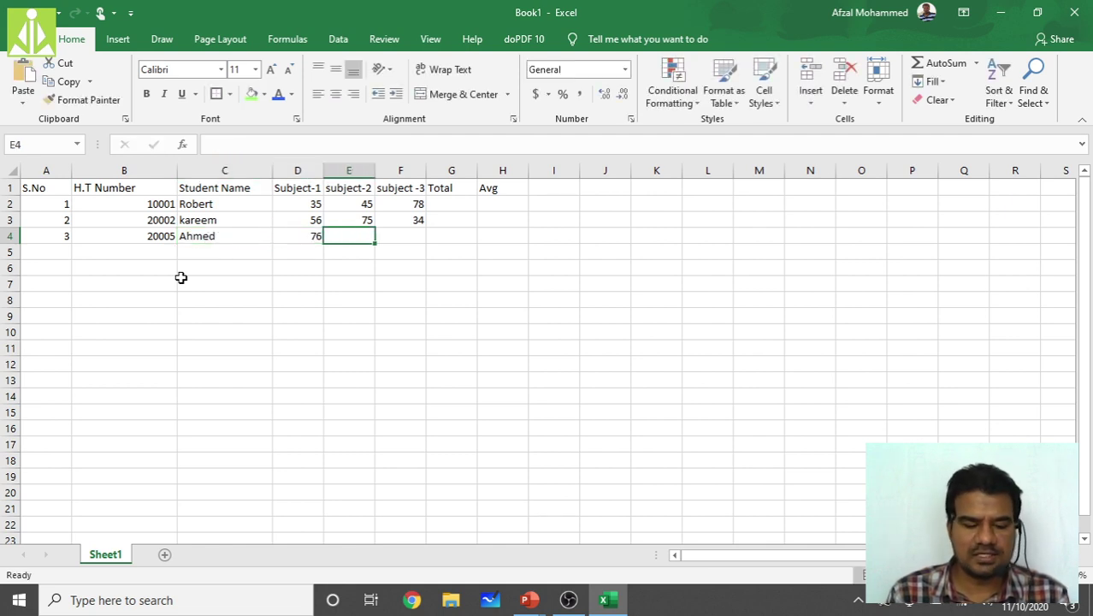
pyautogui.write('23')
pyautogui.press('Tab')
pyautogui.write('11')
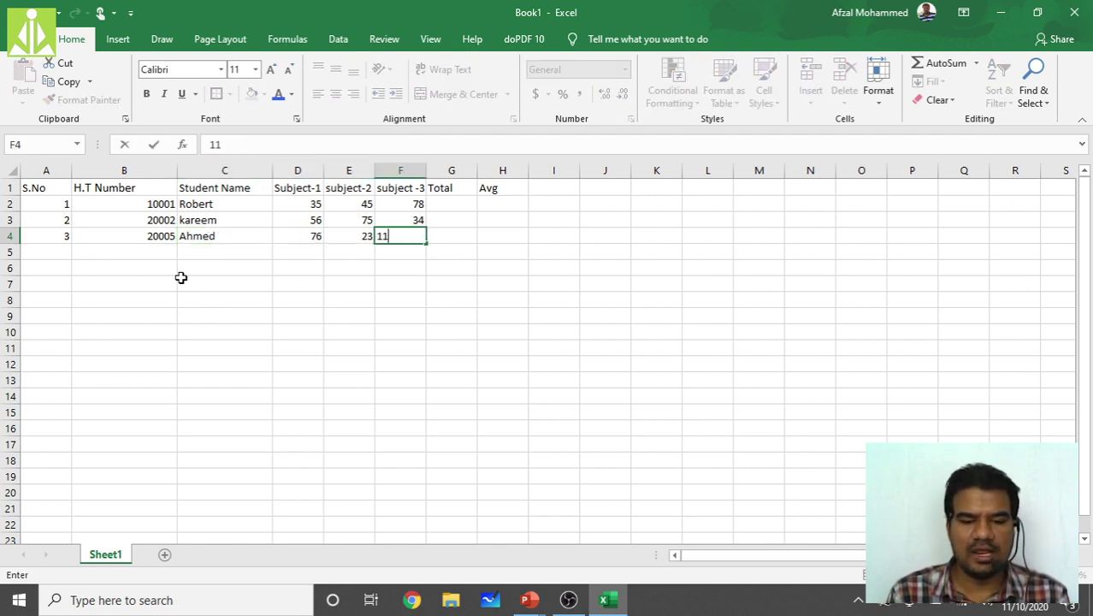
pyautogui.press('Tab')
# Step: Enter serial number 4, the H.T number and the student's name in columns A to C of row 5
pyautogui.press('Return')
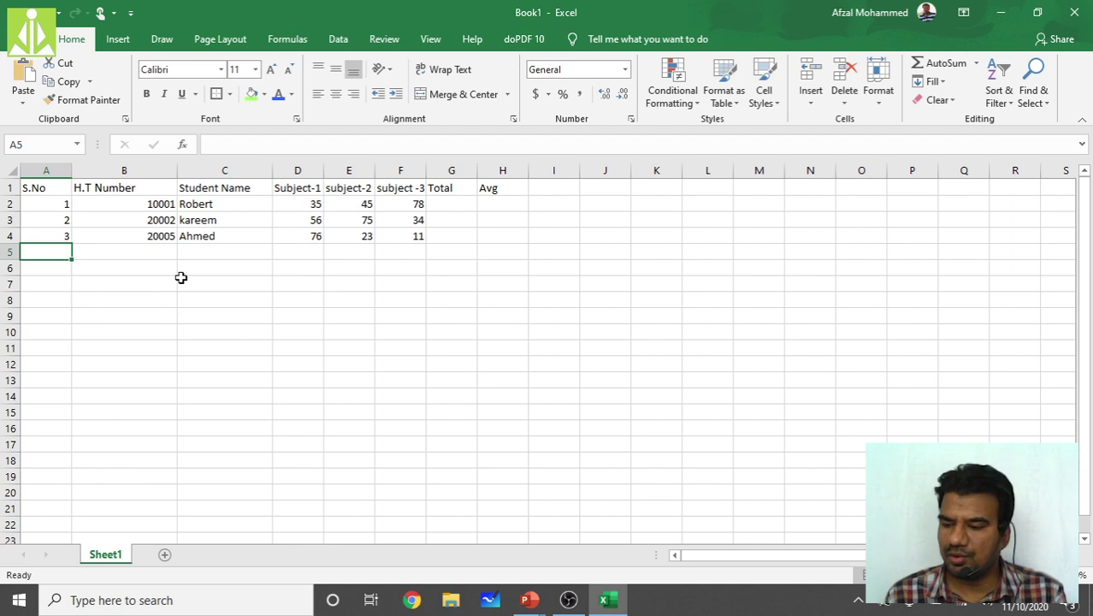
pyautogui.write('4')
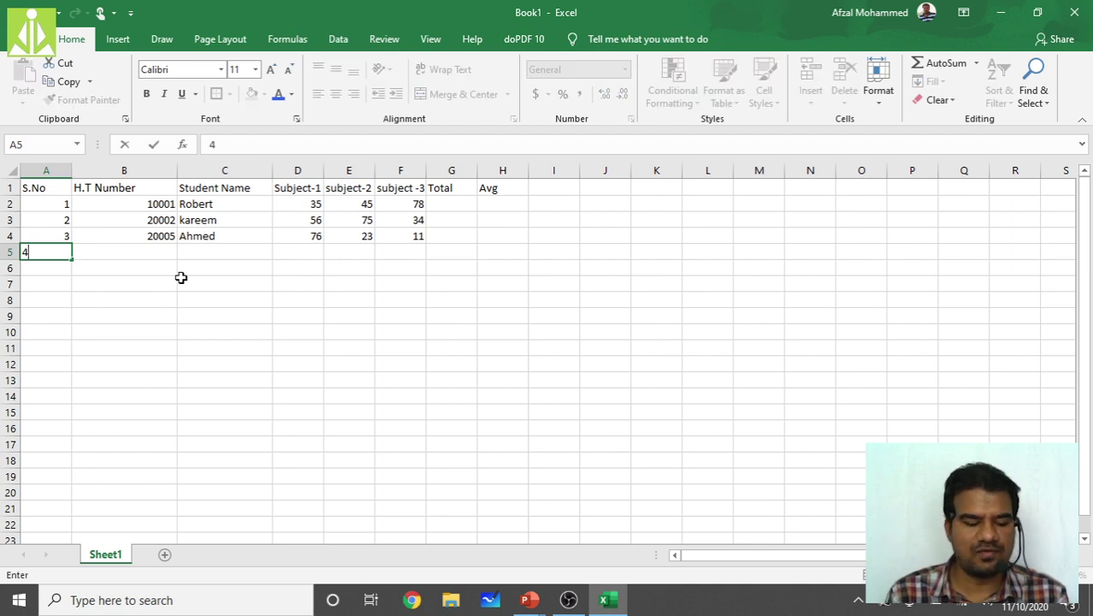
pyautogui.press('Tab')
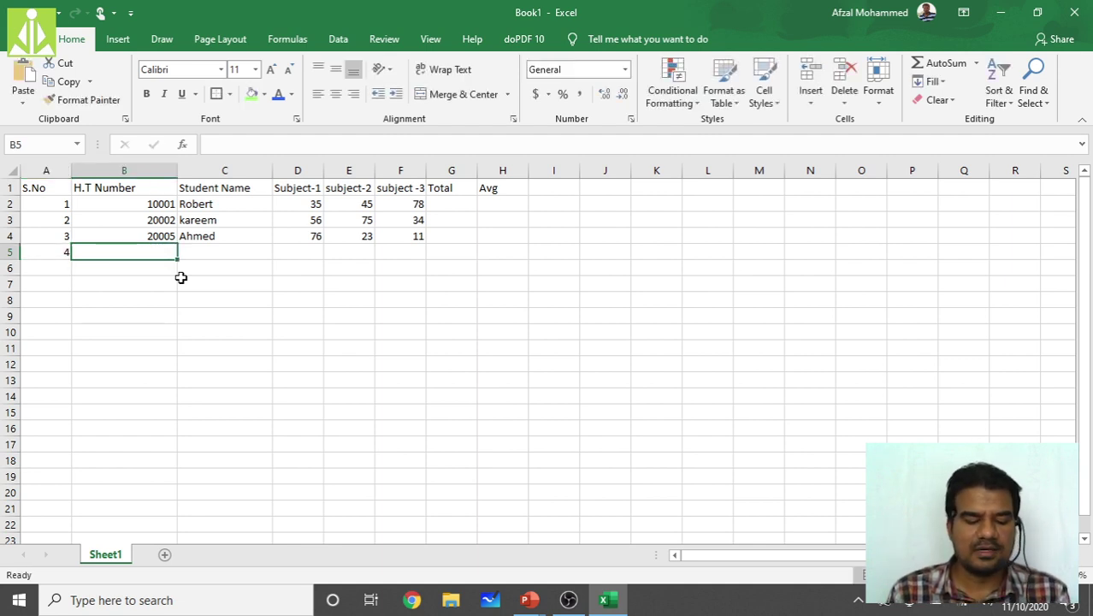
pyautogui.write('30003')
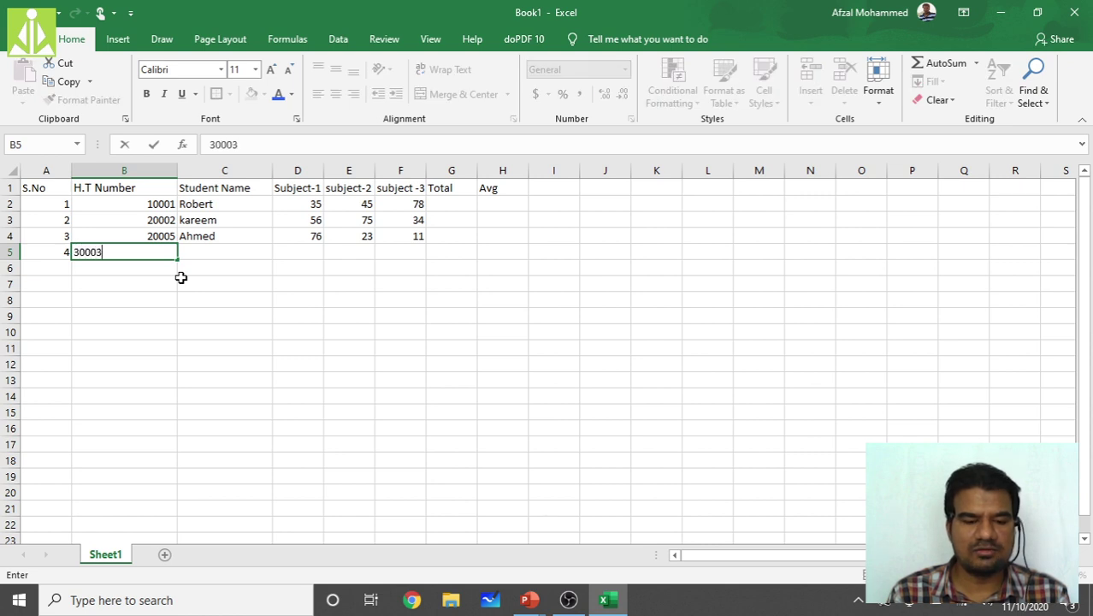
pyautogui.press('Tab')
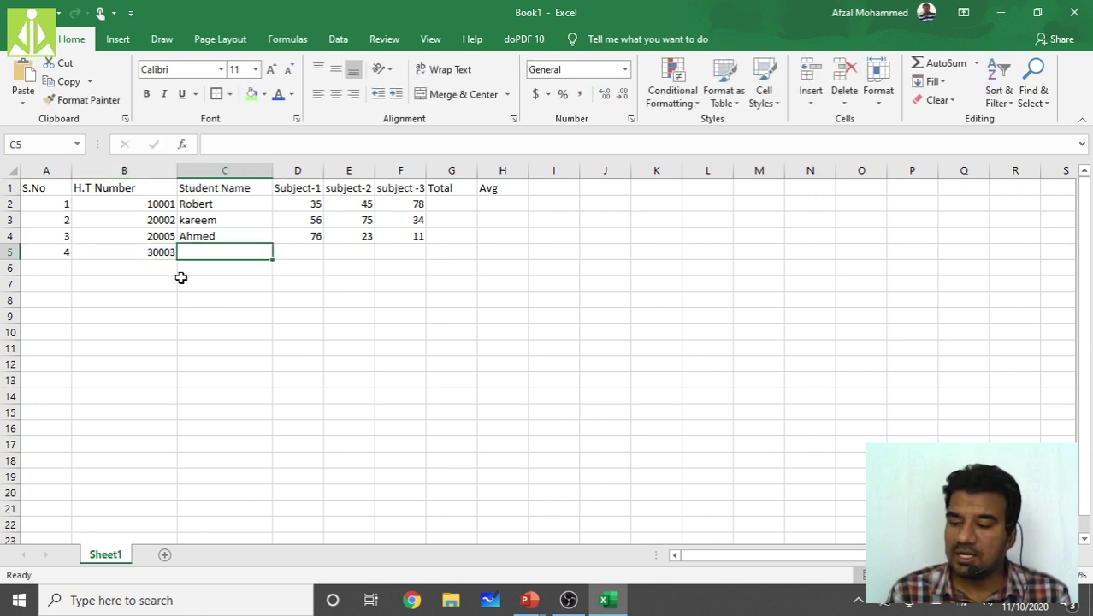
pyautogui.write('John')
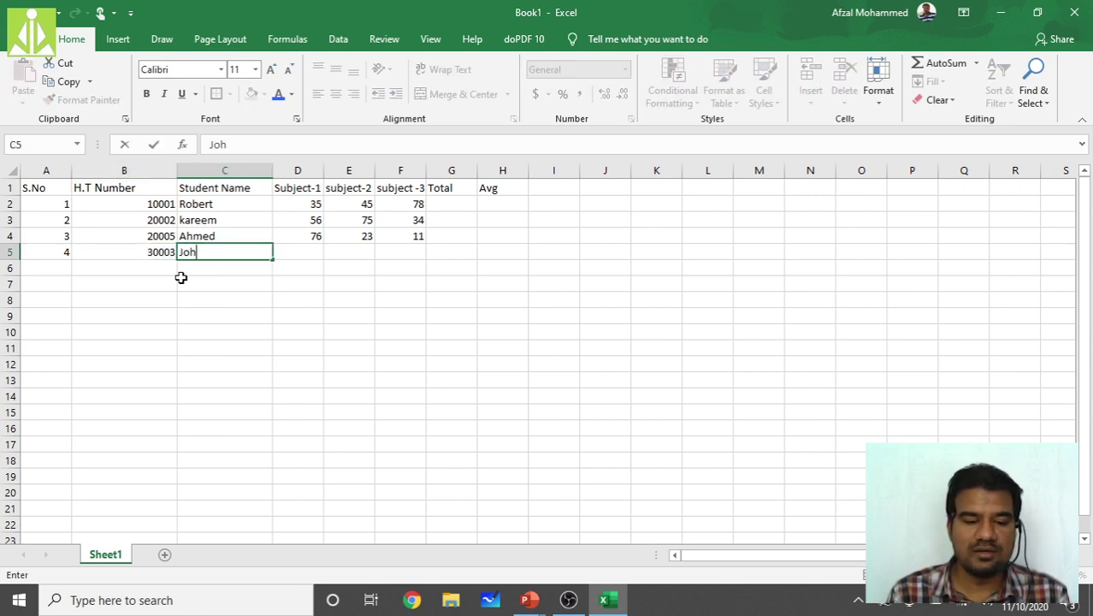
pyautogui.press('Tab')
# Step: Enter the fourth student's marks 45, 74 and 82 for Subject-1, subject-2 and subject-3 in row 5
pyautogui.write('45')
pyautogui.press('Tab')
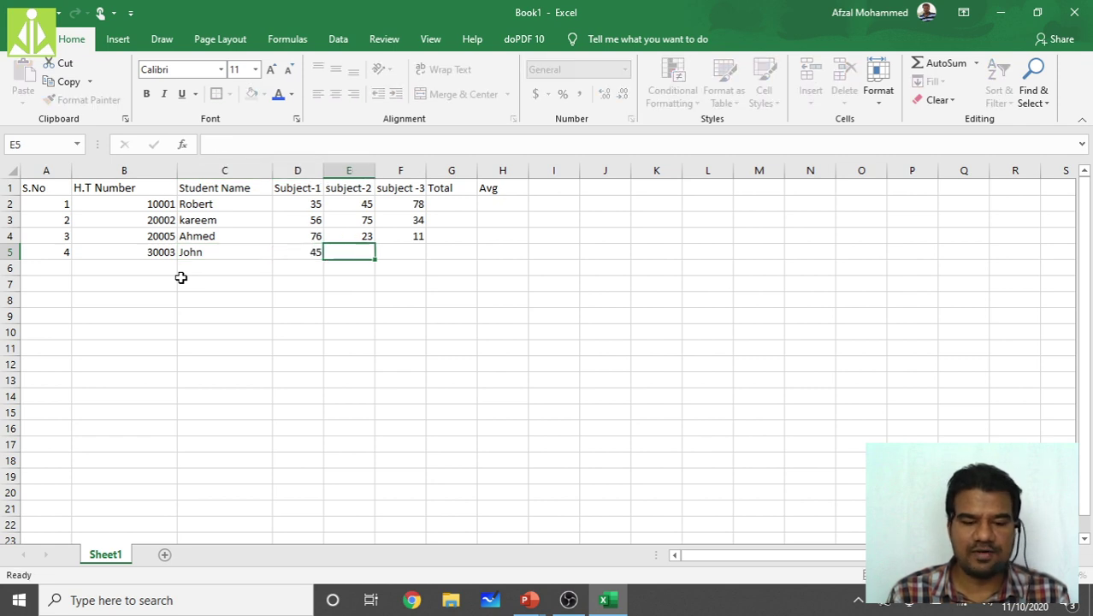
pyautogui.write('74')
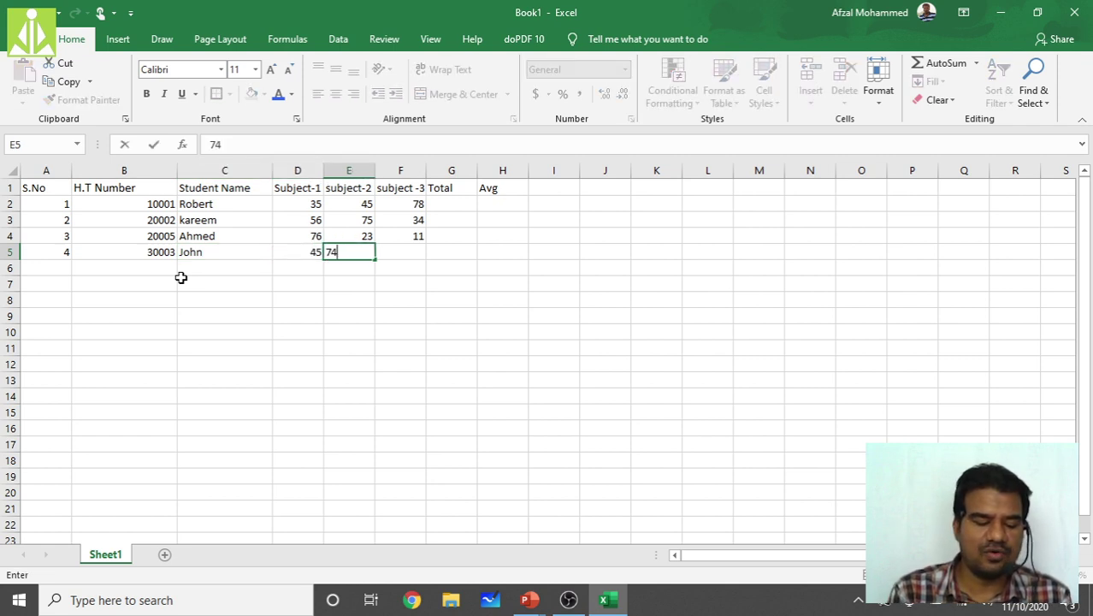
pyautogui.press('Tab')
pyautogui.write('82')
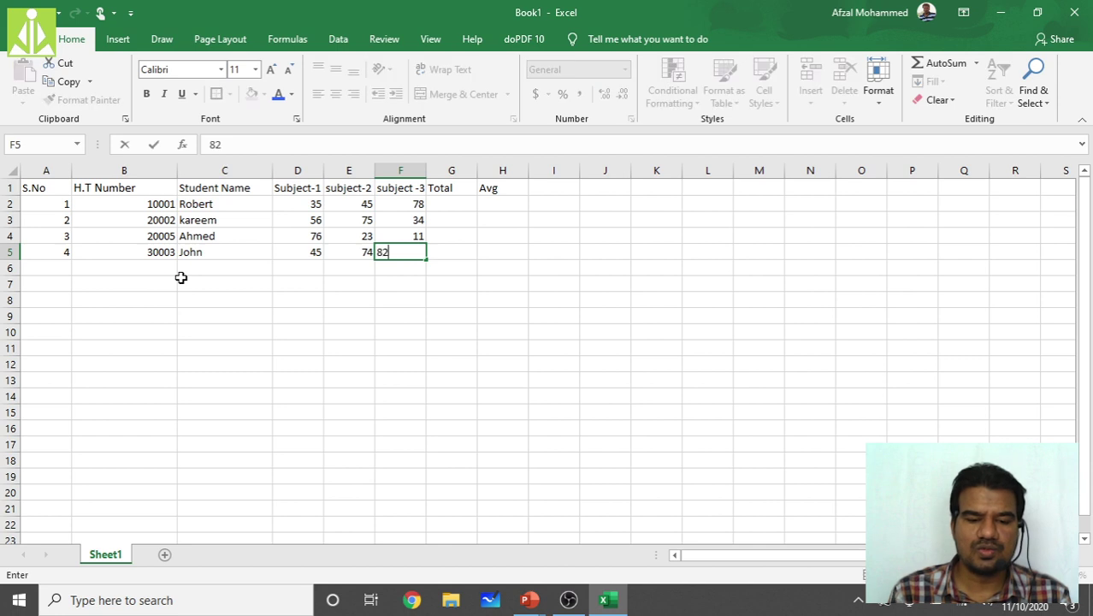
pyautogui.press('Return')
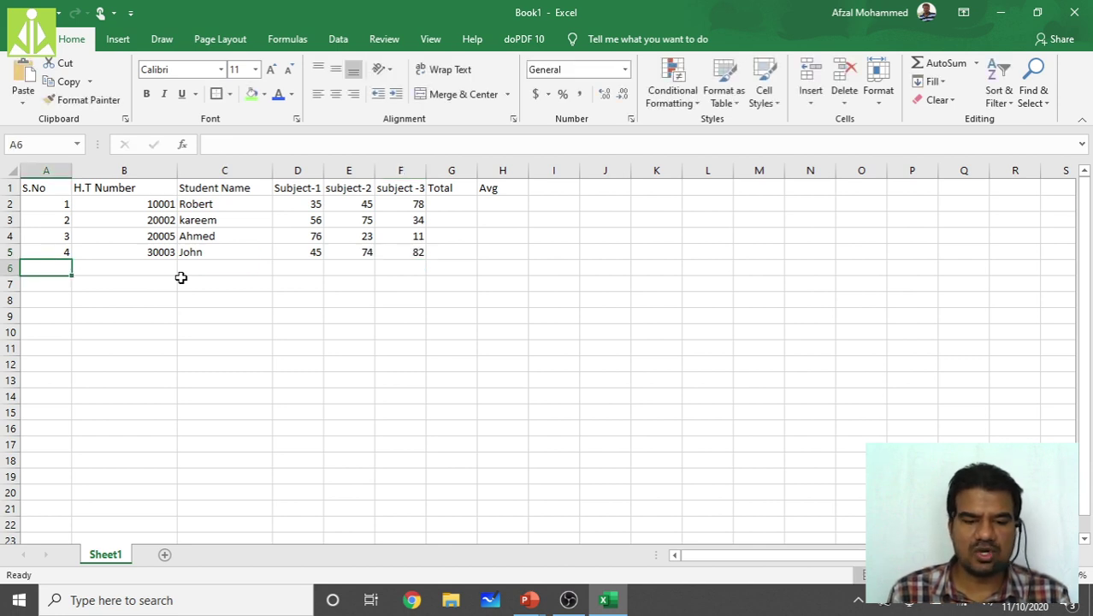
# Step: Enter serial number 5, the H.T number and the student's name in columns A to C of row 6
pyautogui.write('5')
pyautogui.press('Tab')
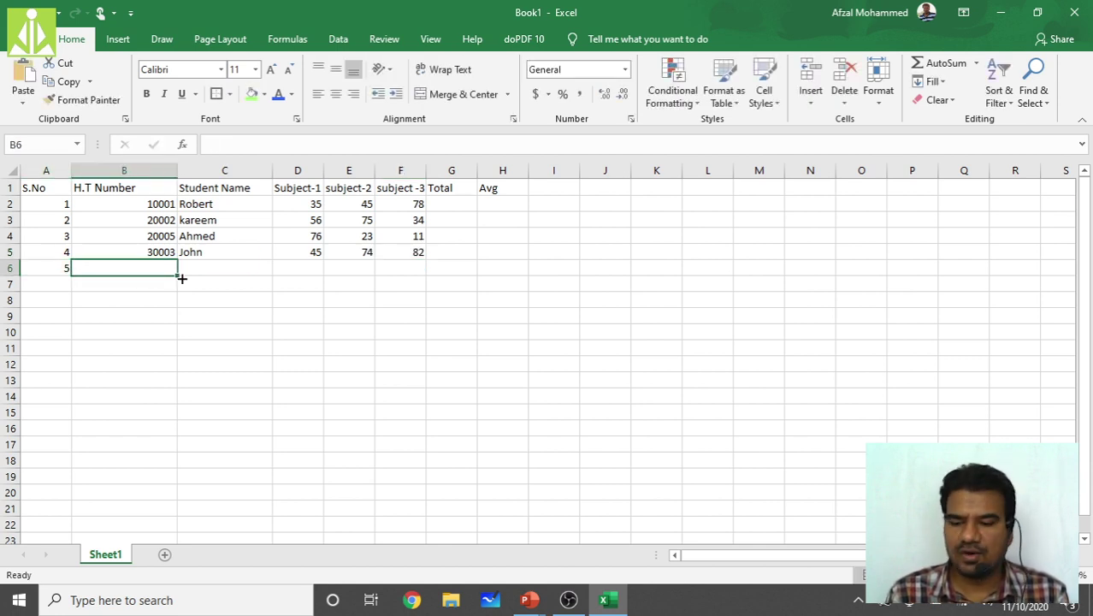
pyautogui.write('7008')
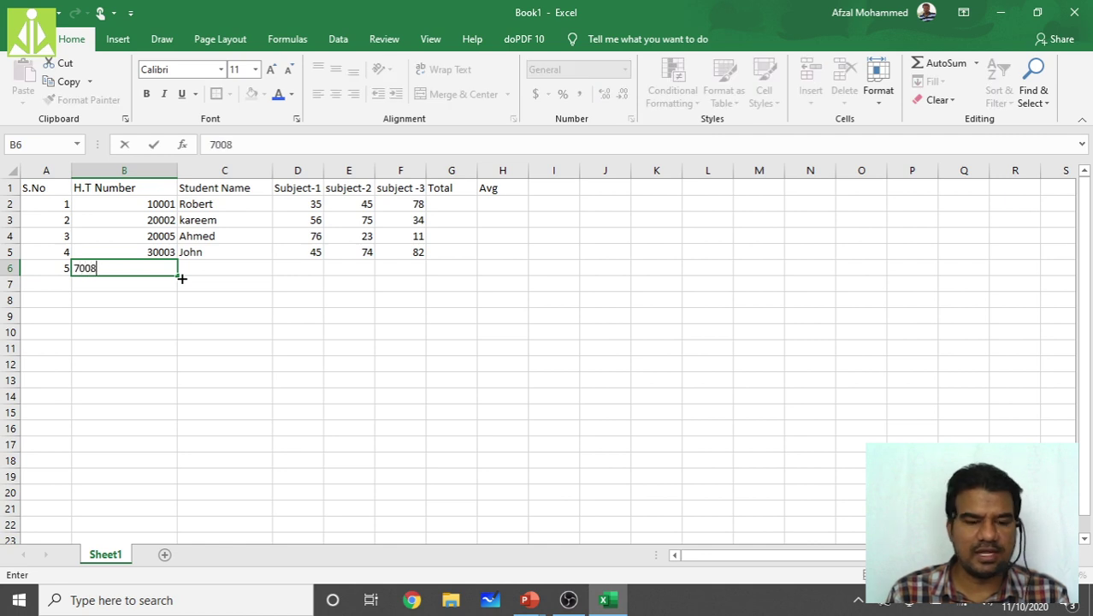
pyautogui.press('Tab')
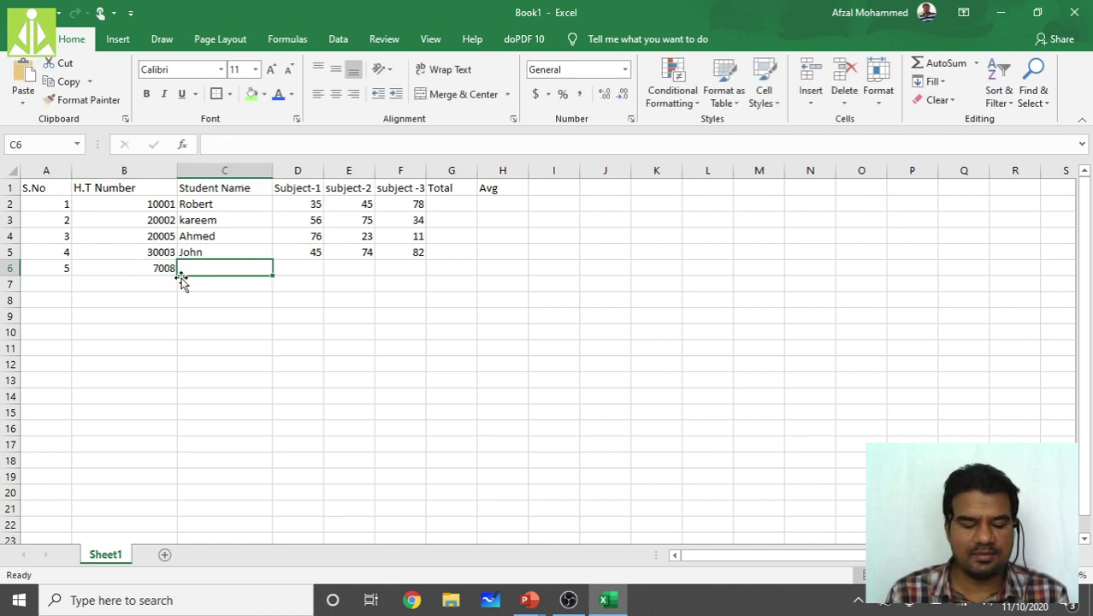
pyautogui.write('David')
pyautogui.press('Tab')
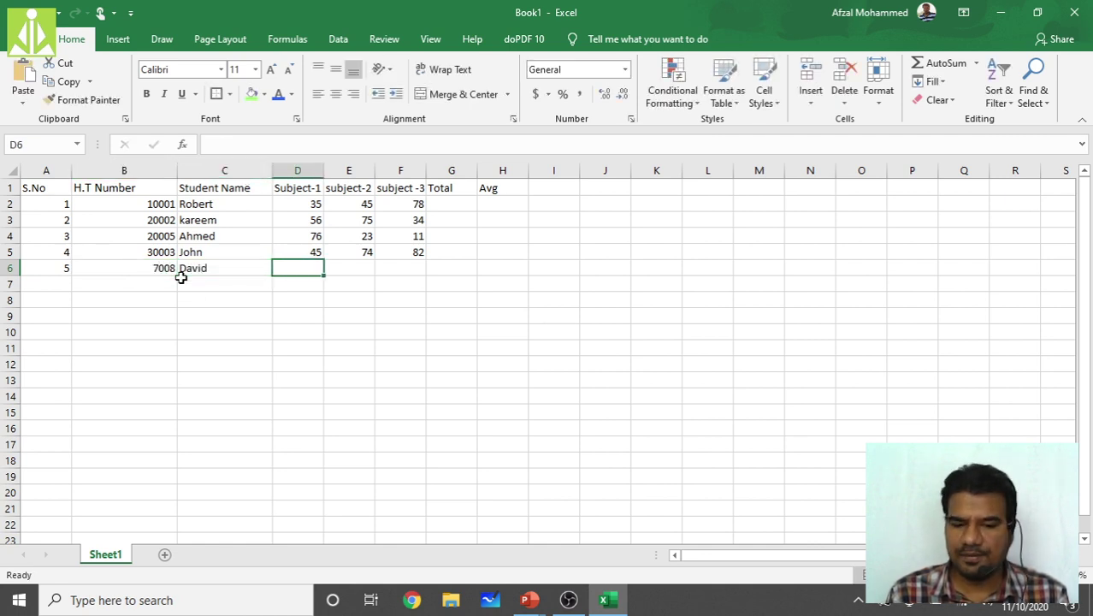
# Step: Enter the fifth student's marks 54, 23 and 32 for Subject-1, subject-2 and subject-3 in row 6
pyautogui.write('54')
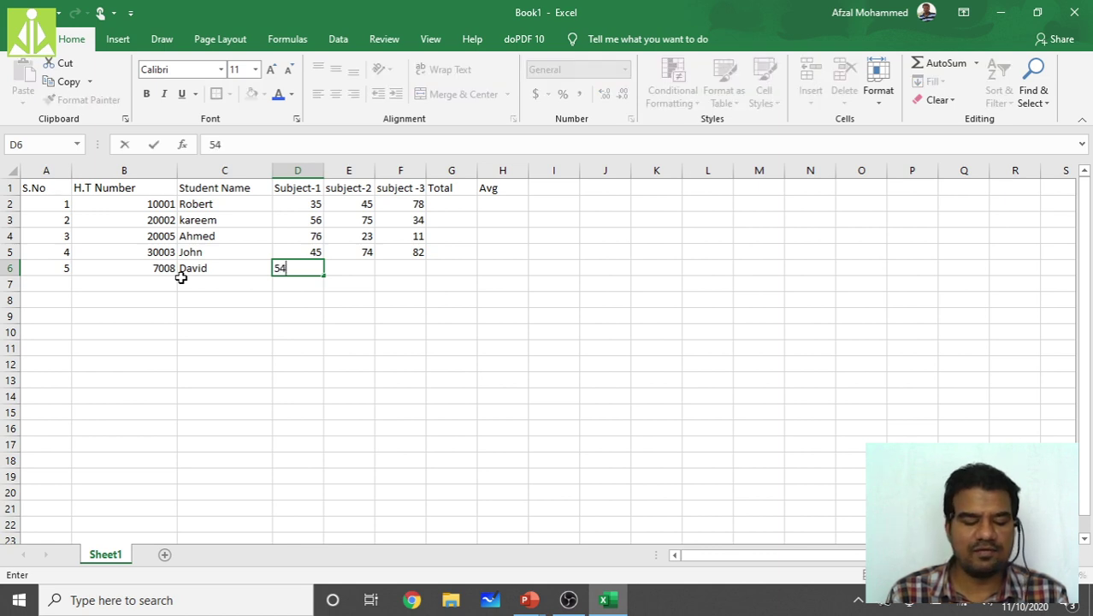
pyautogui.press('Tab')
pyautogui.write('23')
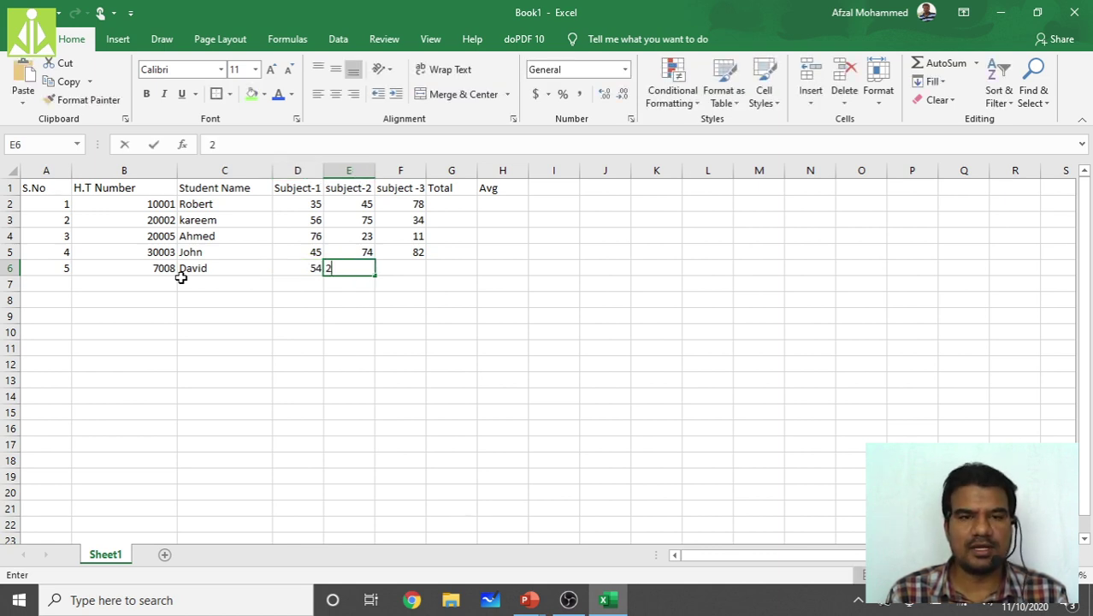
pyautogui.press('Tab')
pyautogui.write('32')
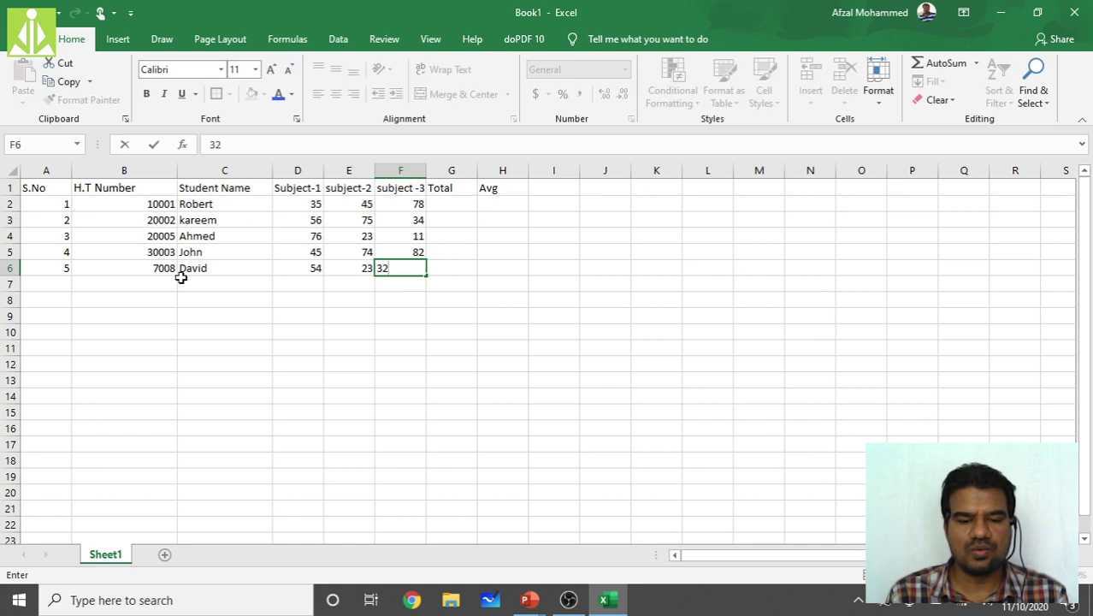
pyautogui.press('Tab')
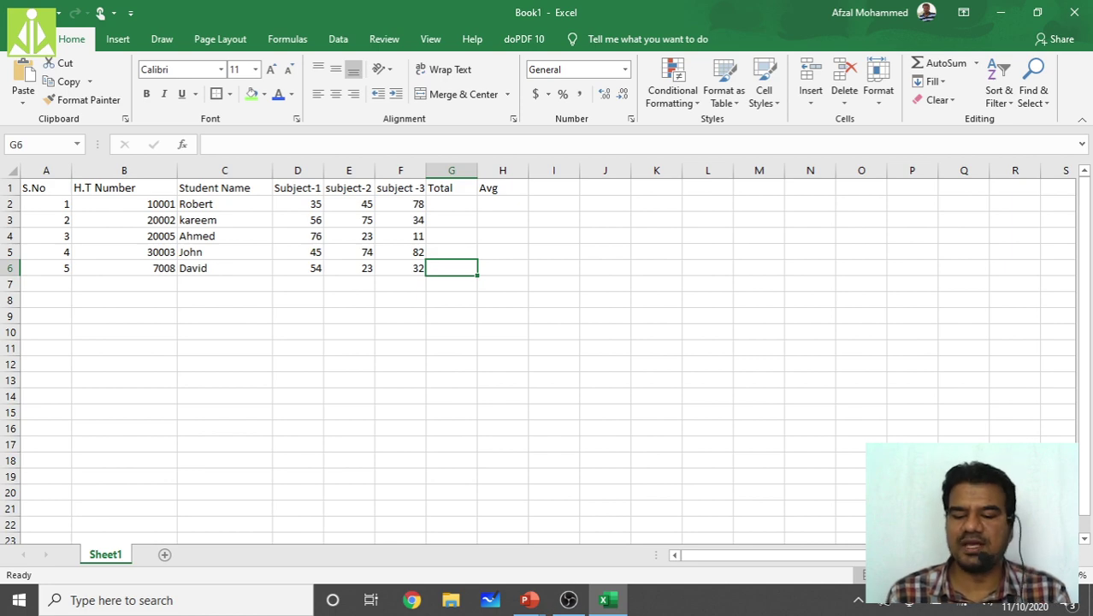
# Step: Try left-aligning the whole H.T Number column, and undo the alignment
pyautogui.scroll(3, 547, 353)
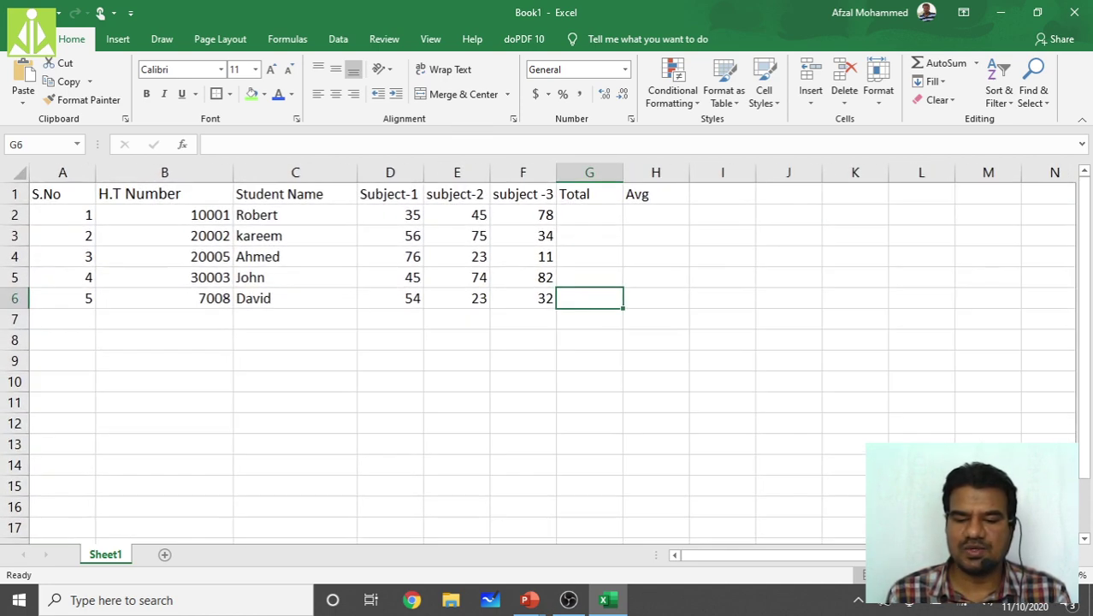
pyautogui.scroll(3, 548, 353)
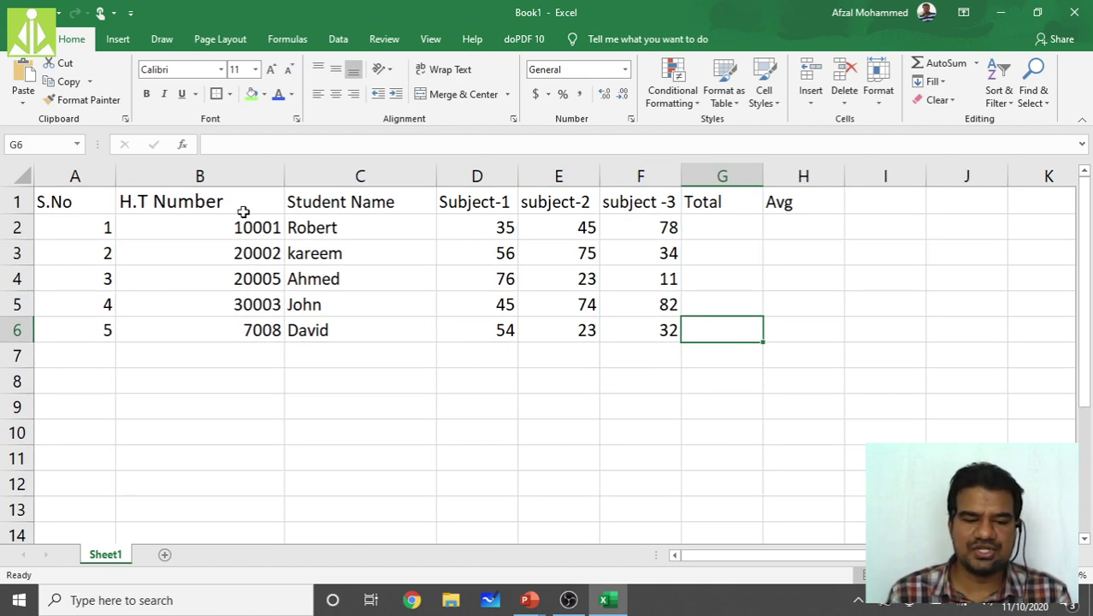
pyautogui.click(237, 166)
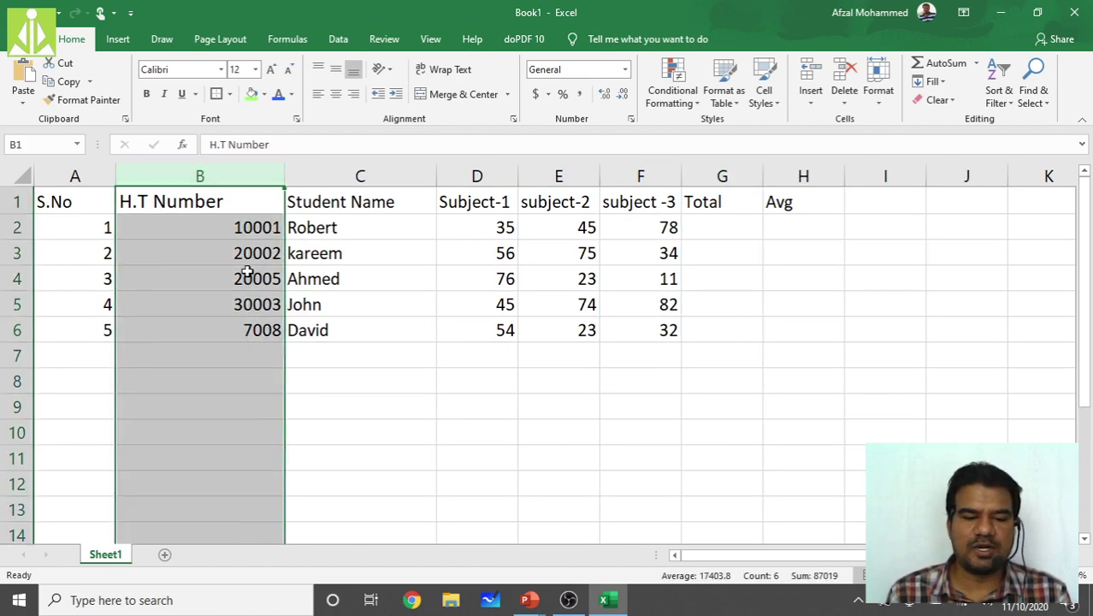
pyautogui.click(365, 369)
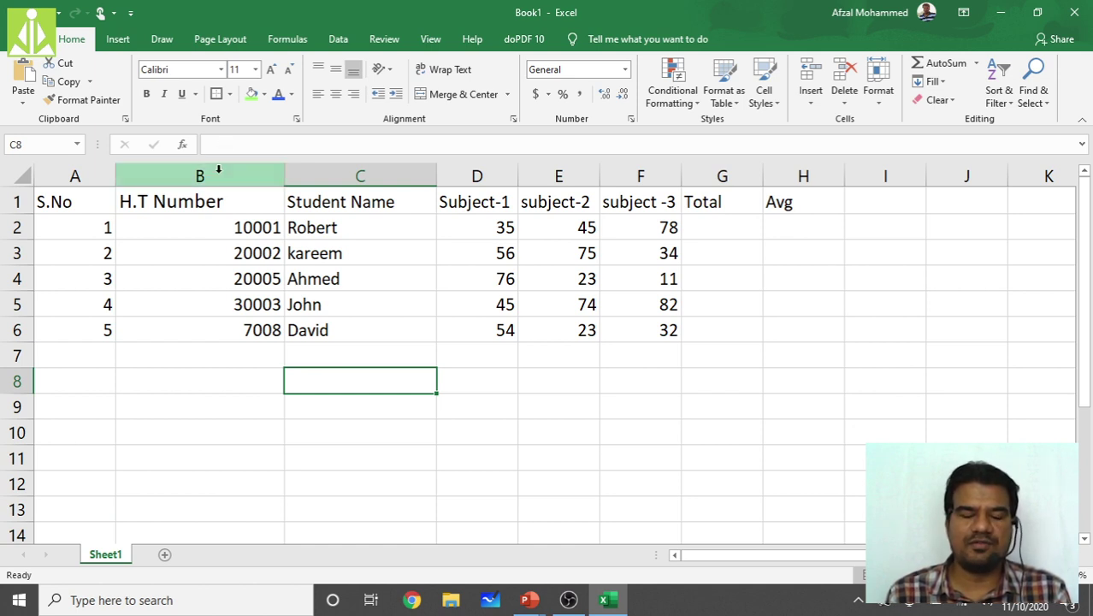
pyautogui.click(216, 229)
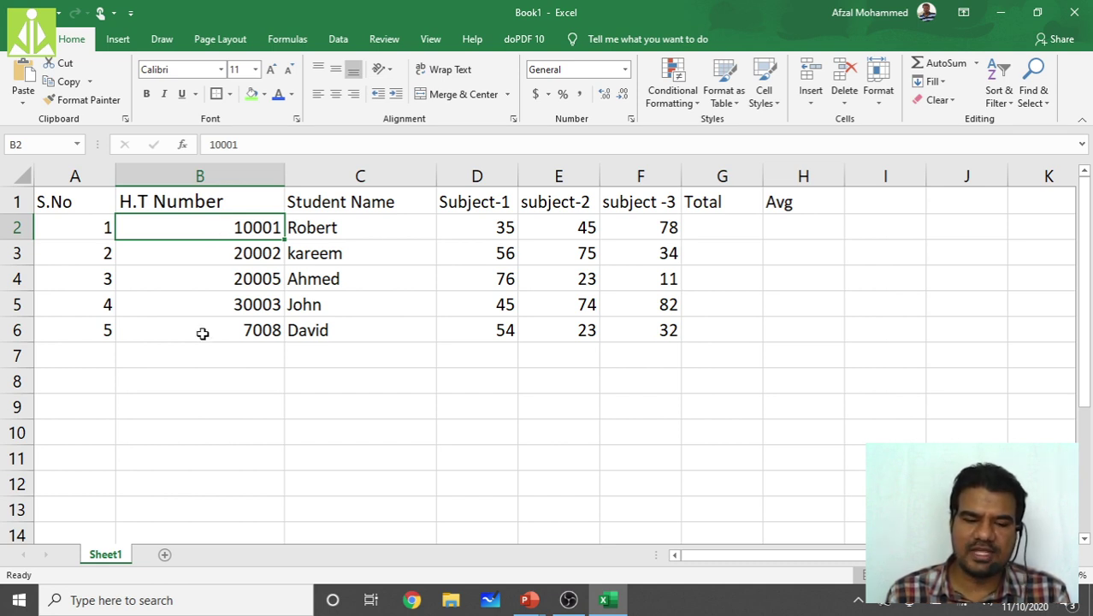
pyautogui.click(243, 168)
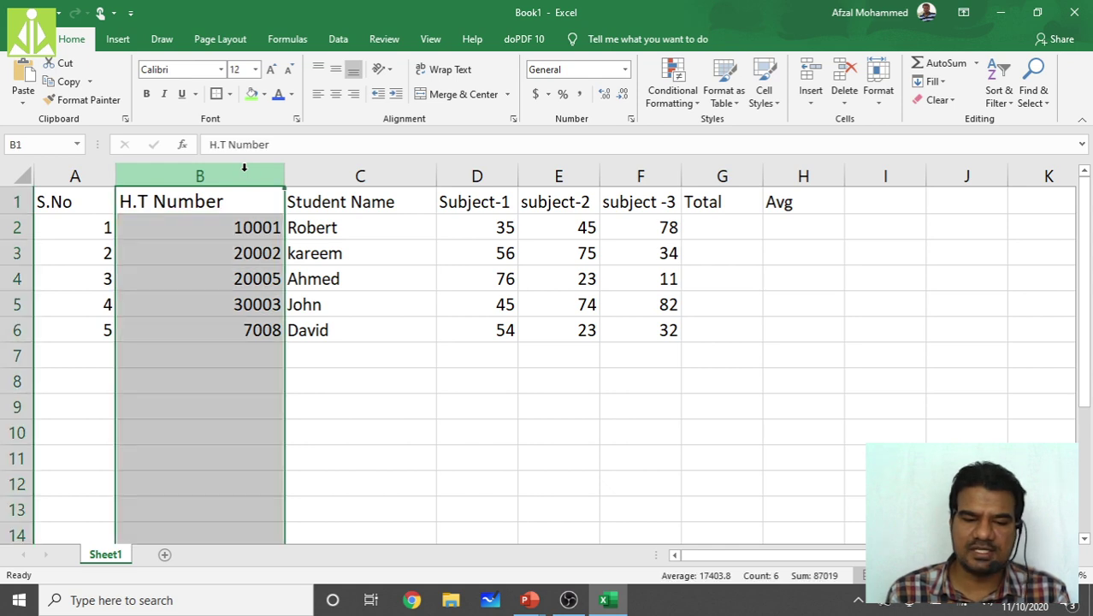
pyautogui.click(318, 96)
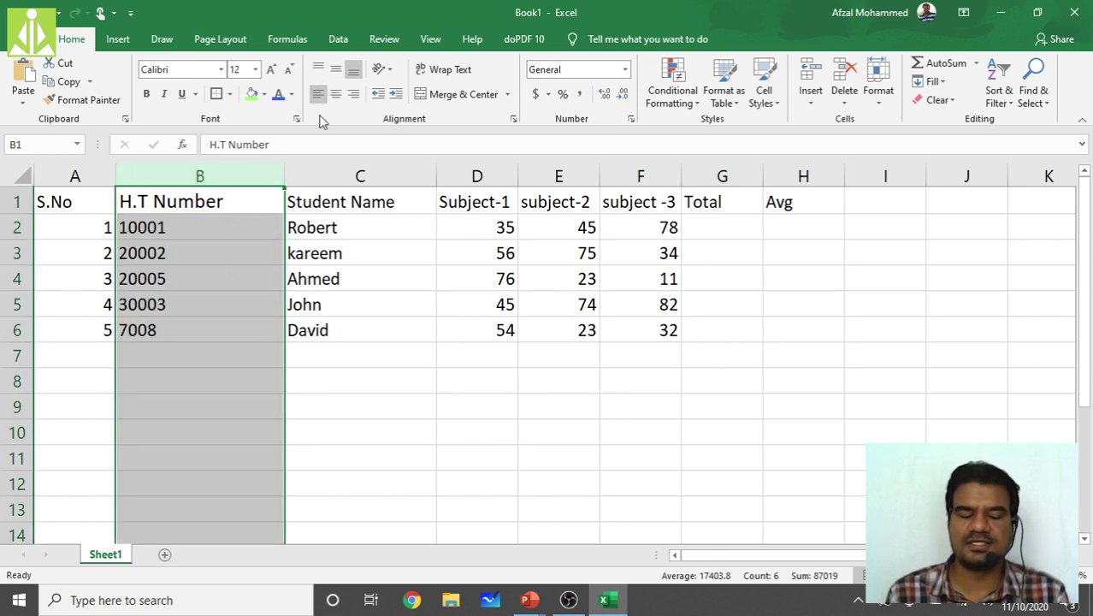
pyautogui.click(214, 275)
pyautogui.hotkey('ctrl', 'z')
# Step: Left-align the H.T number in cell B2 on its own, and the entire H.T Number column B
pyautogui.click(239, 227)
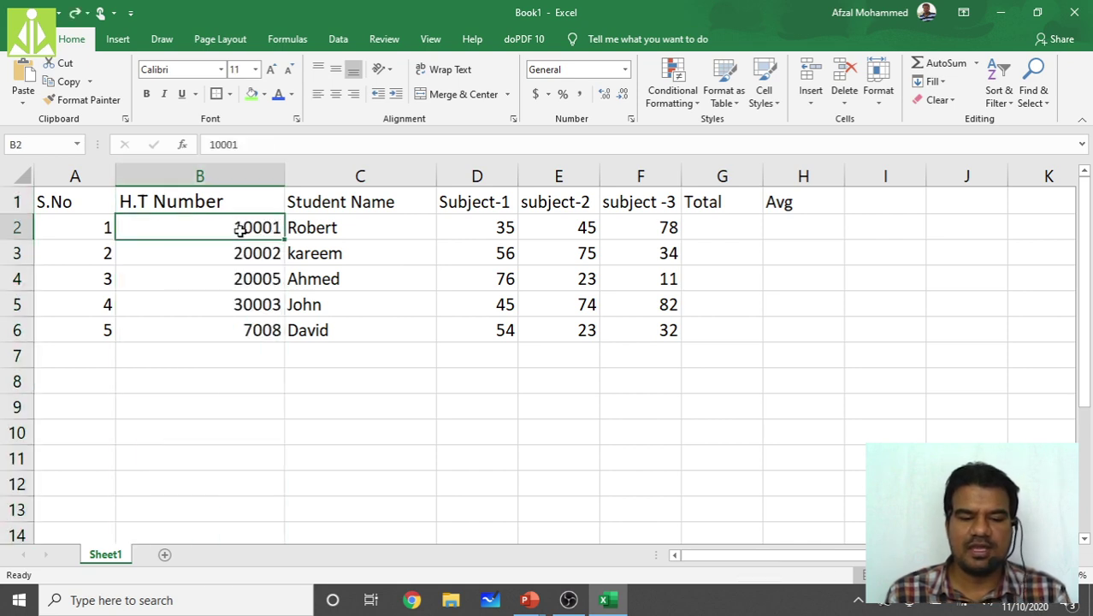
pyautogui.click(318, 95)
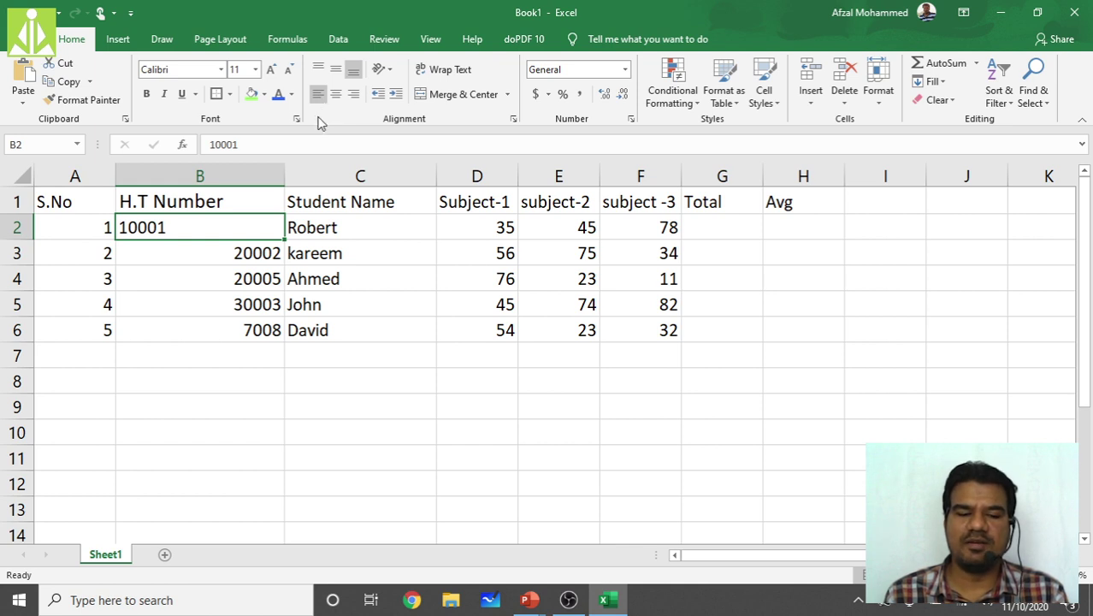
pyautogui.click(254, 166)
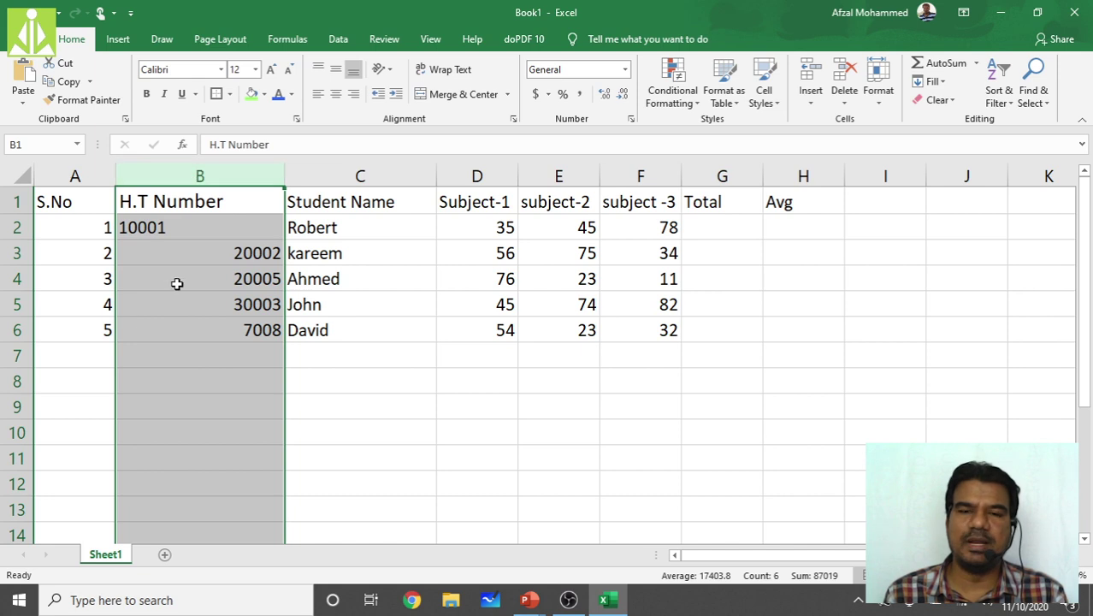
pyautogui.click(374, 311)
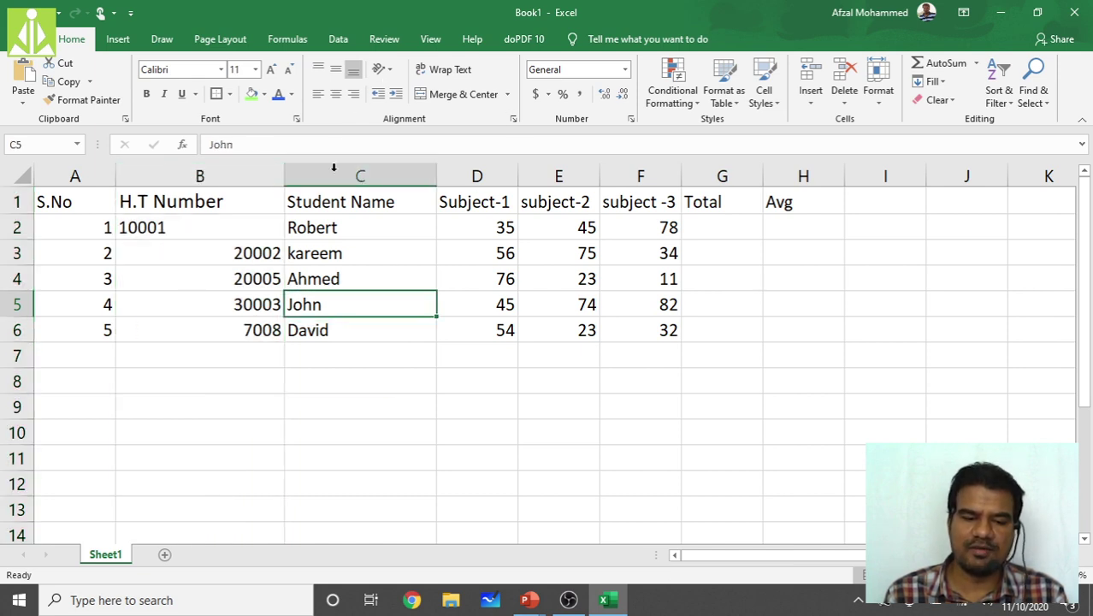
pyautogui.click(221, 168)
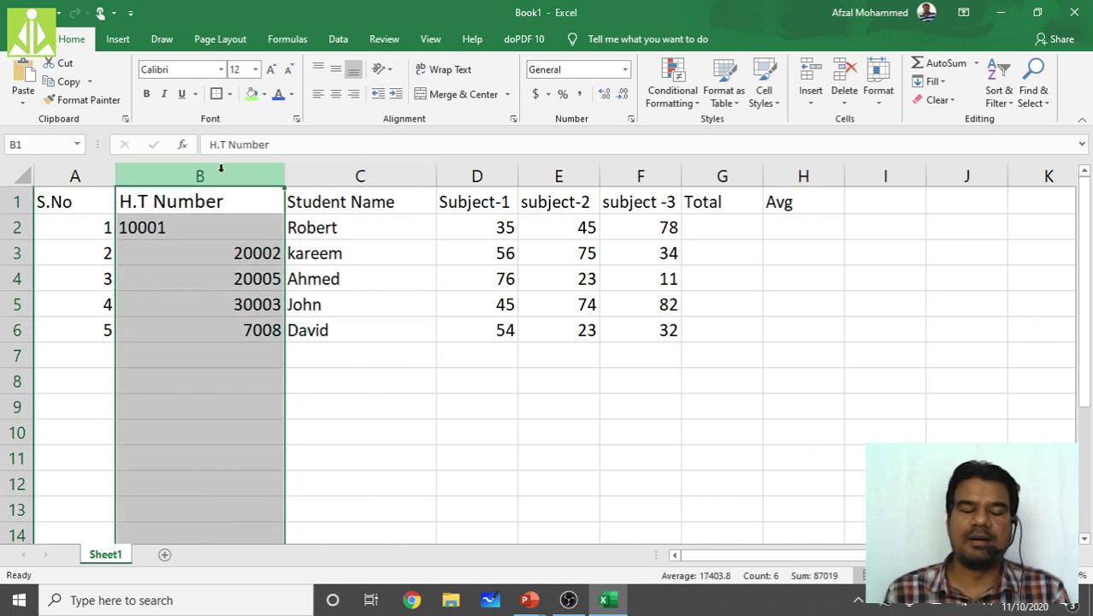
pyautogui.click(316, 93)
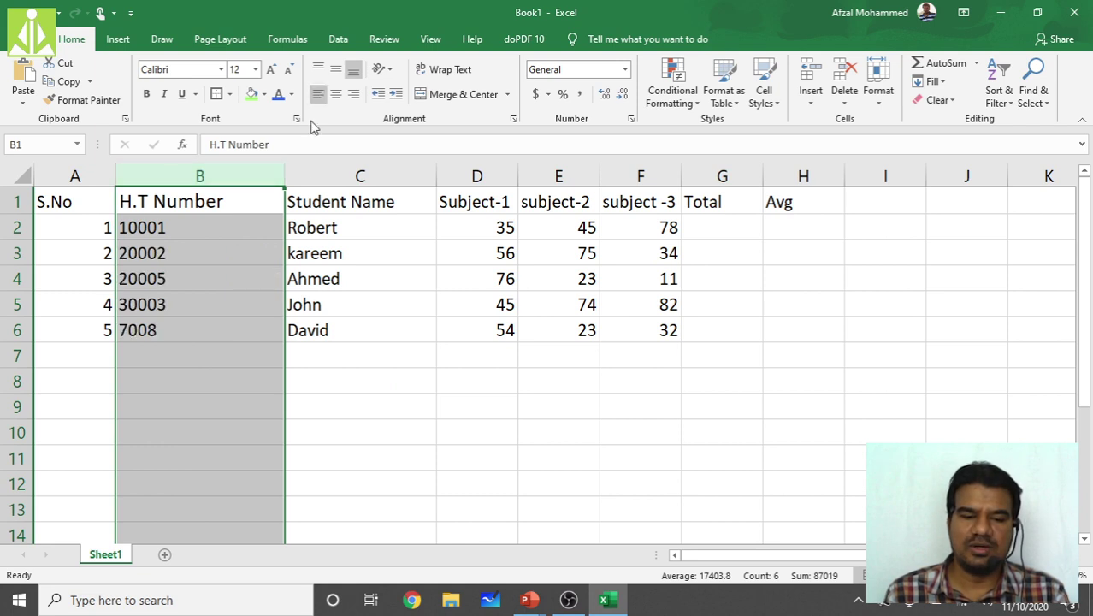
pyautogui.click(351, 347)
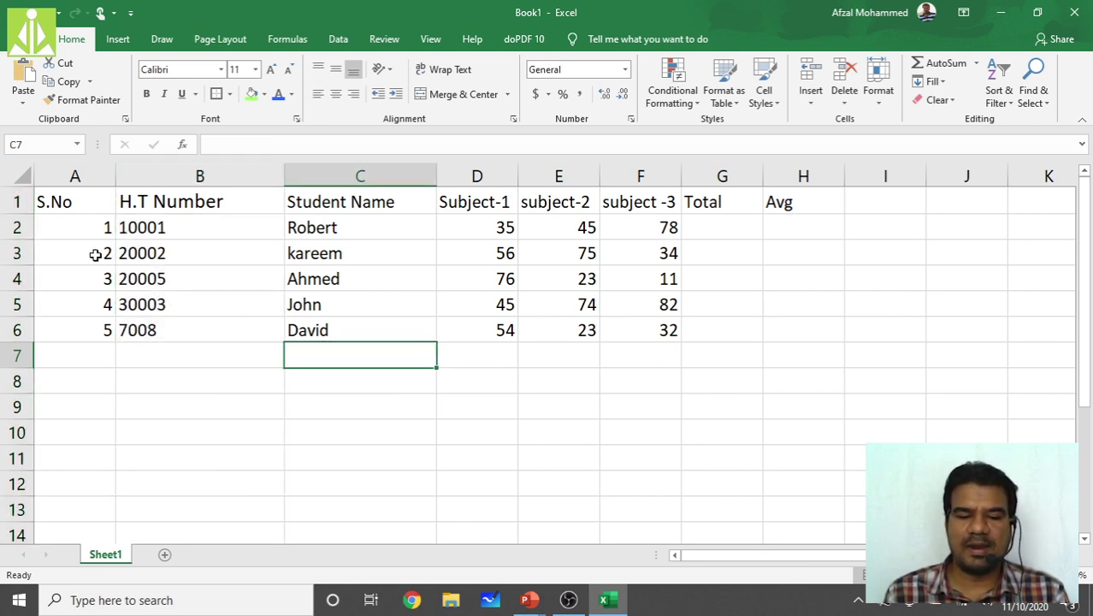
# Step: Try centre and left alignment on the second student's whole row (row 3), ending on centre
pyautogui.click(14, 253)
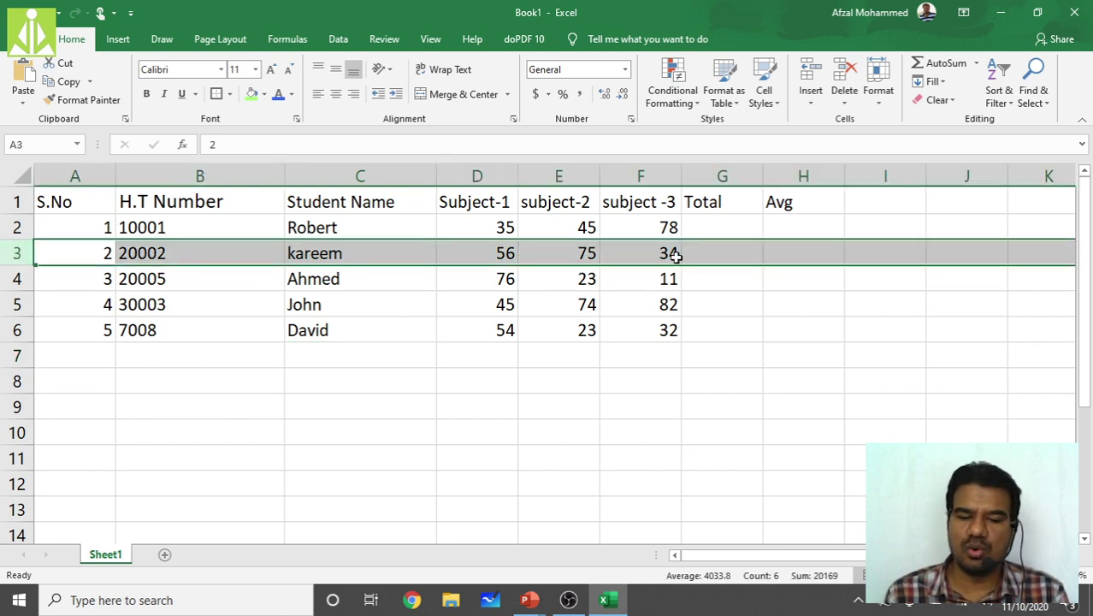
pyautogui.click(335, 96)
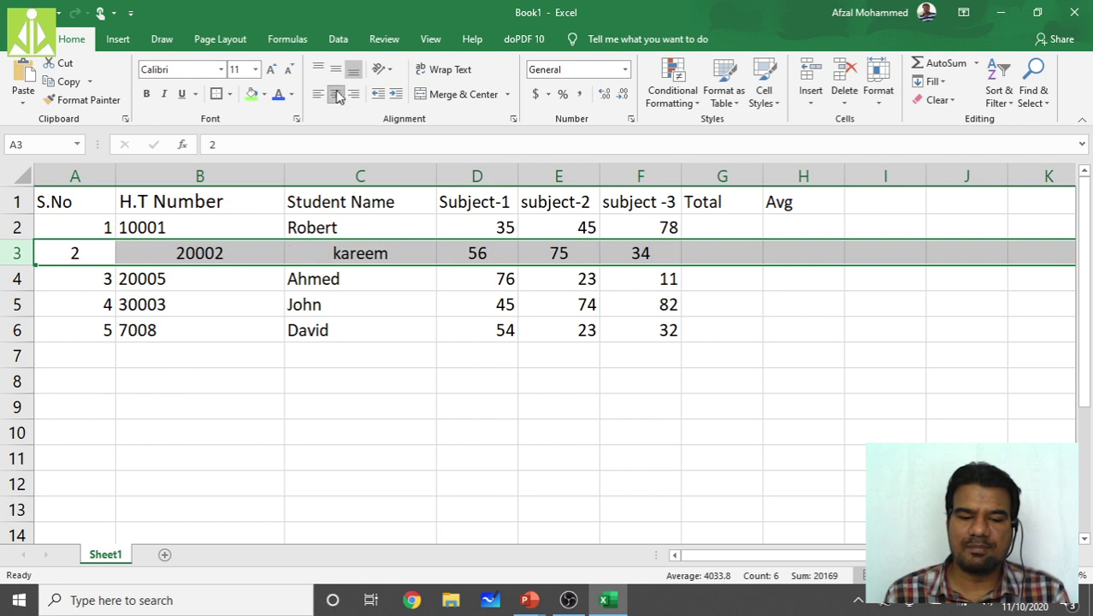
pyautogui.click(317, 96)
pyautogui.click(336, 96)
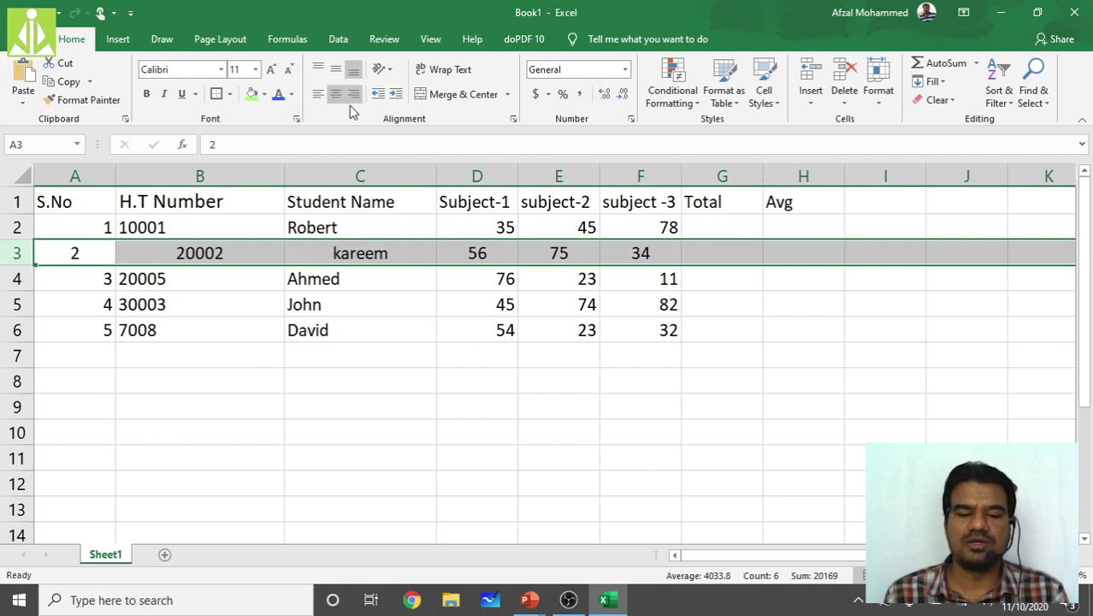
pyautogui.click(400, 324)
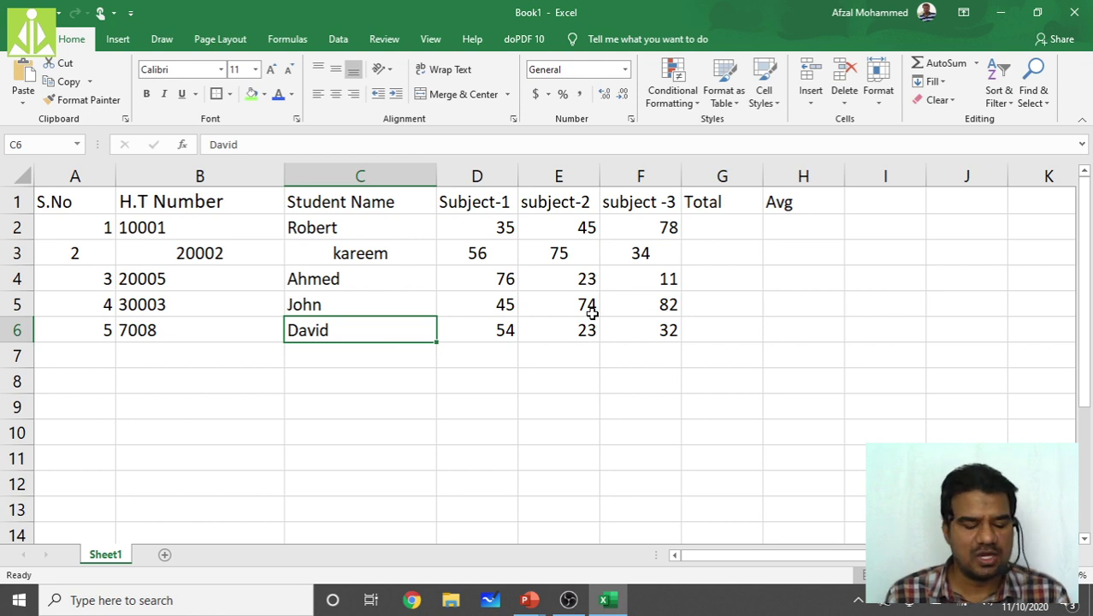
# Step: Undo the alignment changes made to row 3, redoing one of them once in between
pyautogui.hotkey('ctrl', 'z')
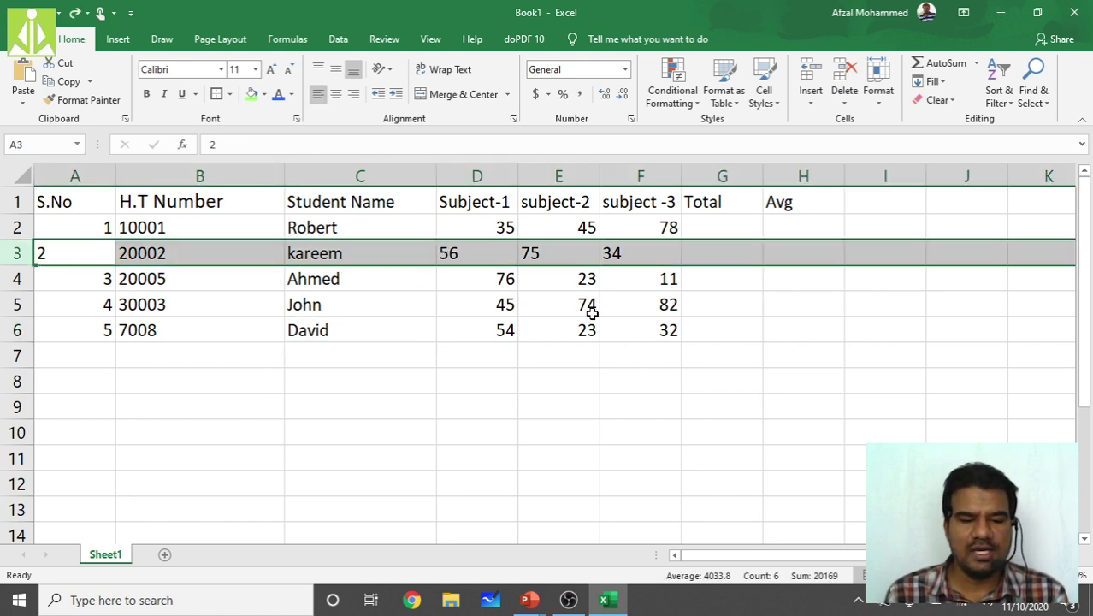
pyautogui.hotkey('ctrl', 'y')
pyautogui.hotkey('ctrl', 'z')
pyautogui.click(309, 372)
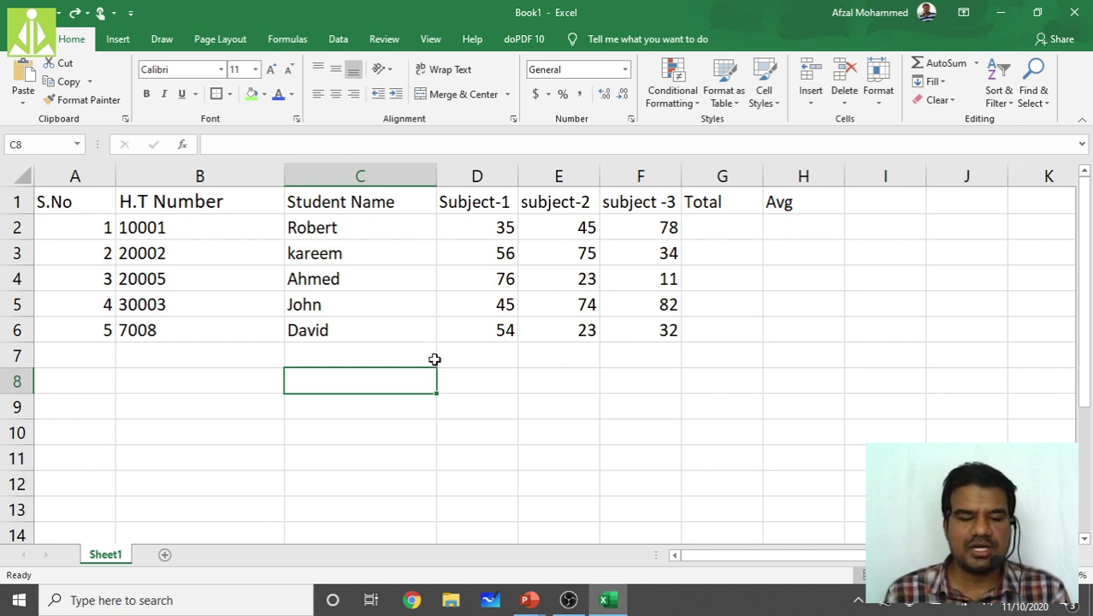
# Step: Rename the worksheet Sheet1 as "Studetn Details"
pyautogui.rightClick(111, 556)
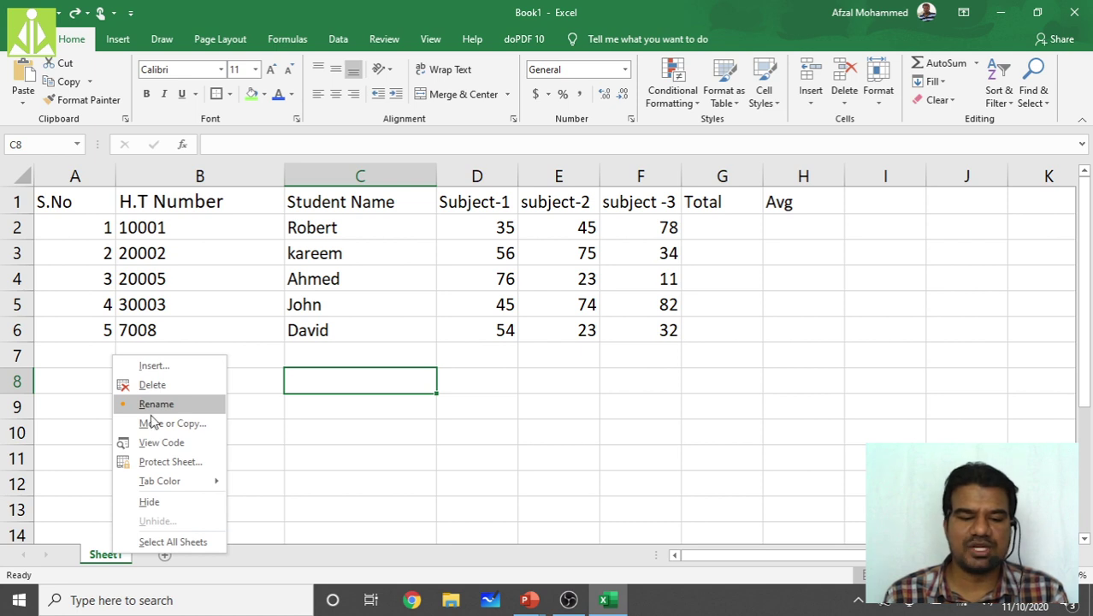
pyautogui.click(105, 556)
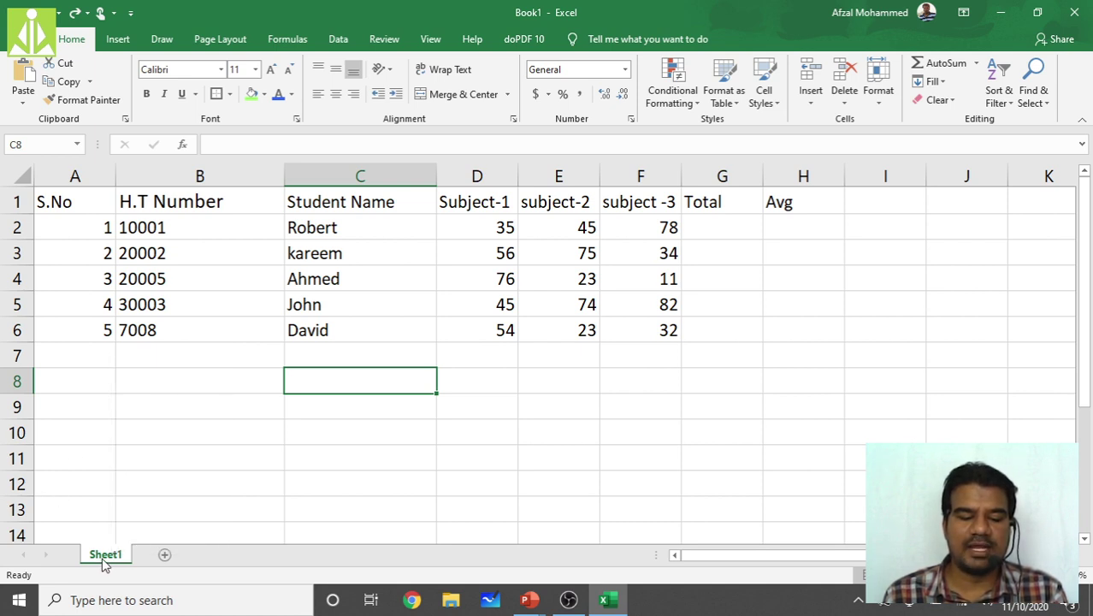
pyautogui.doubleClick(104, 555)
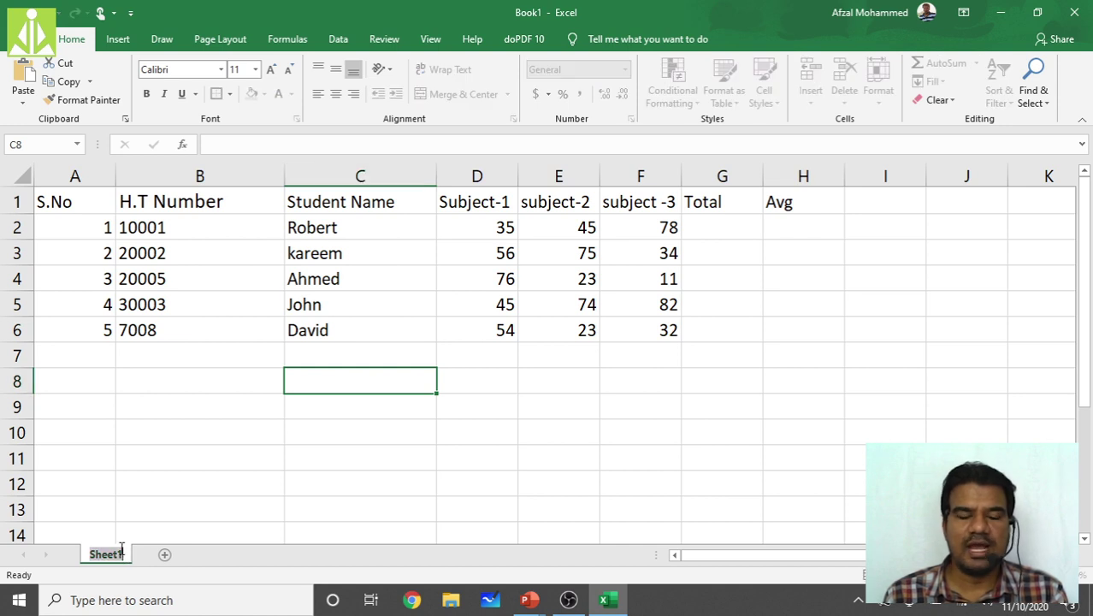
pyautogui.write('s')
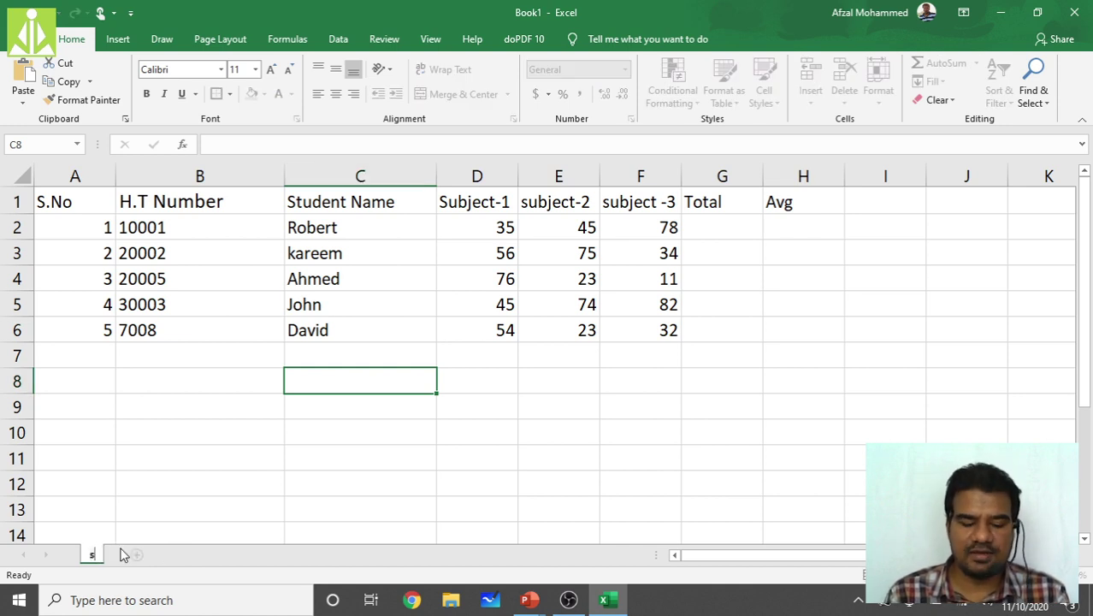
pyautogui.press('BackSpace')
pyautogui.write('s')
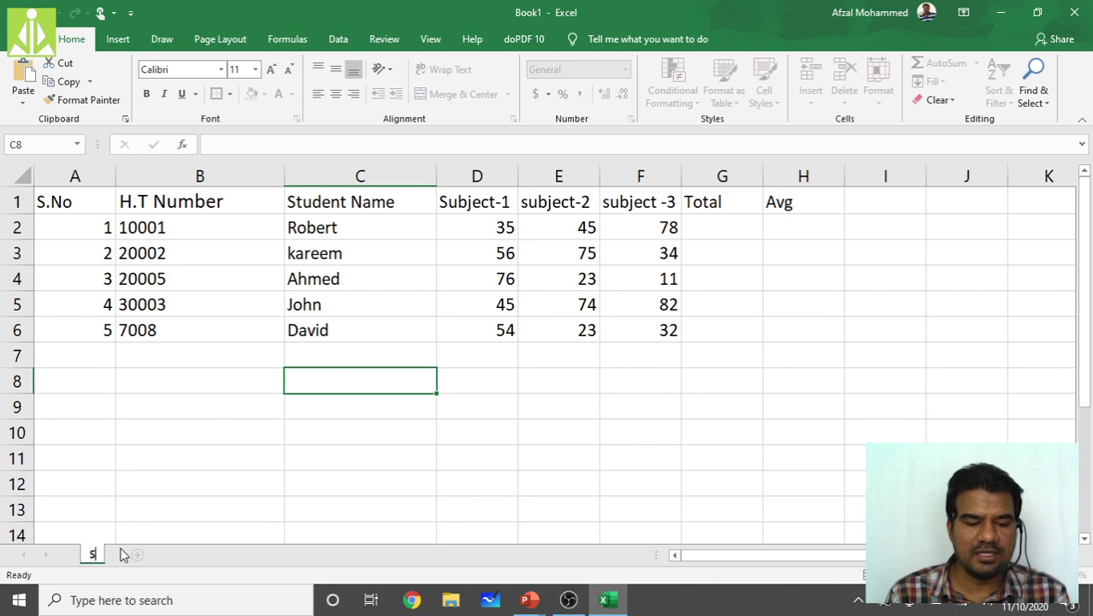
pyautogui.write('tudent D')
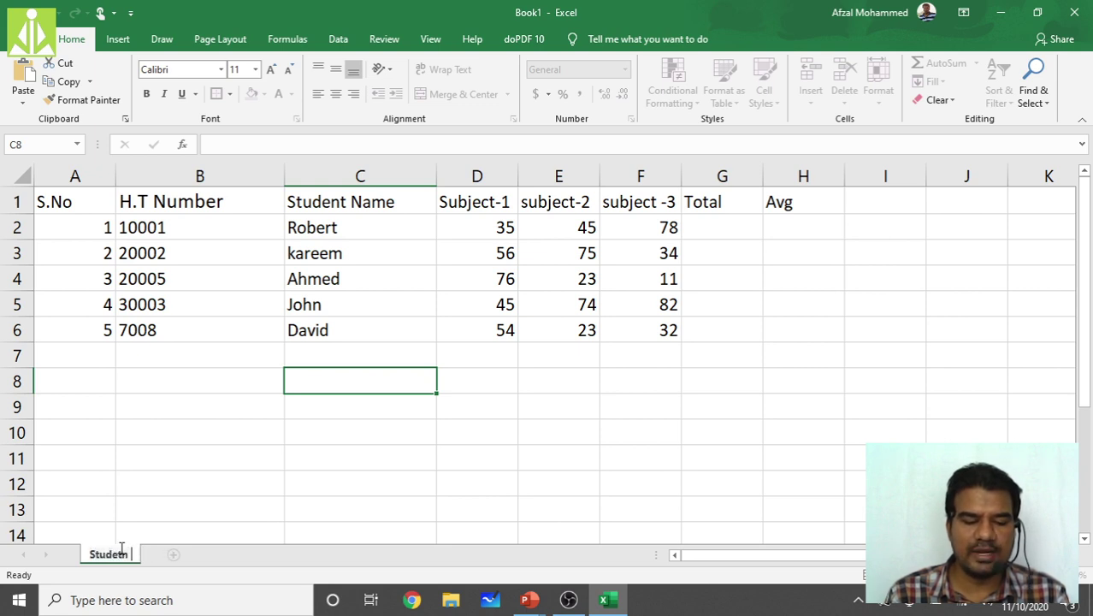
pyautogui.write('eta')
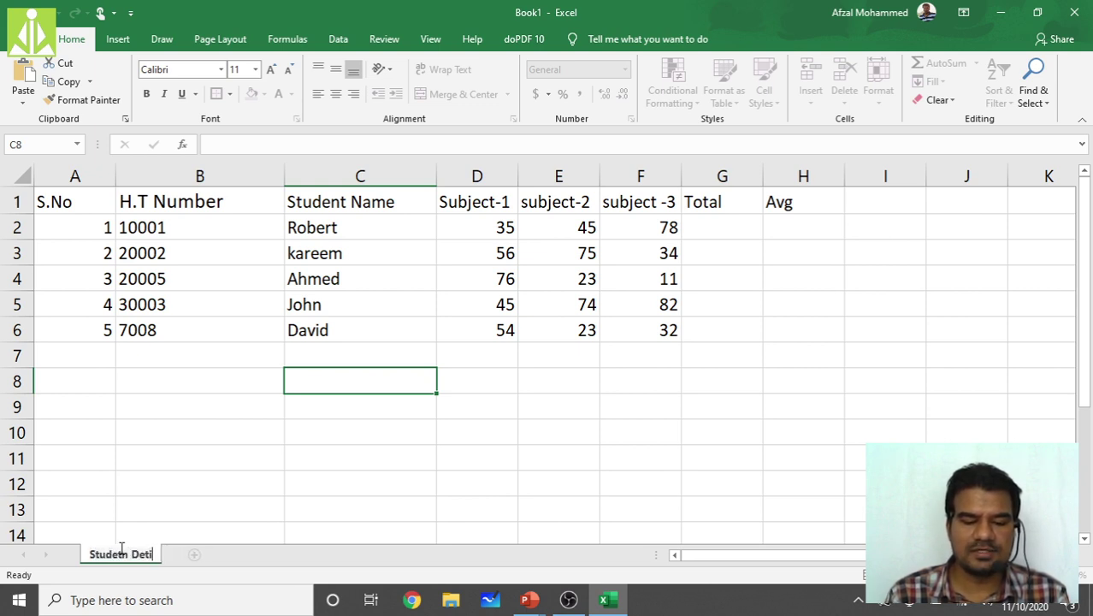
pyautogui.write('ils')
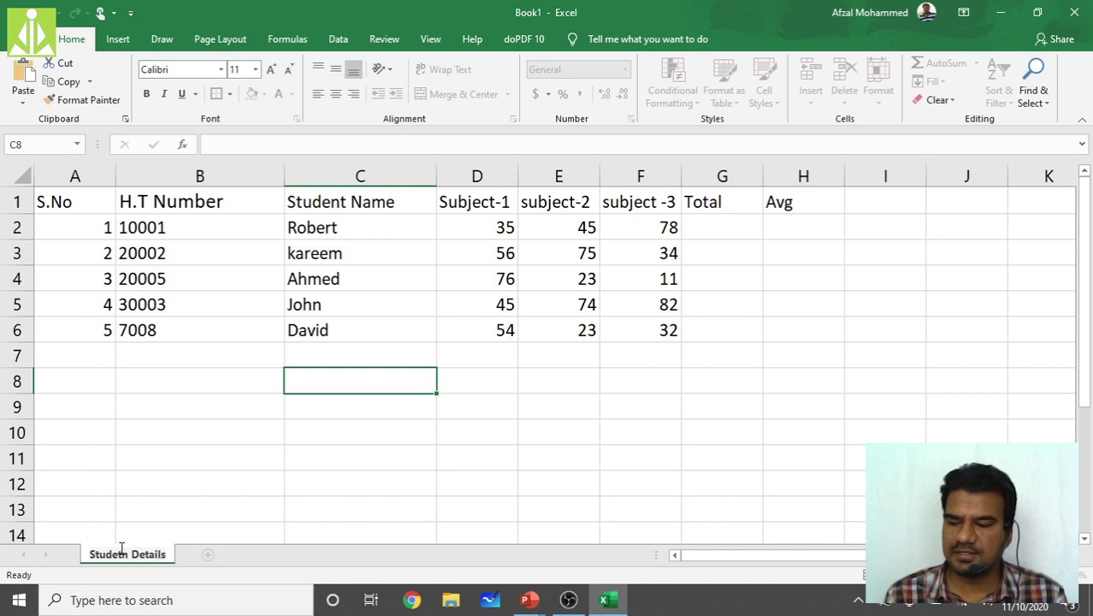
pyautogui.click(266, 444)
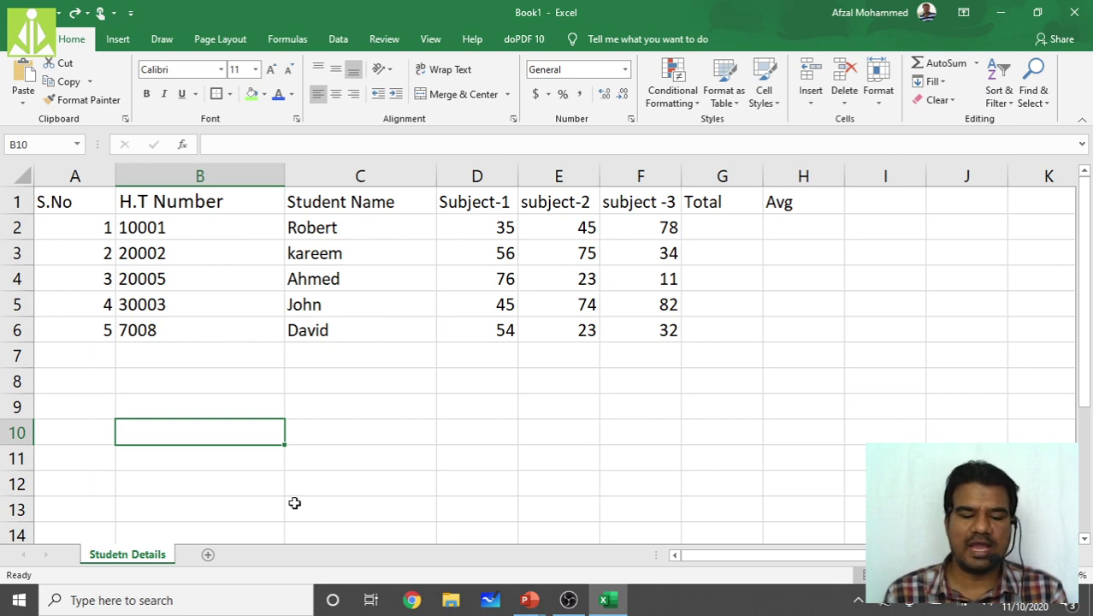
# Step: Add a new blank worksheet and switch between the sheets, ending on the Studetn Details sheet
pyautogui.click(208, 556)
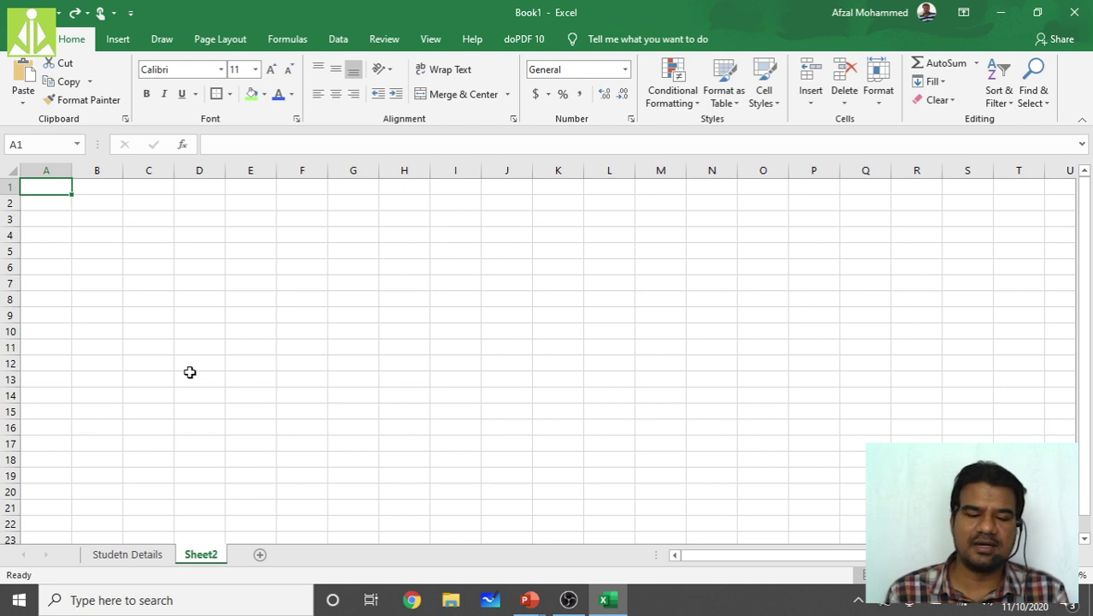
pyautogui.click(111, 557)
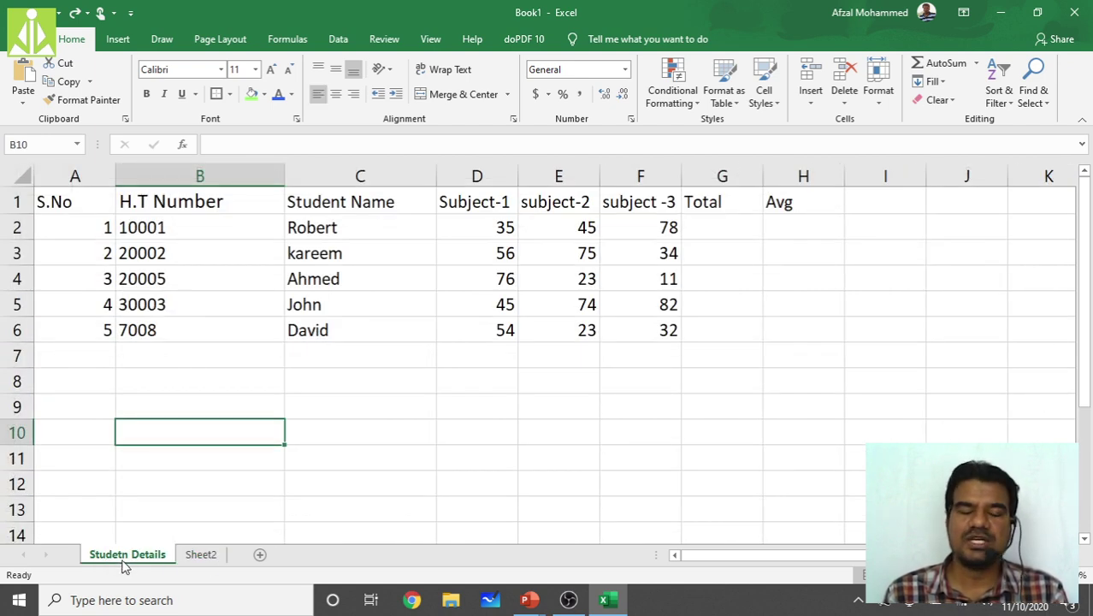
pyautogui.click(201, 556)
pyautogui.click(150, 557)
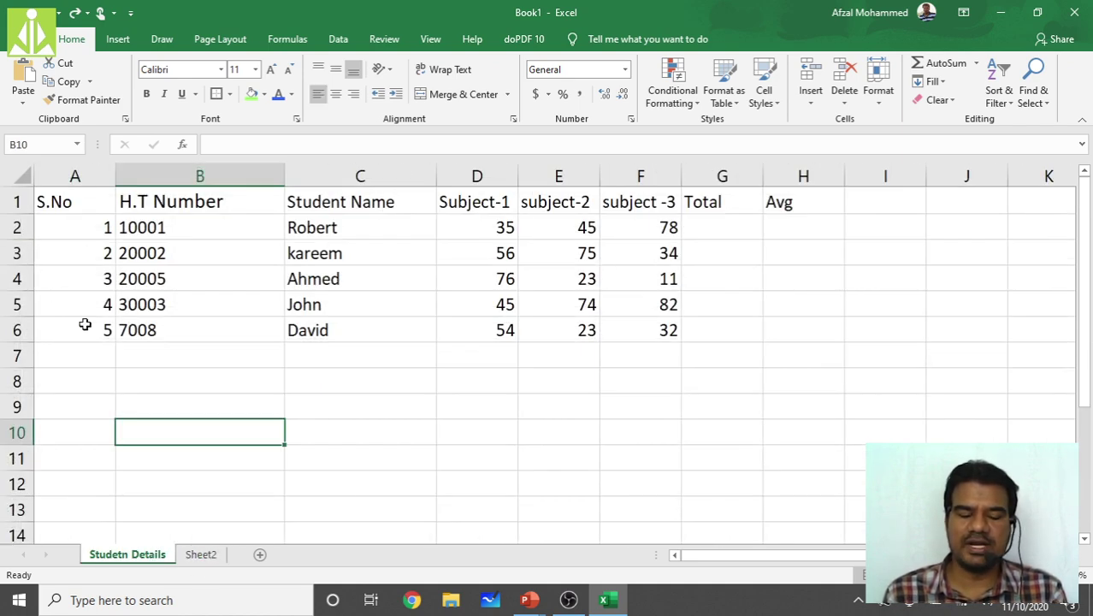
# Step: Left-align the S.No column A and narrow it to about the width of its heading
pyautogui.click(96, 180)
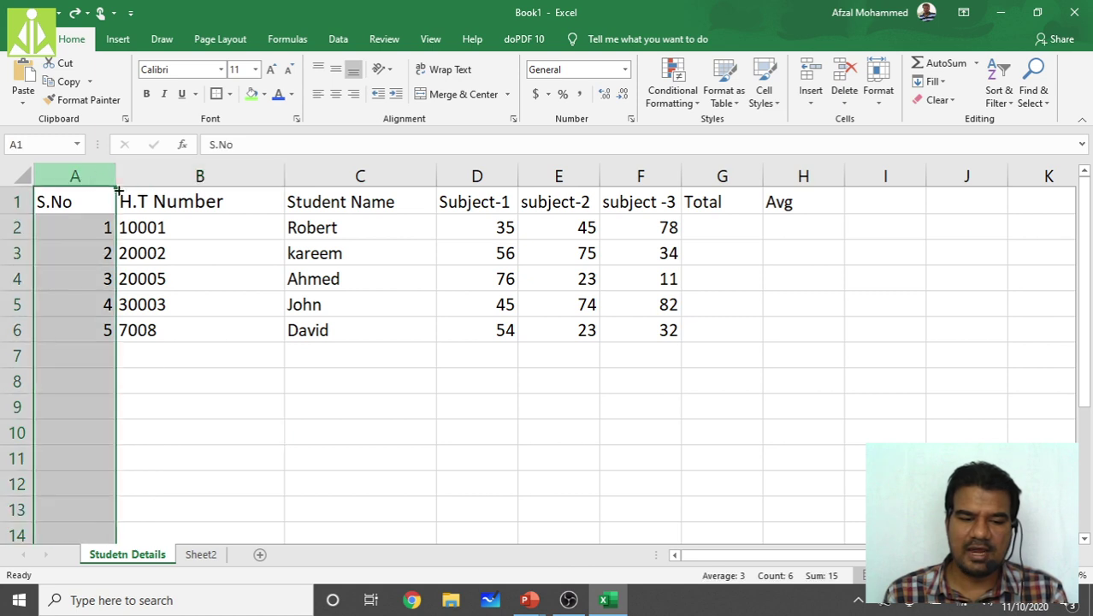
pyautogui.click(318, 94)
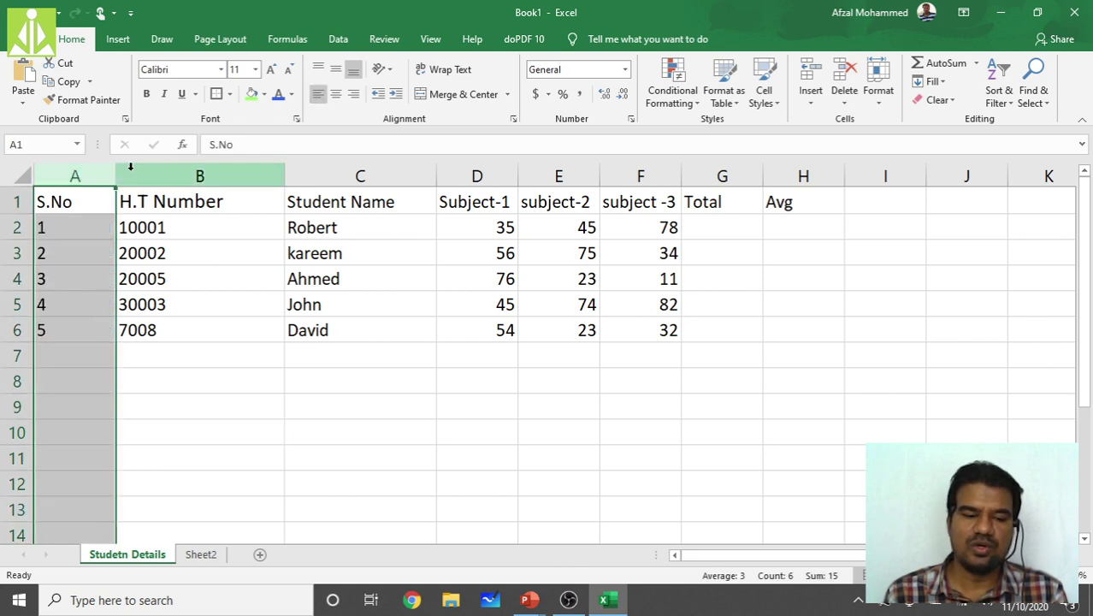
pyautogui.moveTo(117, 169); pyautogui.dragTo(78, 171)
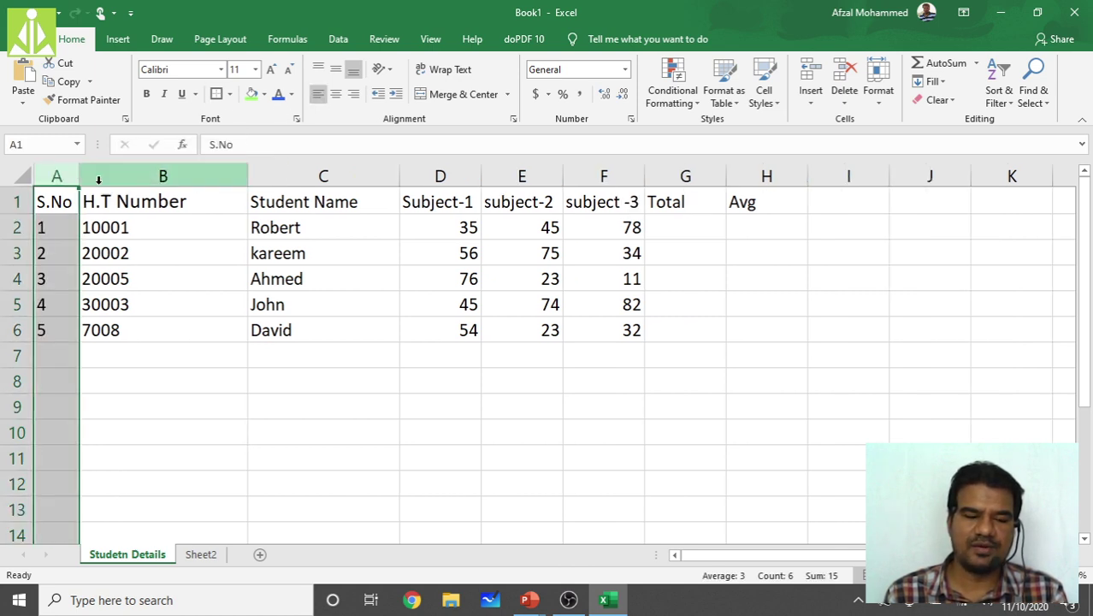
pyautogui.click(187, 348)
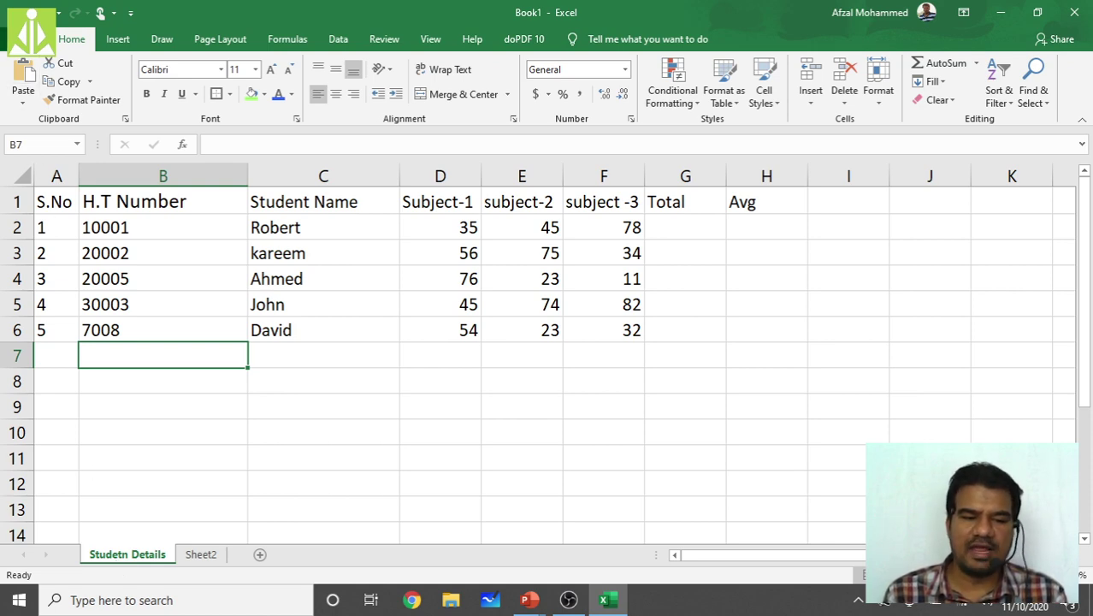
pyautogui.click(19, 42)
pyautogui.click(63, 234)
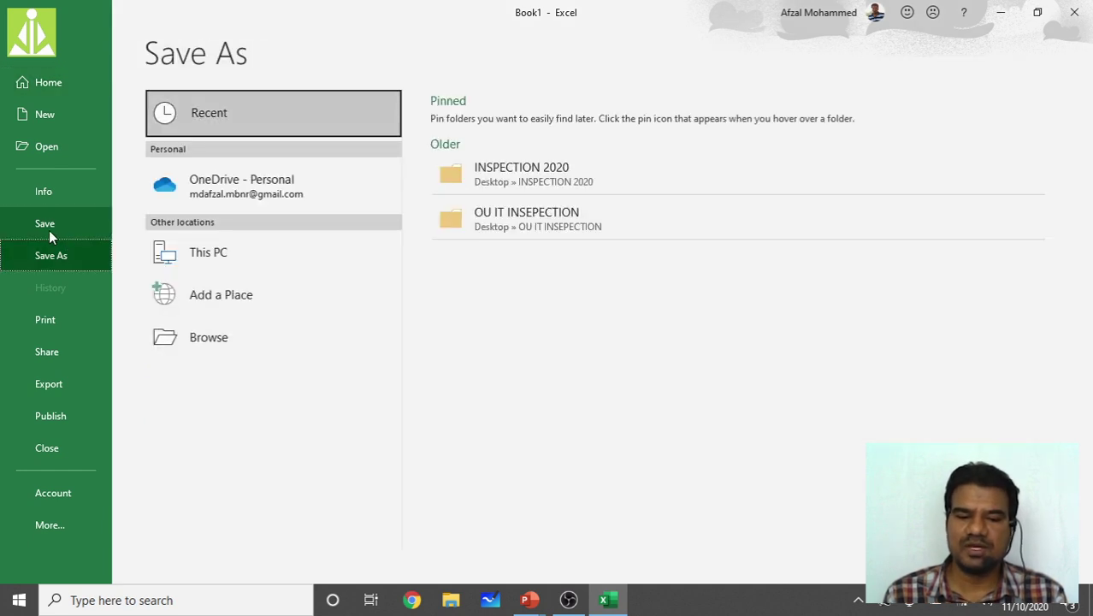
pyautogui.click(57, 225)
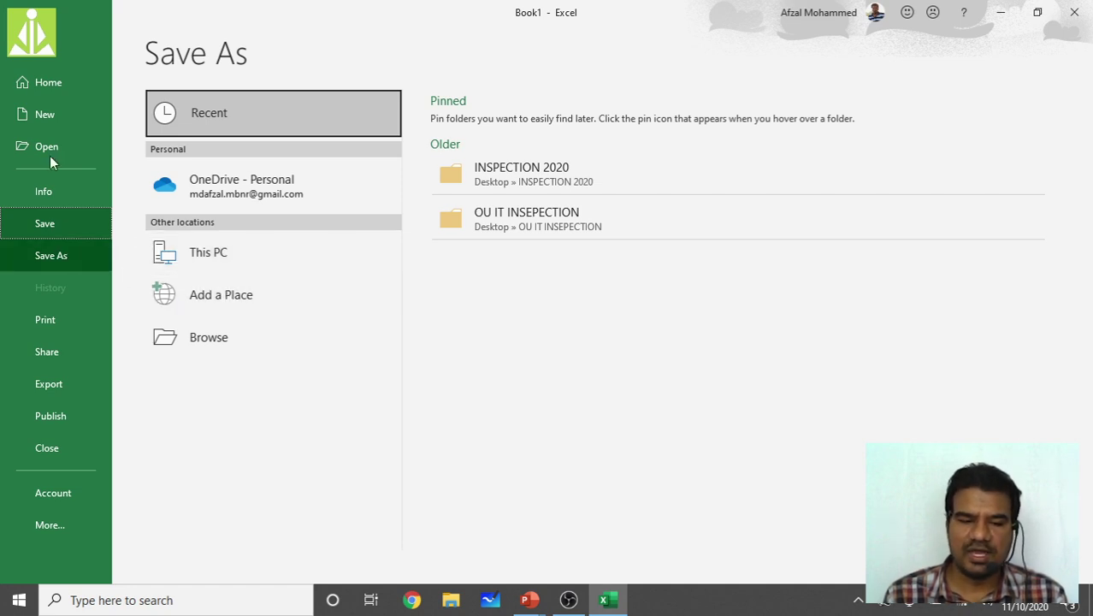
pyautogui.click(26, 56)
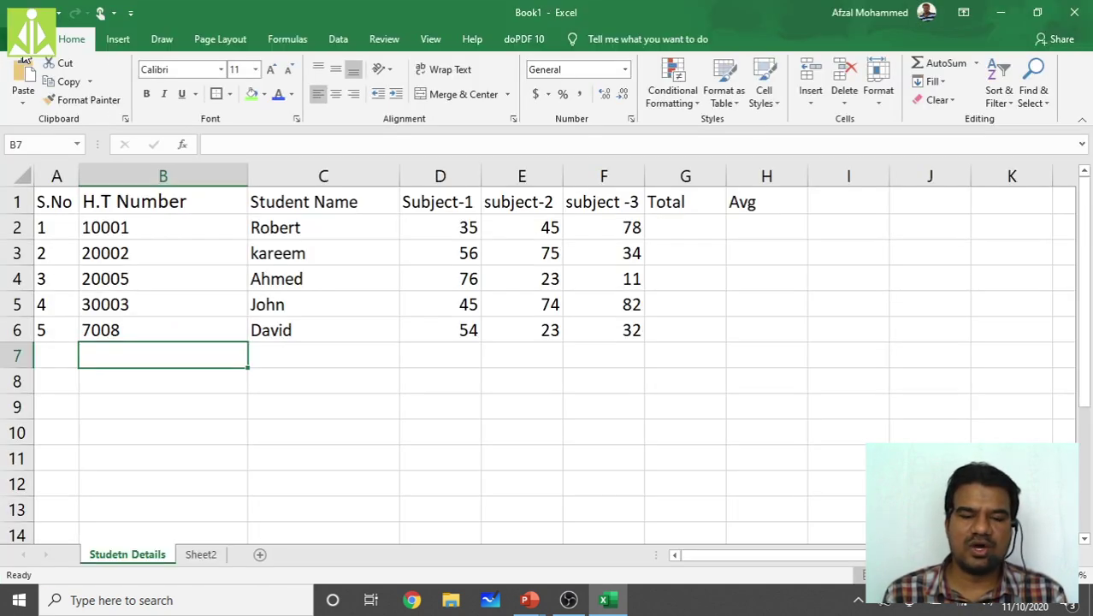
# Step: Start saving the workbook to the Documents folder on this PC and look through the available file types, keeping Excel Workbook
pyautogui.hotkey('ctrl', 's')
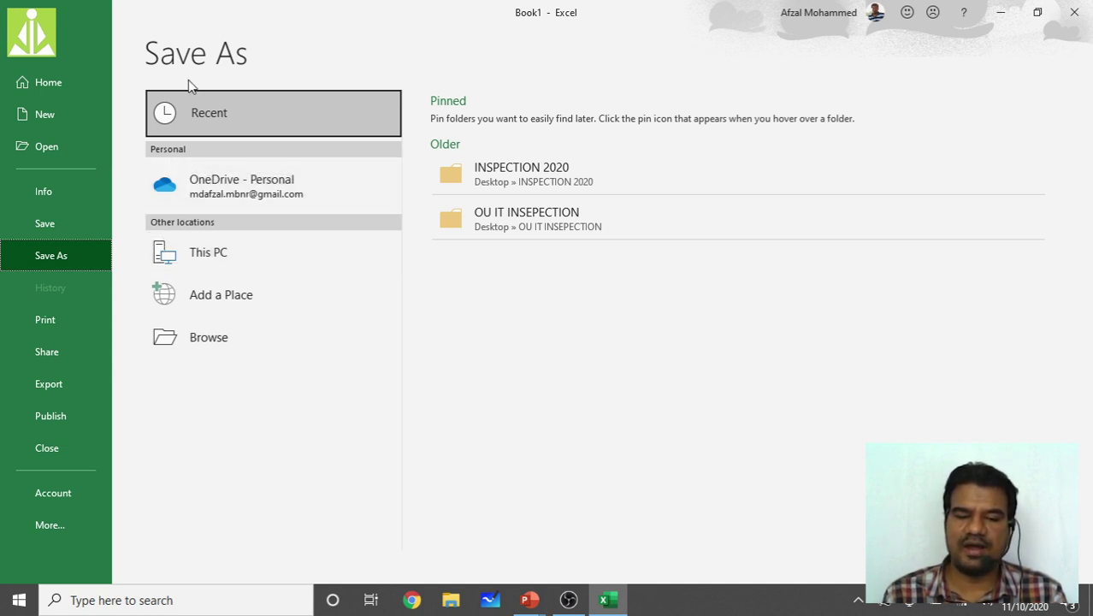
pyautogui.click(216, 258)
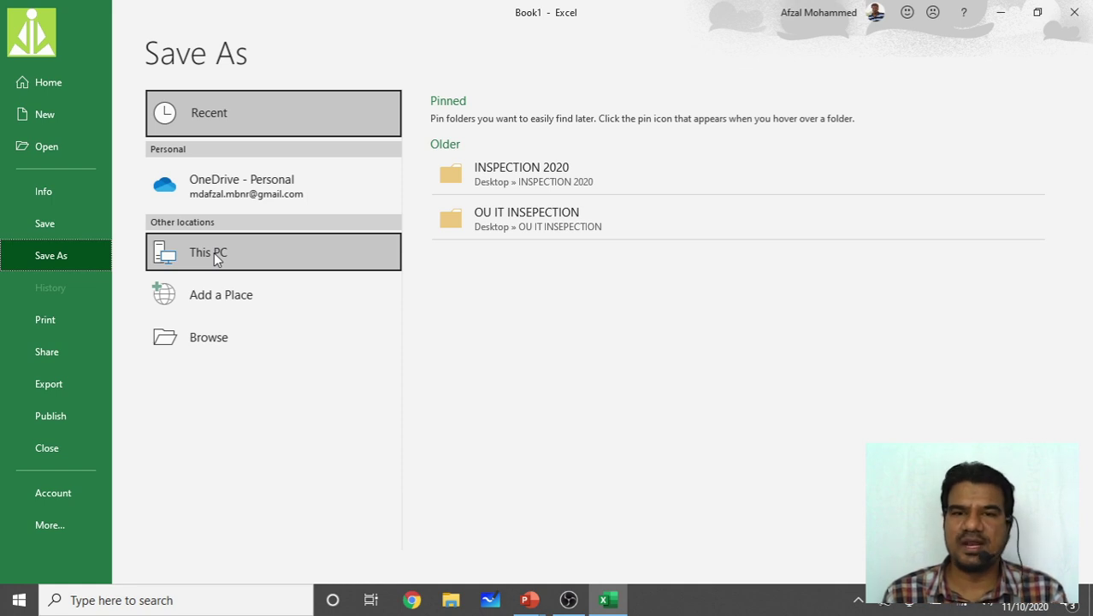
pyautogui.click(227, 262)
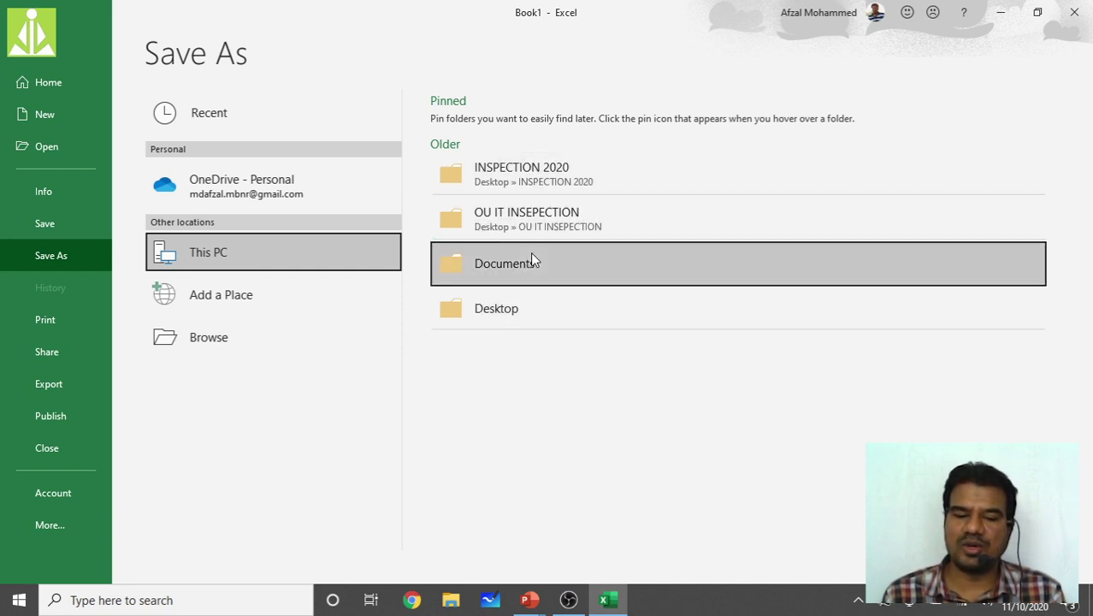
pyautogui.click(538, 272)
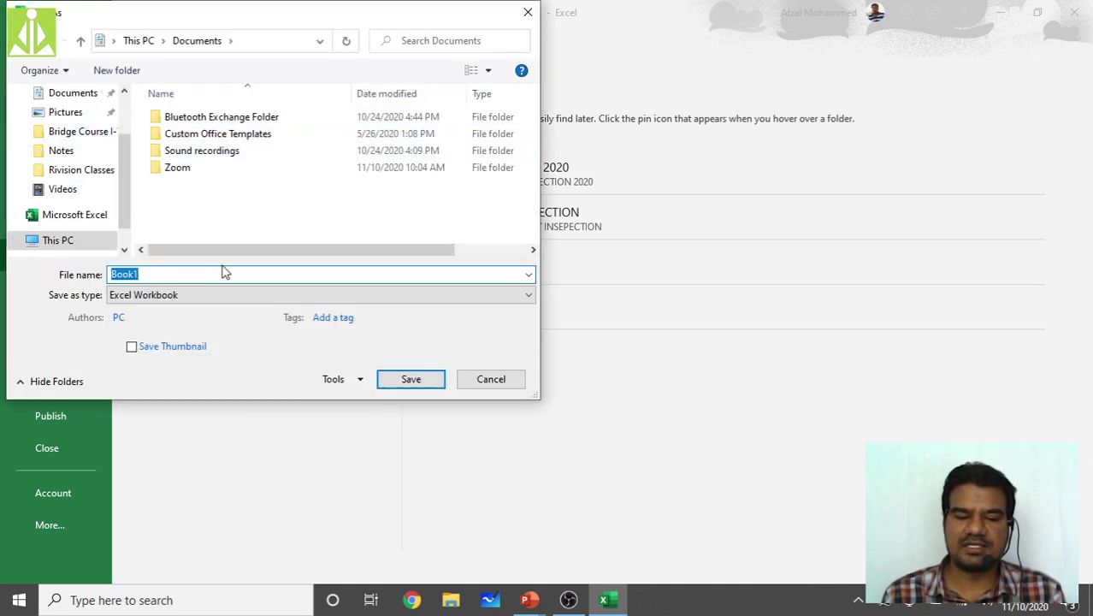
pyautogui.click(172, 306)
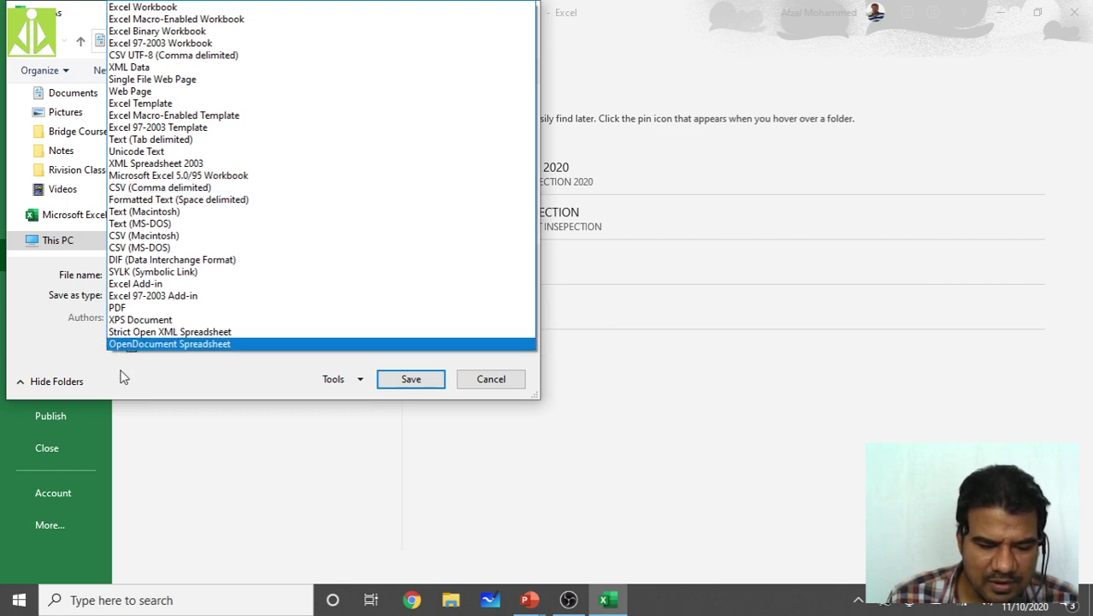
pyautogui.click(189, 12)
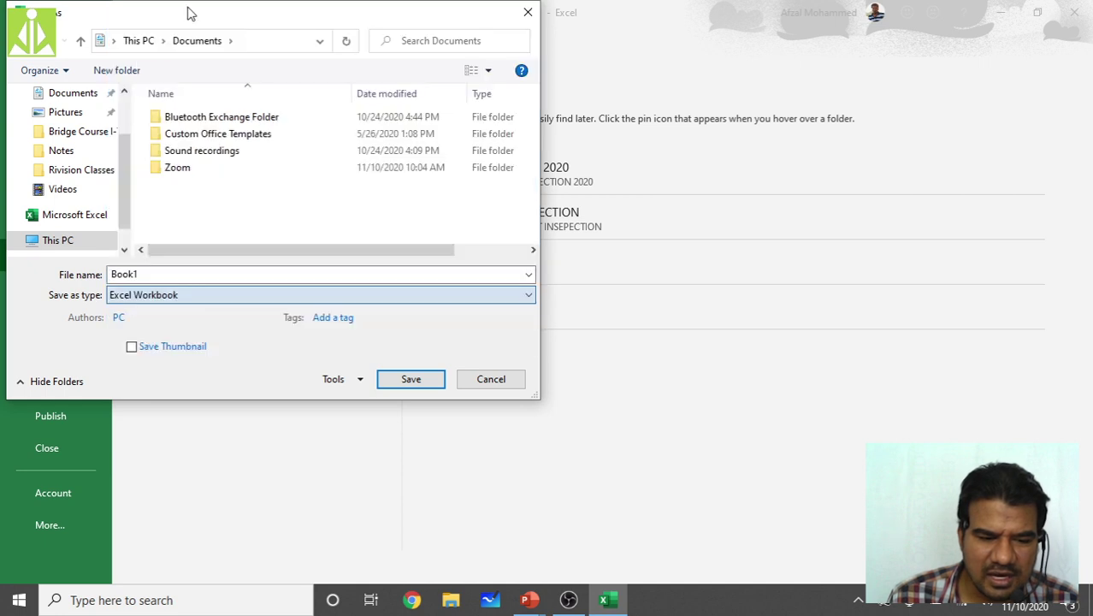
# Step: Name the file "Bridge Course Workbook" and save it
pyautogui.doubleClick(169, 272)
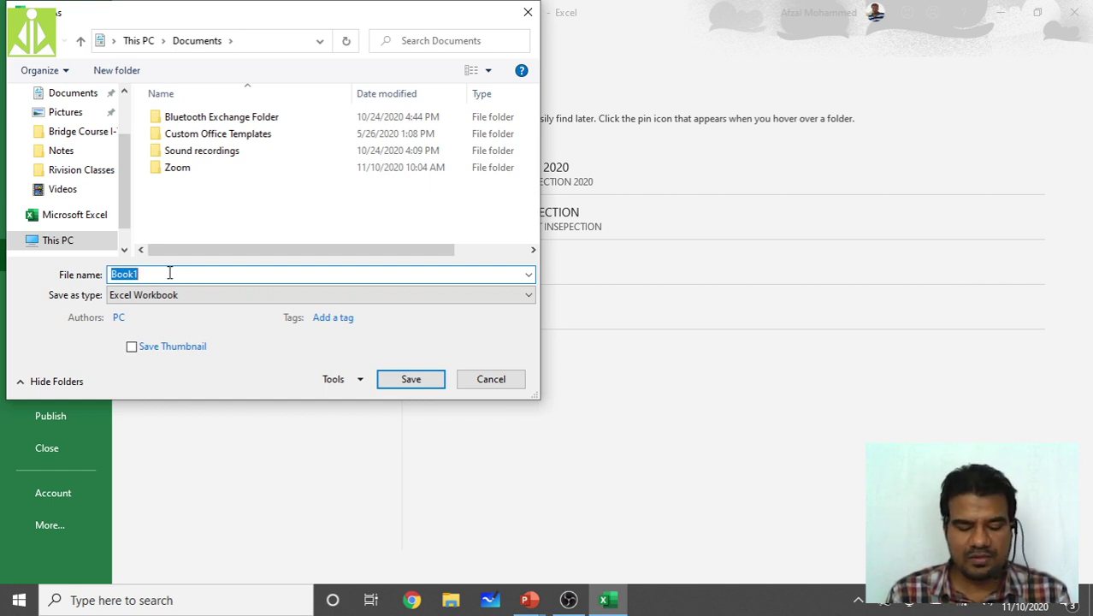
pyautogui.write('Bri')
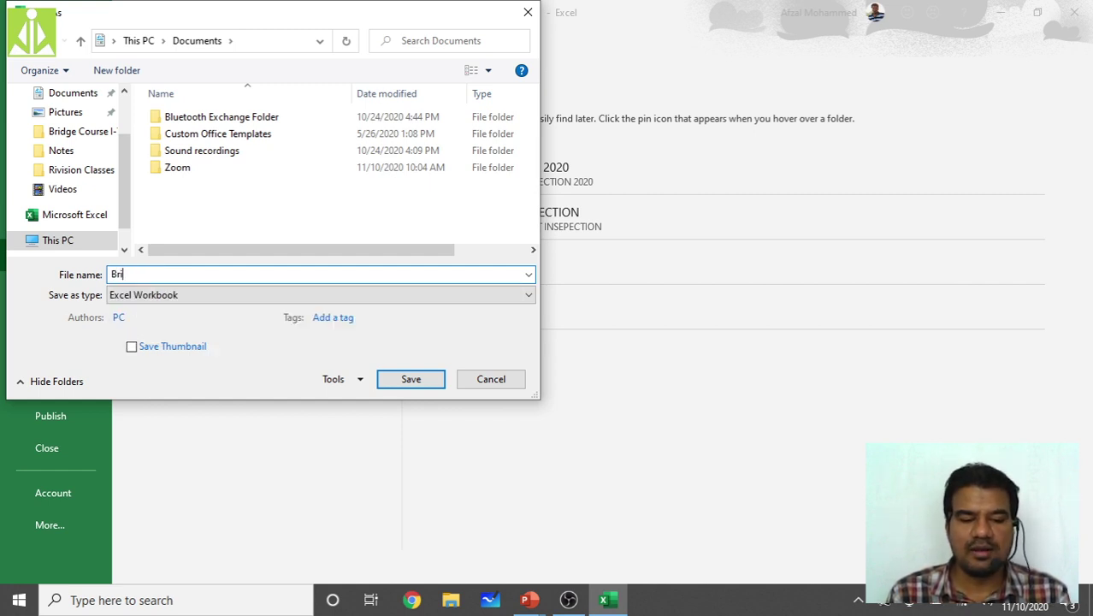
pyautogui.write('dge Cou')
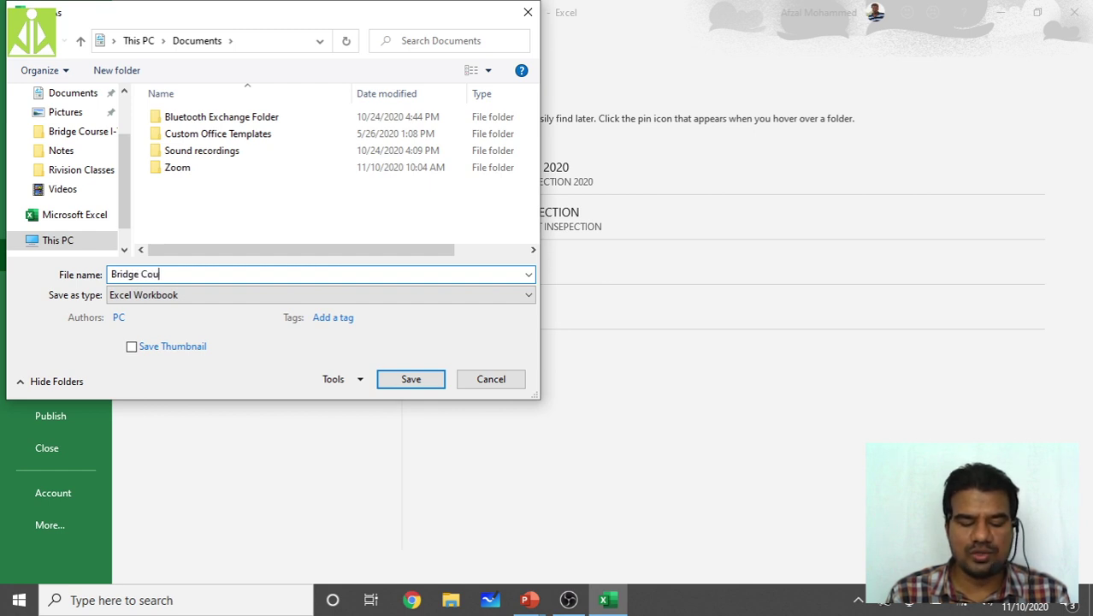
pyautogui.write('rse Work')
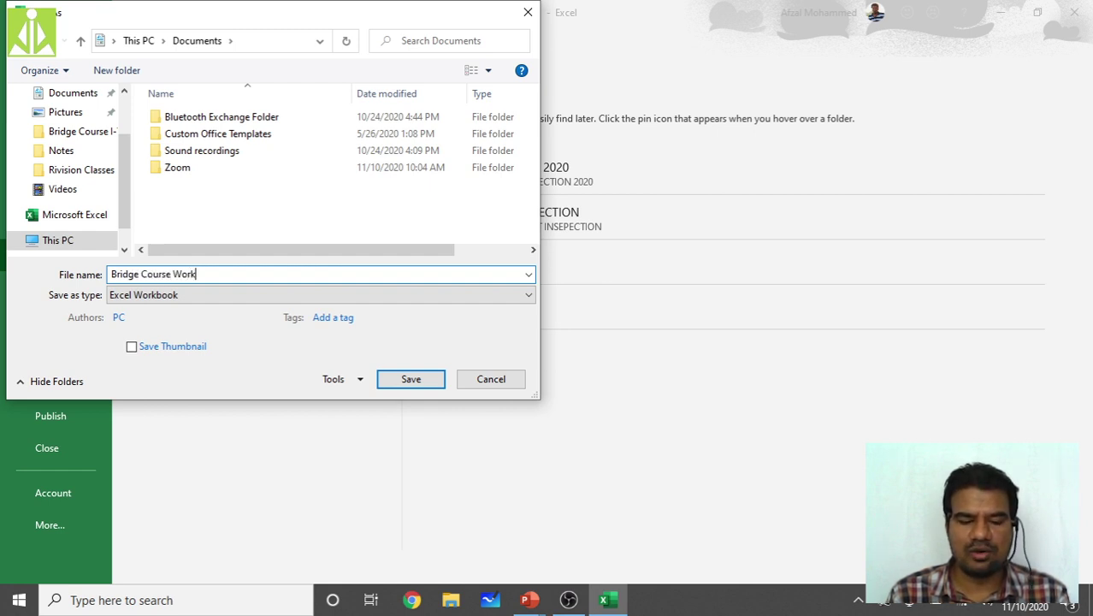
pyautogui.write('book')
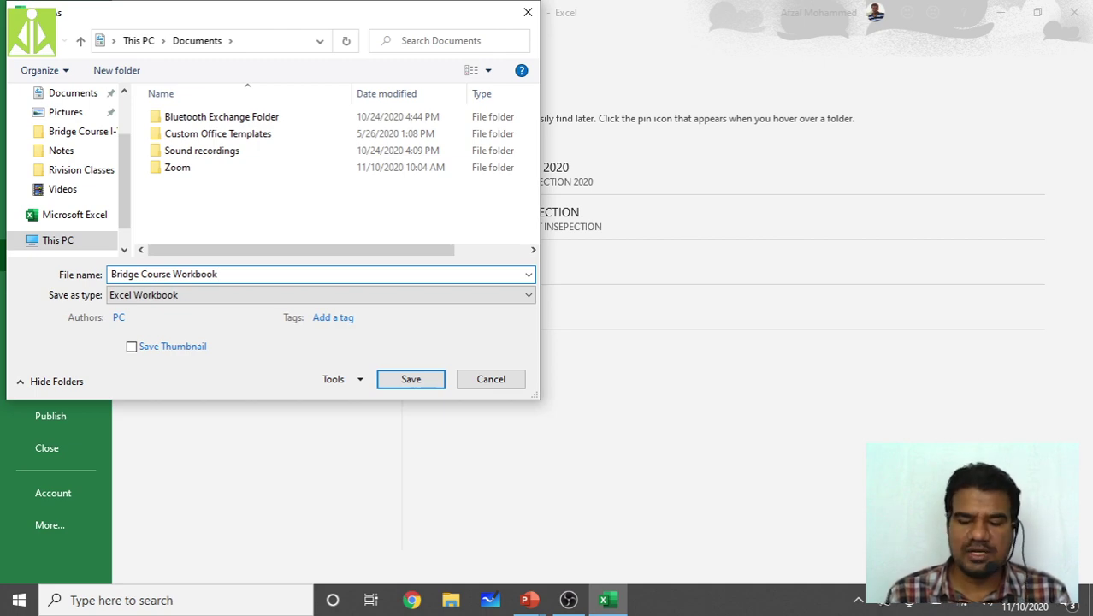
pyautogui.press('Return')
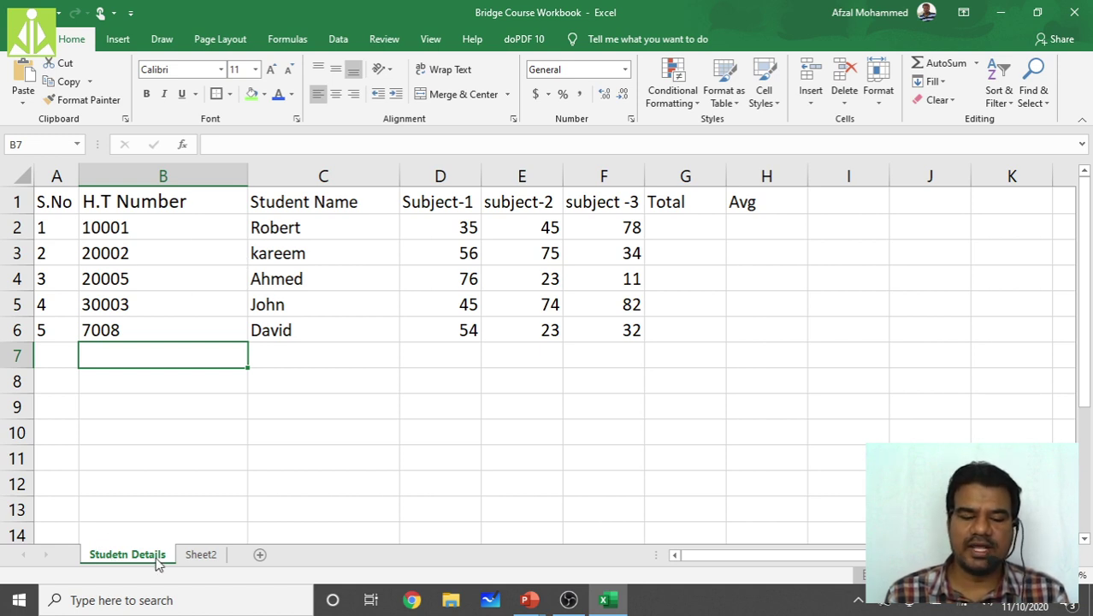
# Step: Switch to Sheet2 and enter the heading "S.No" in cell A1
pyautogui.click(198, 555)
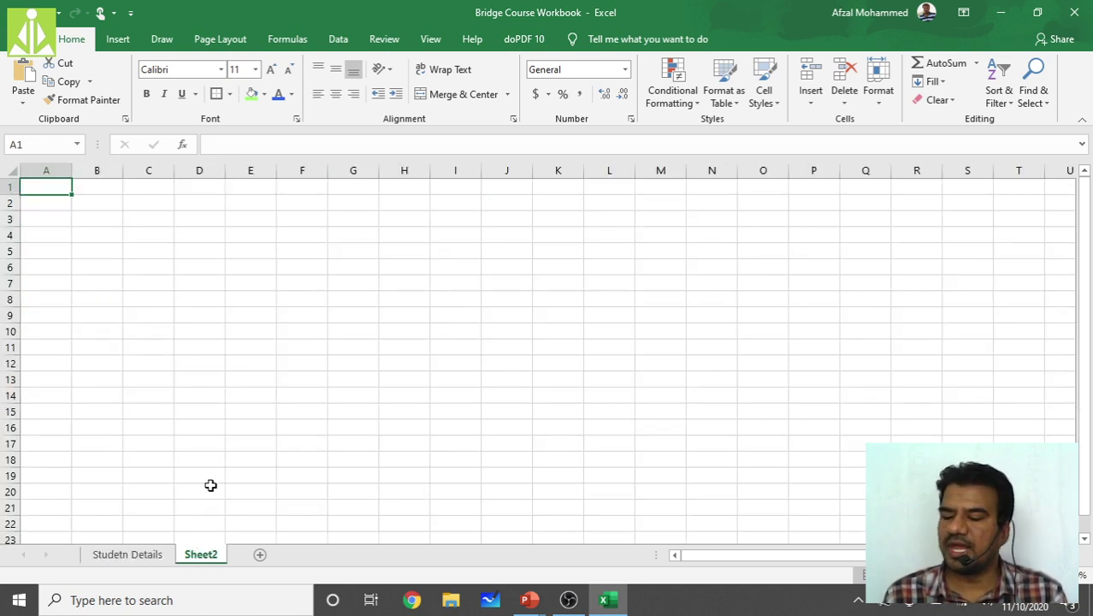
pyautogui.write('S.')
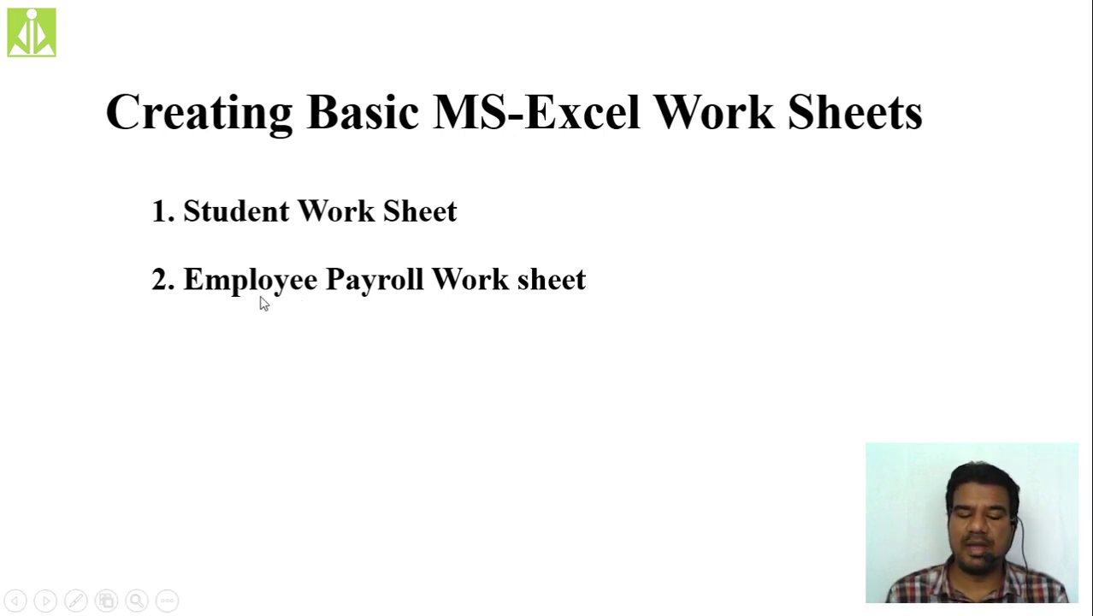
pyautogui.hotkey('alt', 'Tab')
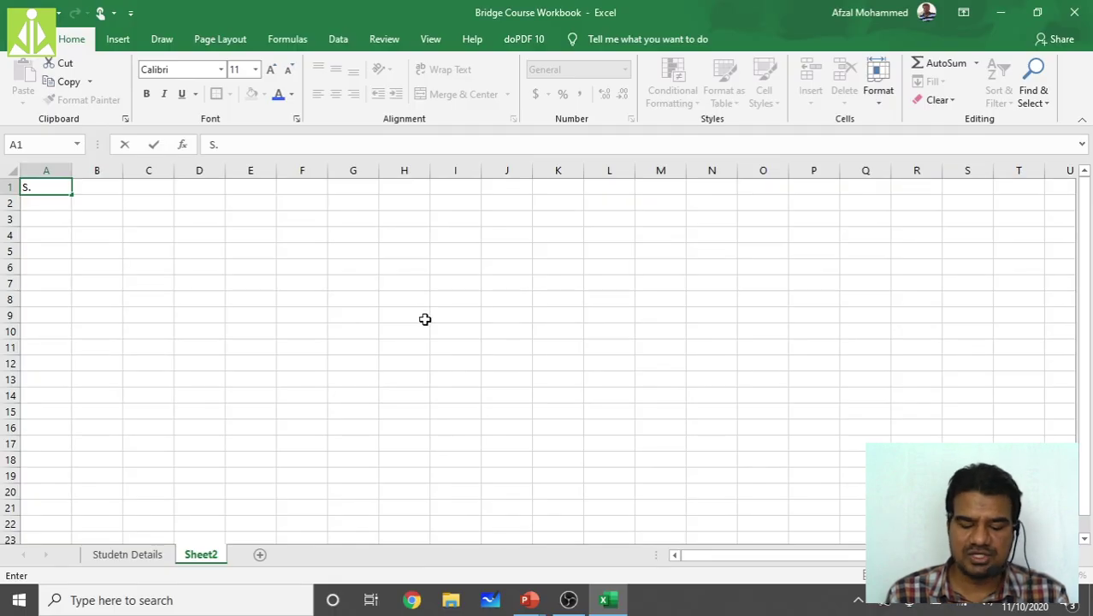
pyautogui.write('No')
pyautogui.press('Tab')
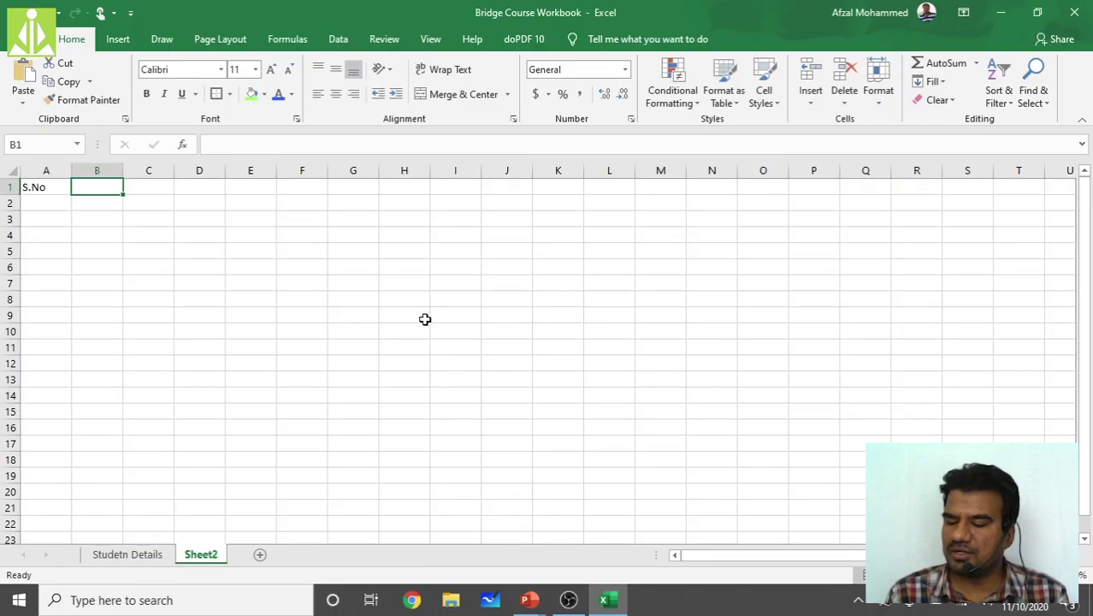
# Step: Enter the headings "E_ID", "E-Name" and "Basic" in cells B1, C1 and D1 of Sheet2
pyautogui.write('E')
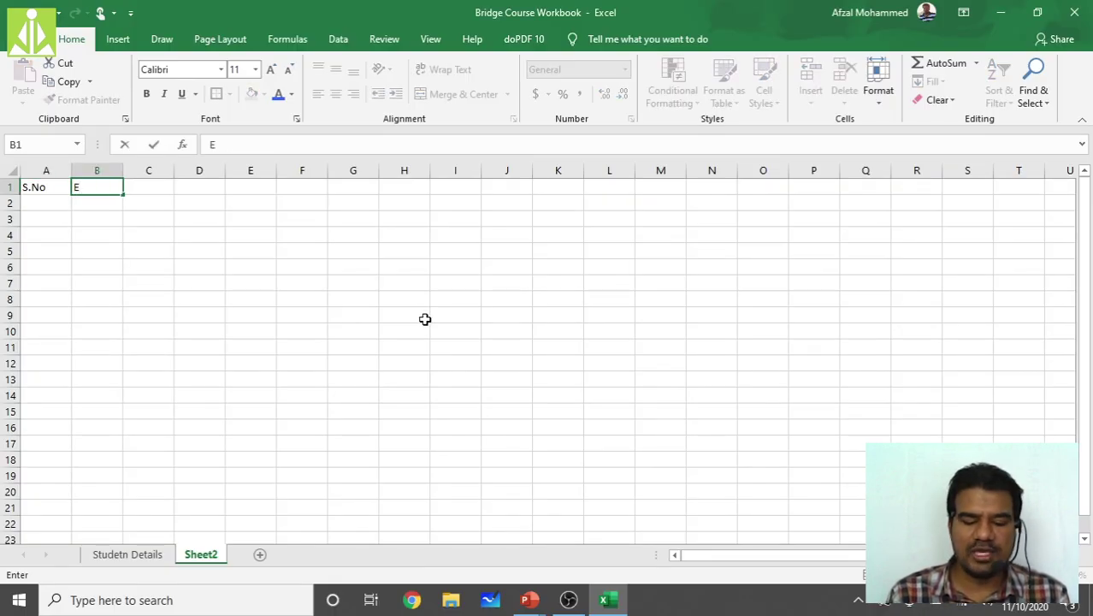
pyautogui.write('_ID')
pyautogui.press('Tab')
pyautogui.write('E')
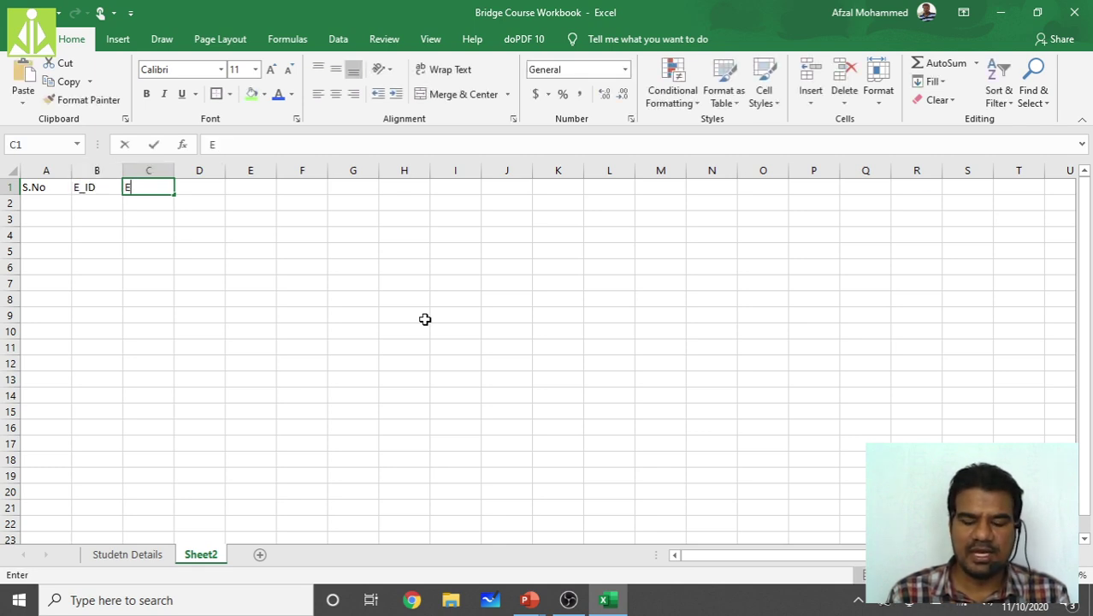
pyautogui.write('-Name')
pyautogui.press('Tab')
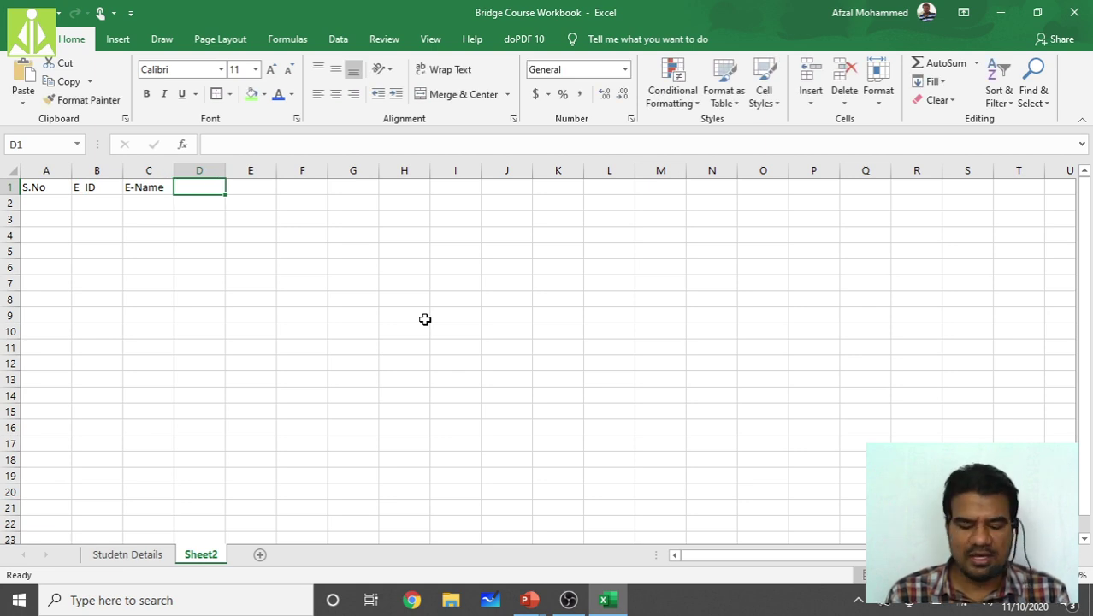
pyautogui.write('Basic')
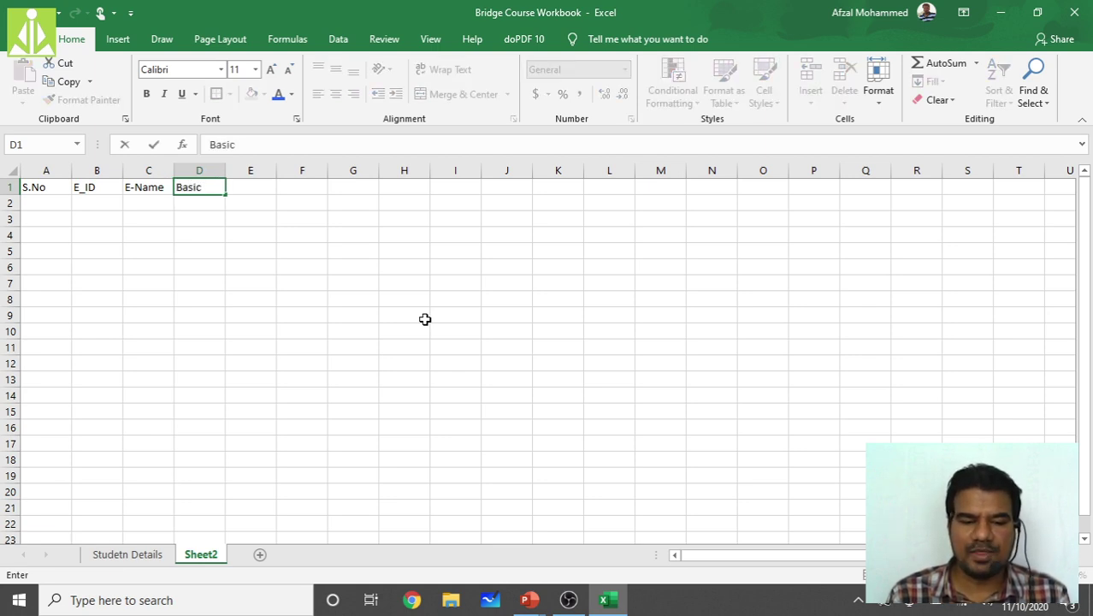
pyautogui.hotkey('ctrl', 'Return')
pyautogui.press('Left')
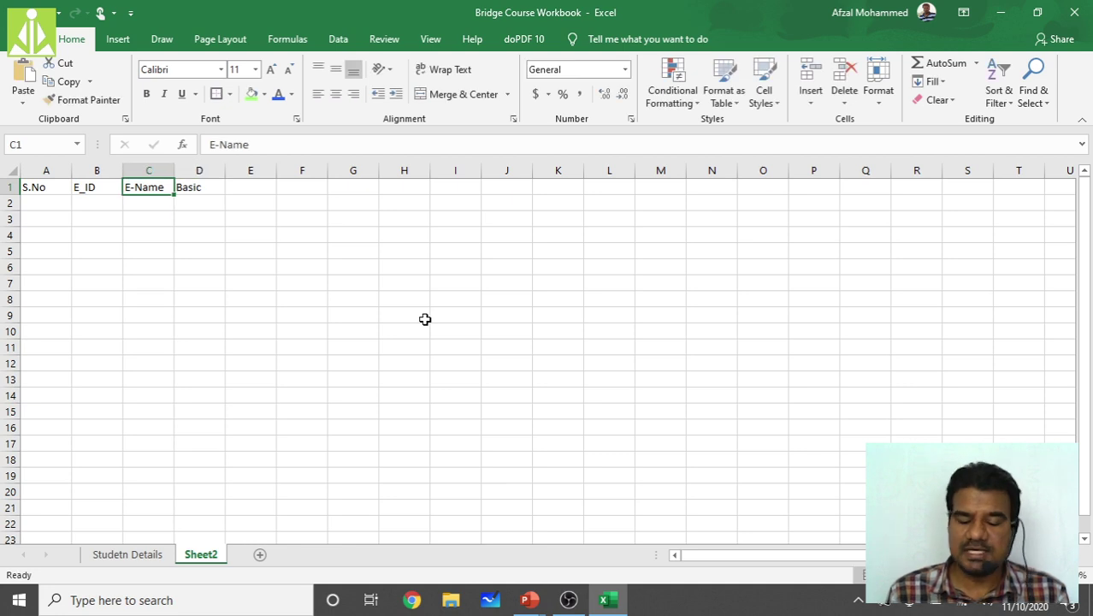
# Step: Overwrite the E-Name heading in cell C1 with "apple"
pyautogui.click(398, 360)
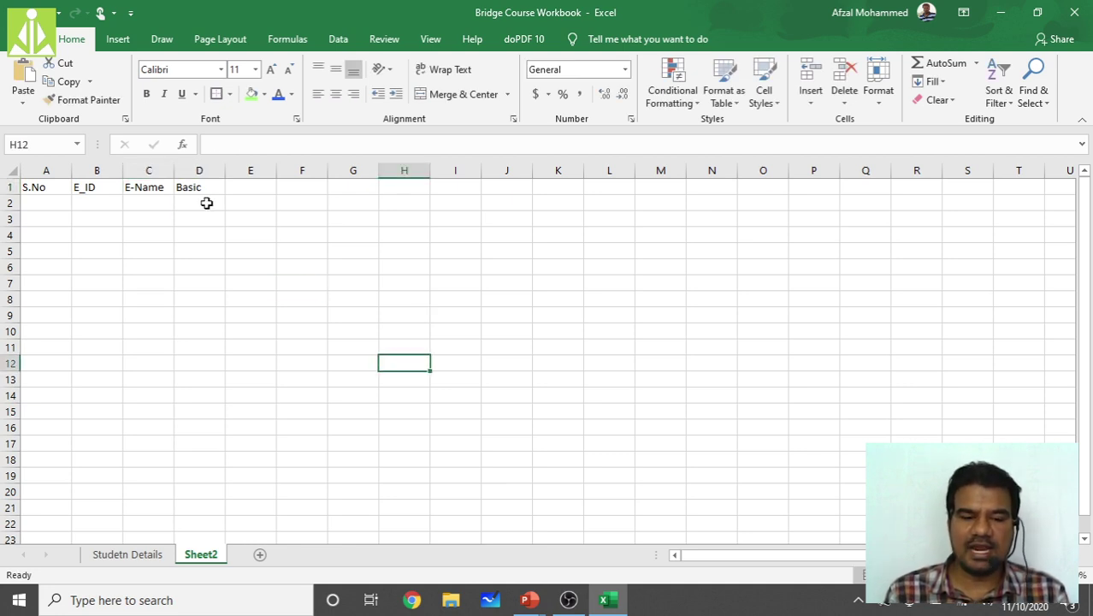
pyautogui.click(137, 194)
pyautogui.click(249, 364)
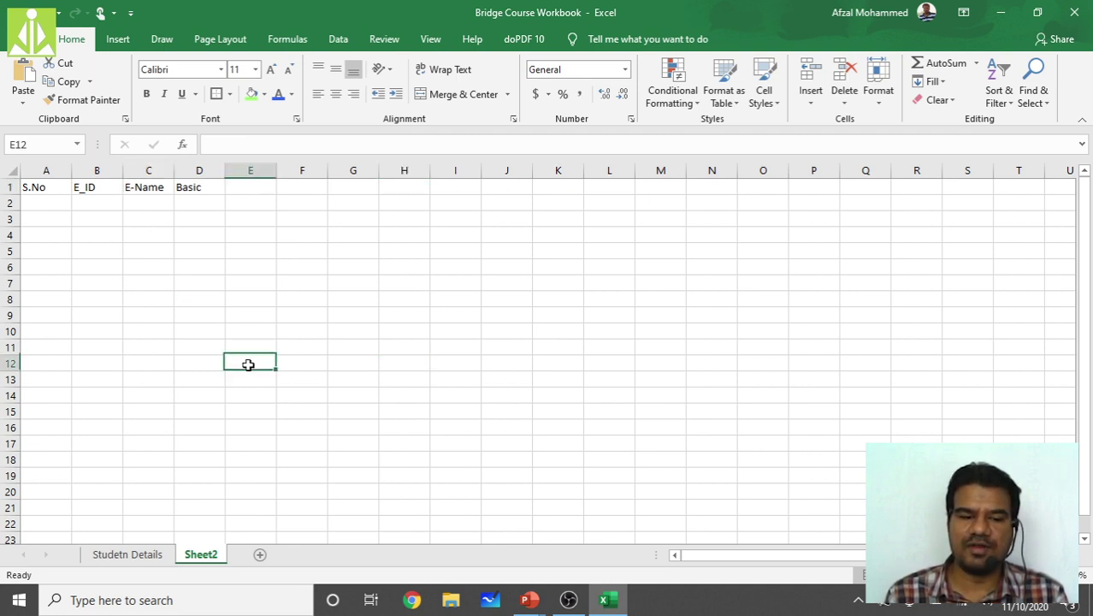
pyautogui.click(141, 189)
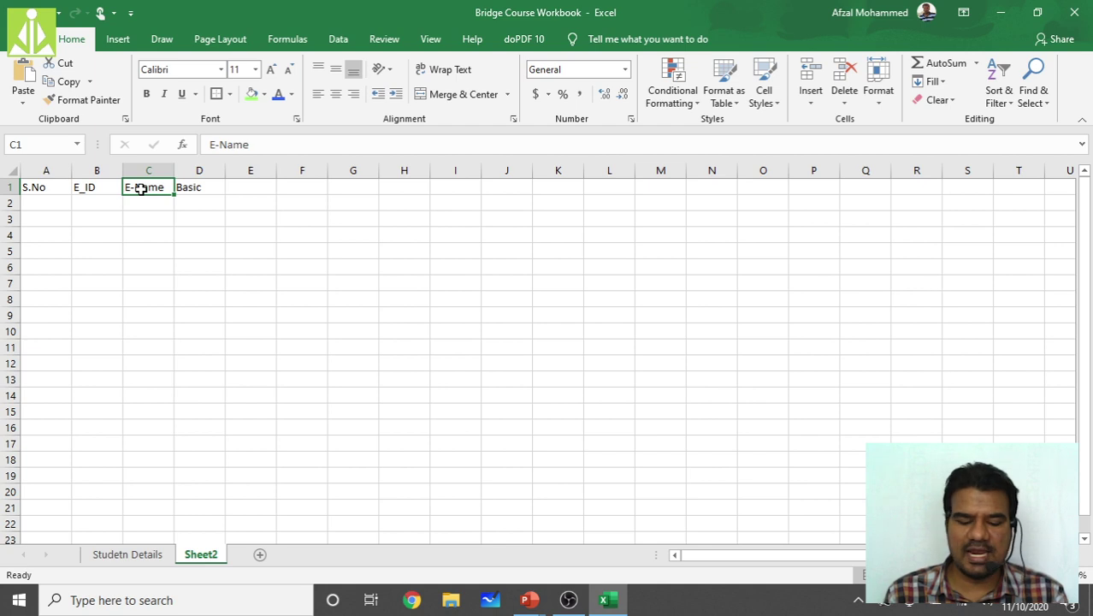
pyautogui.write('kadjsfkj')
pyautogui.press('BackSpace')
pyautogui.press('BackSpace')
pyautogui.press('BackSpace')
pyautogui.press('BackSpace')
pyautogui.press('BackSpace')
pyautogui.press('BackSpace')
pyautogui.press('BackSpace')
pyautogui.press('BackSpace')
pyautogui.write('apple')
pyautogui.click(190, 258)
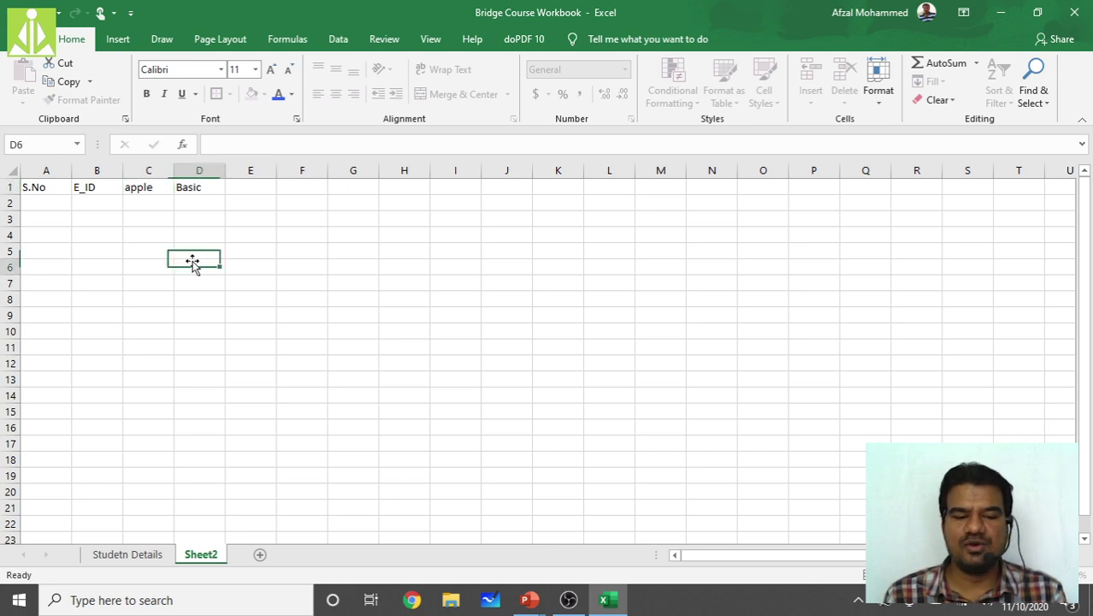
# Step: Replace "apple" in cell C1 with 1 and undo that replacement
pyautogui.click(151, 189)
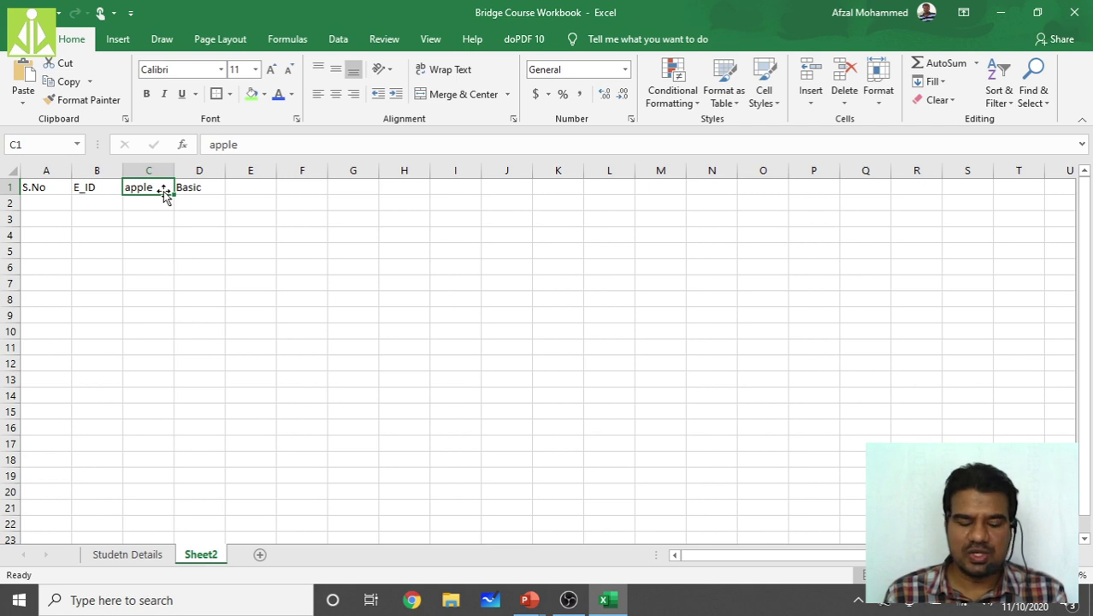
pyautogui.moveTo(163, 194)
pyautogui.mouseDown()
pyautogui.moveTo(166, 212)
pyautogui.moveTo(201, 193)
pyautogui.moveTo(150, 190)
pyautogui.mouseUp()
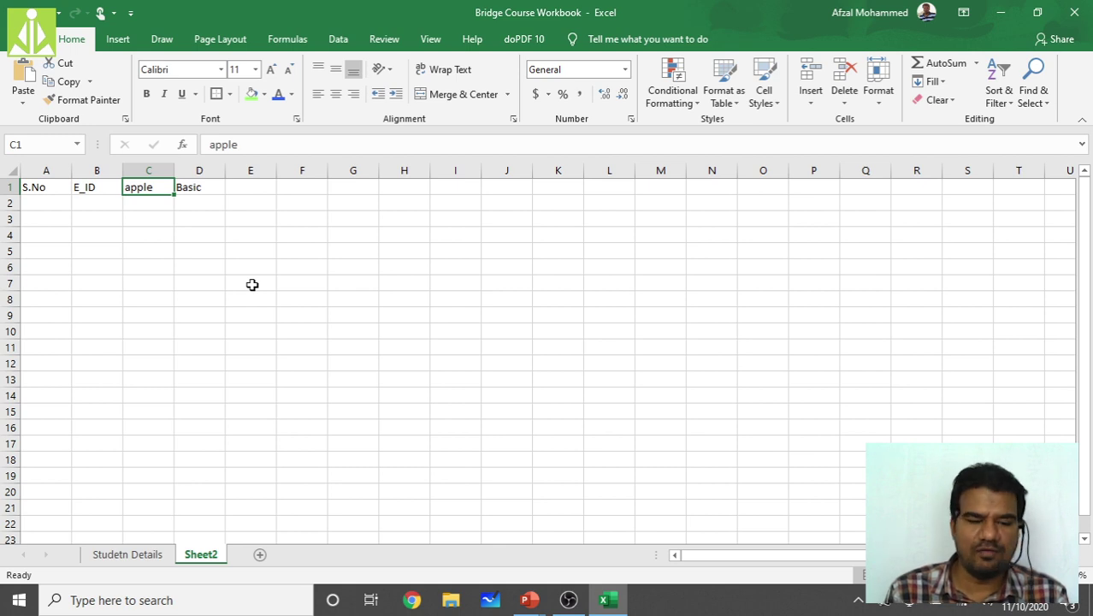
pyautogui.write('1')
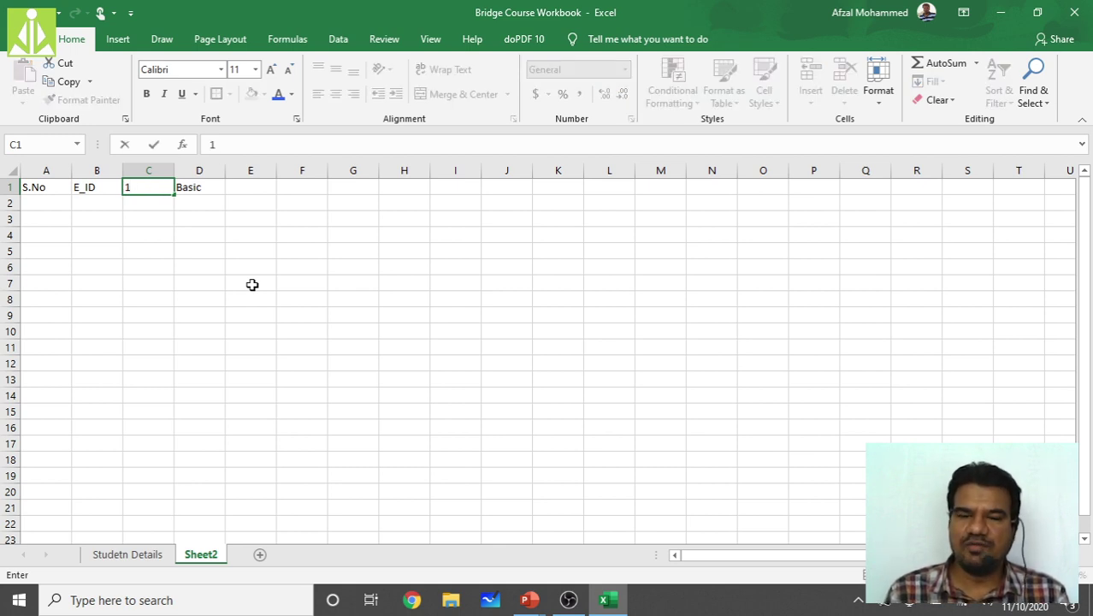
pyautogui.click(299, 301)
pyautogui.click(148, 186)
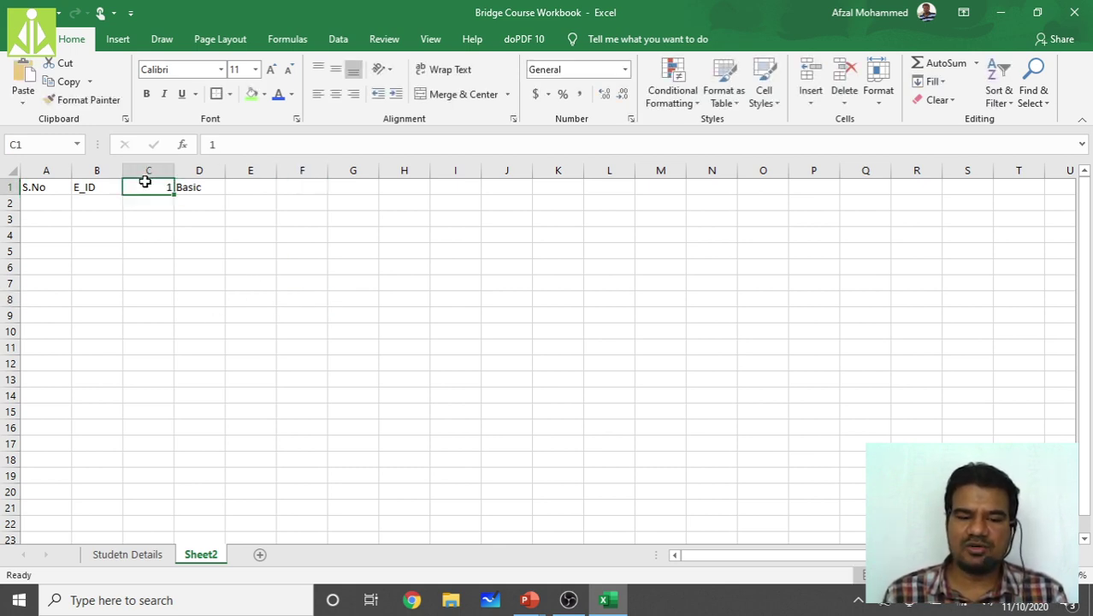
pyautogui.hotkey('ctrl', 'z')
pyautogui.click(232, 269)
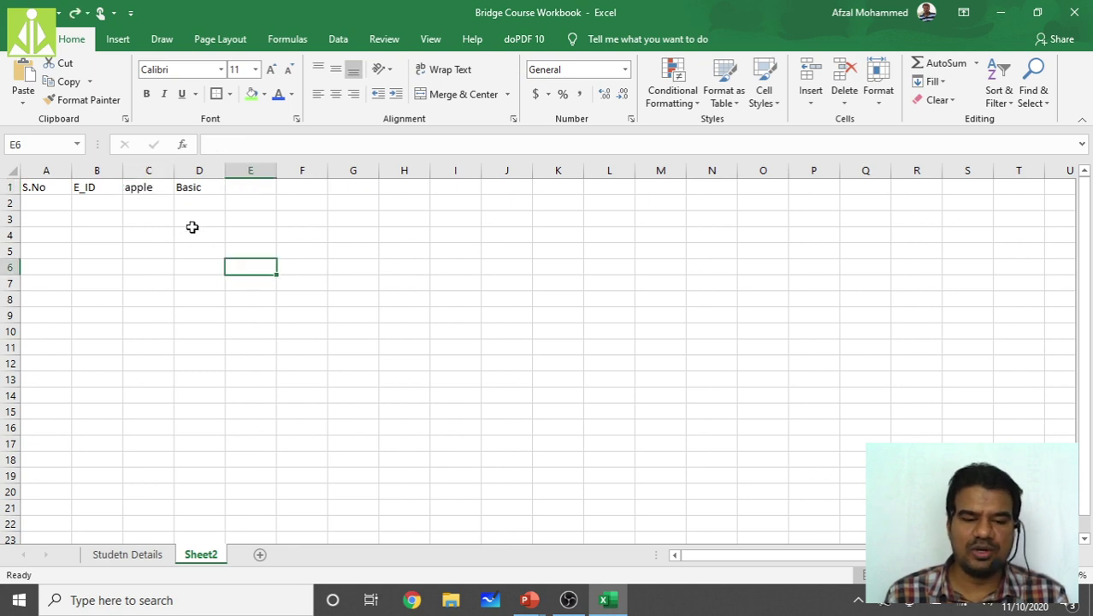
# Step: Append 1 to the existing text in cell C1 so that it reads "apple1"
pyautogui.click(148, 185)
pyautogui.click(274, 147)
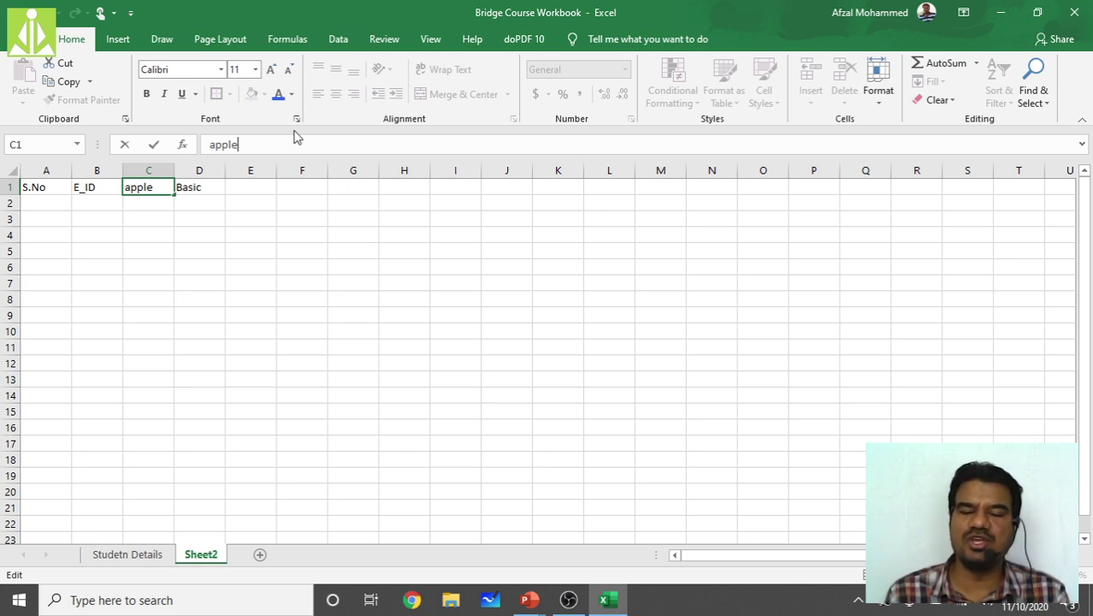
pyautogui.write('1')
pyautogui.press('Return')
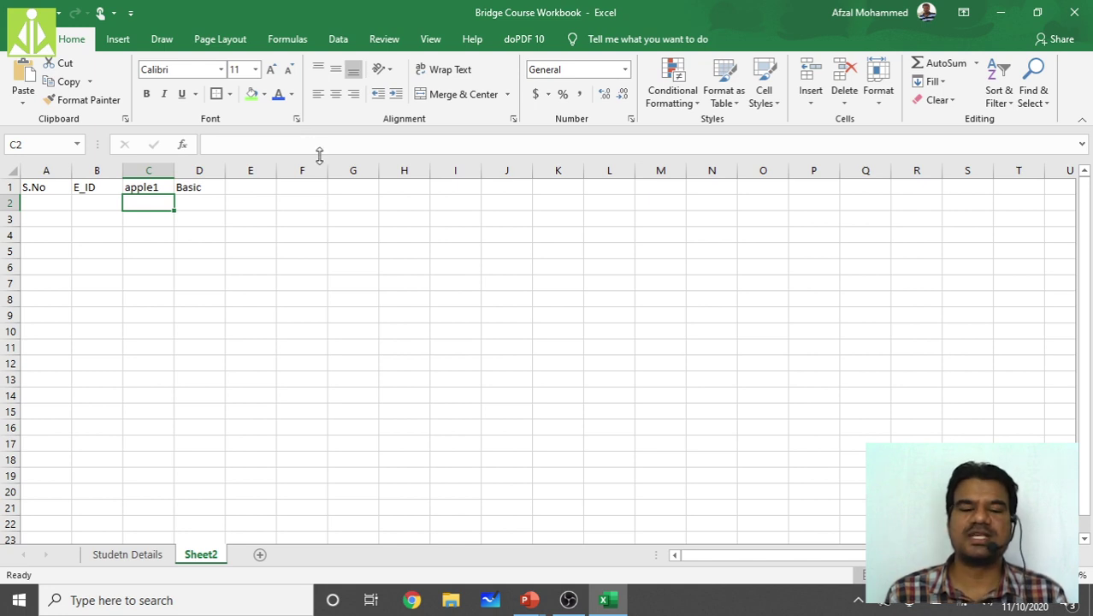
pyautogui.click(156, 187)
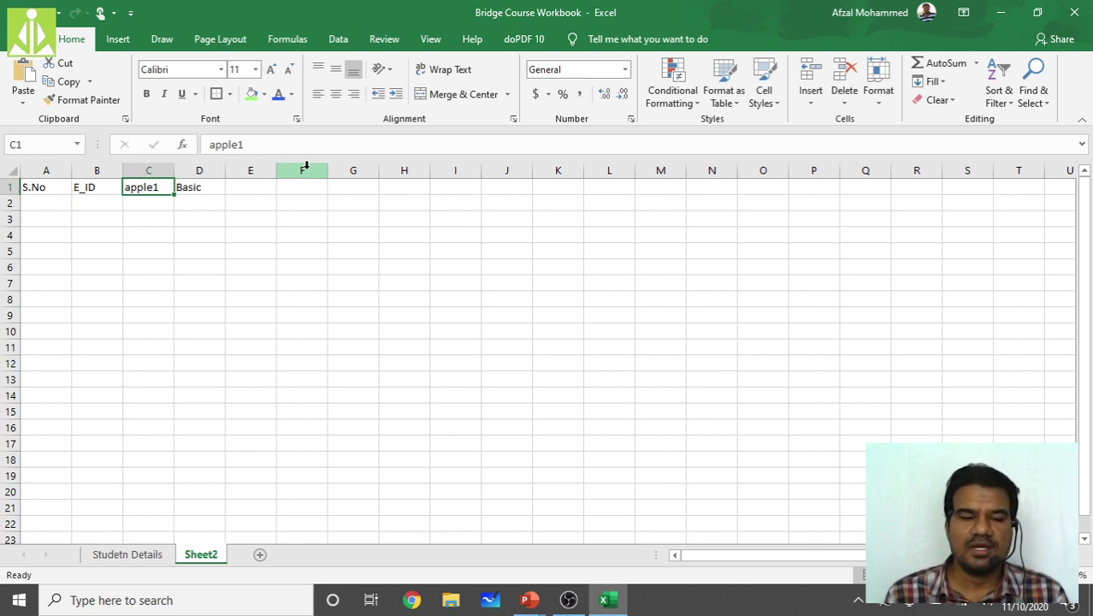
pyautogui.click(340, 145)
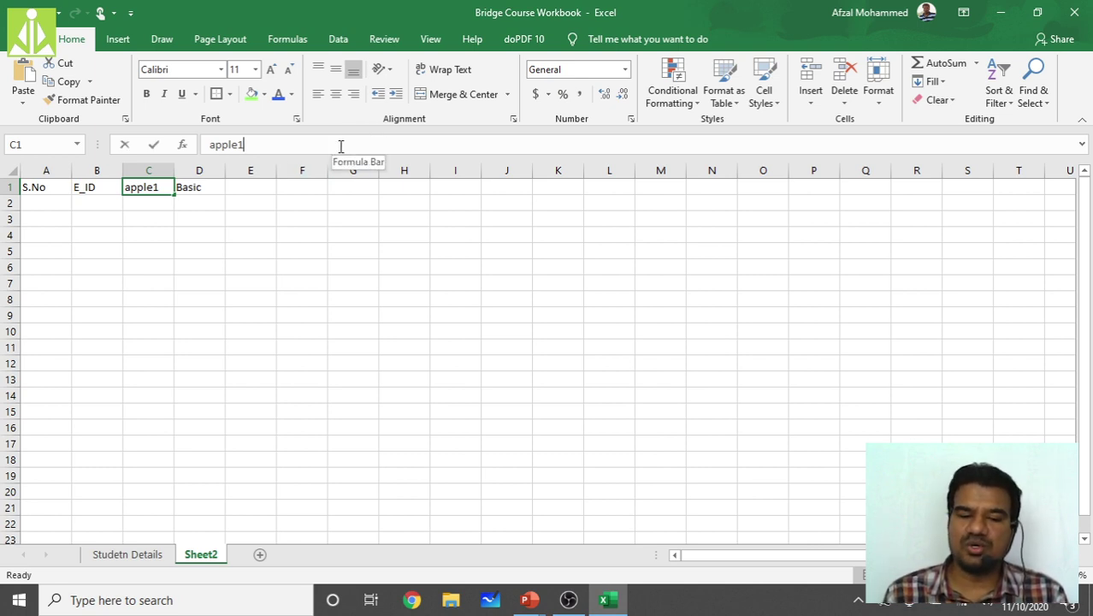
pyautogui.doubleClick(161, 185)
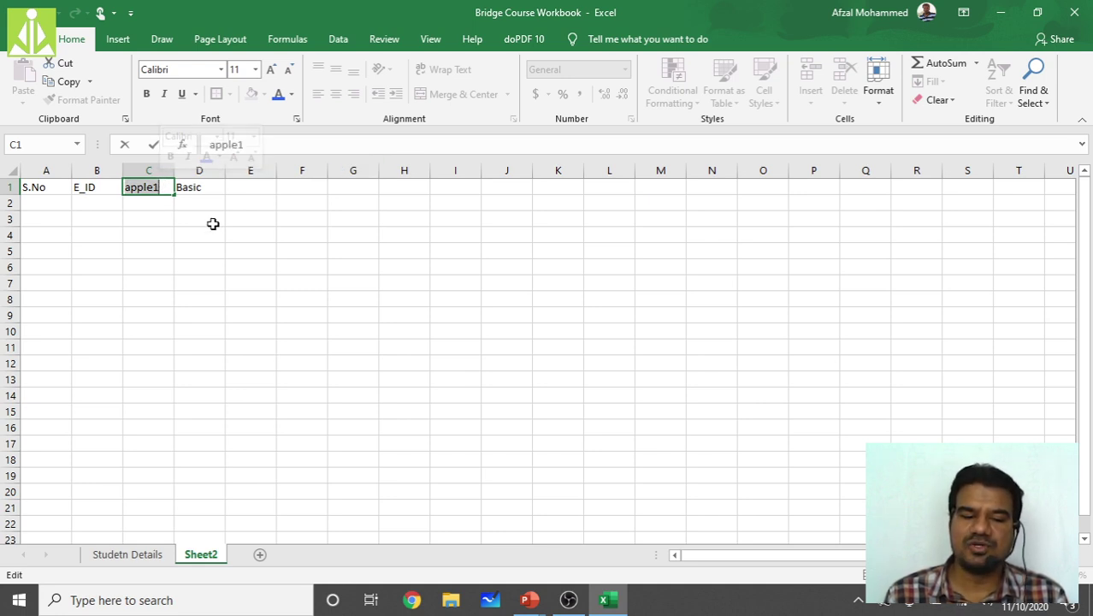
pyautogui.click(187, 295)
pyautogui.click(158, 188)
pyautogui.doubleClick(163, 187)
pyautogui.click(162, 325)
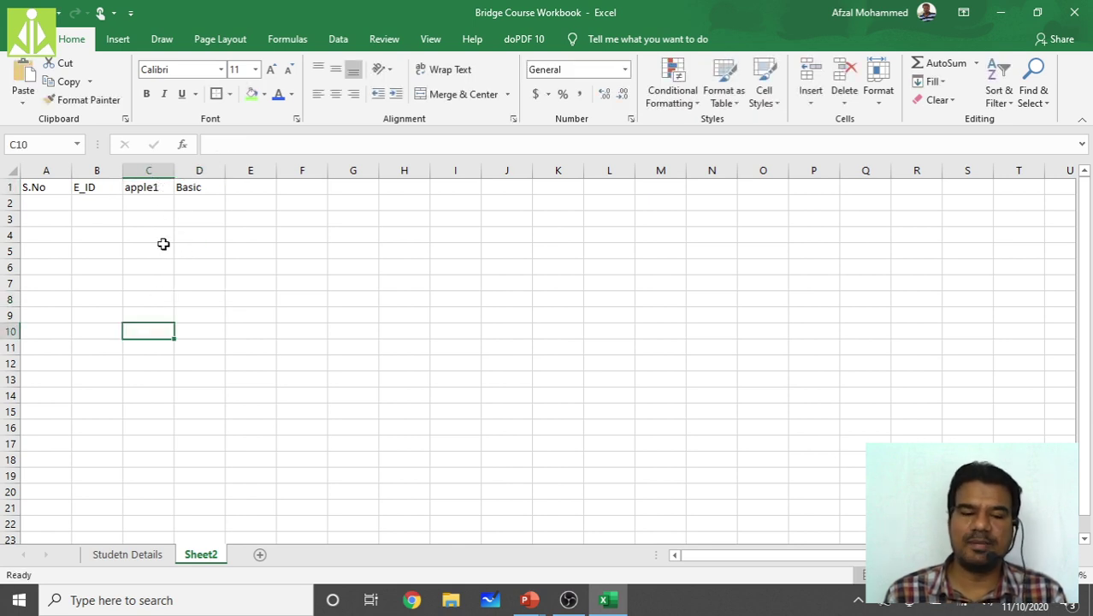
# Step: Edit the text inside cell C1 to remove the trailing 1, leaving "apple"
pyautogui.doubleClick(151, 187)
pyautogui.press('Left')
pyautogui.press('Left')
pyautogui.press('Left')
pyautogui.press('Left')
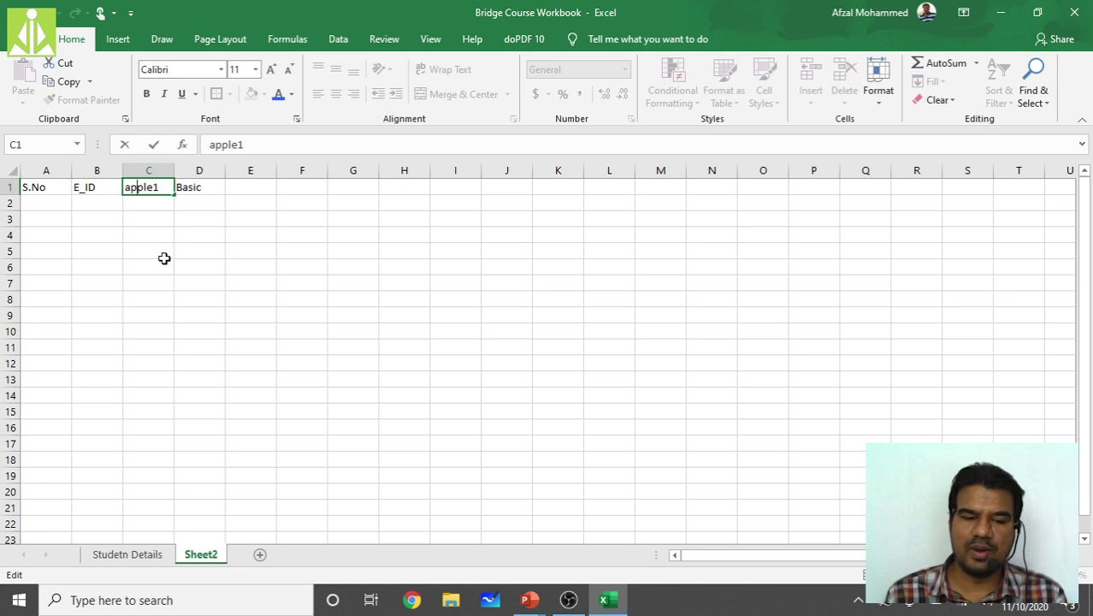
pyautogui.press('Right')
pyautogui.press('Right')
pyautogui.press('Right')
pyautogui.press('Right')
pyautogui.press('Right')
pyautogui.press('BackSpace')
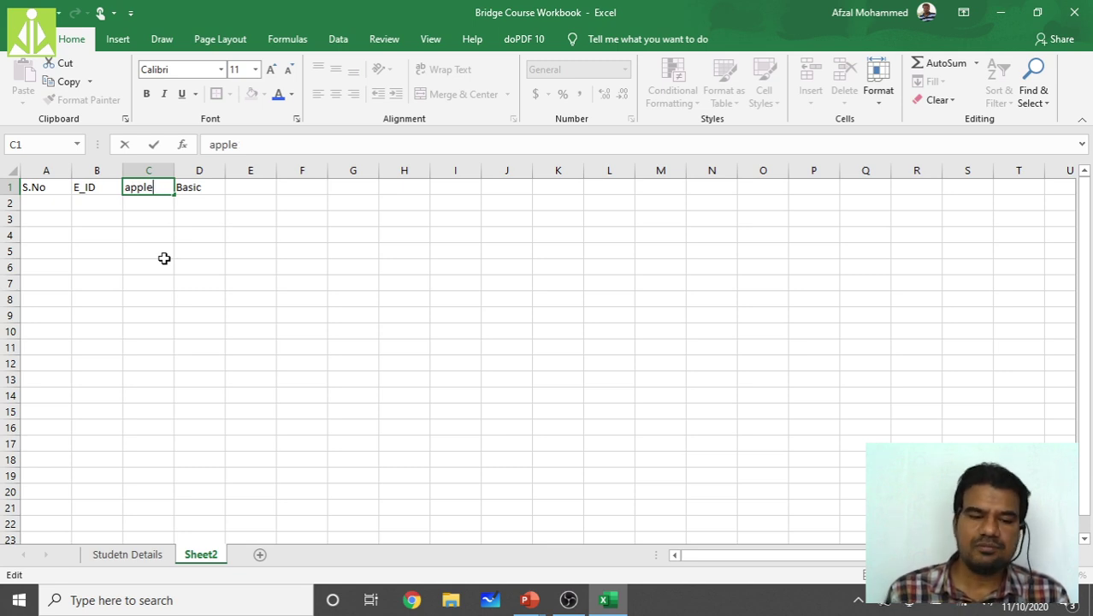
pyautogui.moveTo(165, 258); pyautogui.dragTo(164, 265)
pyautogui.click(168, 190)
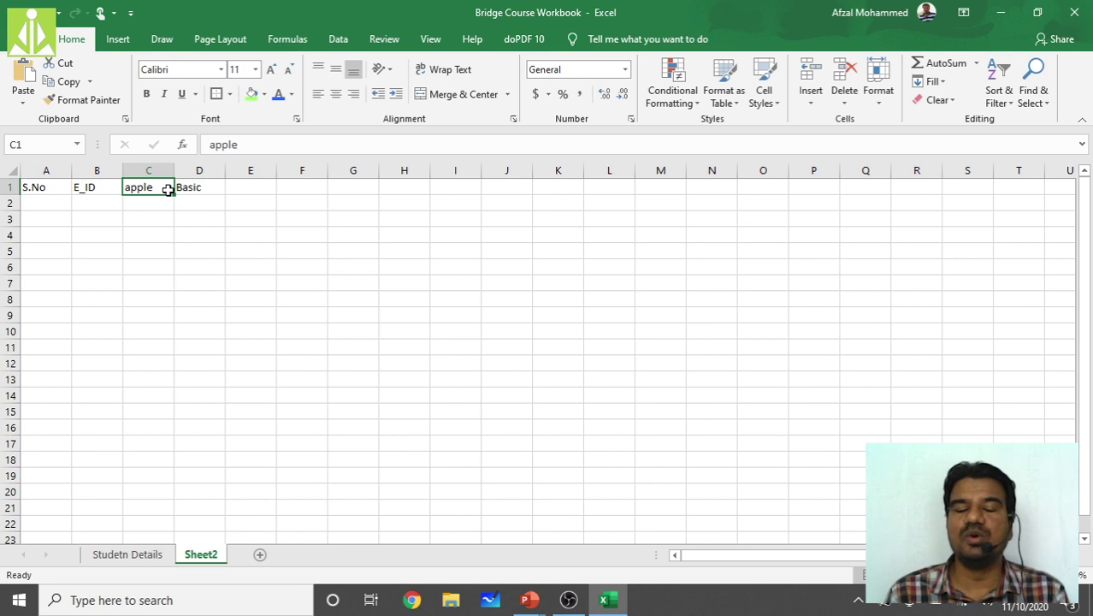
# Step: Try overwriting cell C1 with "two", erase it and restore the text "apple"
pyautogui.click(181, 248)
pyautogui.click(149, 188)
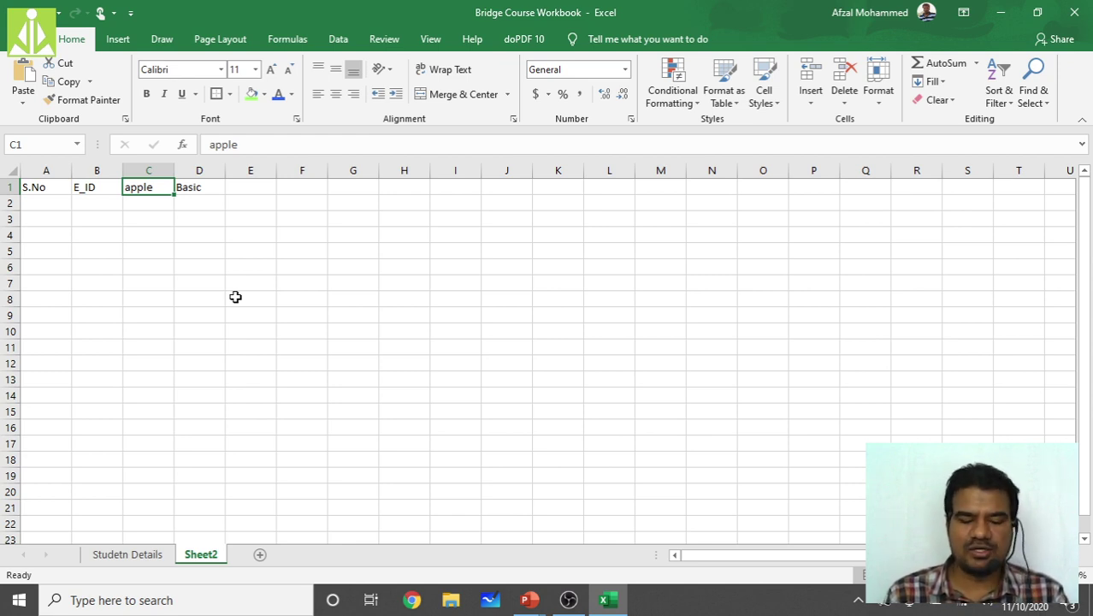
pyautogui.write('two')
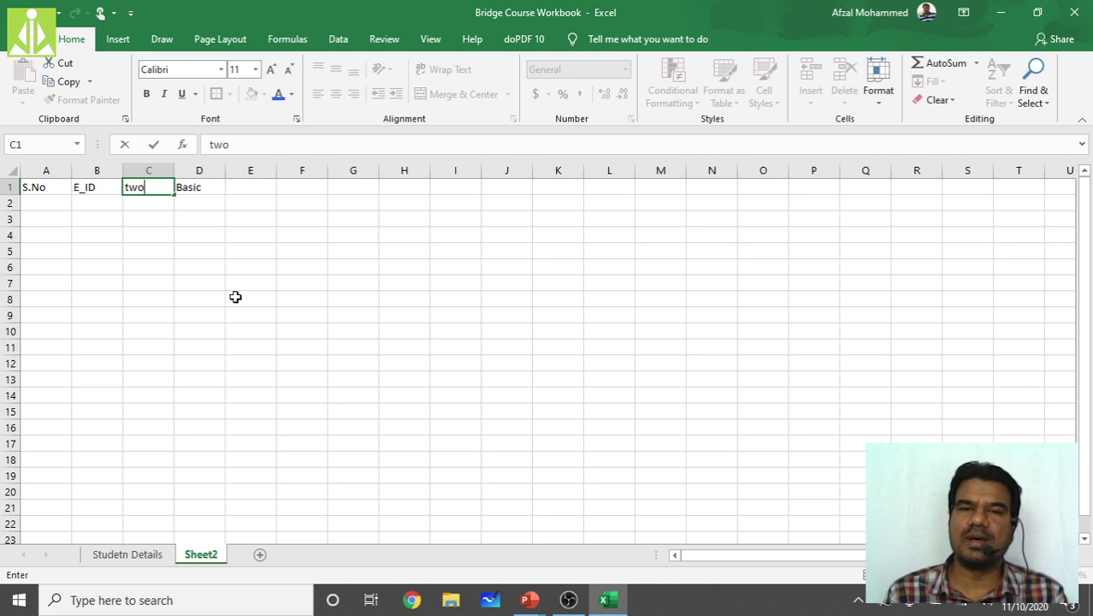
pyautogui.press('BackSpace')
pyautogui.press('BackSpace')
pyautogui.press('BackSpace')
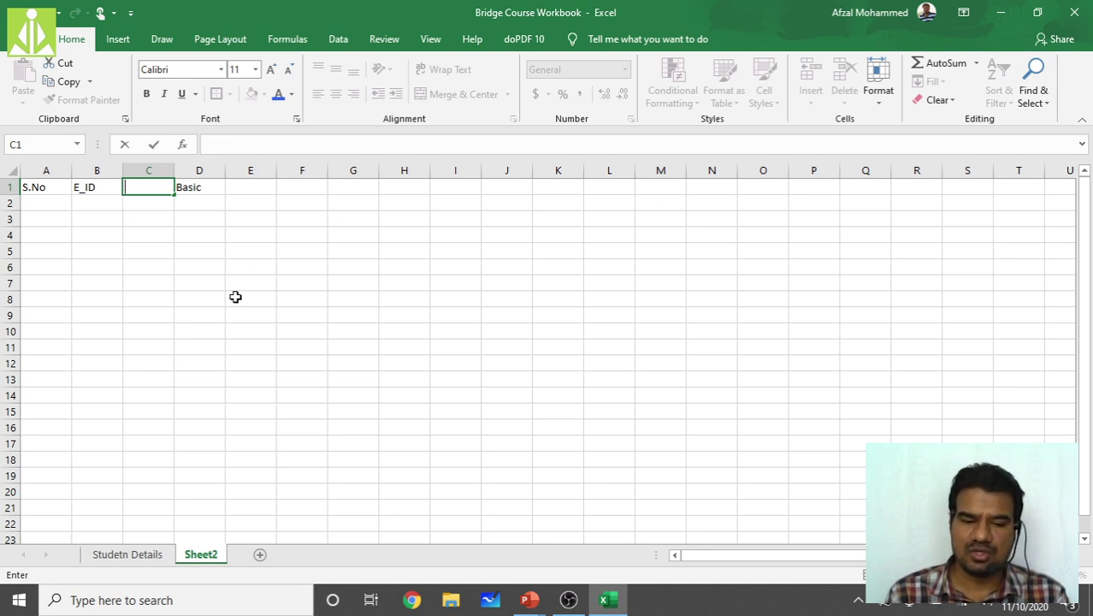
pyautogui.write('apple')
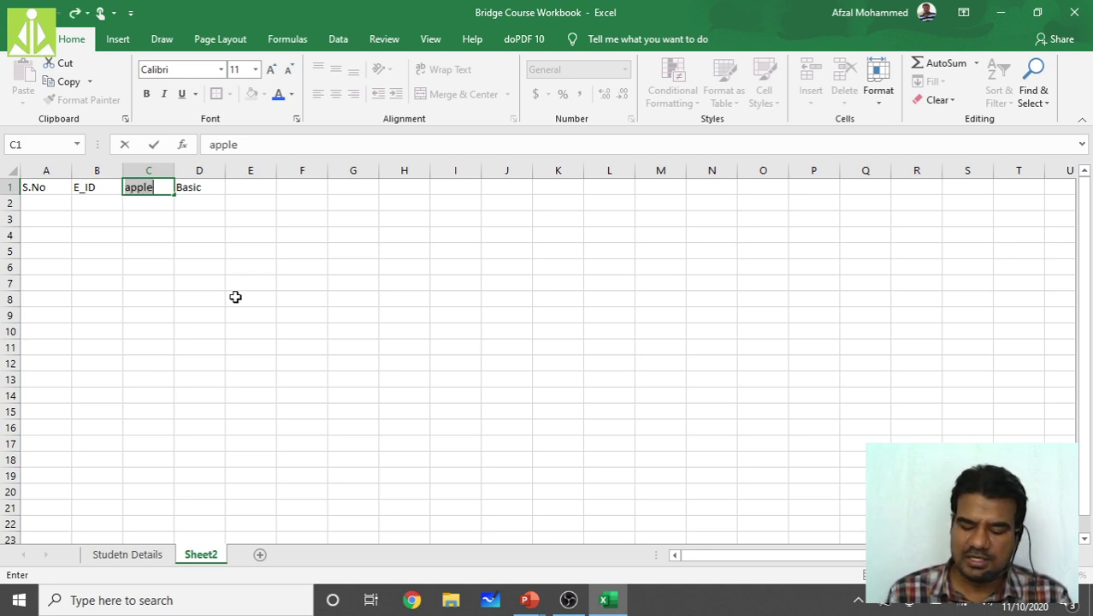
pyautogui.click(330, 186)
# Step: Insert "two" and a space before "apple" in cell C1 and widen column C beyond the text
pyautogui.doubleClick(149, 187)
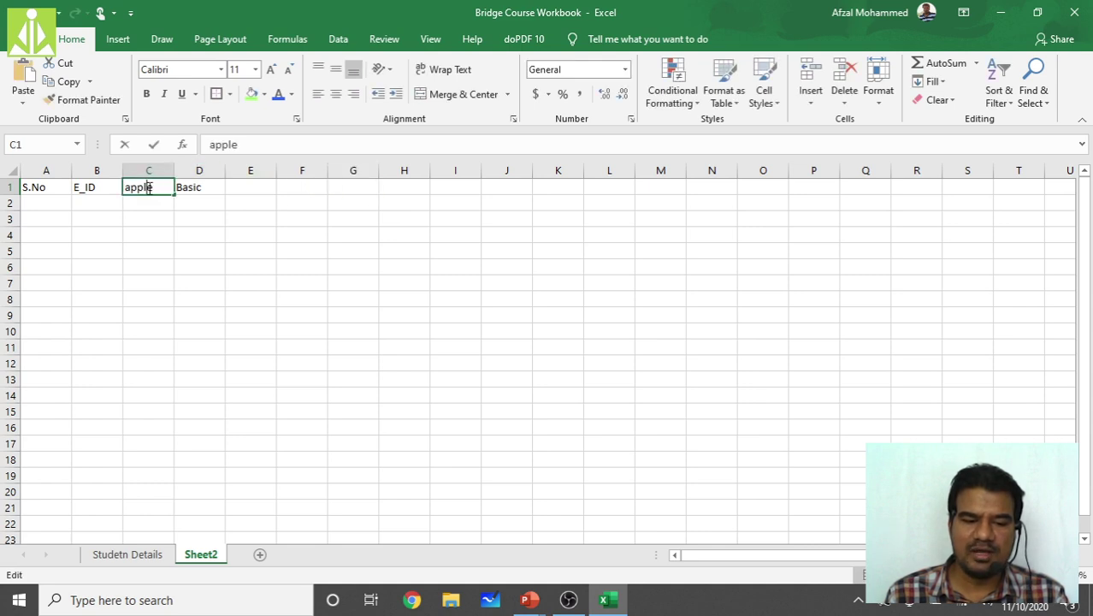
pyautogui.press('Left')
pyautogui.press('Left')
pyautogui.press('Left')
pyautogui.press('Left')
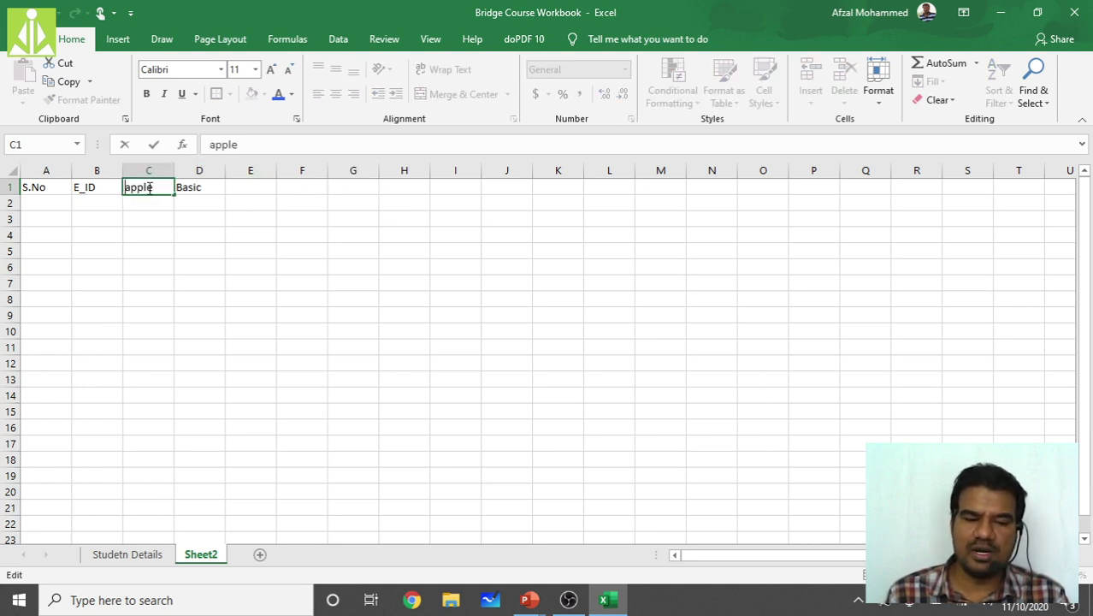
pyautogui.write('two')
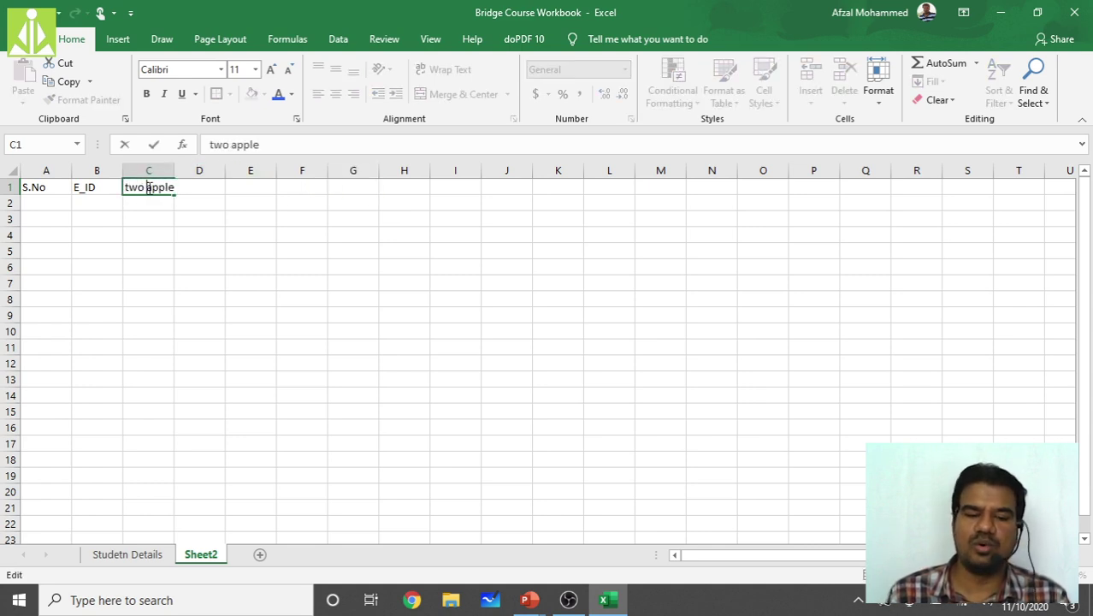
pyautogui.click(199, 266)
pyautogui.click(166, 186)
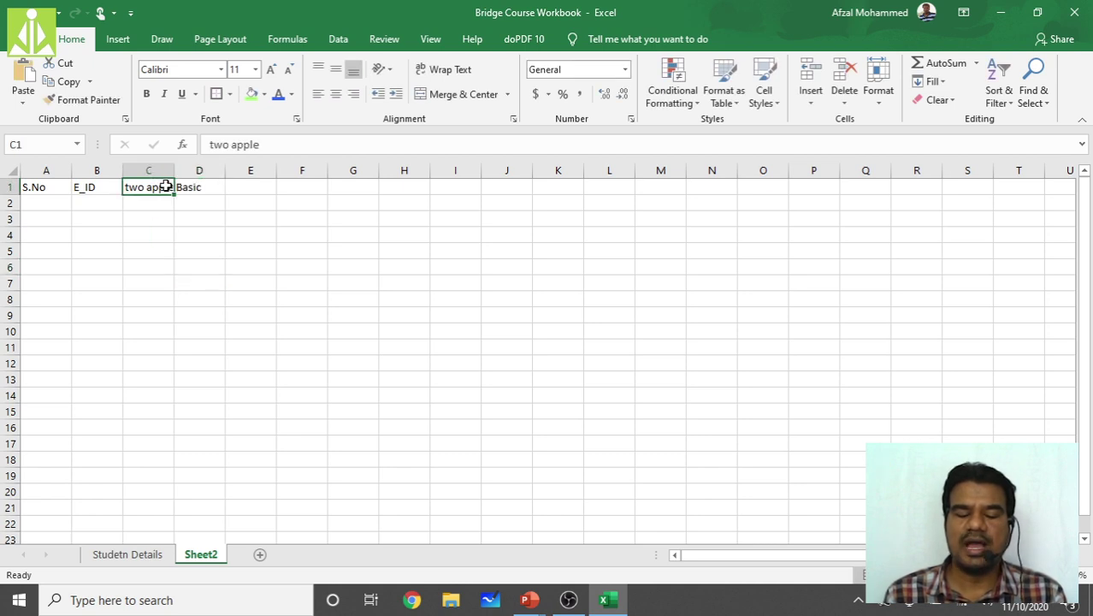
pyautogui.moveTo(173, 170); pyautogui.dragTo(257, 176)
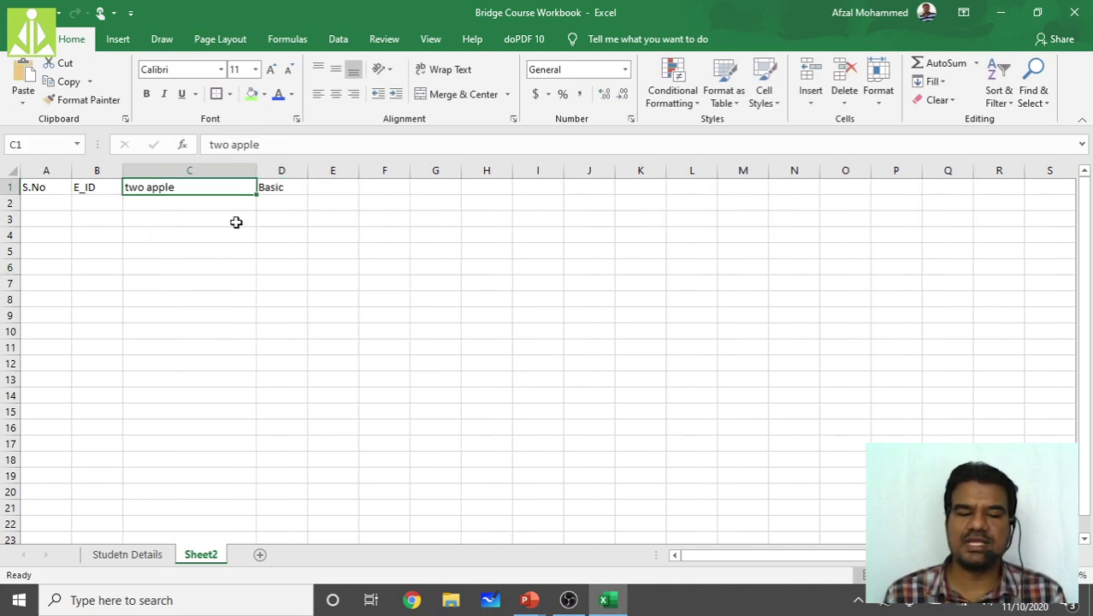
pyautogui.click(191, 238)
pyautogui.click(184, 190)
pyautogui.write('tw')
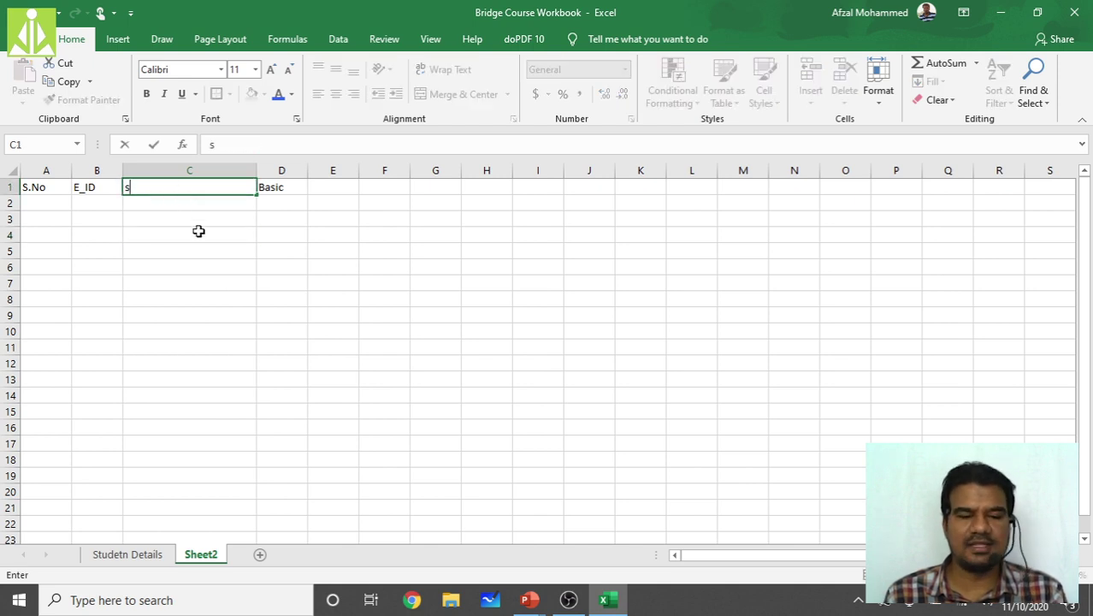
pyautogui.click(198, 247)
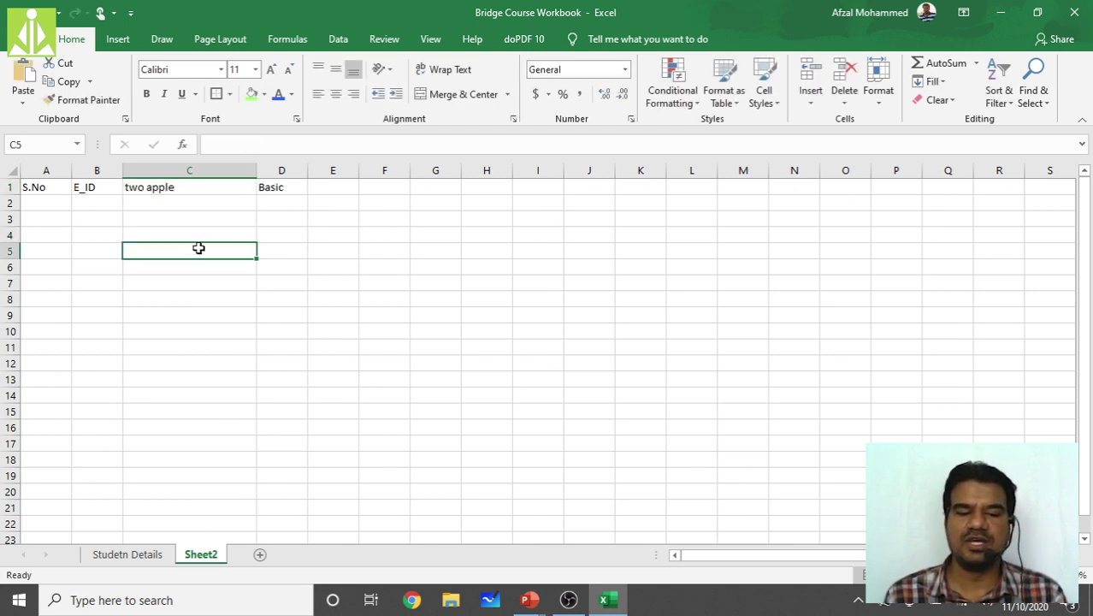
# Step: Append "s" to the text in cell C1 so that it reads "two apples"
pyautogui.doubleClick(198, 188)
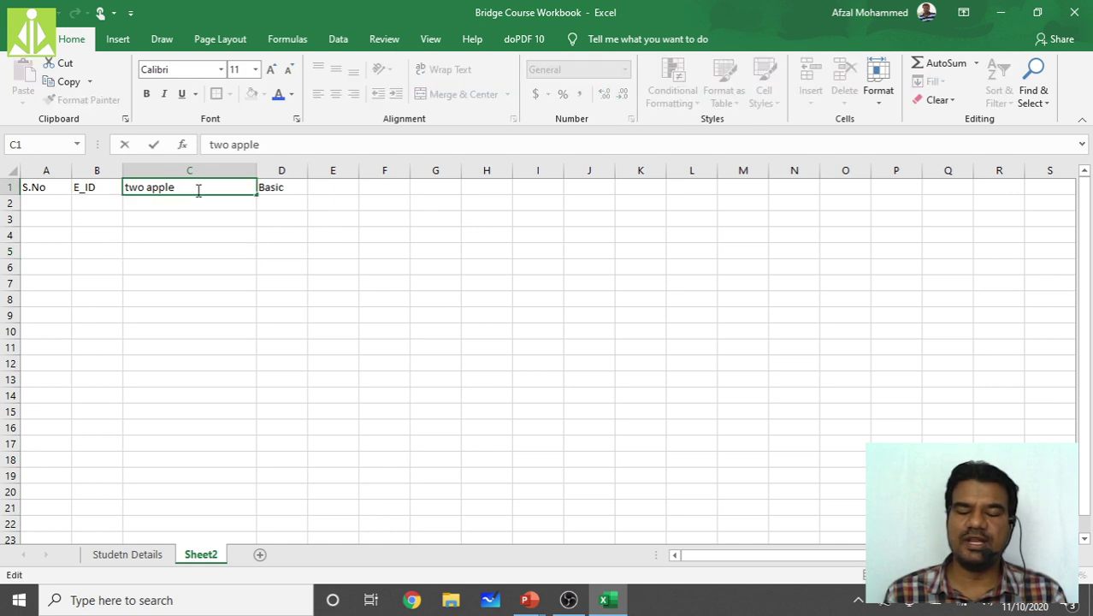
pyautogui.write('s')
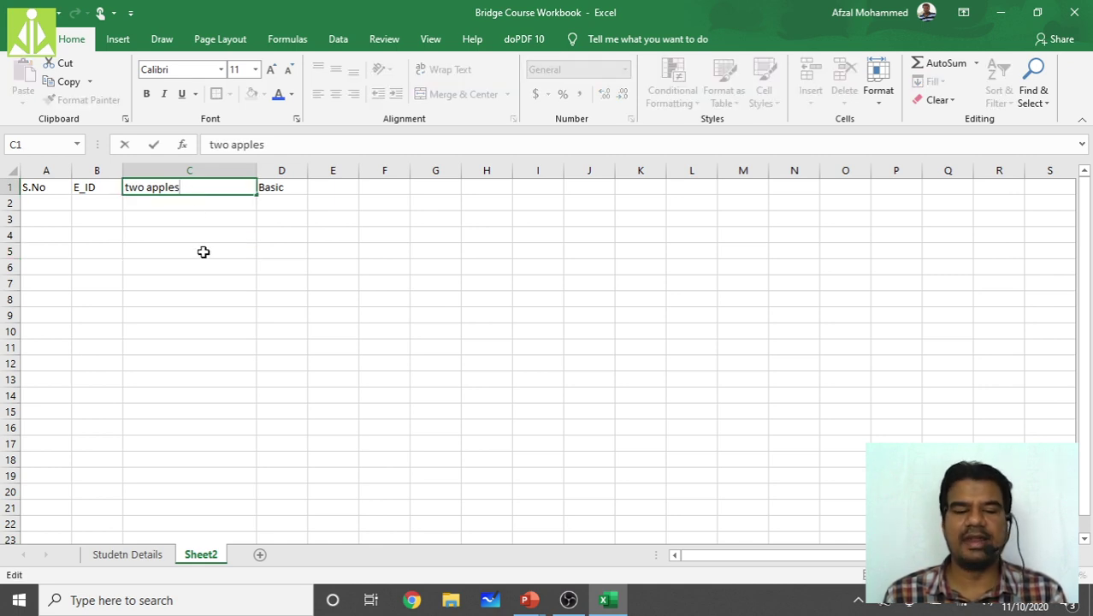
pyautogui.click(203, 251)
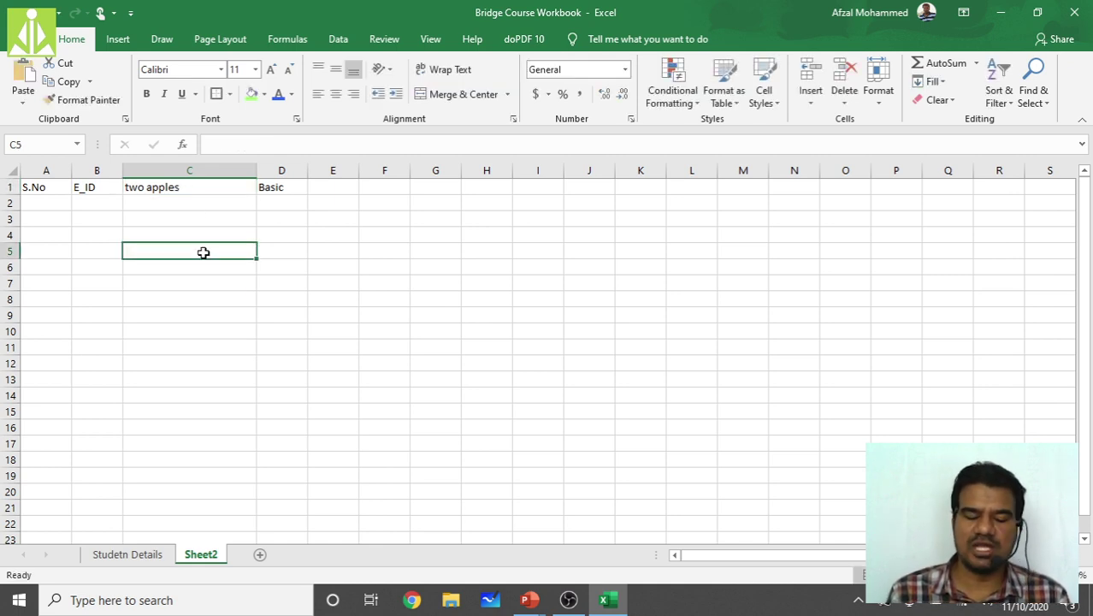
# Step: Overwrite the contents of cell C1 with the heading "E_name"
pyautogui.click(204, 191)
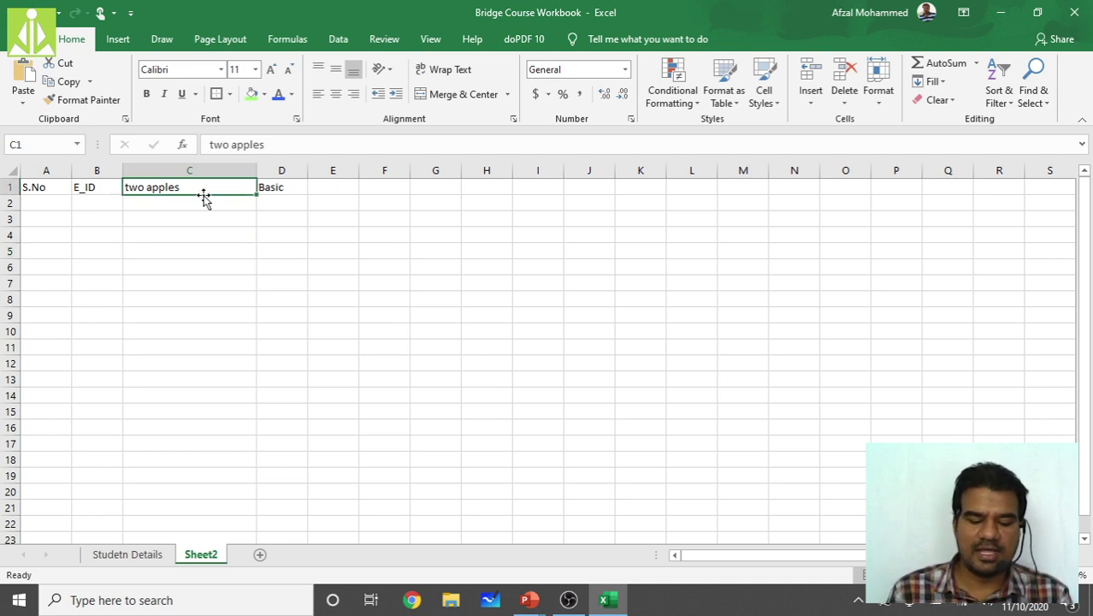
pyautogui.write('E_name')
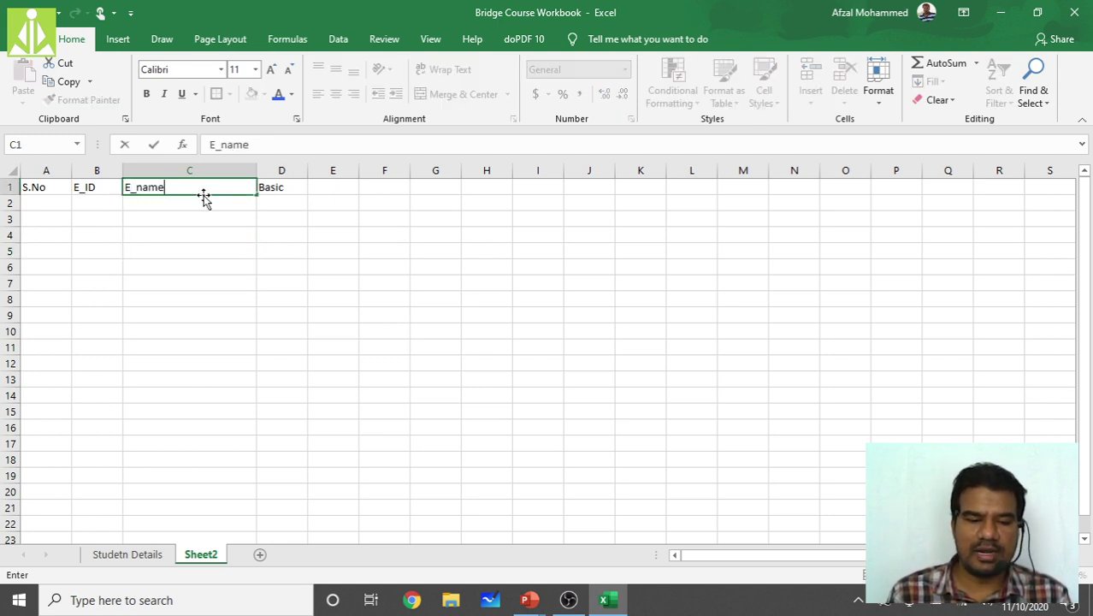
pyautogui.press('Tab')
pyautogui.click(203, 195)
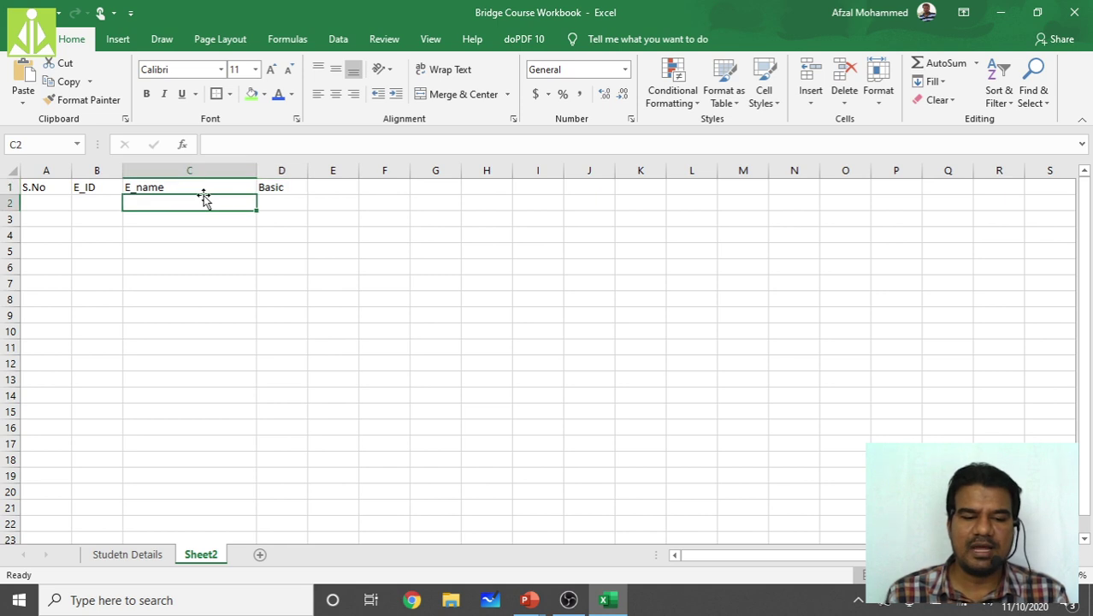
# Step: Capitalize the letter N in the cell C1 heading so that it reads "E_Name"
pyautogui.click(183, 170)
pyautogui.click(139, 187)
pyautogui.doubleClick(139, 187)
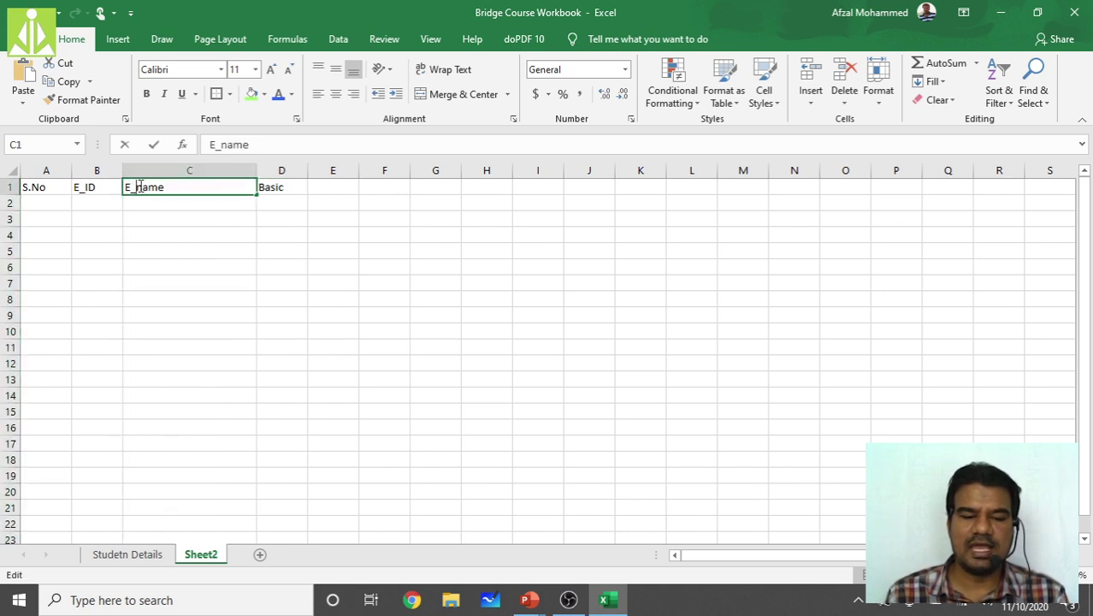
pyautogui.press('Delete')
pyautogui.write('N')
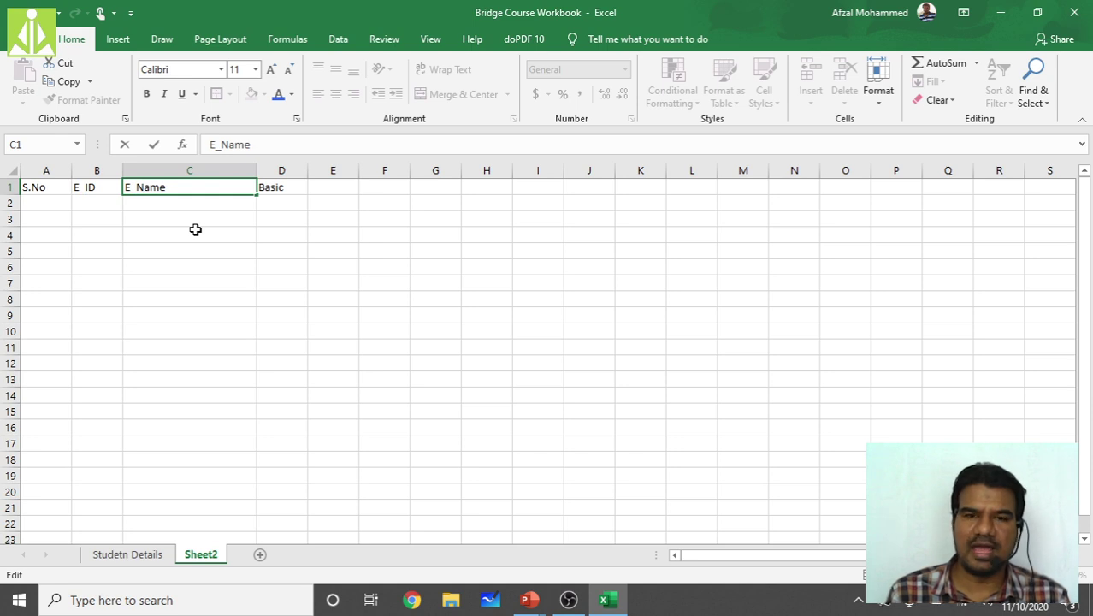
pyautogui.click(272, 193)
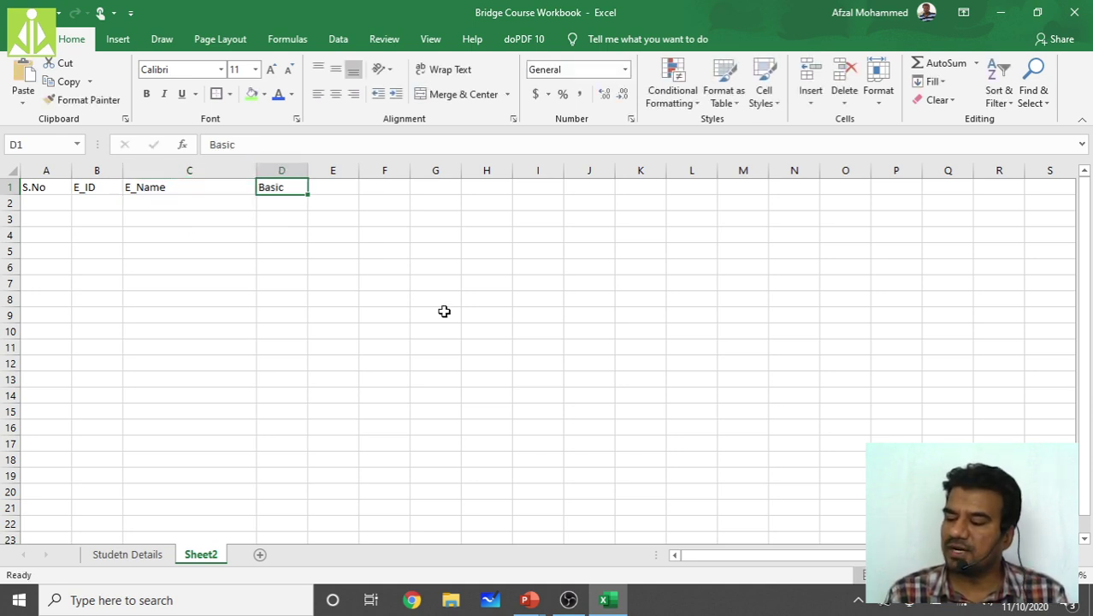
# Step: Extend the Basic heading in cell D1 to "Basic_Pay"
pyautogui.doubleClick(296, 187)
pyautogui.write('_')
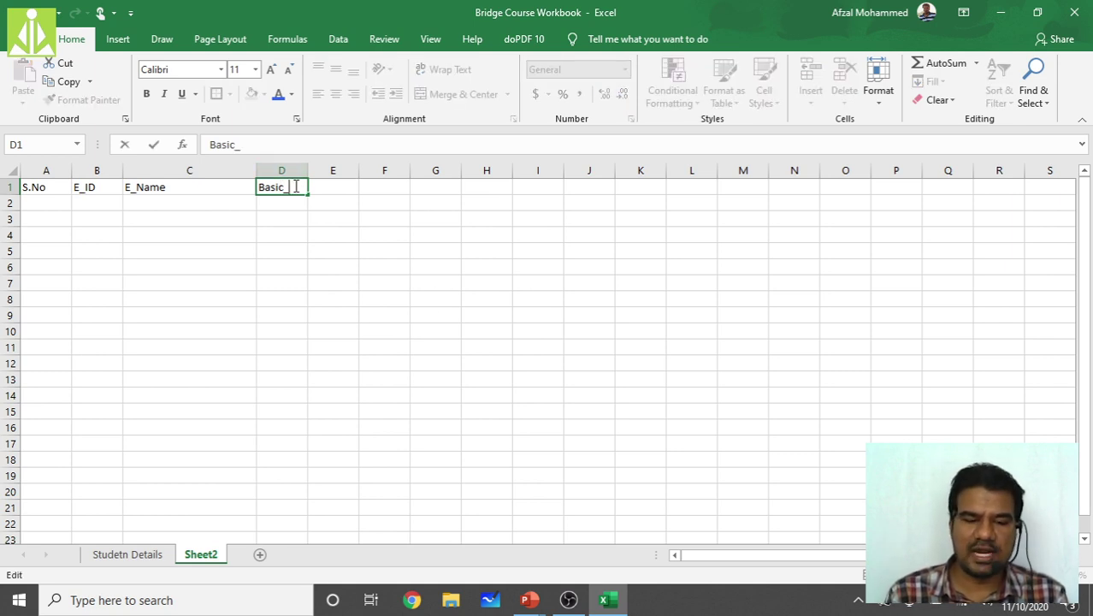
pyautogui.write('Pay')
pyautogui.press('Tab')
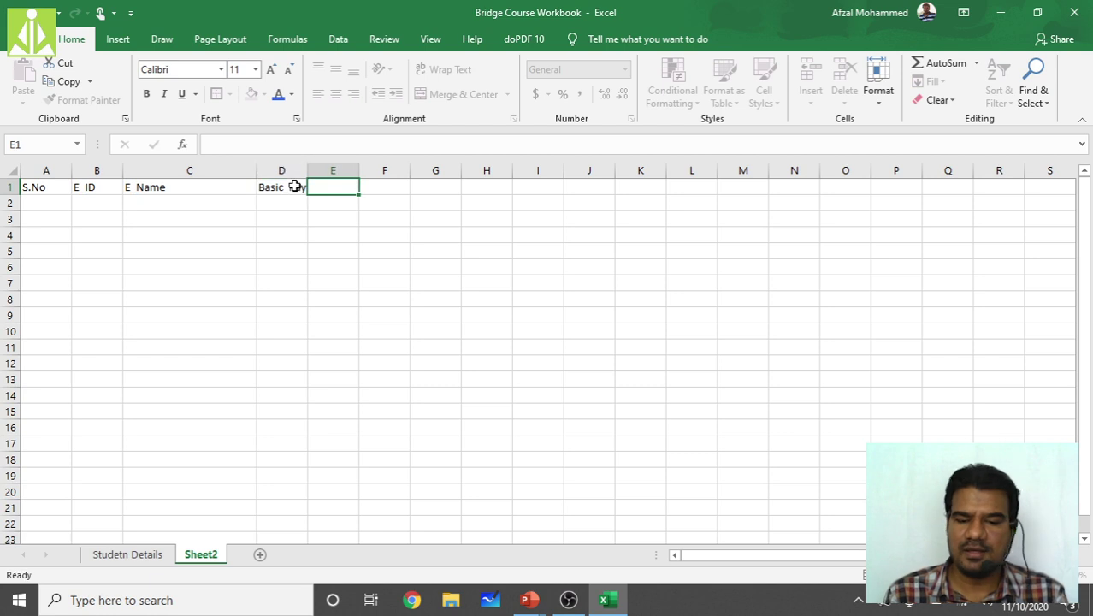
# Step: Add the column headings TA, DA, HRA and Gross Pay in cells E1 to H1
pyautogui.write('TA')
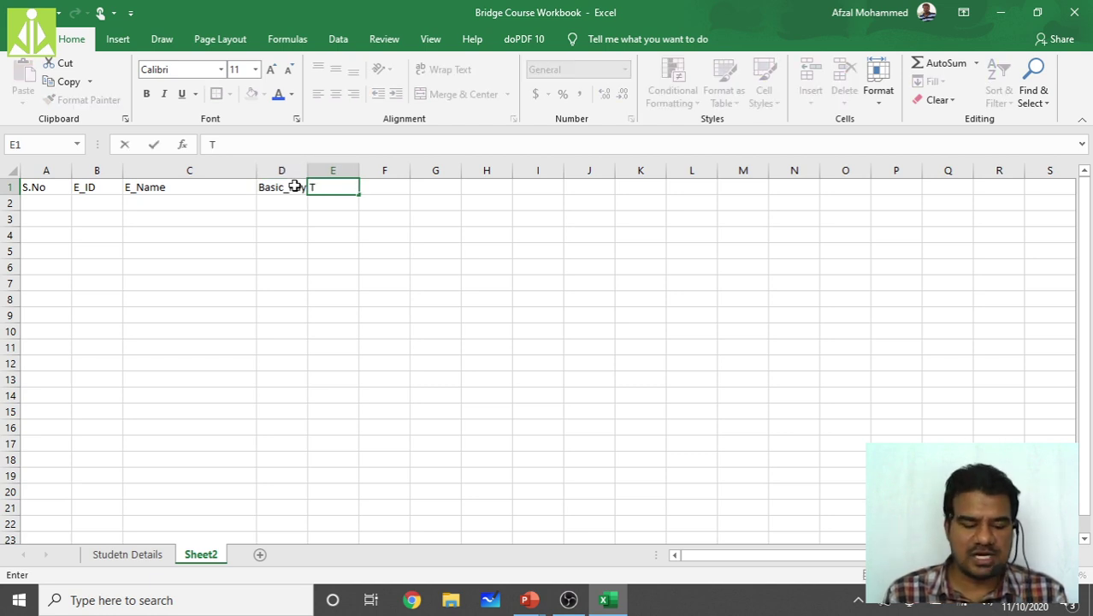
pyautogui.press('Tab')
pyautogui.write('DA')
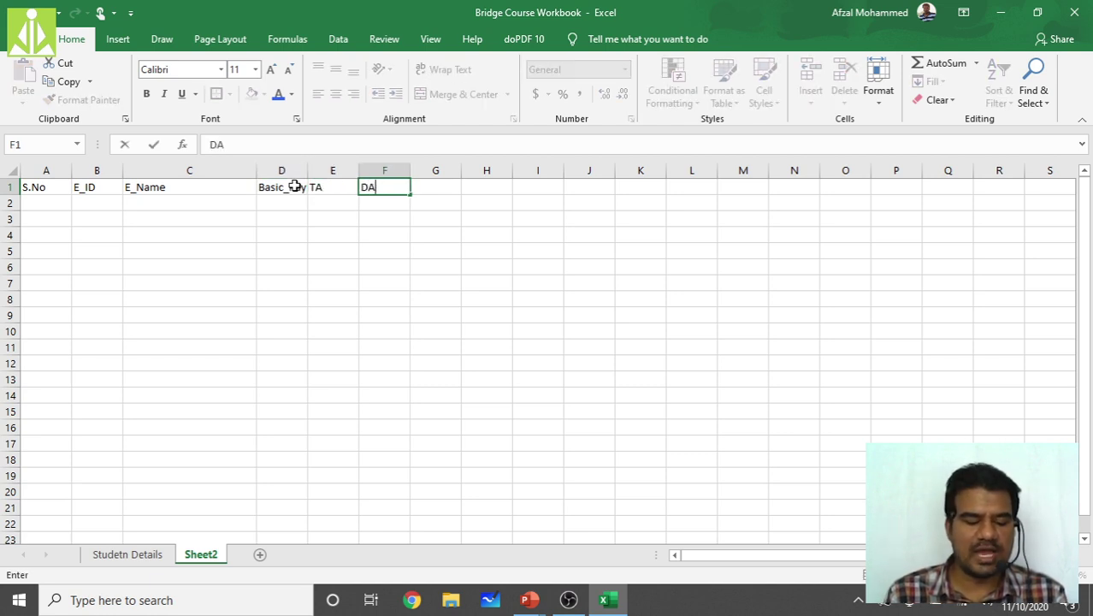
pyautogui.press('Tab')
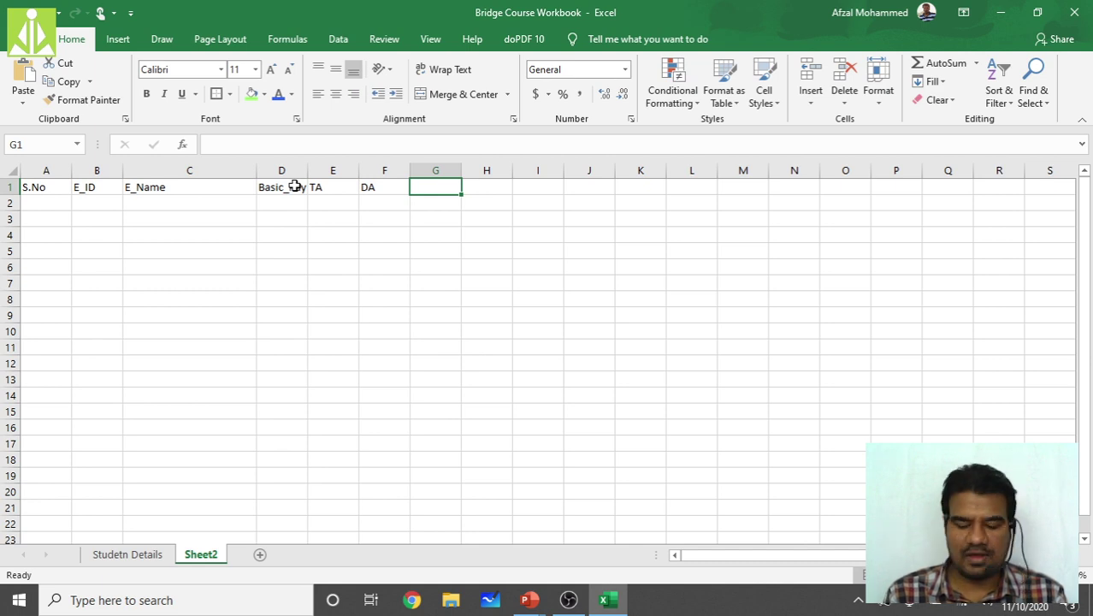
pyautogui.write('HRa')
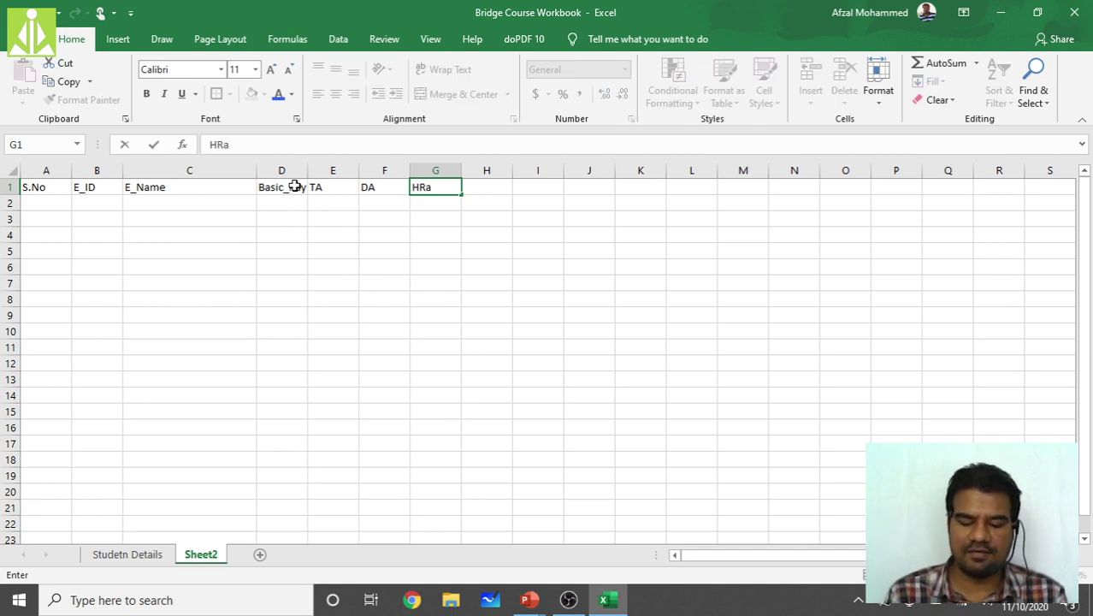
pyautogui.press('BackSpace')
pyautogui.write('A')
pyautogui.hotkey('ctrl', 'Return')
pyautogui.press('Tab')
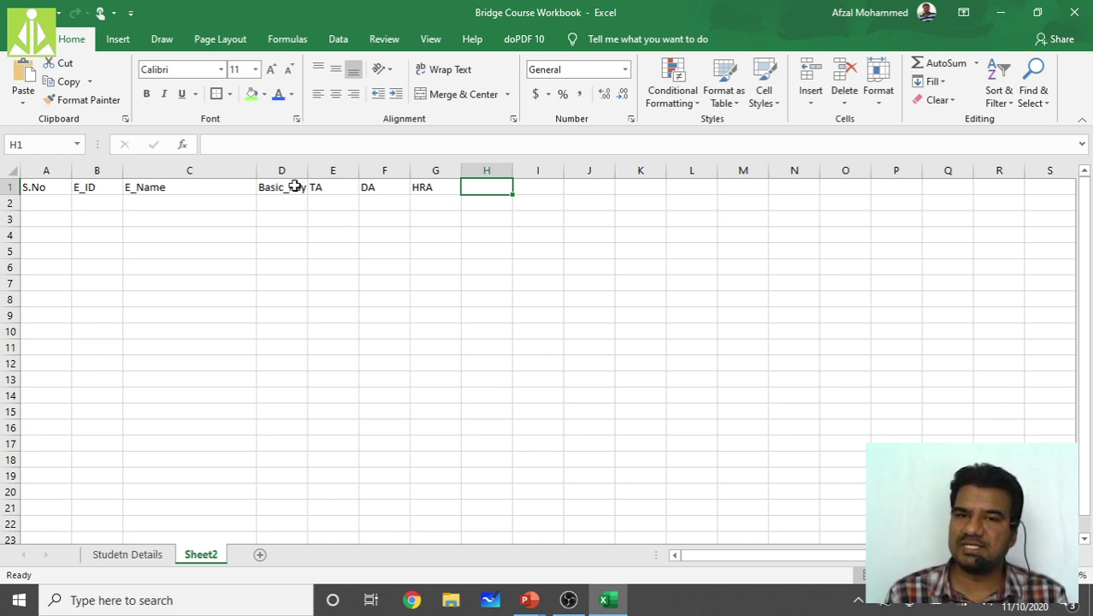
pyautogui.write('Gros')
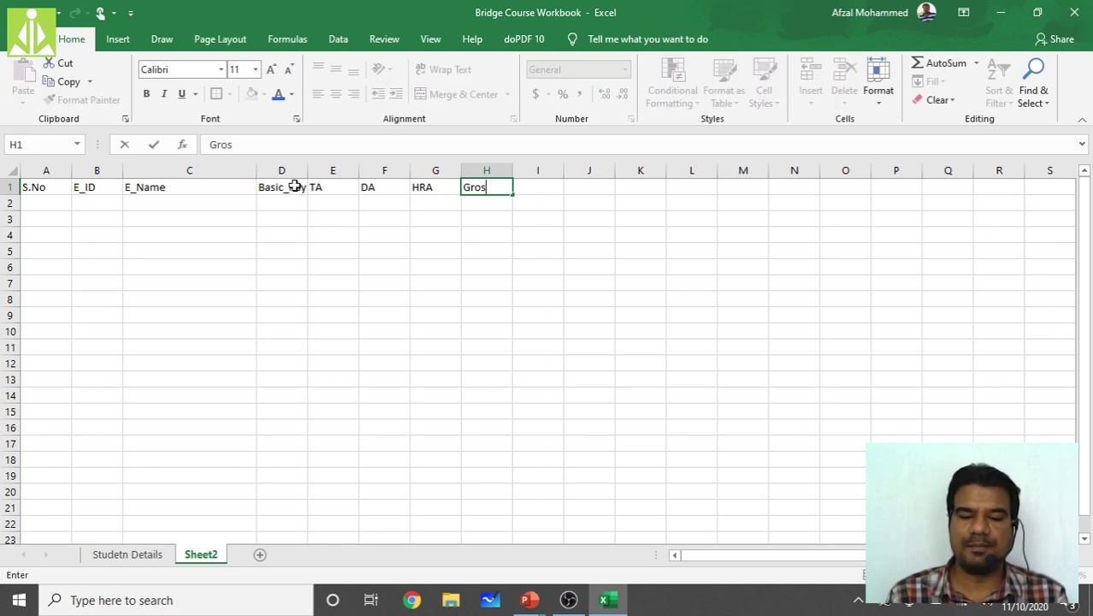
pyautogui.write('s Pay')
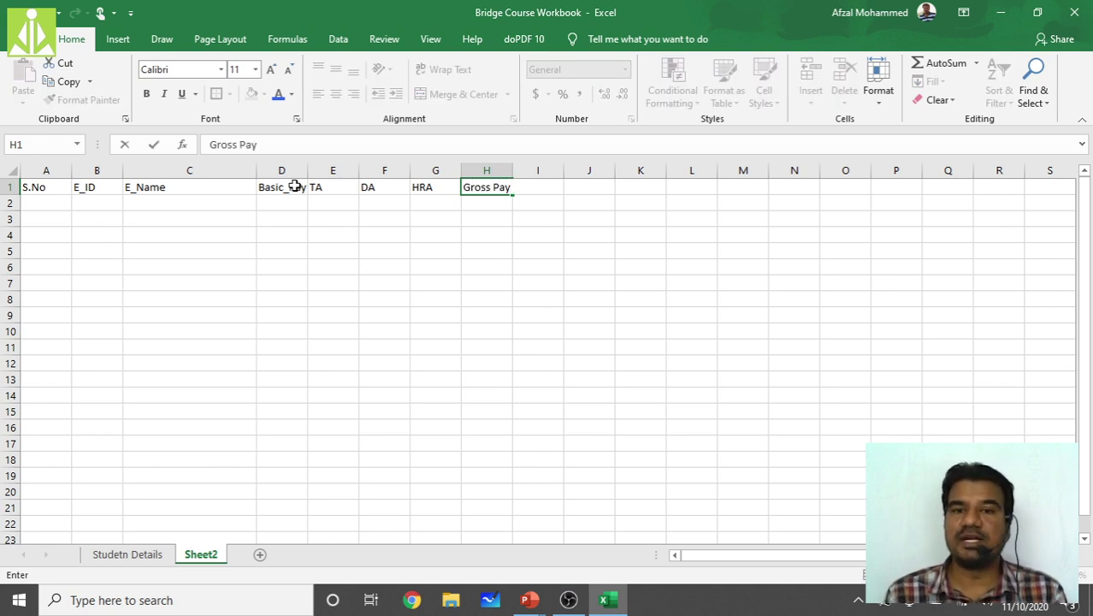
pyautogui.click(415, 244)
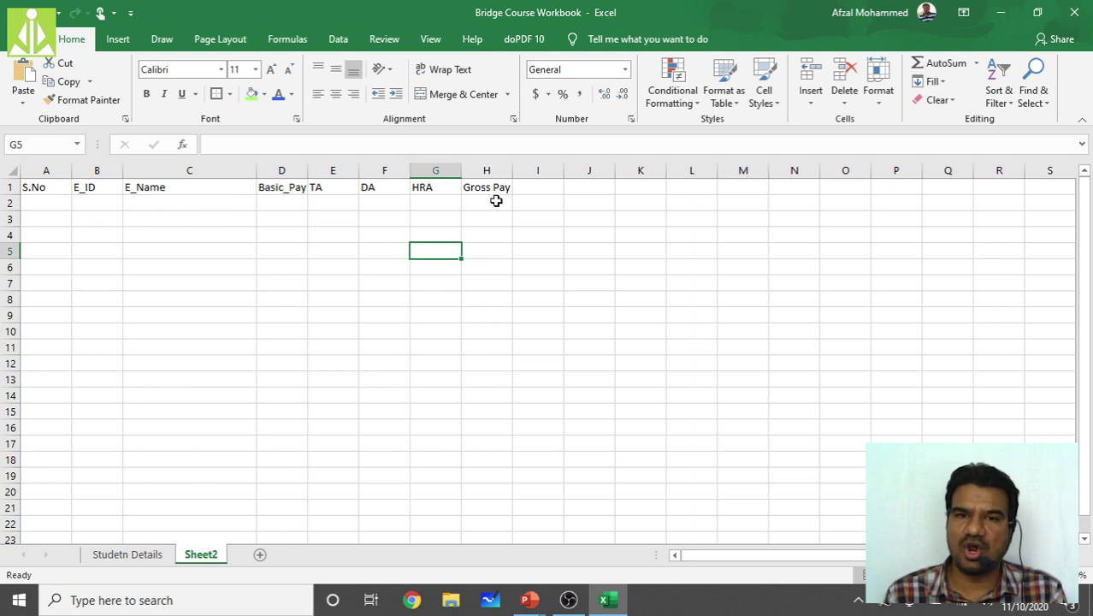
# Step: Start the first employee record in row 2 with serial number 1 and the employee's ID under E_ID
pyautogui.click(49, 202)
pyautogui.write('1')
pyautogui.press('Tab')
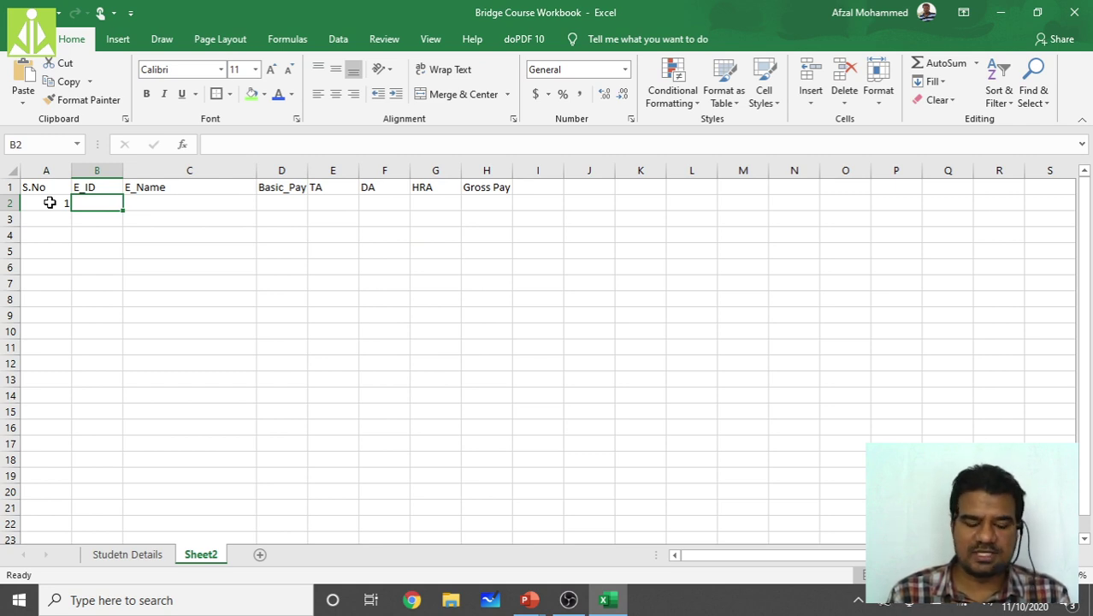
pyautogui.write('E_')
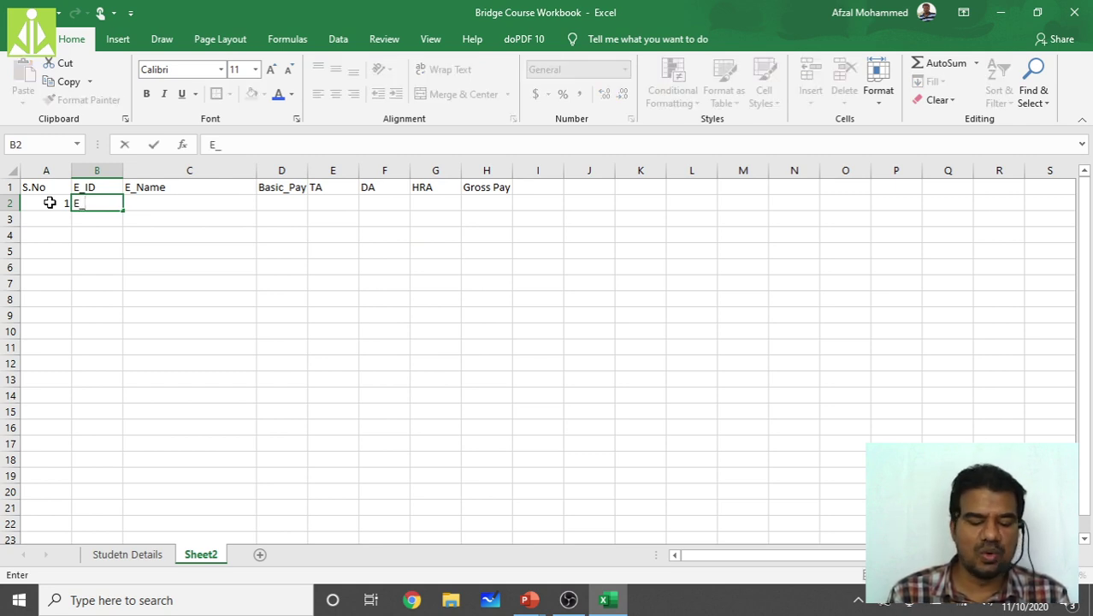
pyautogui.write('1234')
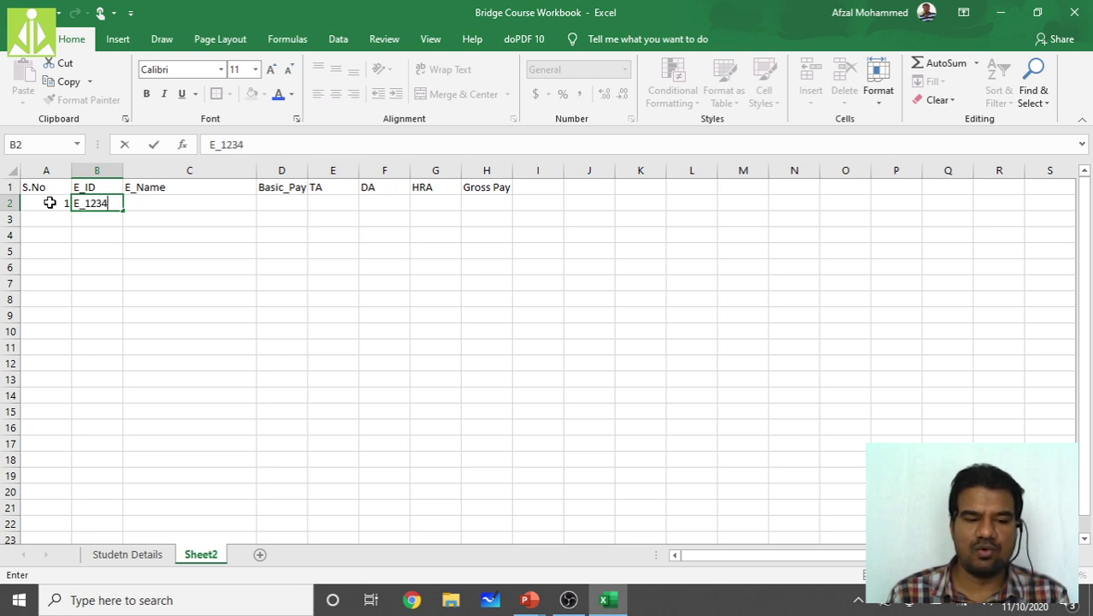
pyautogui.write('0')
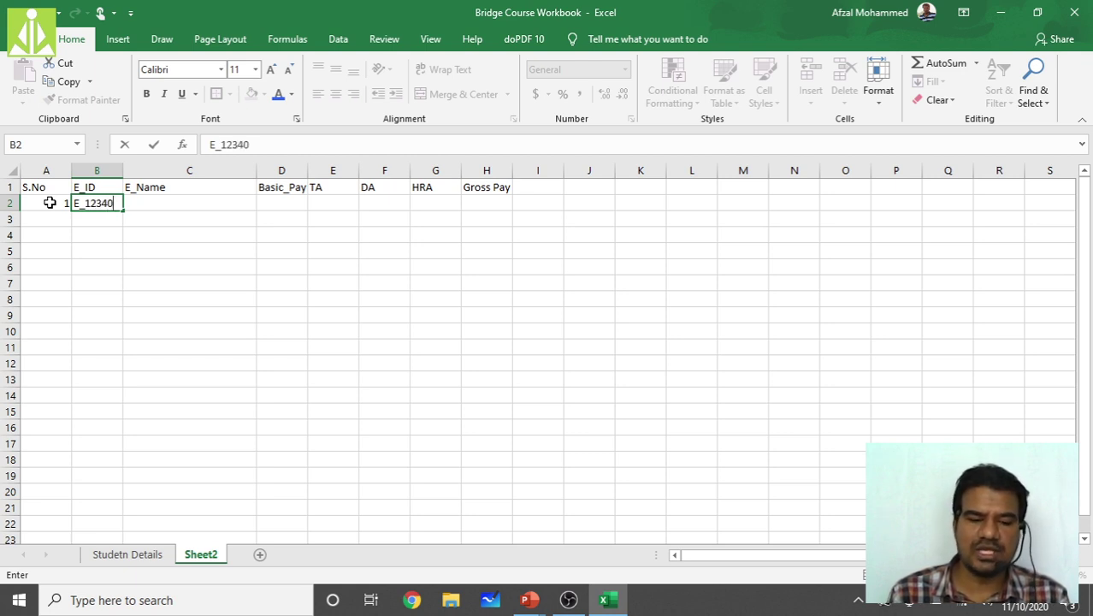
# Step: Complete the first record by entering the employee's name in C2 and a basic pay of 12000 in D2
pyautogui.click(182, 212)
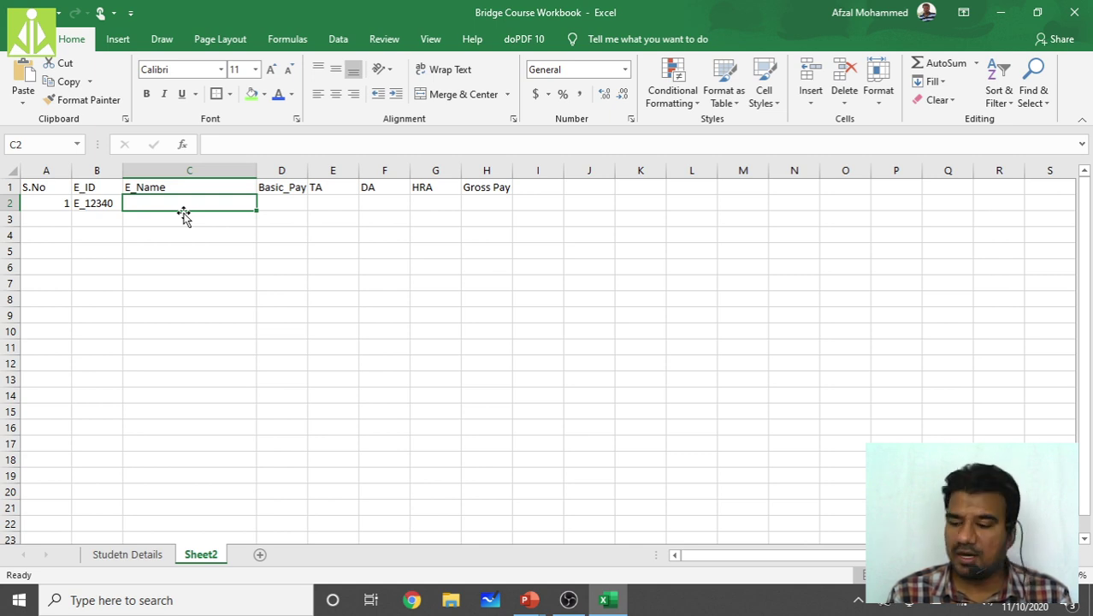
pyautogui.write('Al')
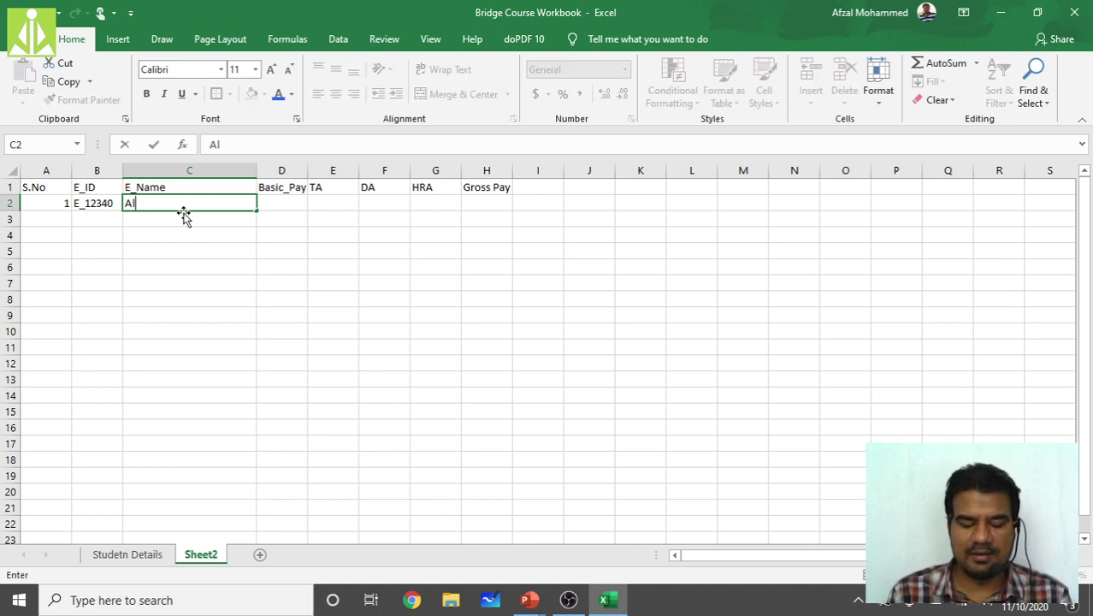
pyautogui.write('bert')
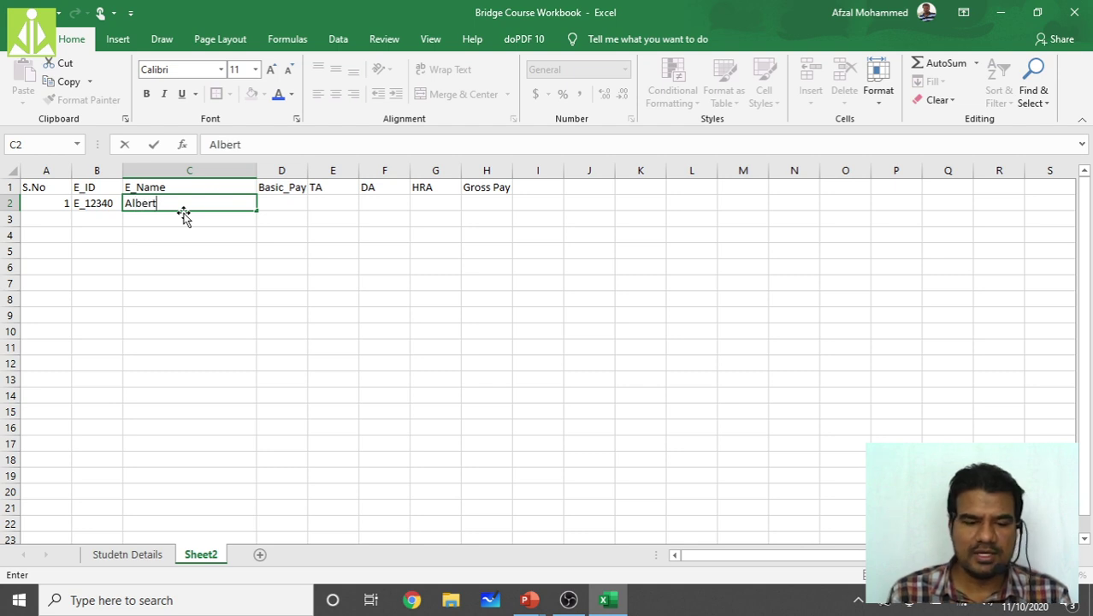
pyautogui.press('Tab')
pyautogui.write('12000')
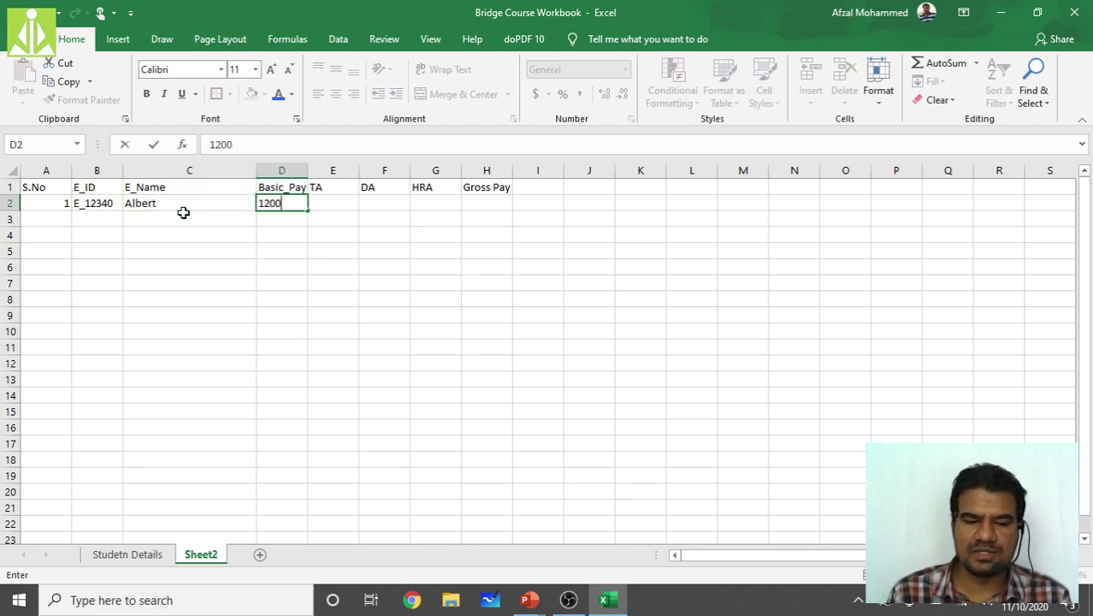
pyautogui.press('Return')
# Step: Fill row 3 with serial number 2, the second employee's name and a basic pay of 13985, leaving E_ID blank
pyautogui.press('Left')
pyautogui.press('Left')
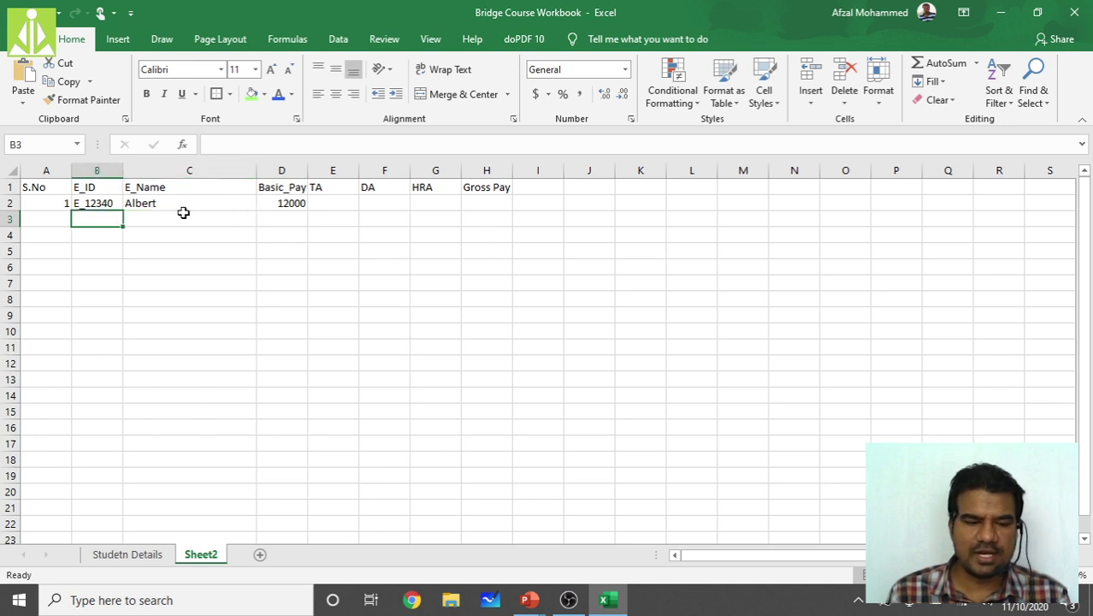
pyautogui.write('2')
pyautogui.press('Tab')
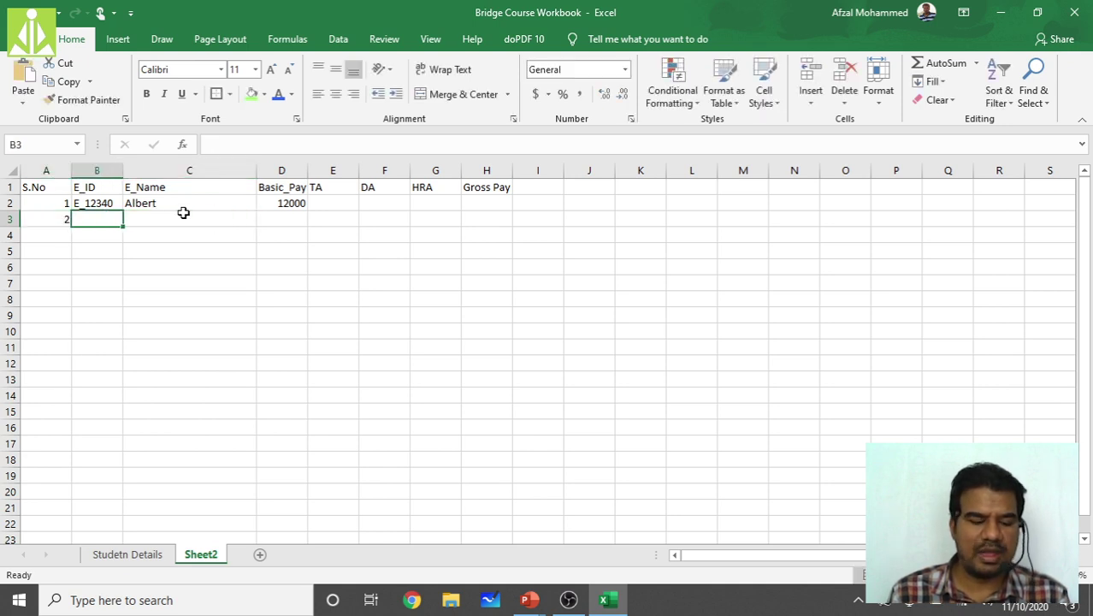
pyautogui.click(184, 217)
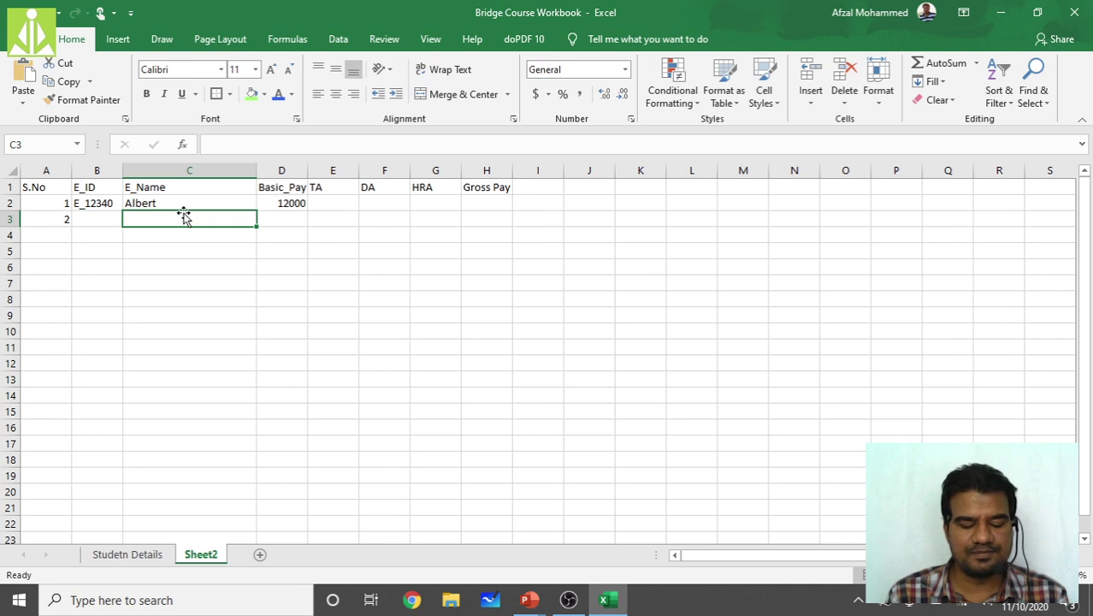
pyautogui.write('Robert')
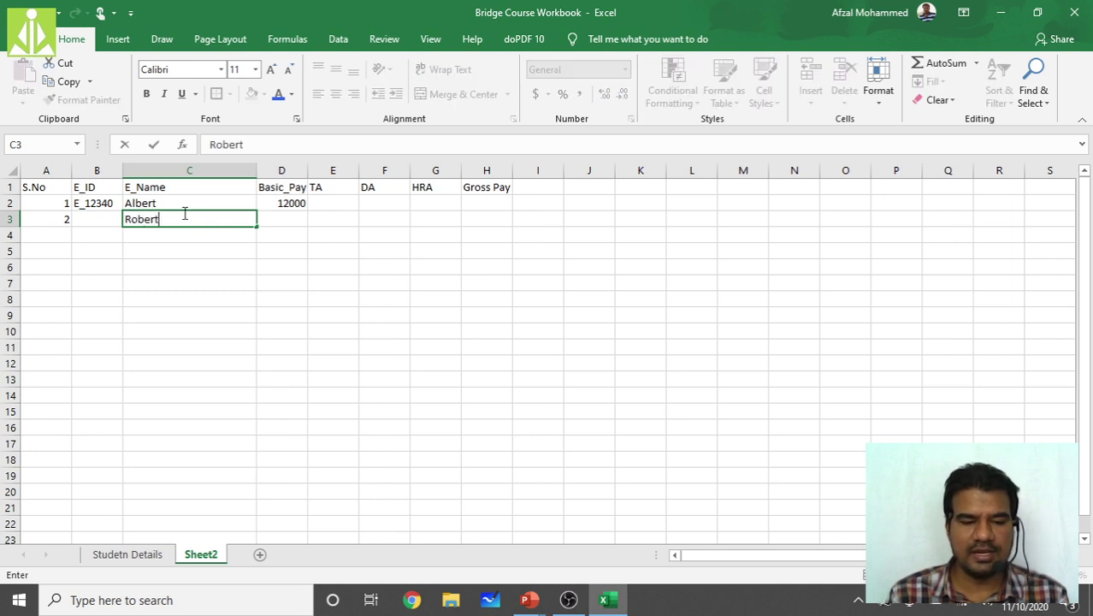
pyautogui.press('Tab')
pyautogui.write('13')
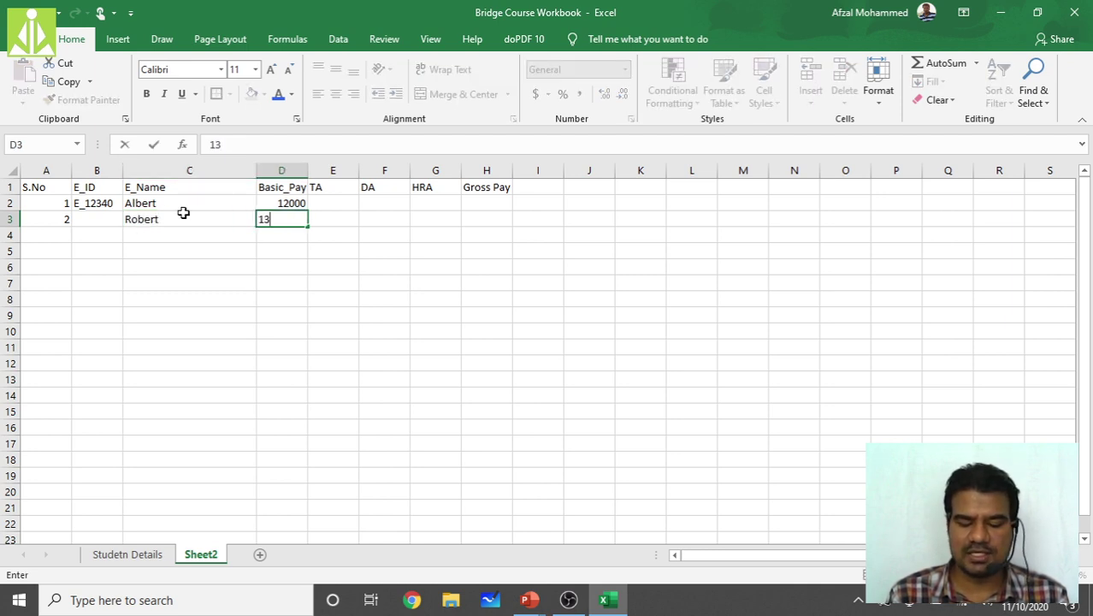
pyautogui.write('985')
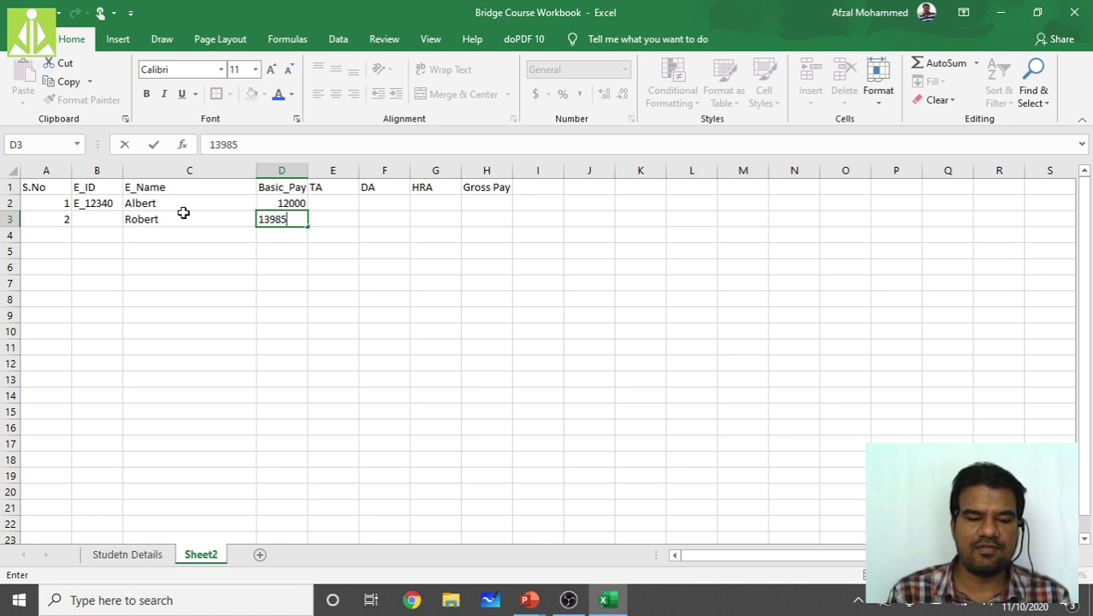
pyautogui.press('Return')
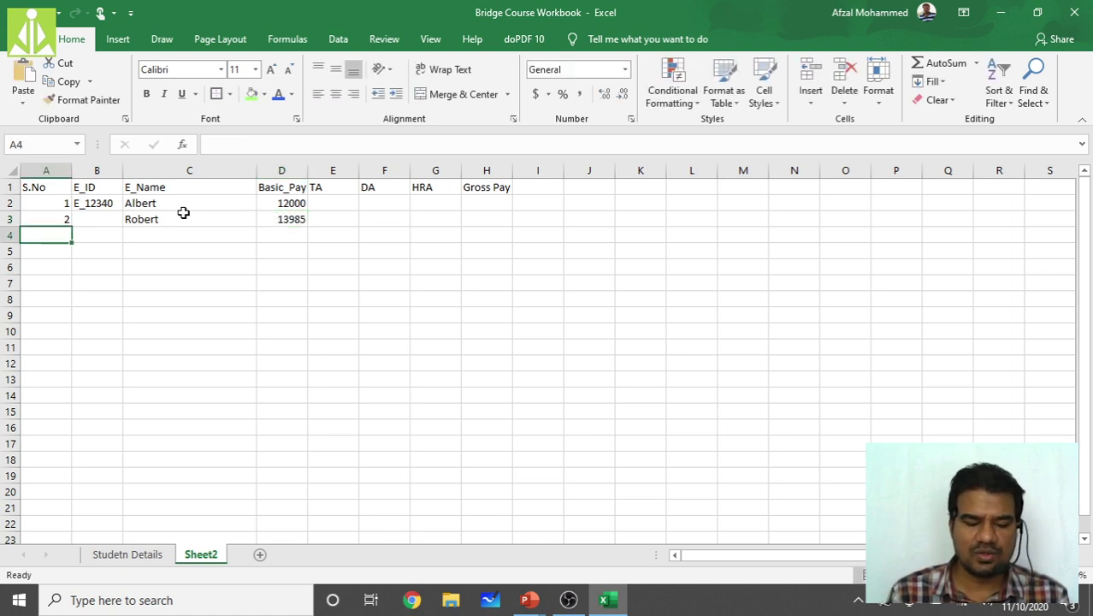
# Step: Fill row 4 with serial number 3, the third employee's name and a basic pay of 34560, leaving E_ID blank
pyautogui.write('3')
pyautogui.press('Tab')
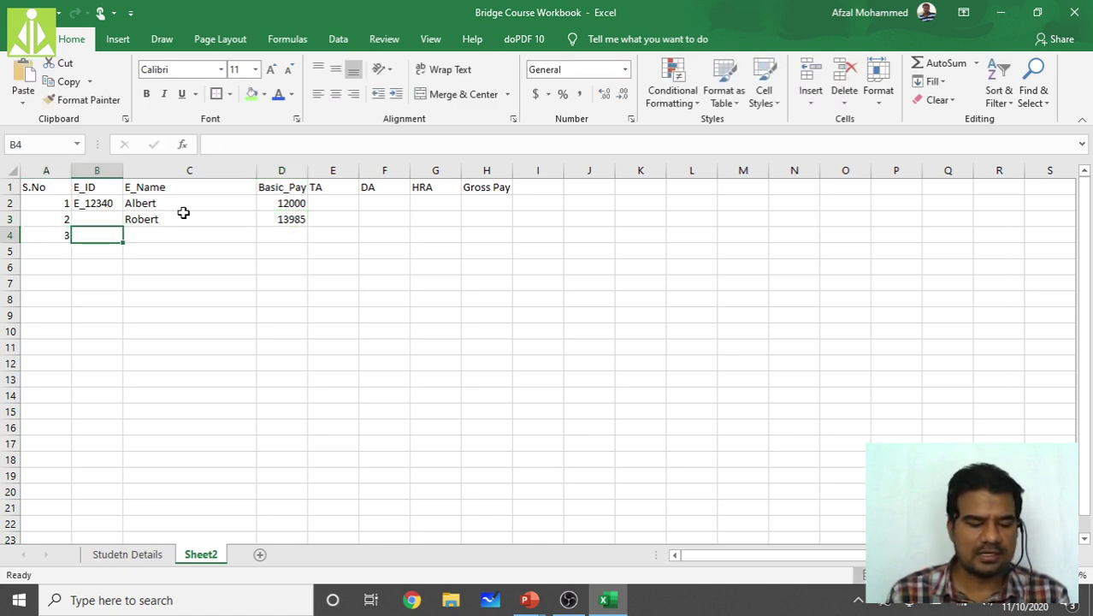
pyautogui.press('Tab')
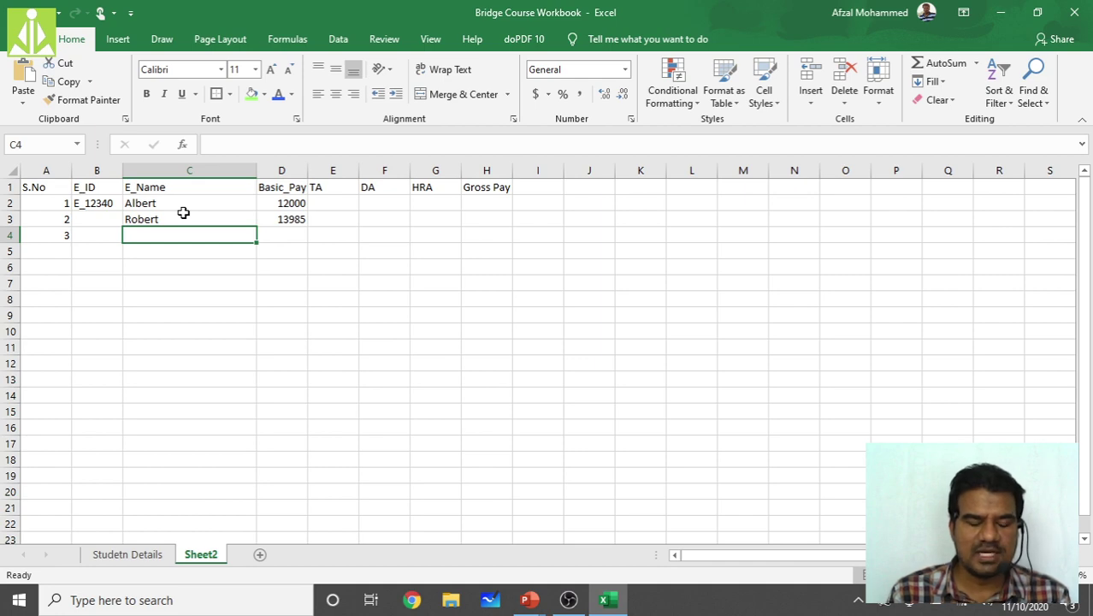
pyautogui.scroll(4, 1083, 504)
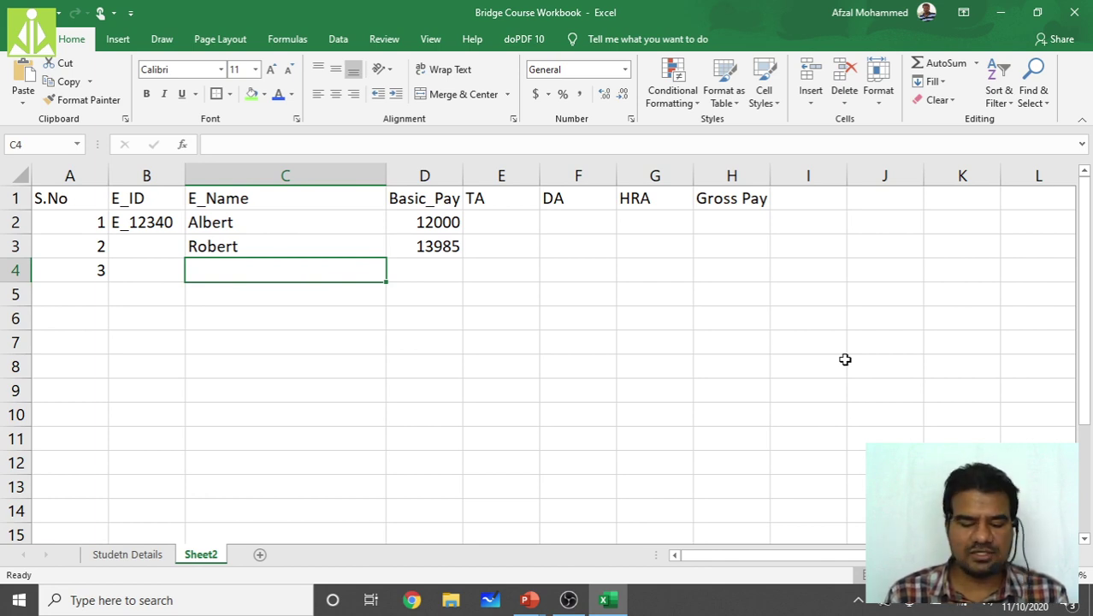
pyautogui.write('John')
pyautogui.press('Tab')
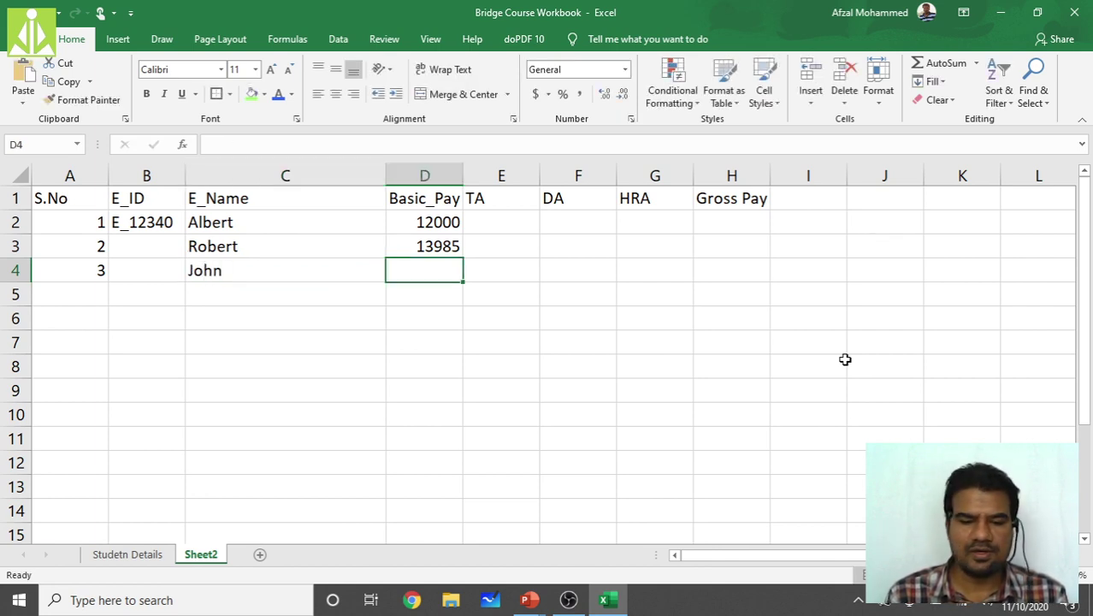
pyautogui.write('3456')
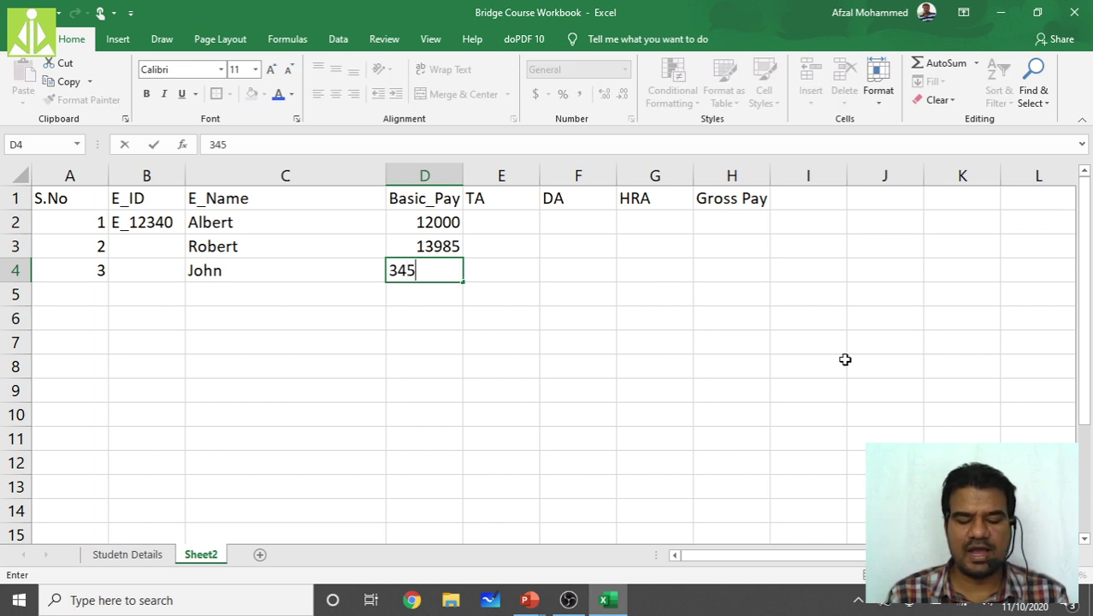
pyautogui.write('0')
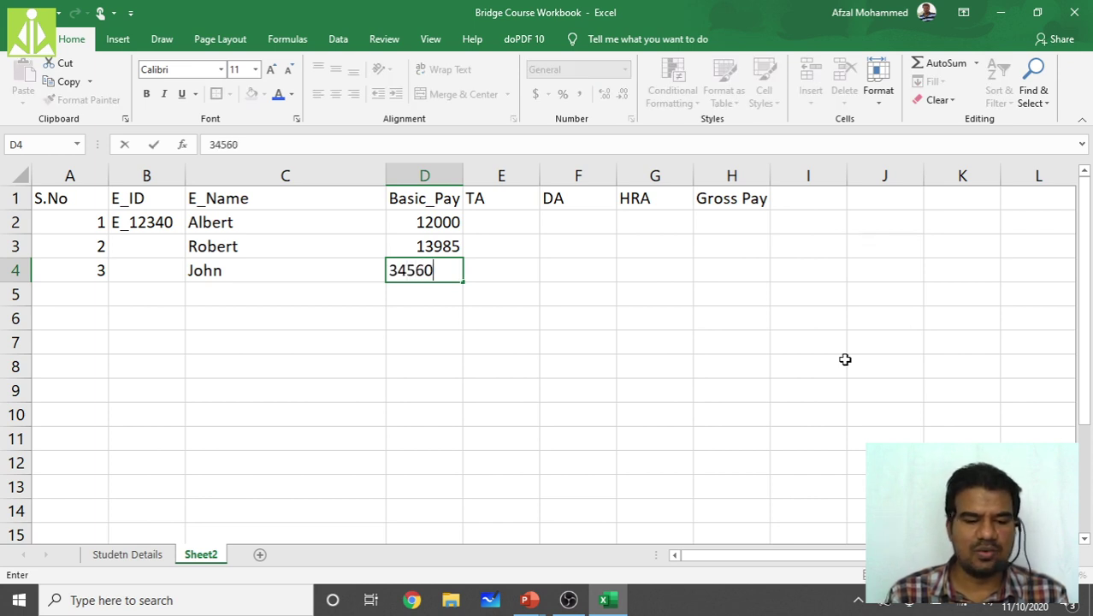
pyautogui.press('Tab')
pyautogui.press('Return')
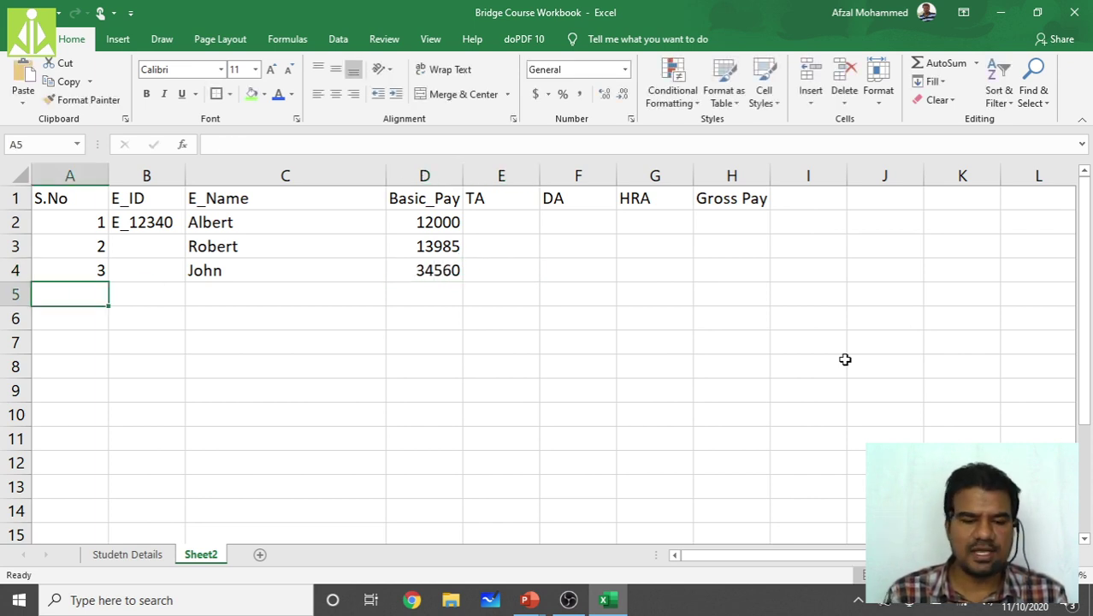
# Step: Fill row 5 with serial number 4, the fourth employee's name and a basic pay of 45000, leaving E_ID blank
pyautogui.write('4')
pyautogui.press('Tab')
pyautogui.press('Tab')
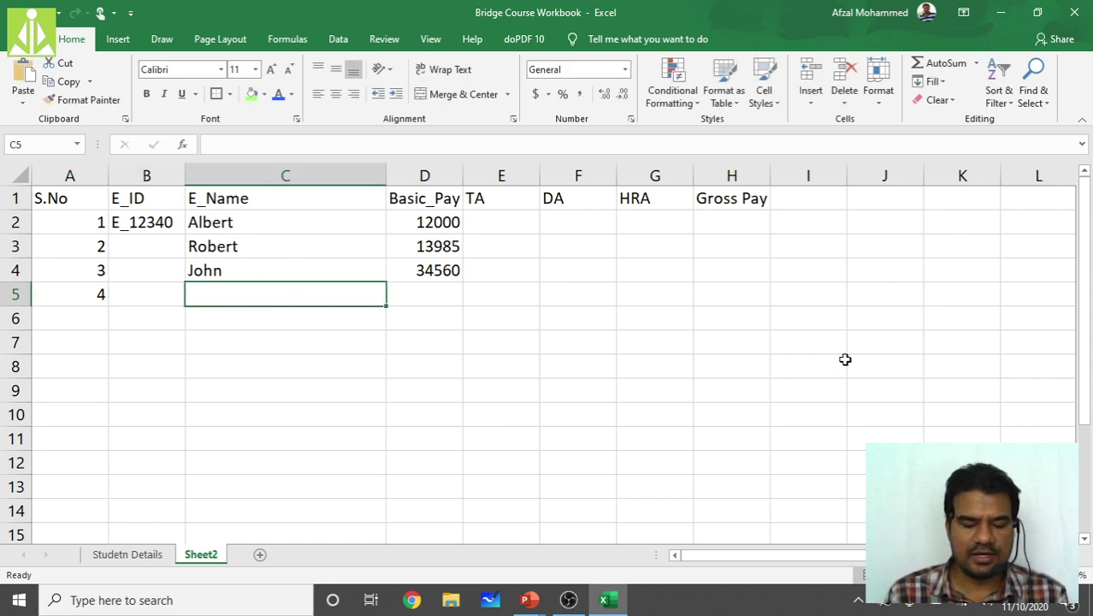
pyautogui.write('David')
pyautogui.press('Tab')
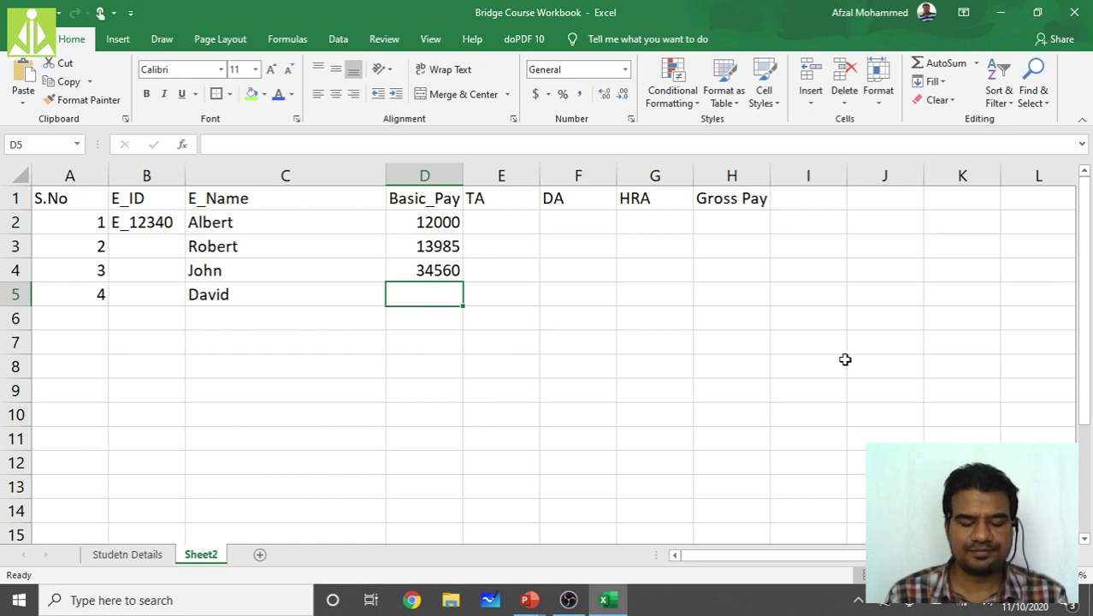
pyautogui.write('45000')
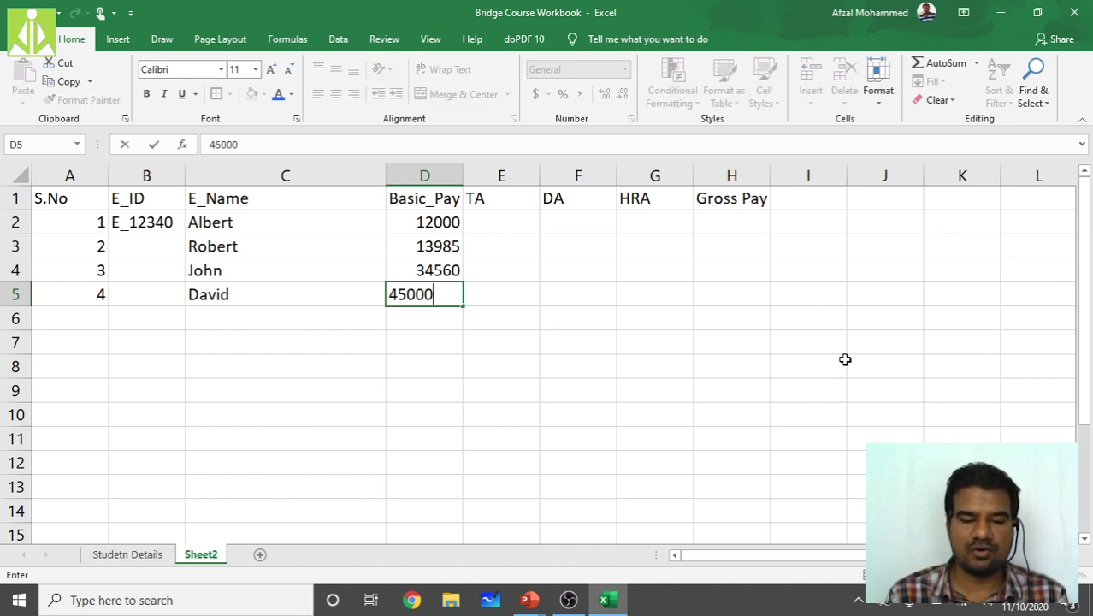
pyautogui.press('Tab')
pyautogui.press('Return')
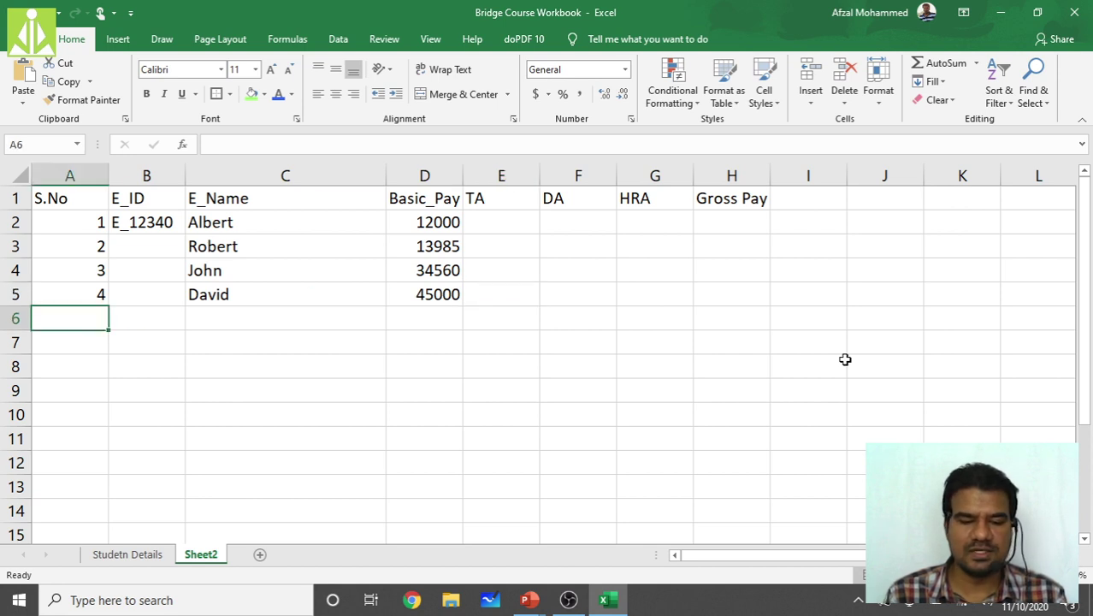
# Step: Enter serial number 5 in A6 and leave the row's E_ID cell blank
pyautogui.write('5')
pyautogui.press('Tab')
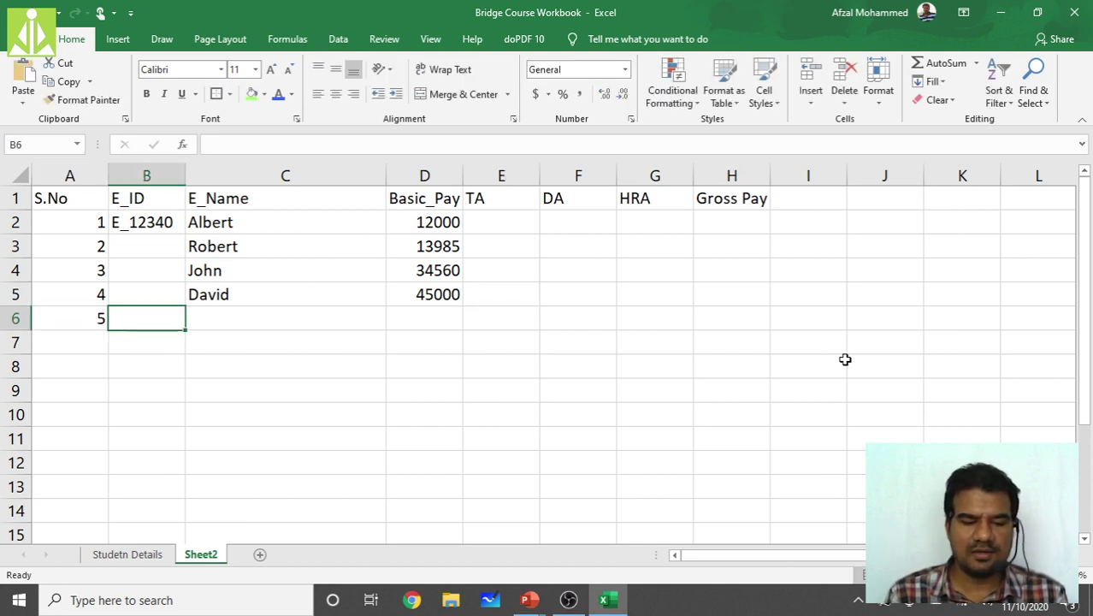
pyautogui.press('Tab')
pyautogui.write('Al')
pyautogui.press('BackSpace')
pyautogui.press('BackSpace')
pyautogui.press('BackSpace')
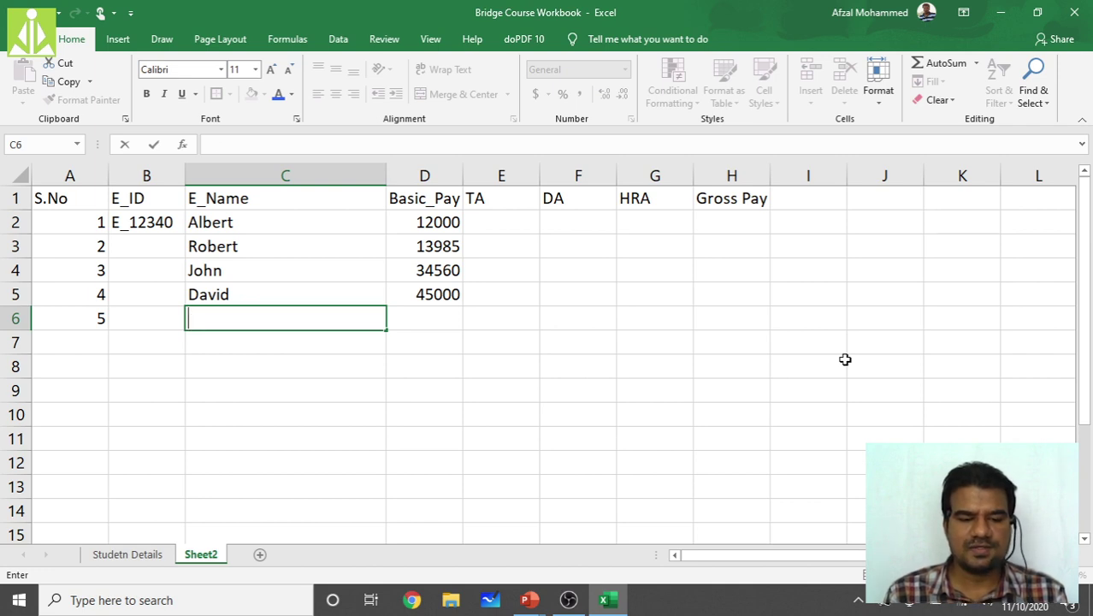
pyautogui.write('Al')
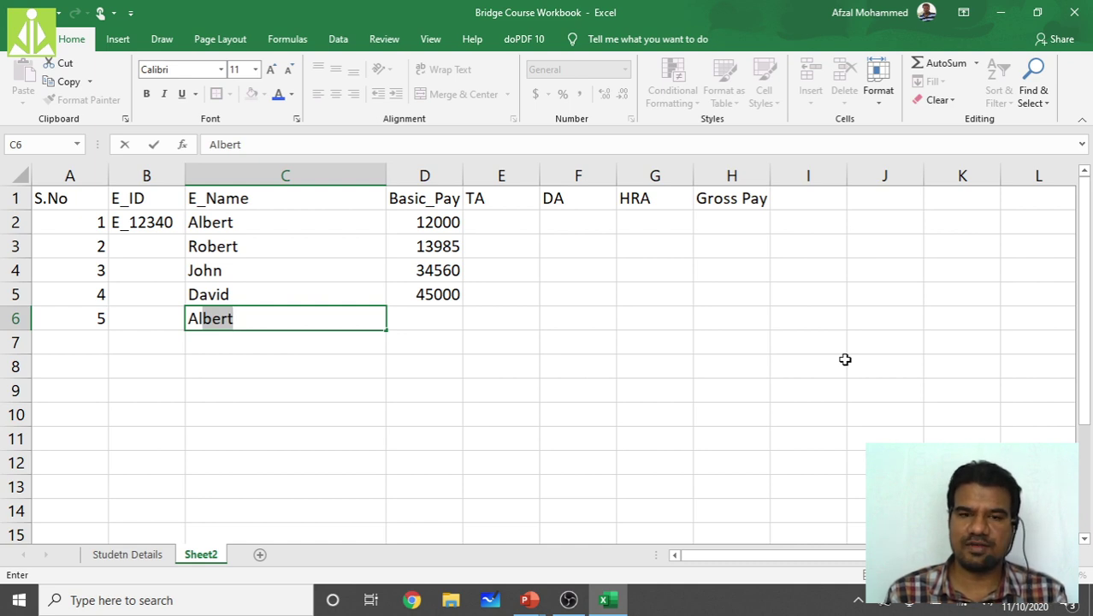
pyautogui.press('BackSpace')
pyautogui.press('BackSpace')
pyautogui.press('BackSpace')
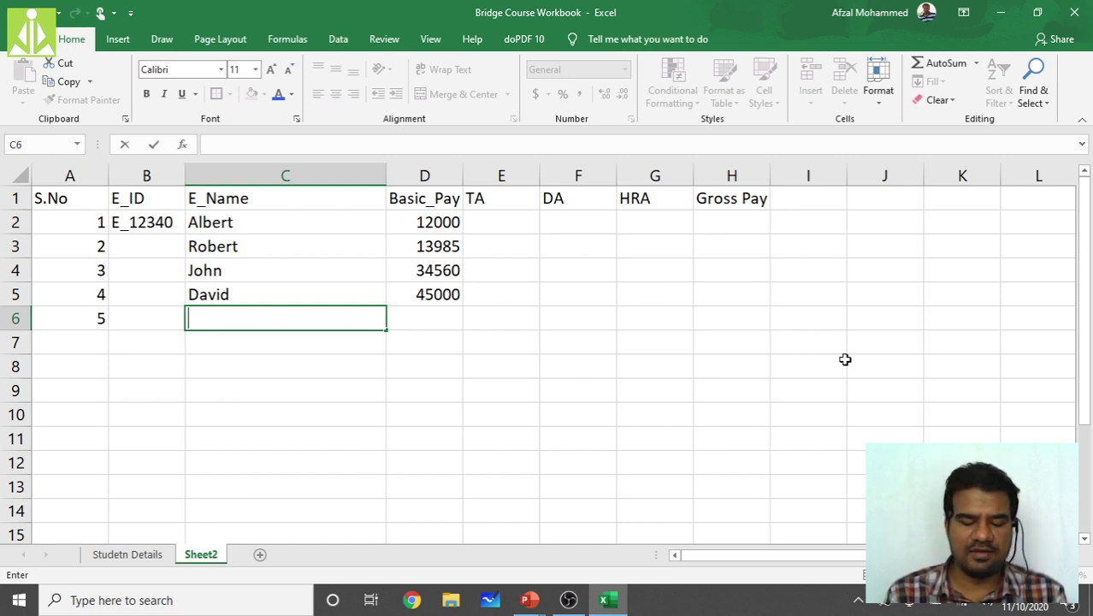
# Step: Complete row 6 with the fifth employee's name in C6 and a basic pay of 7600 in D6
pyautogui.write('Michel')
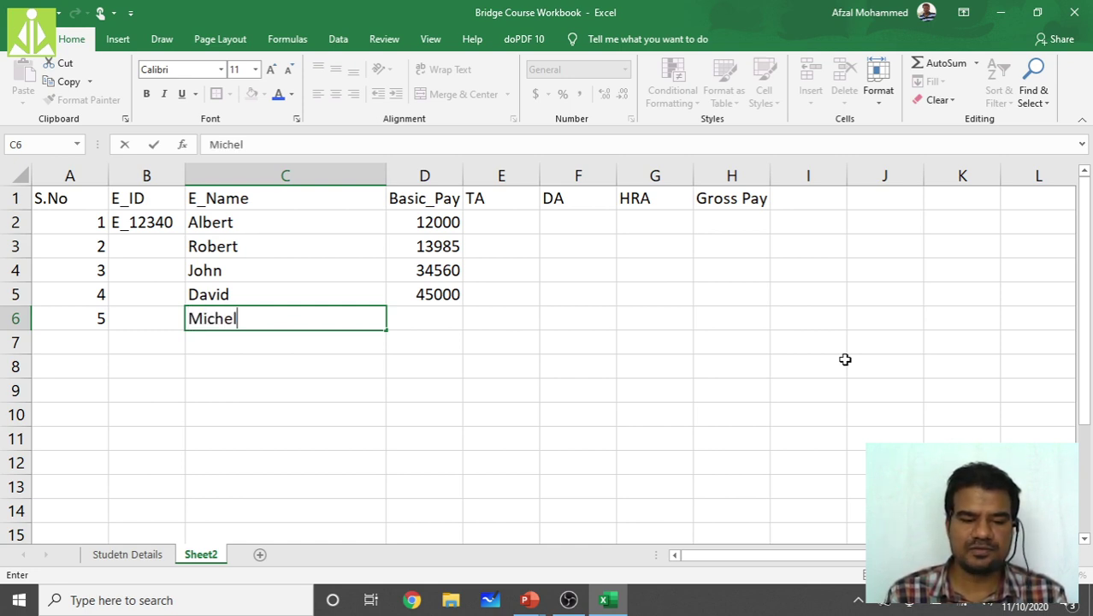
pyautogui.press('Tab')
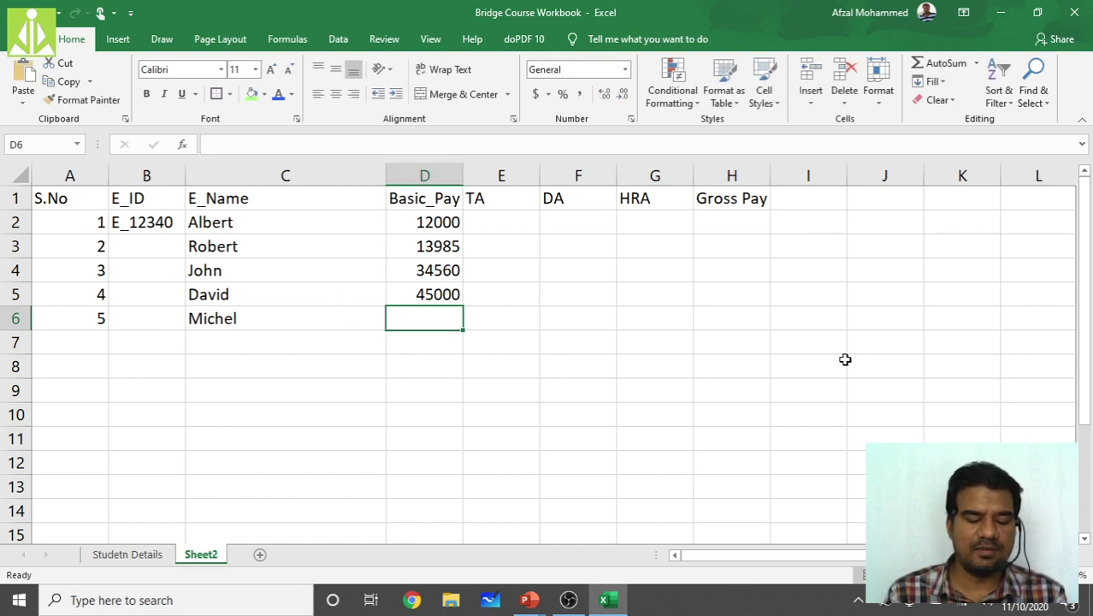
pyautogui.write('7600')
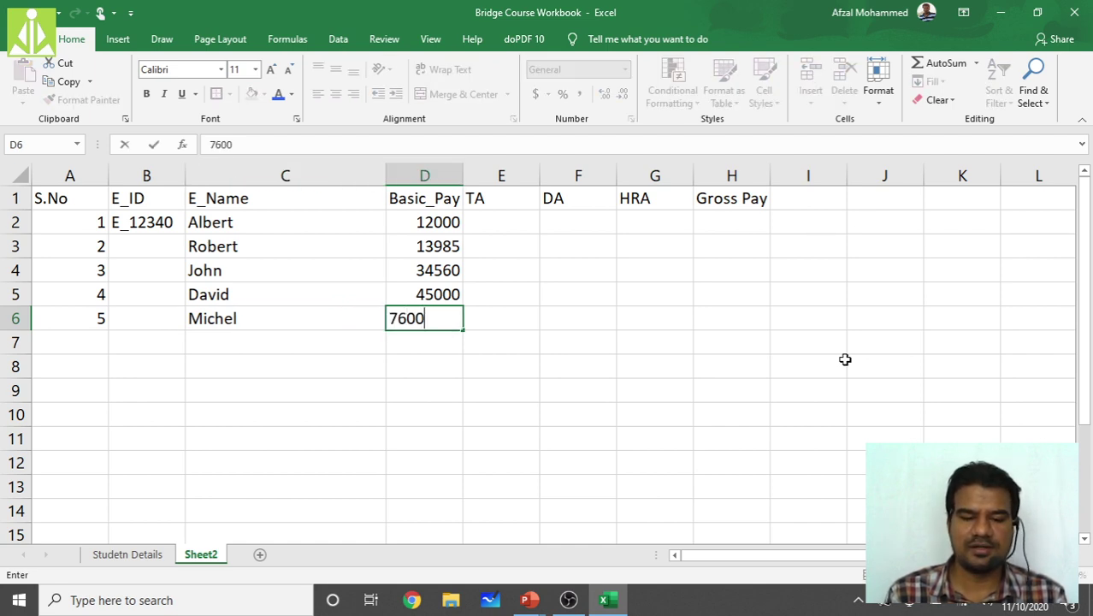
pyautogui.press('Tab')
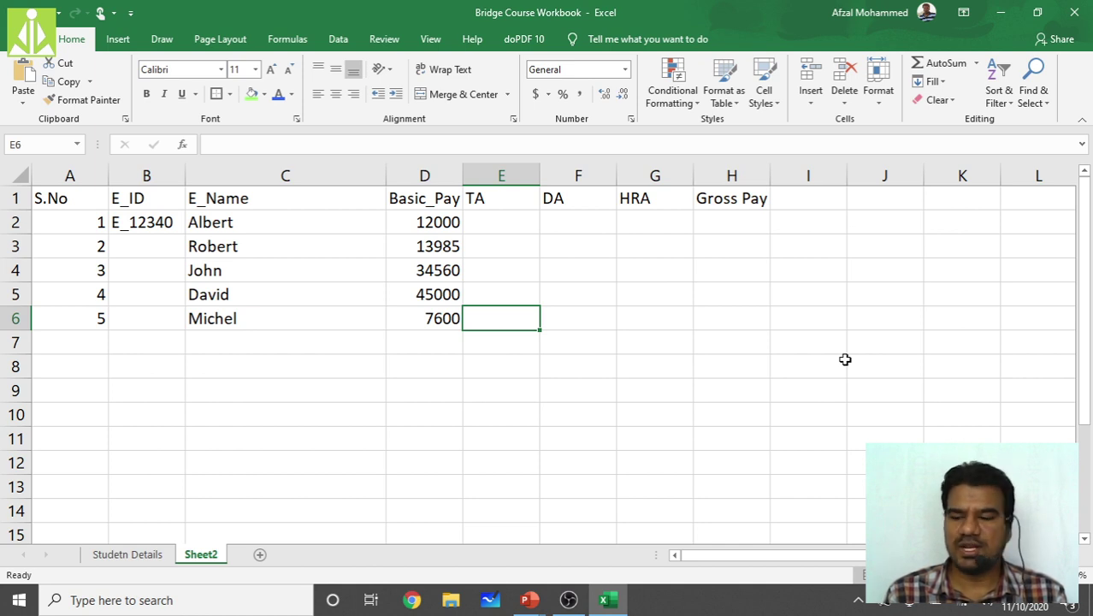
pyautogui.hotkey('alt', 'Tab')
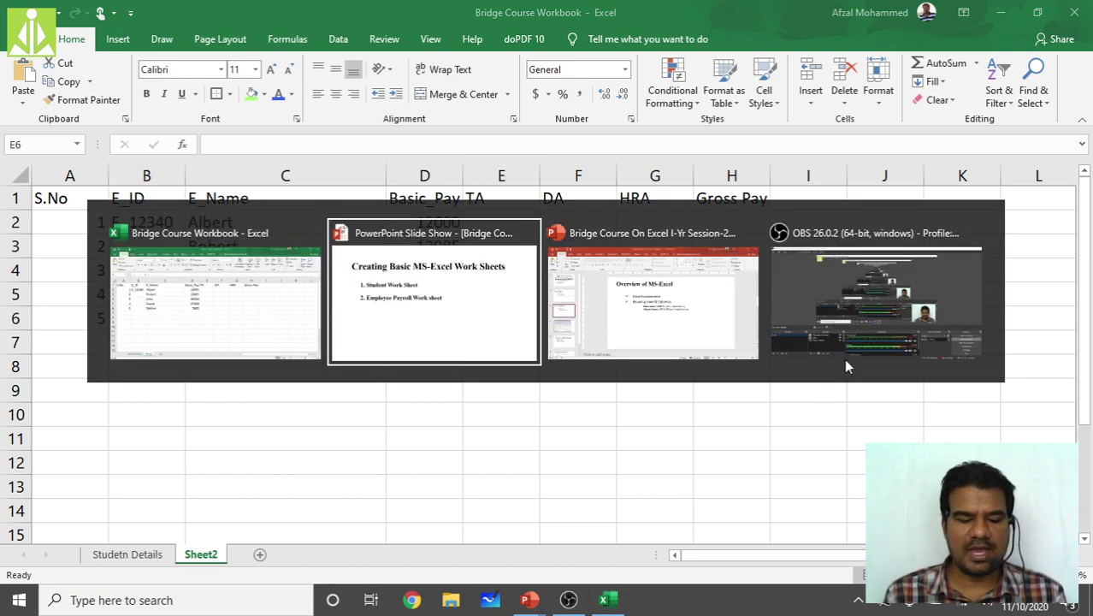
pyautogui.press('Escape')
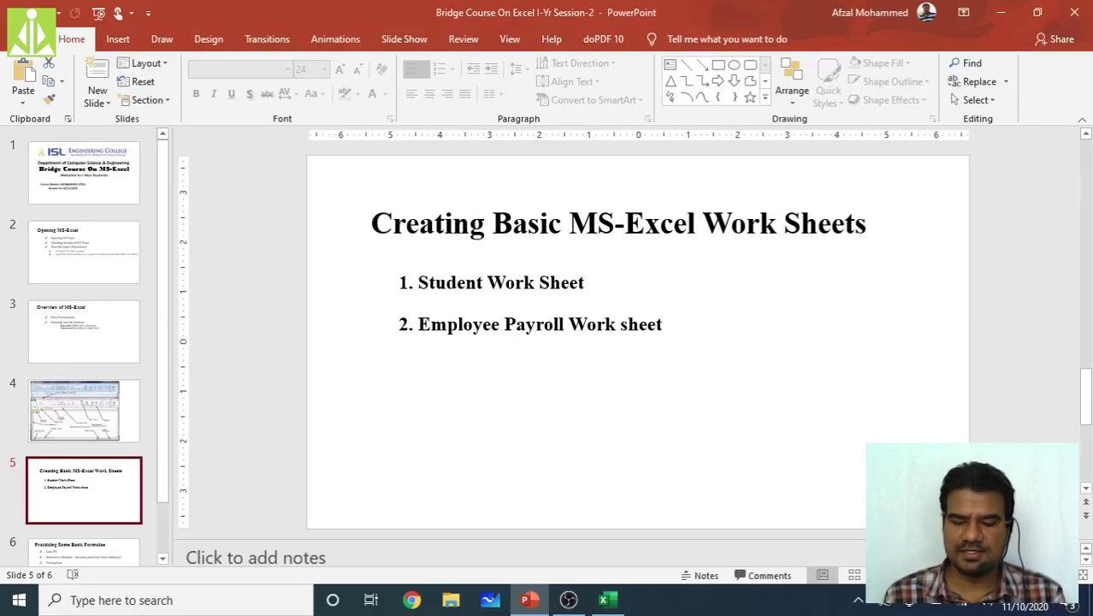
pyautogui.click(529, 601)
pyautogui.hotkey('alt', 'Tab')
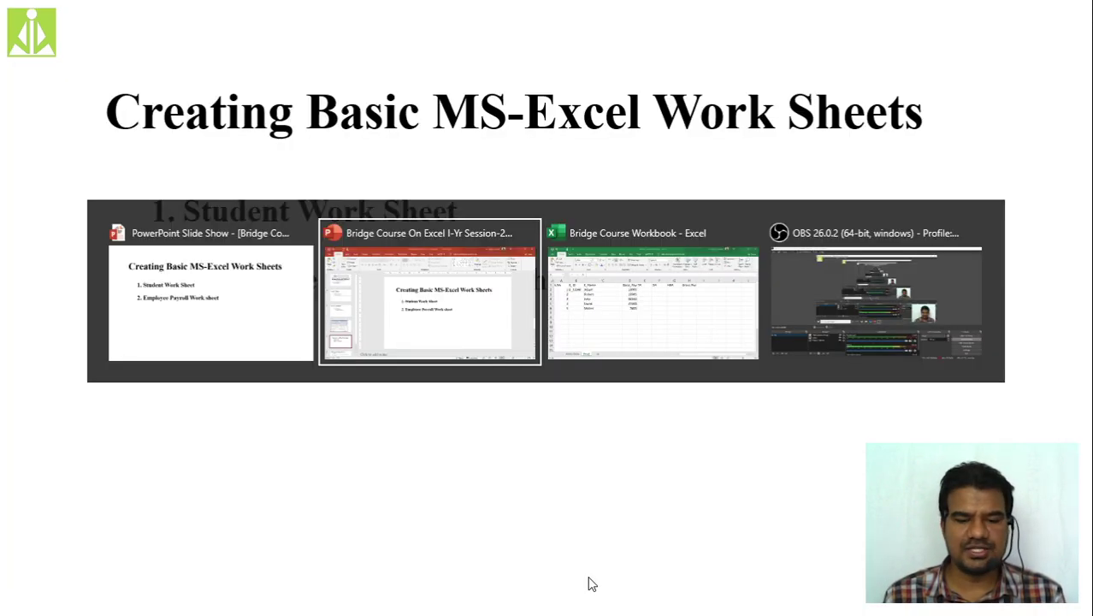
pyautogui.hotkey('alt', 'Tab')
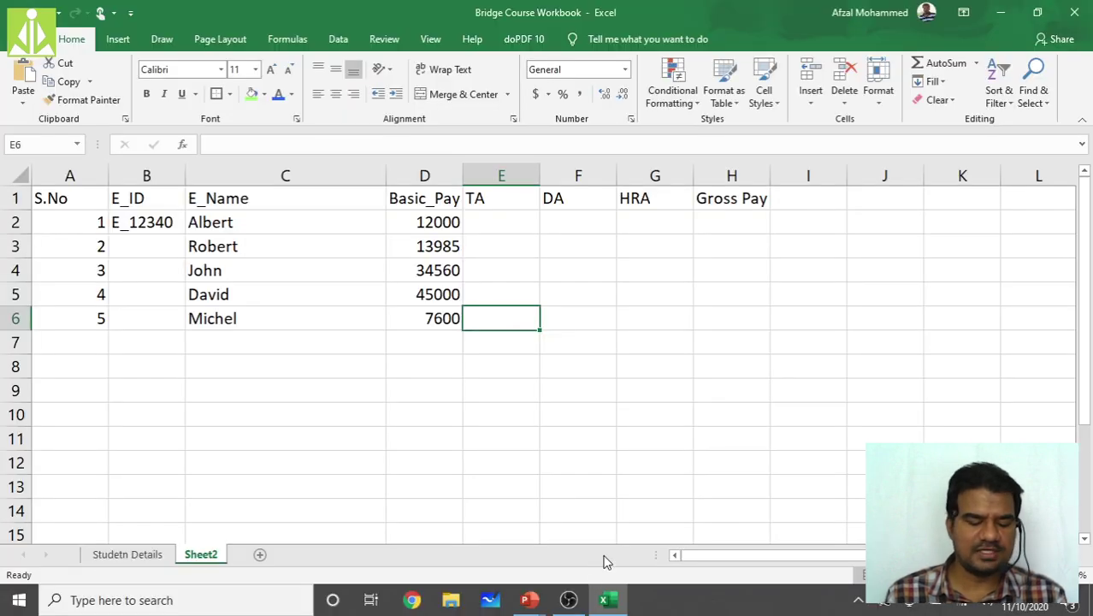
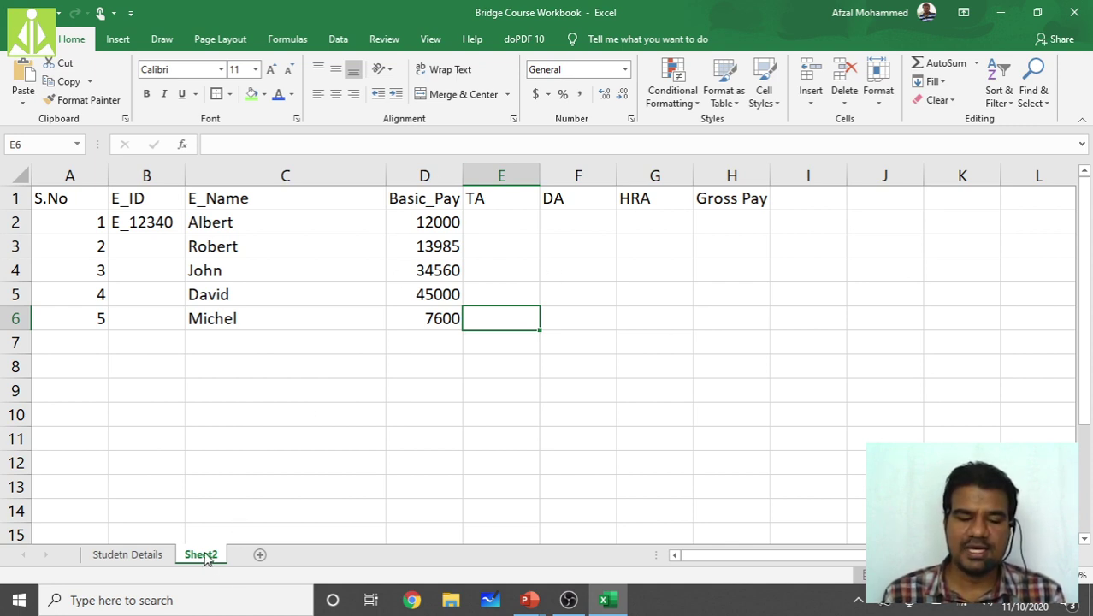
# Step: Rename the Sheet2 worksheet as Employee Payroll
pyautogui.doubleClick(204, 556)
pyautogui.write('Employee Payroll')
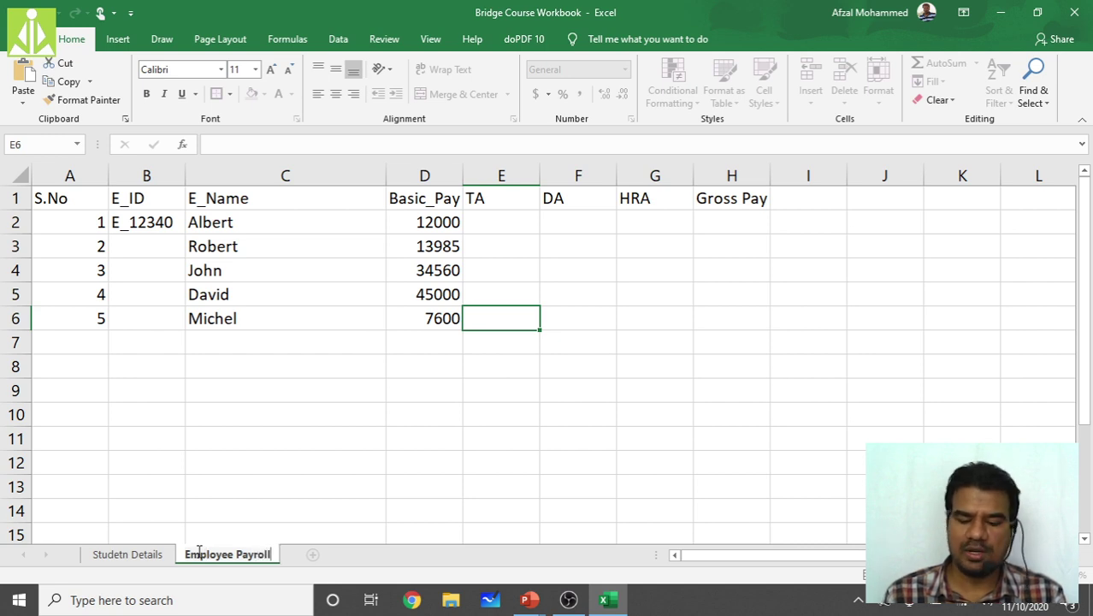
pyautogui.press('Return')
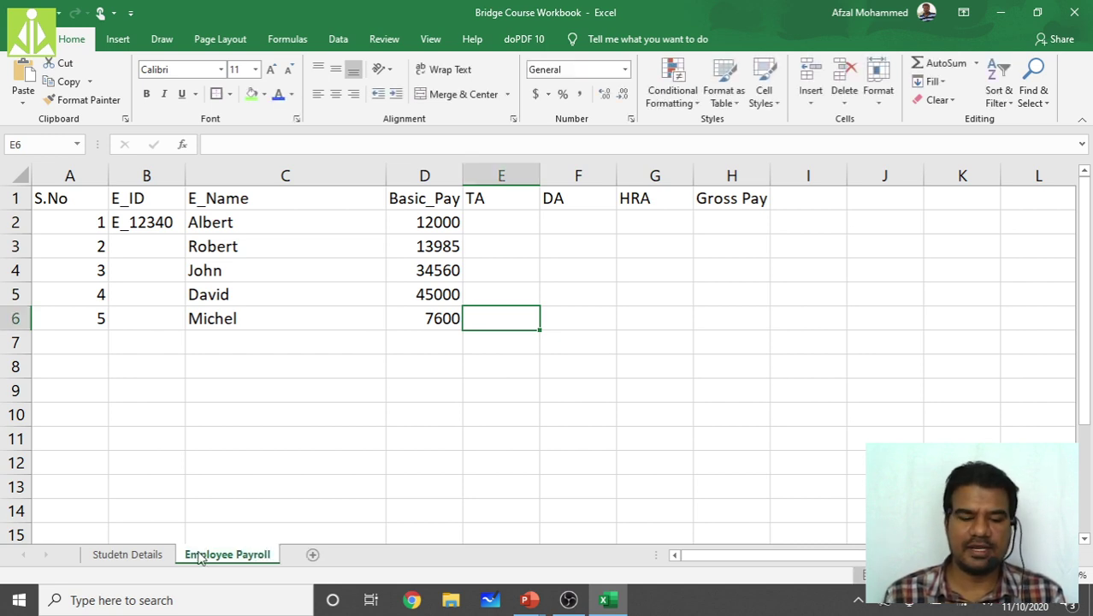
# Step: Fill the heading row A1:H1 of the Studetn Details sheet with a light blue theme colour
pyautogui.click(134, 556)
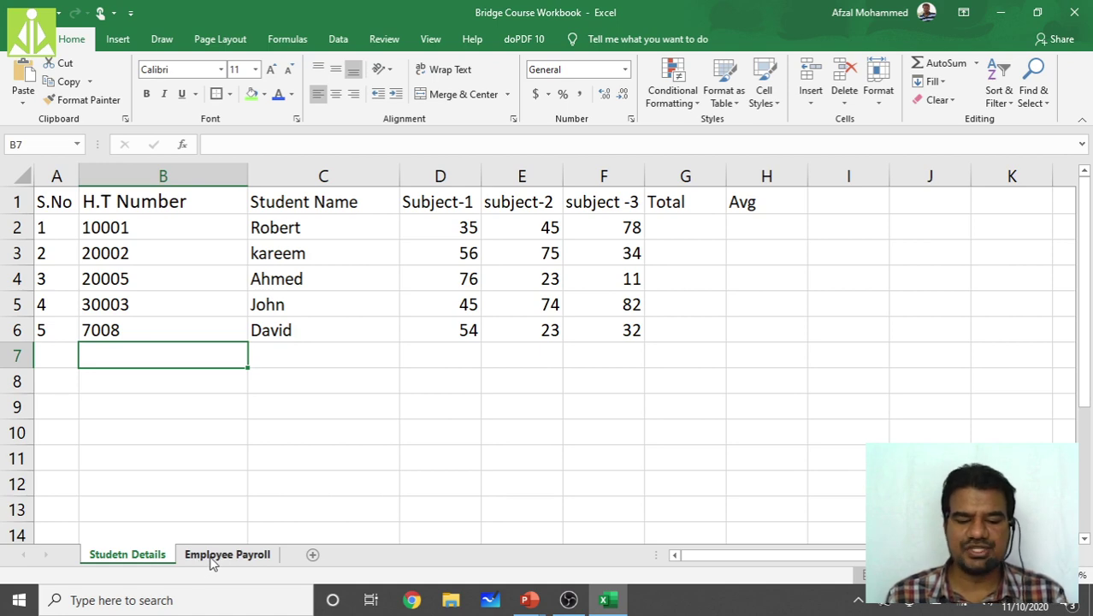
pyautogui.click(216, 557)
pyautogui.click(150, 554)
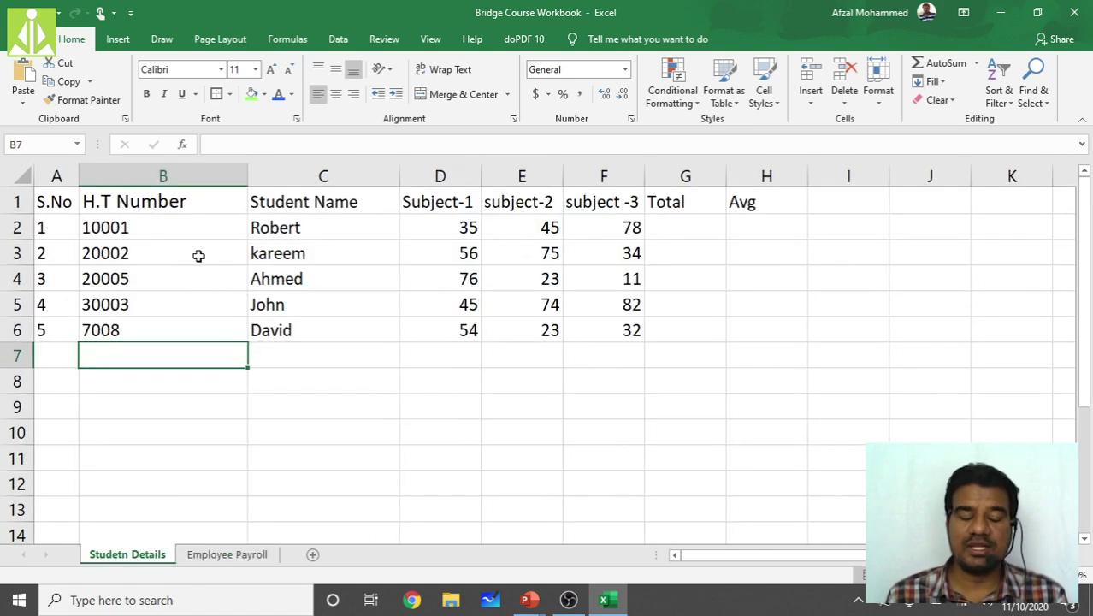
pyautogui.moveTo(51, 201); pyautogui.dragTo(779, 205)
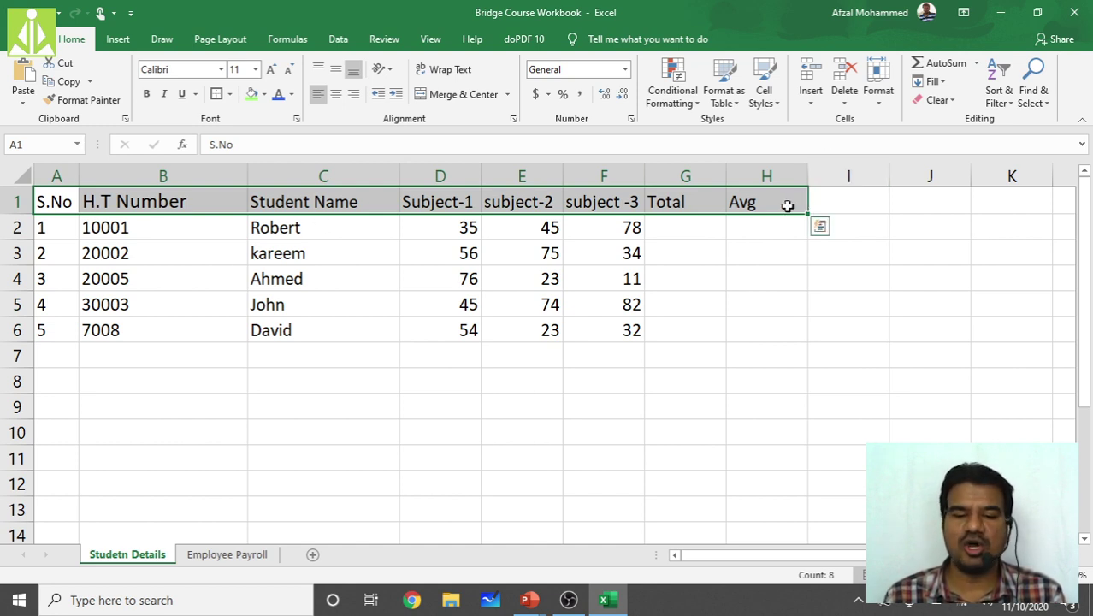
pyautogui.click(264, 94)
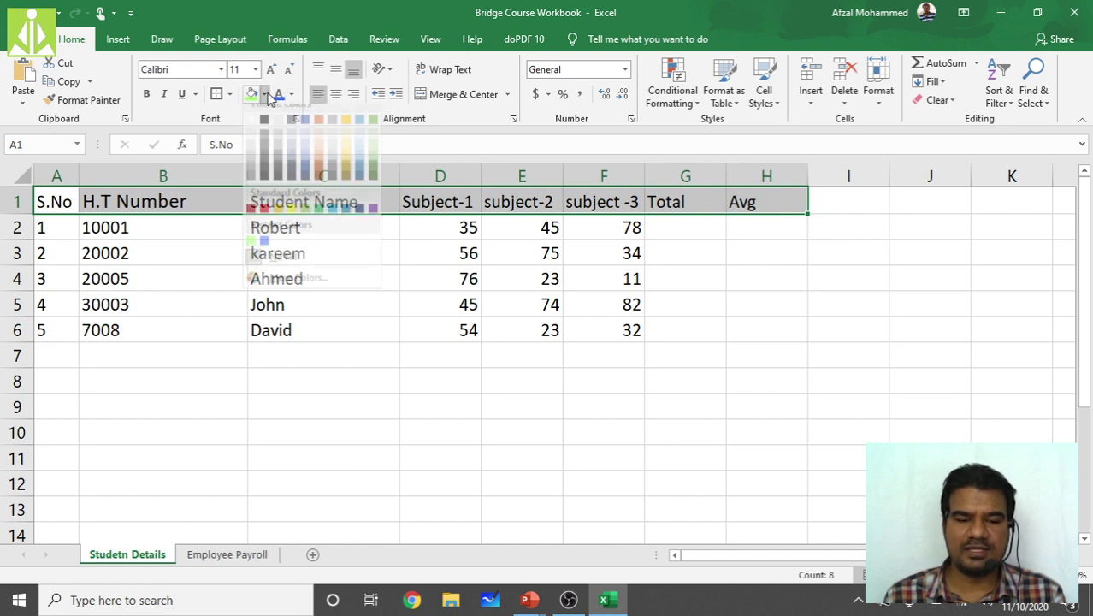
pyautogui.click(305, 164)
pyautogui.click(769, 409)
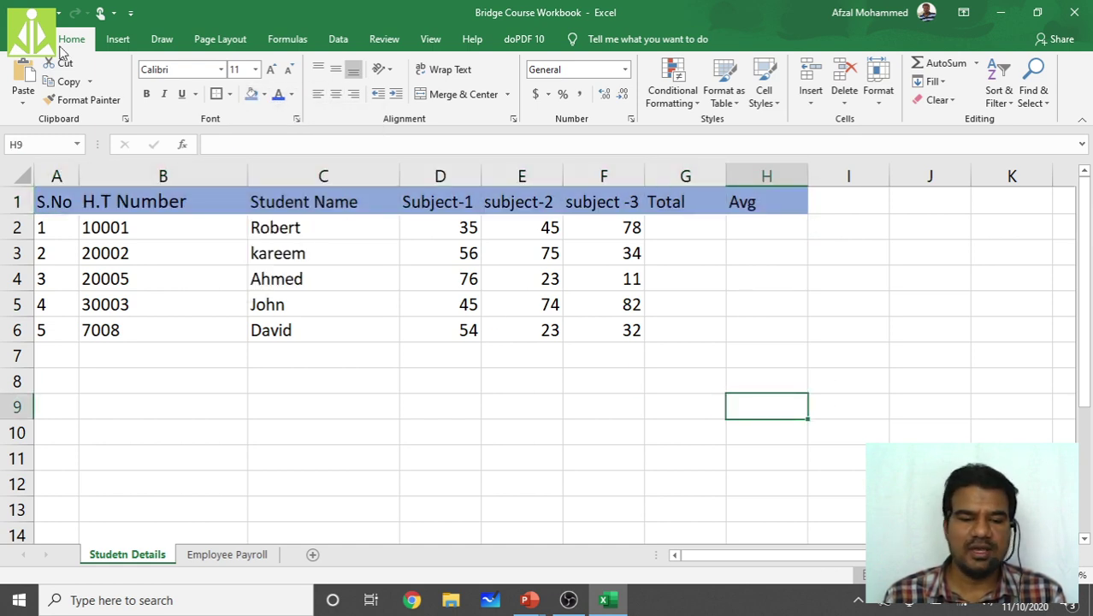
# Step: Apply all borders to the student table A1:H6
pyautogui.moveTo(774, 337); pyautogui.dragTo(46, 182)
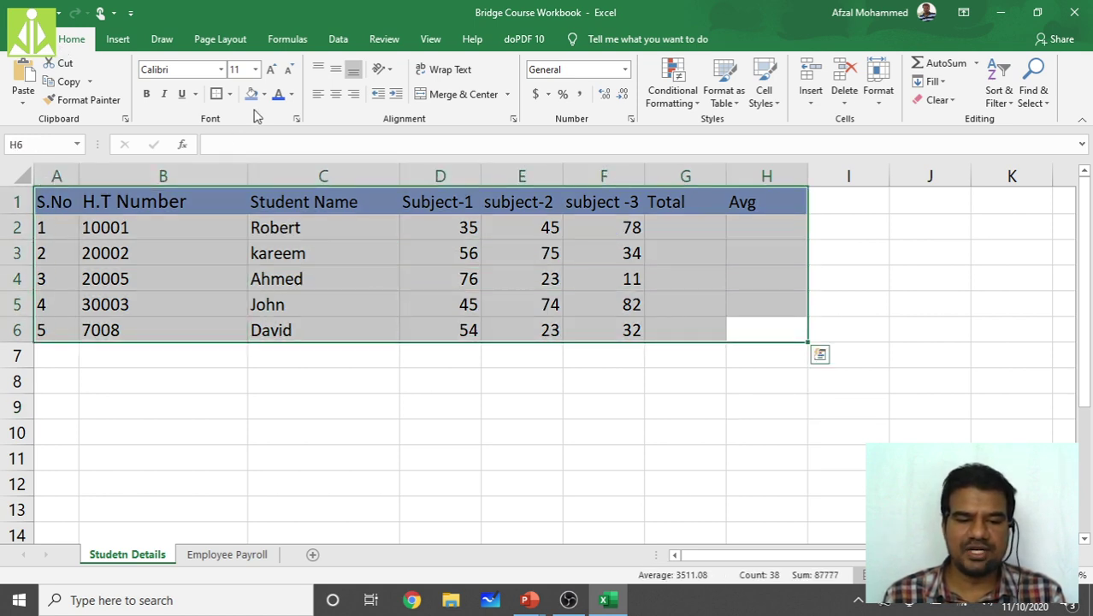
pyautogui.click(229, 93)
pyautogui.click(258, 231)
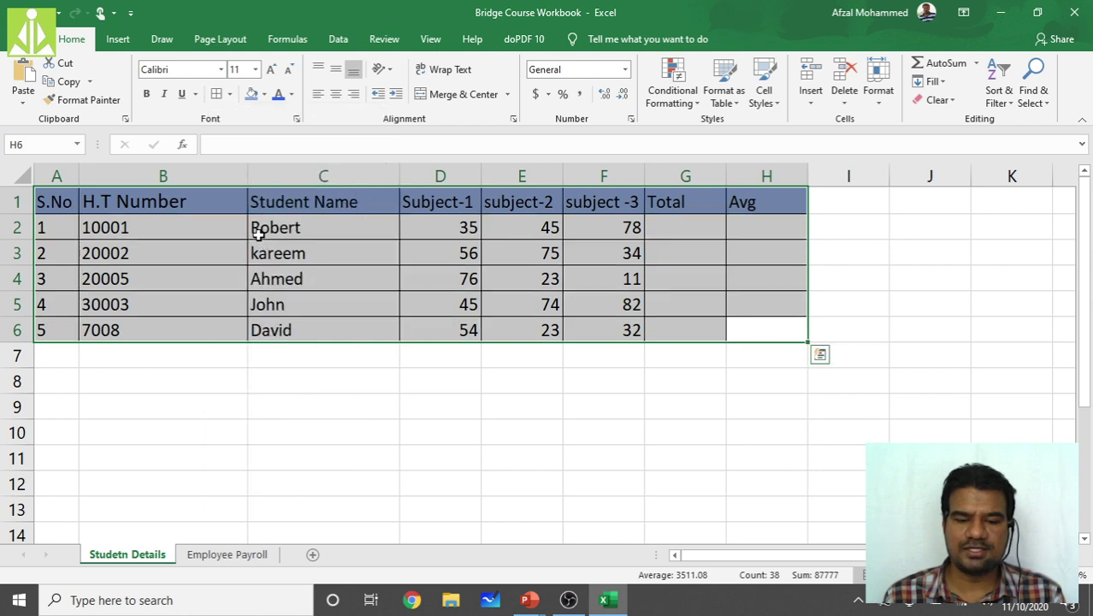
pyautogui.click(716, 469)
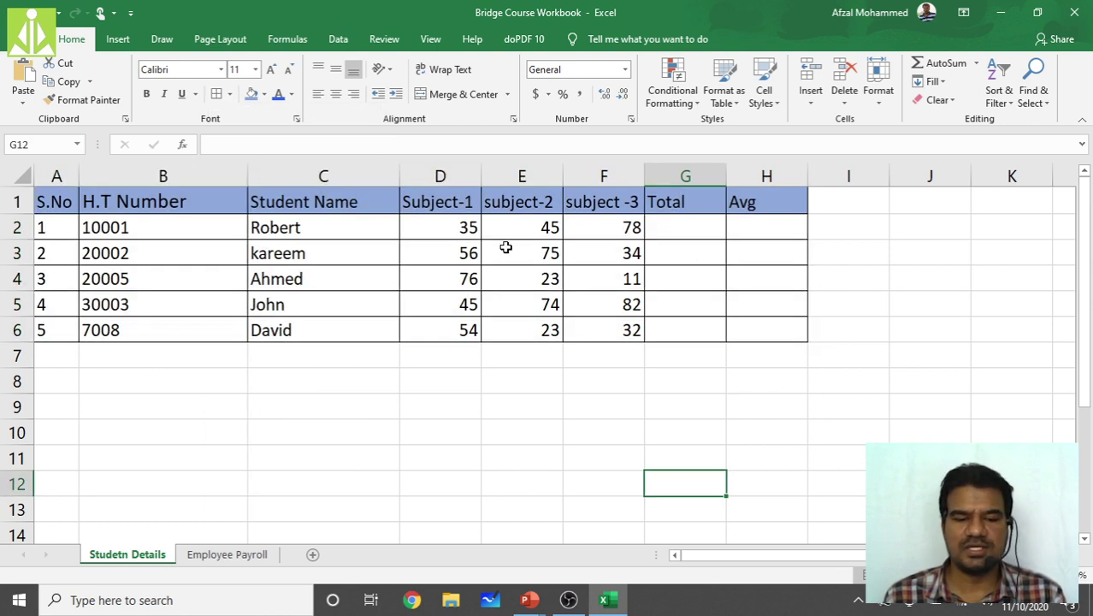
# Step: Fill the heading row A1:H1 of the Employee Payroll sheet with a light gold theme colour
pyautogui.click(227, 556)
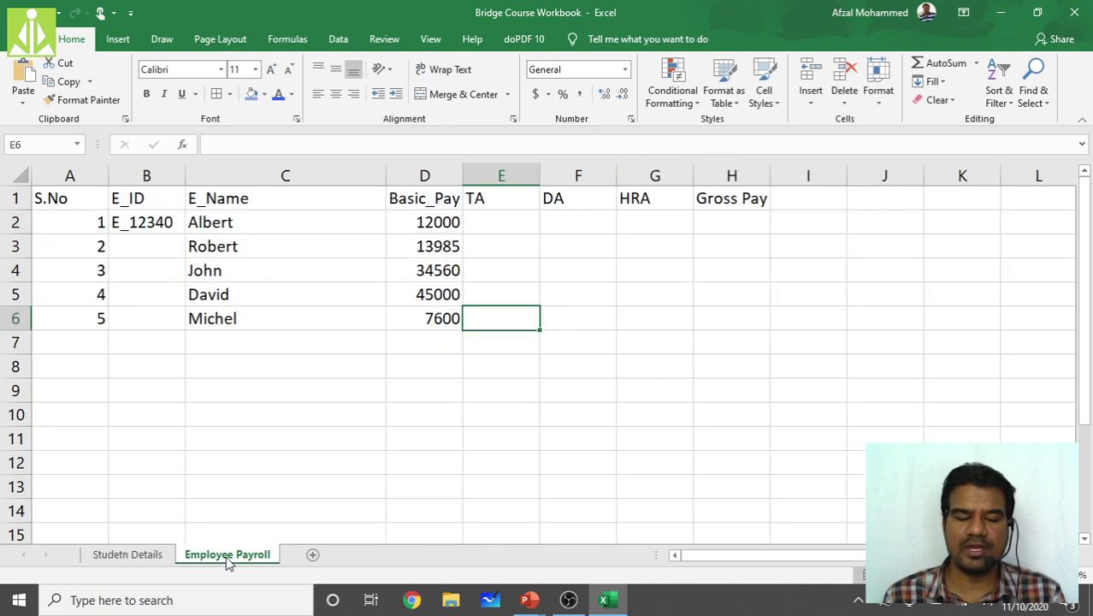
pyautogui.click(49, 199)
pyautogui.moveTo(194, 197); pyautogui.dragTo(752, 196)
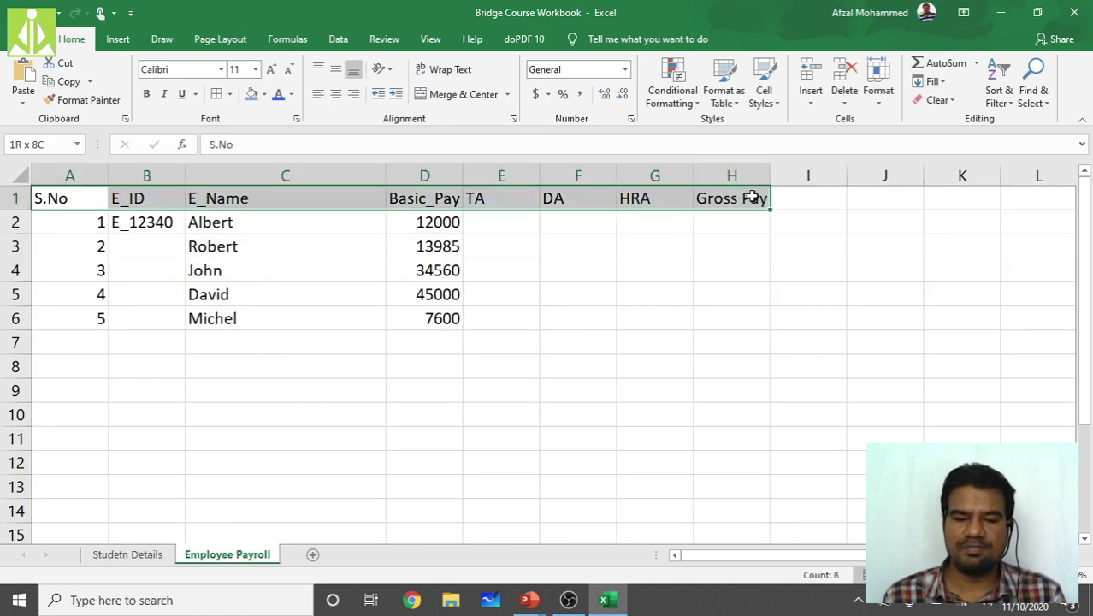
pyautogui.click(263, 94)
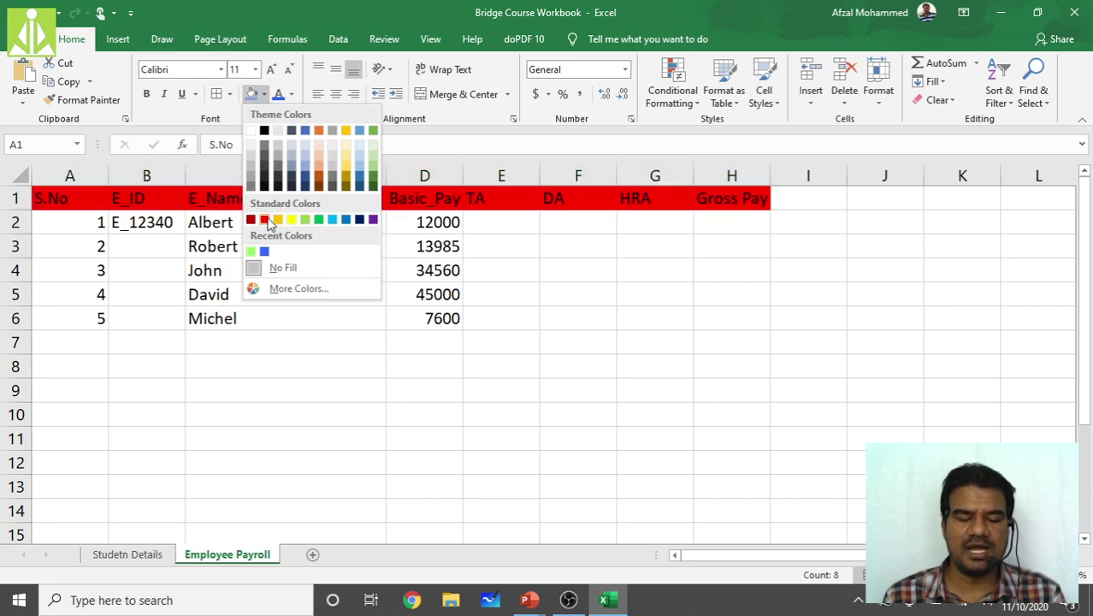
pyautogui.click(348, 168)
pyautogui.click(702, 371)
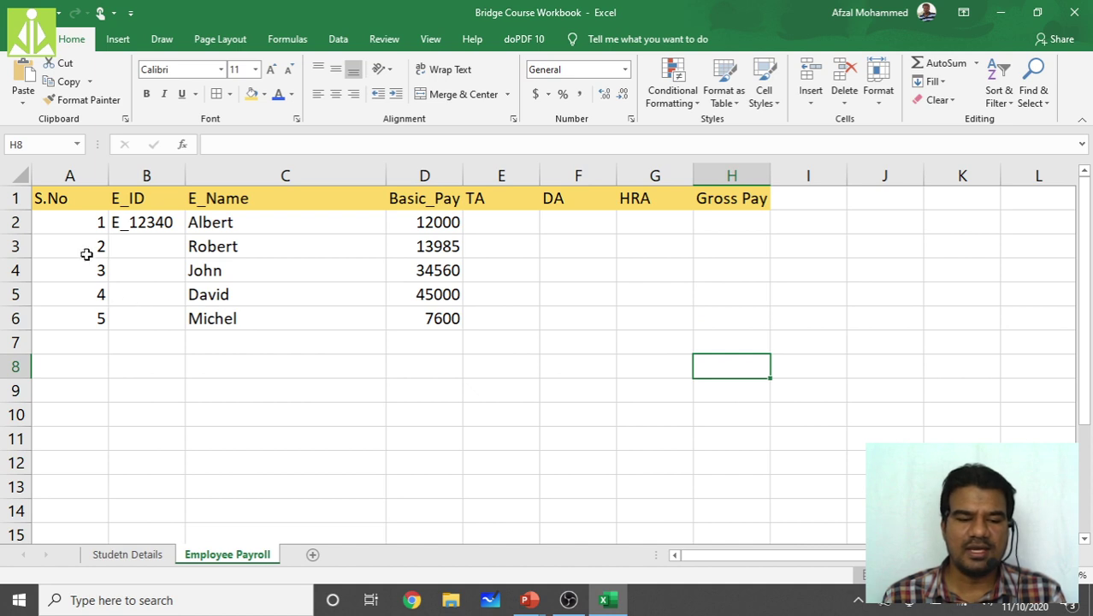
# Step: Apply all borders to the payroll table A1:H6
pyautogui.moveTo(53, 197); pyautogui.dragTo(736, 326)
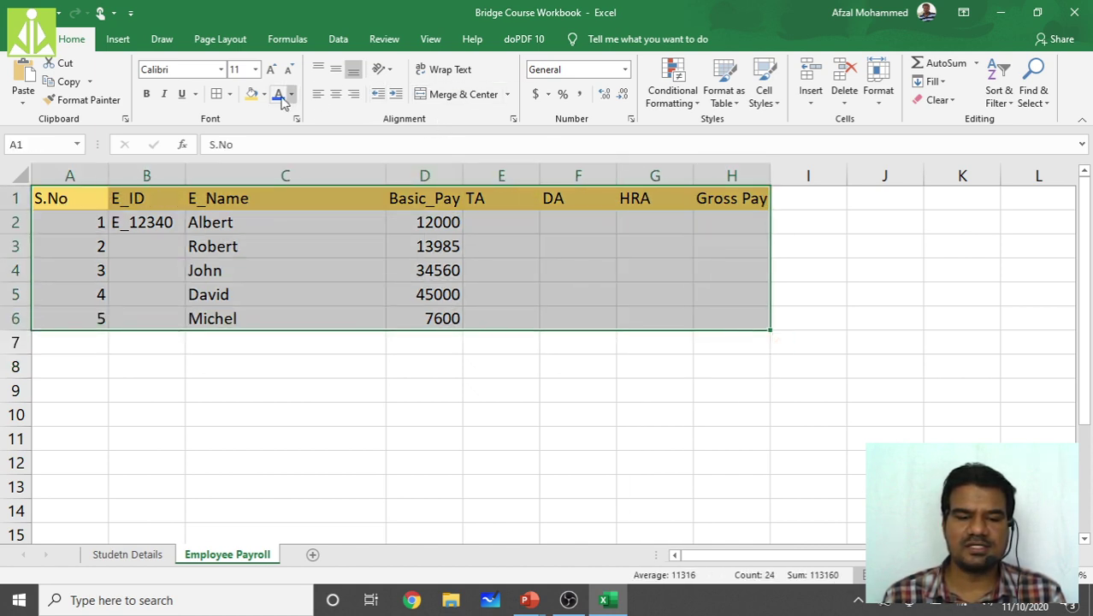
pyautogui.click(217, 94)
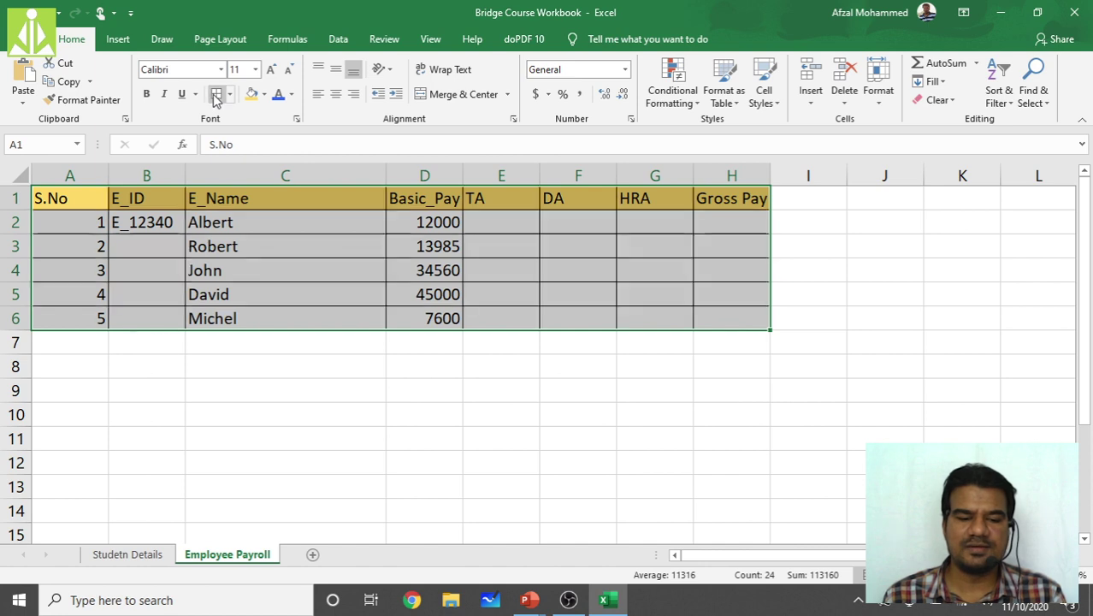
pyautogui.click(355, 386)
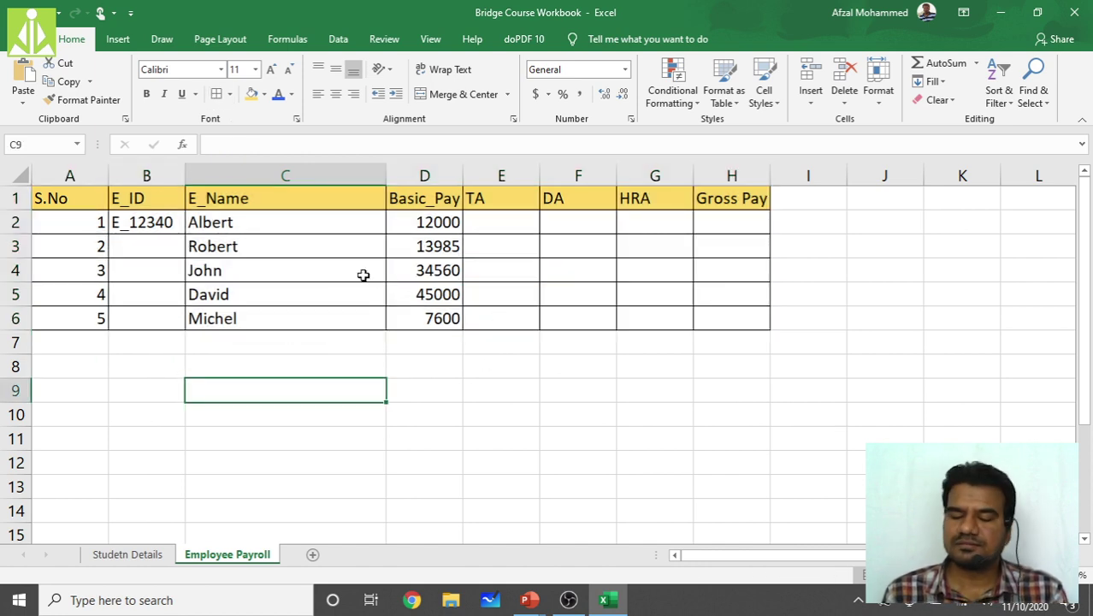
# Step: Left-align the S.No column of the payroll sheet and narrow it to fit its contents more closely
pyautogui.click(69, 176)
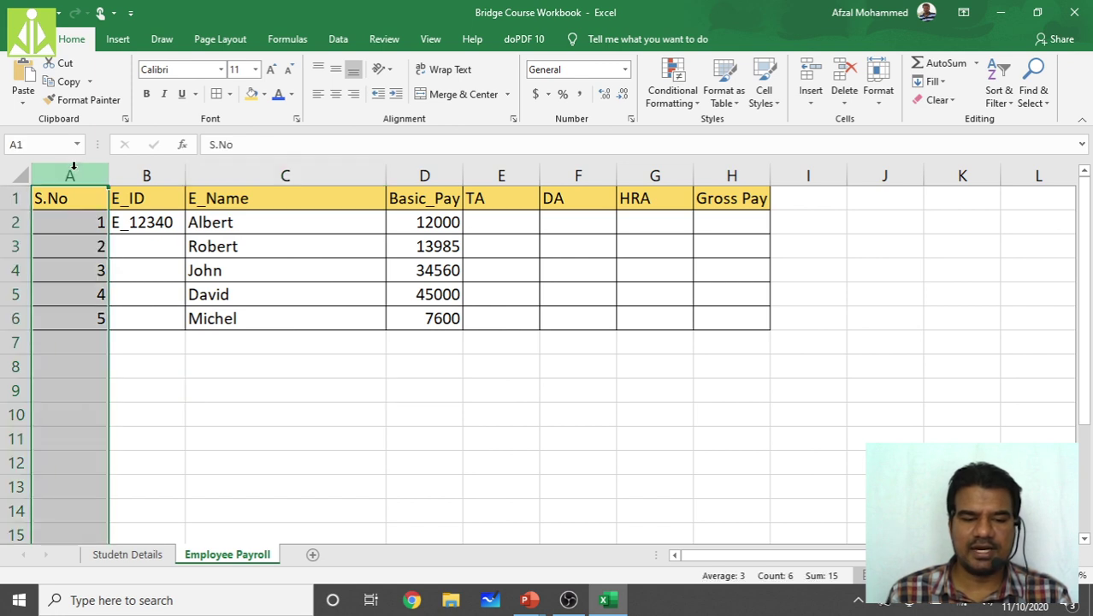
pyautogui.click(318, 96)
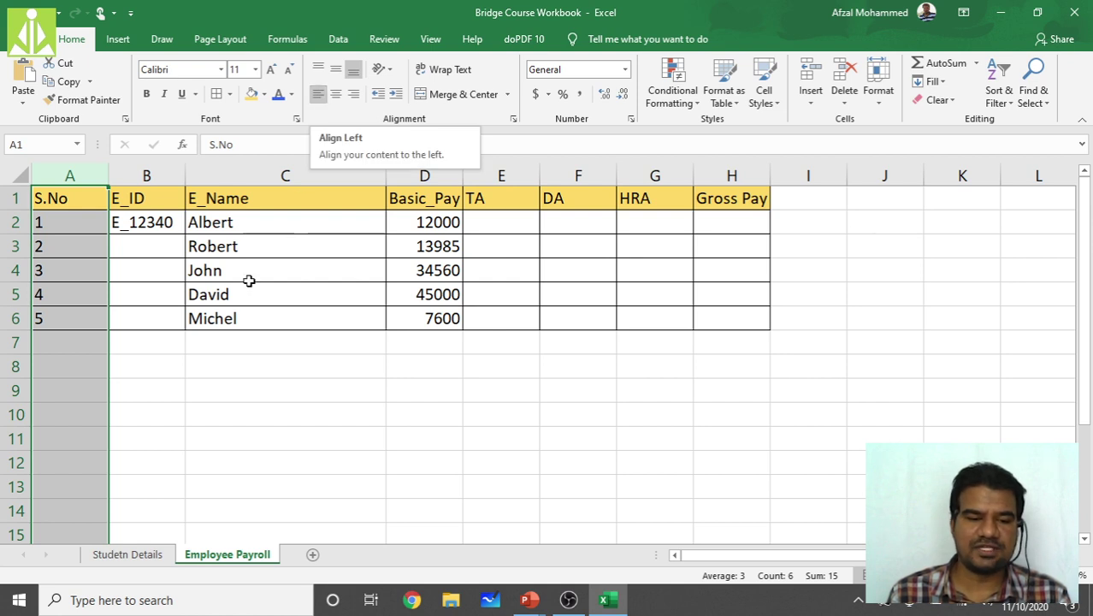
pyautogui.moveTo(100, 169); pyautogui.dragTo(81, 169)
pyautogui.click(378, 407)
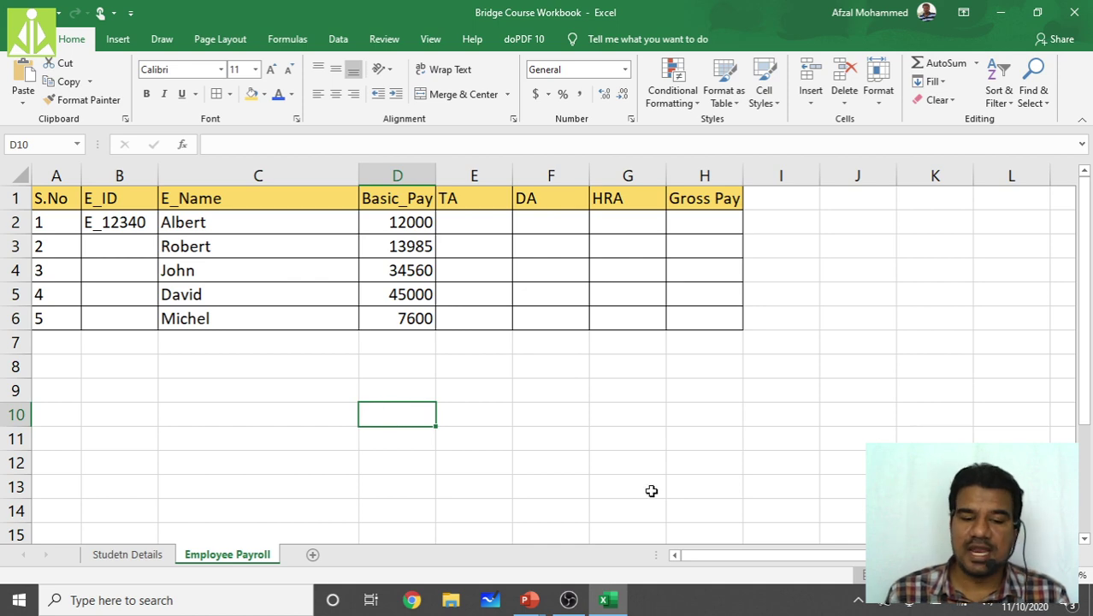
# Step: Switch to the PowerPoint slide show and advance to the Practicing Some Basic Formulae slide
pyautogui.hotkey('alt', 'Tab')
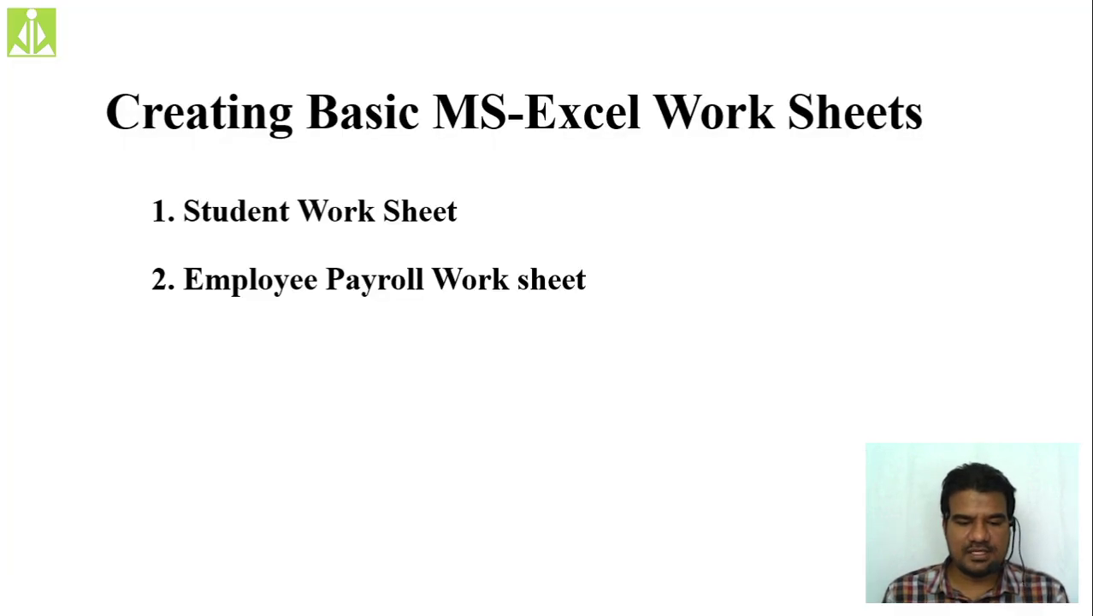
pyautogui.click(398, 332)
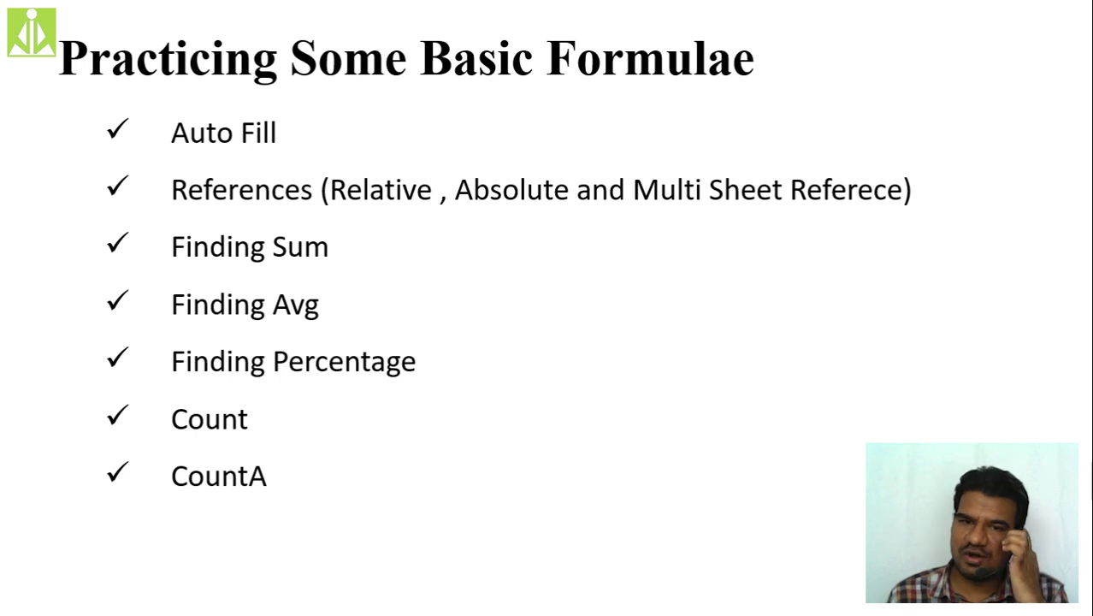
# Step: Switch to the Excel workbook and examine the E_ID column of the Employee Payroll sheet from B2 through B5
pyautogui.hotkey('alt', 'Tab')
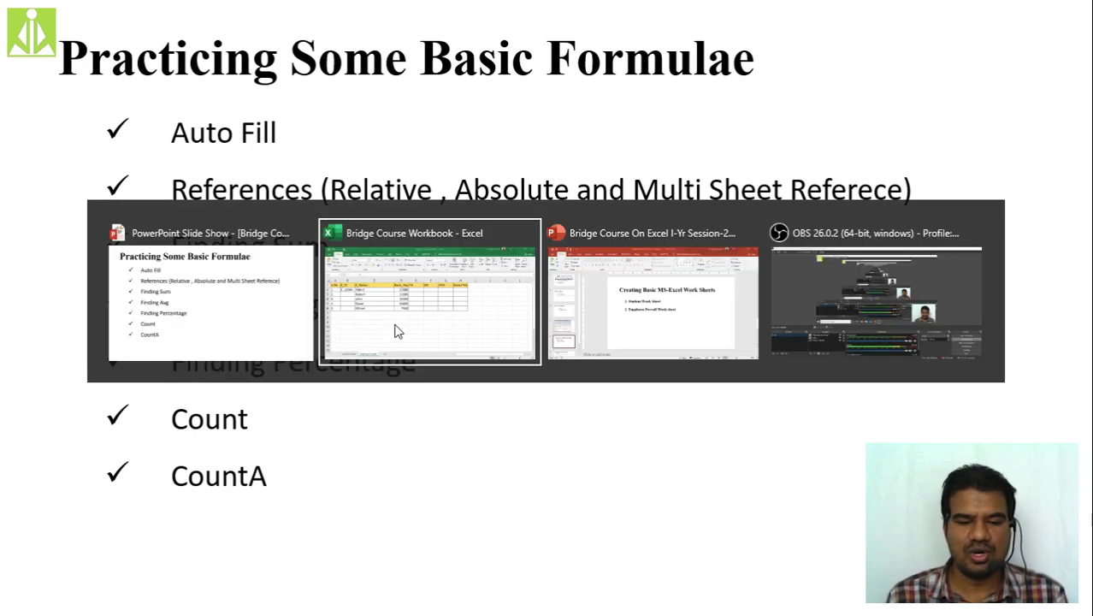
pyautogui.click(396, 331)
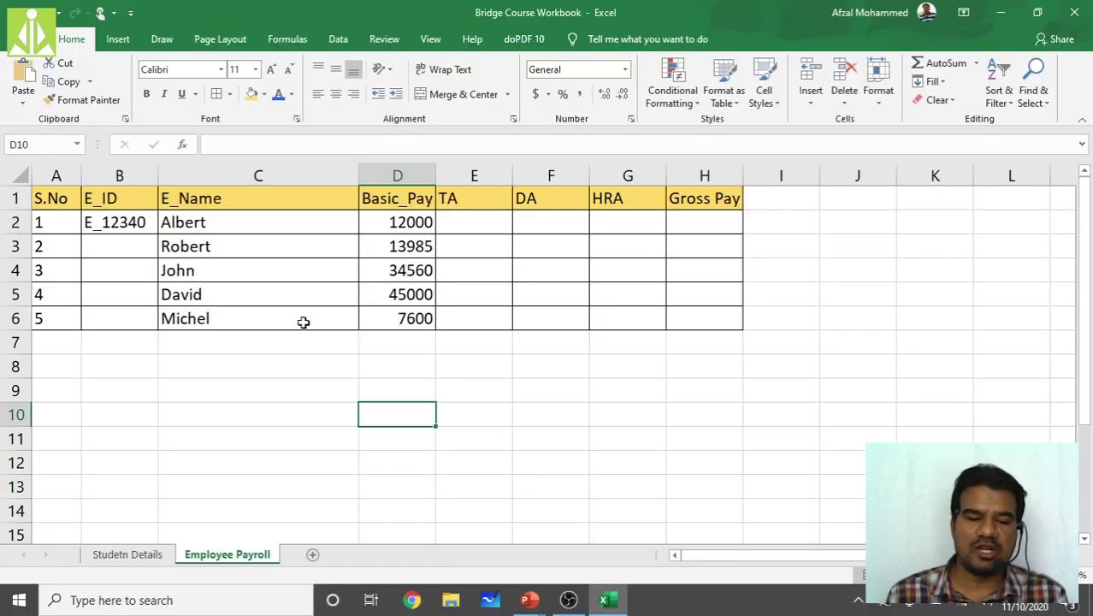
pyautogui.click(138, 226)
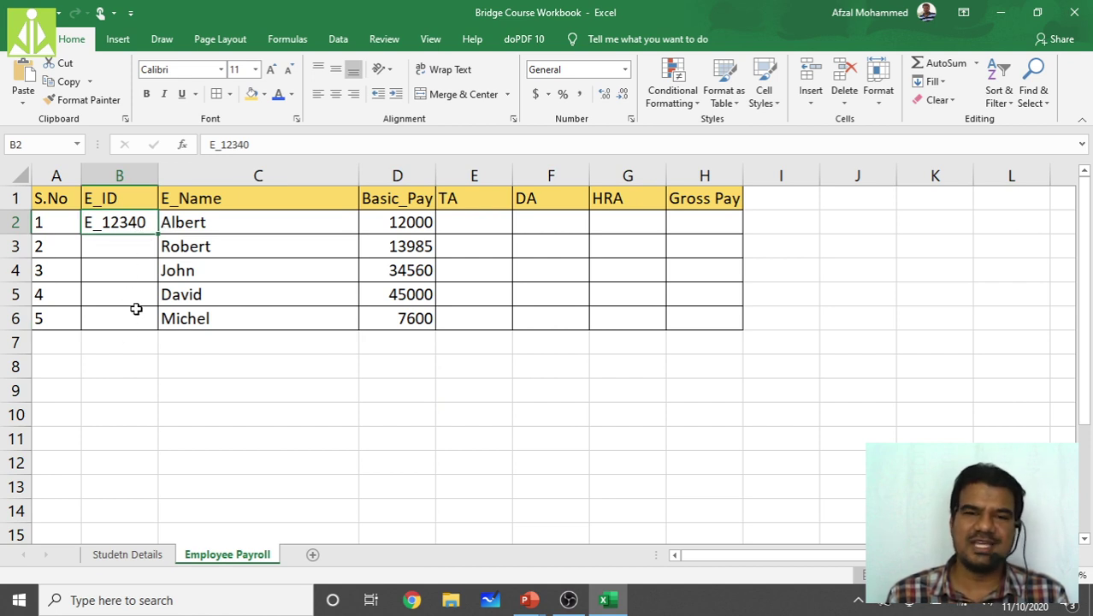
pyautogui.click(132, 241)
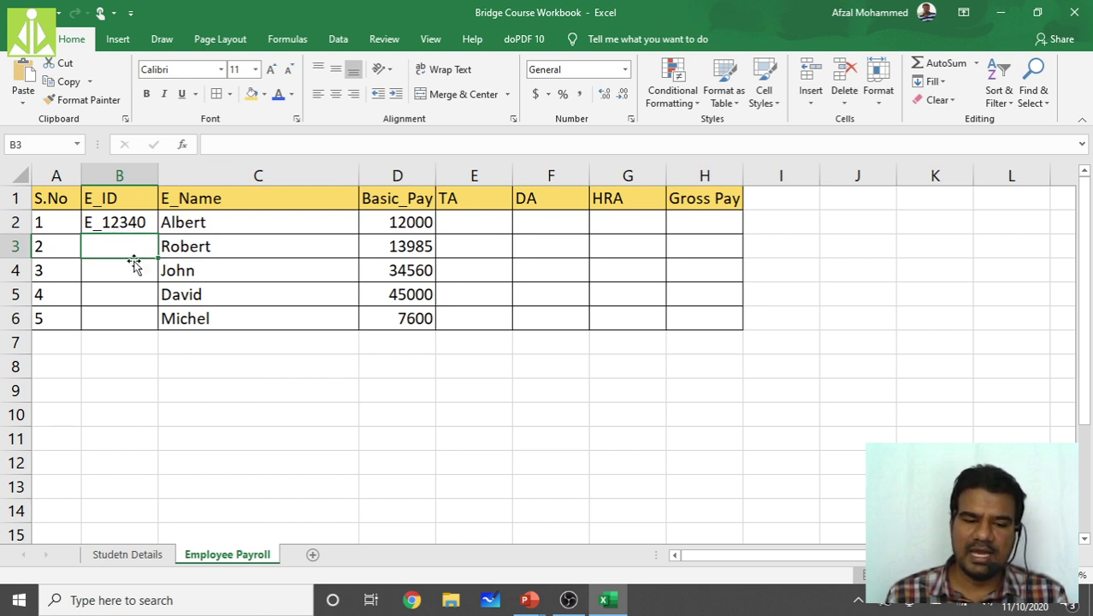
pyautogui.click(133, 268)
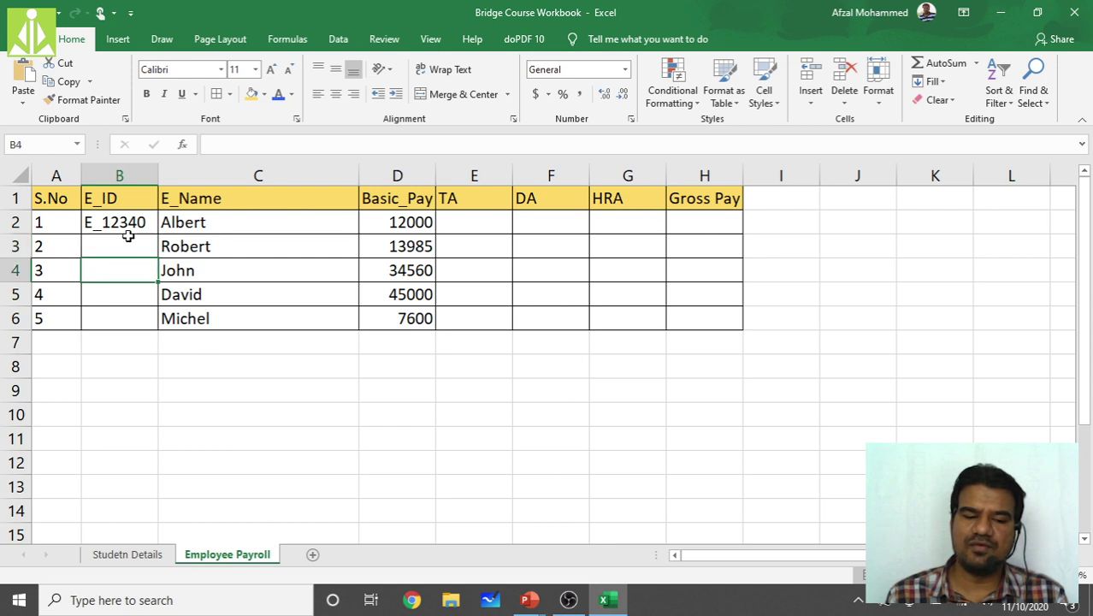
pyautogui.click(126, 297)
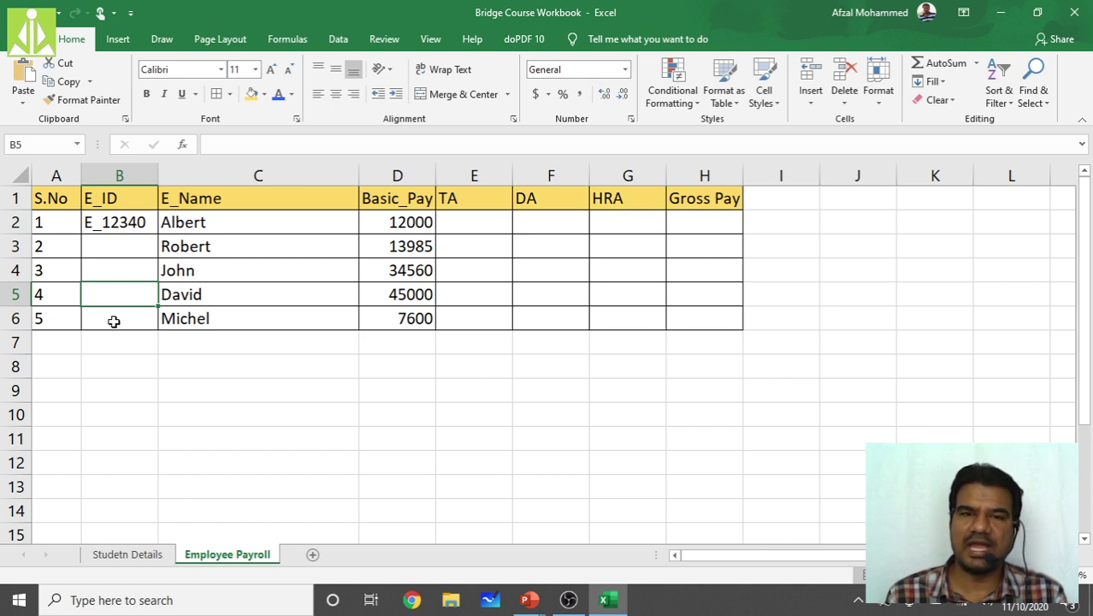
pyautogui.click(120, 224)
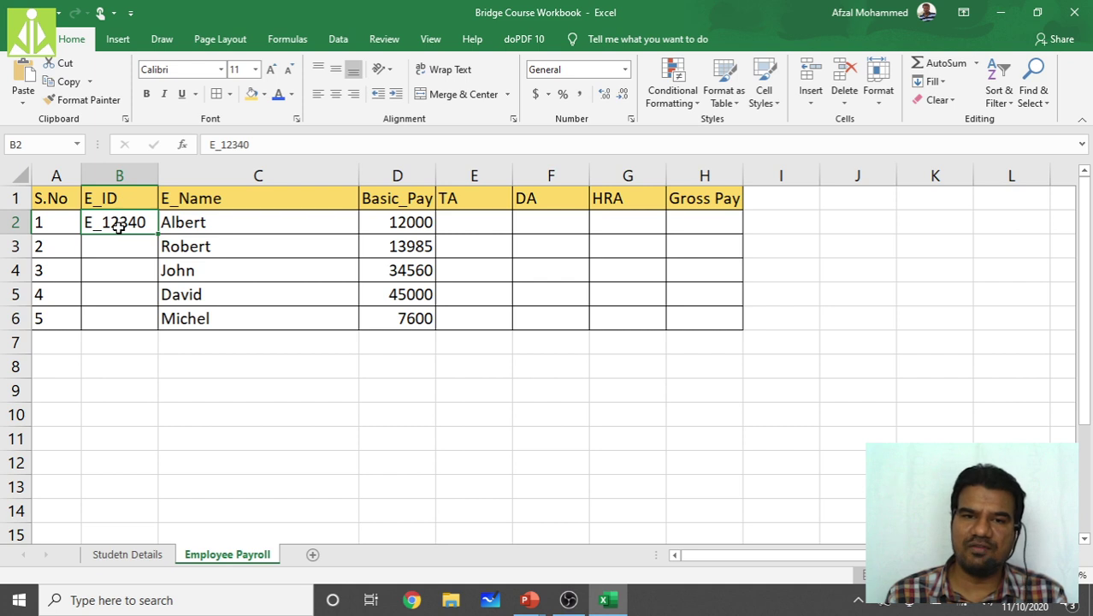
# Step: Enter the note Auto Fill in cell F12 below the payroll table
pyautogui.click(558, 457)
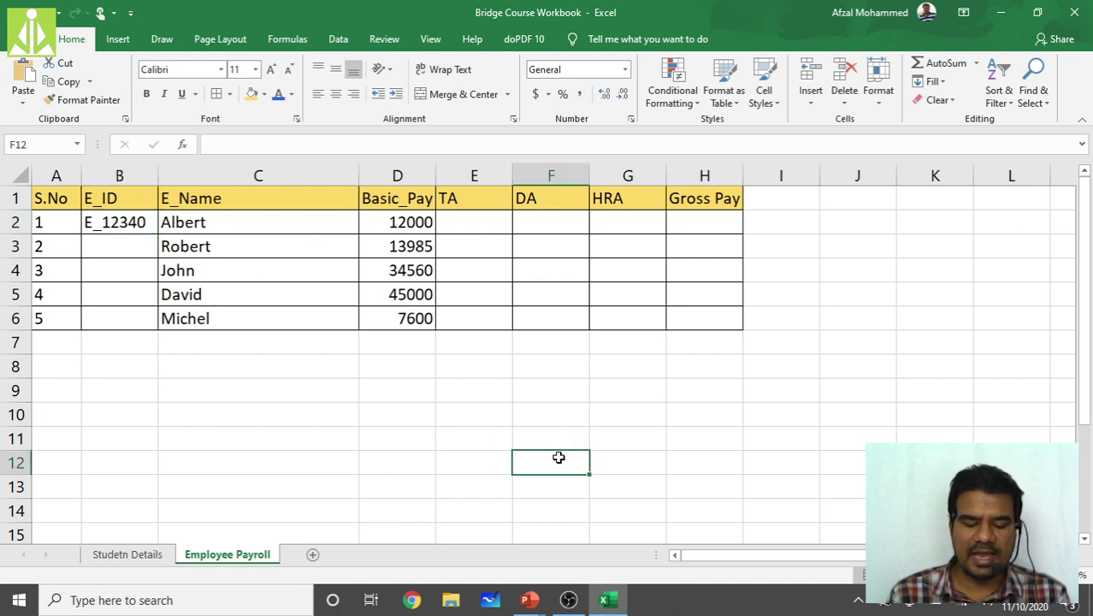
pyautogui.write('Auto F')
pyautogui.write('u')
pyautogui.press('BackSpace')
pyautogui.write('io')
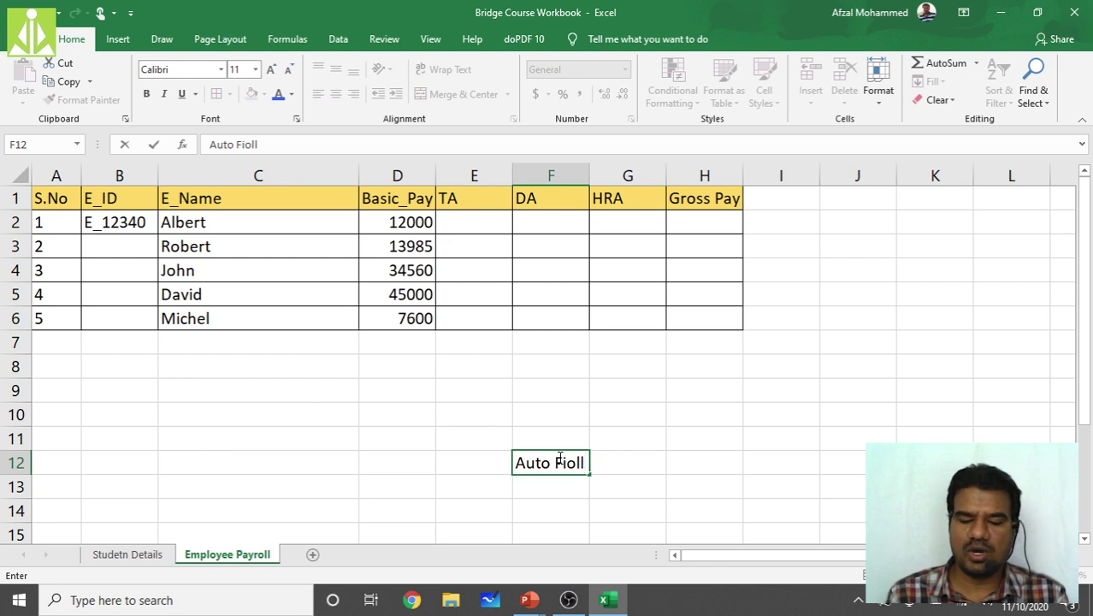
pyautogui.click(650, 446)
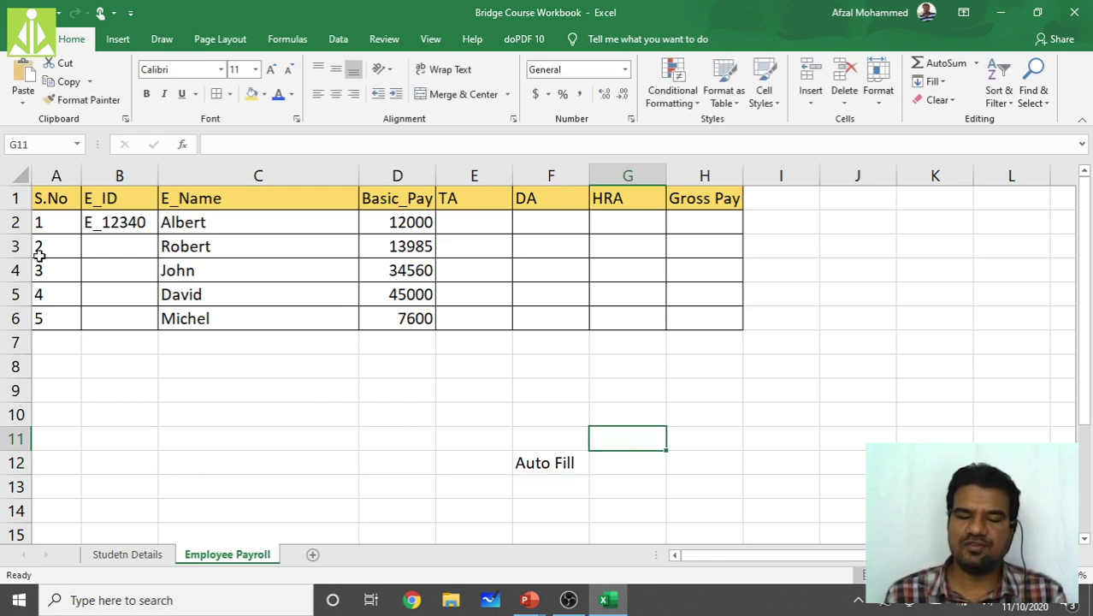
# Step: Clear the serial numbers in A3:A6, keeping only the first one in A2
pyautogui.moveTo(41, 248); pyautogui.dragTo(40, 318)
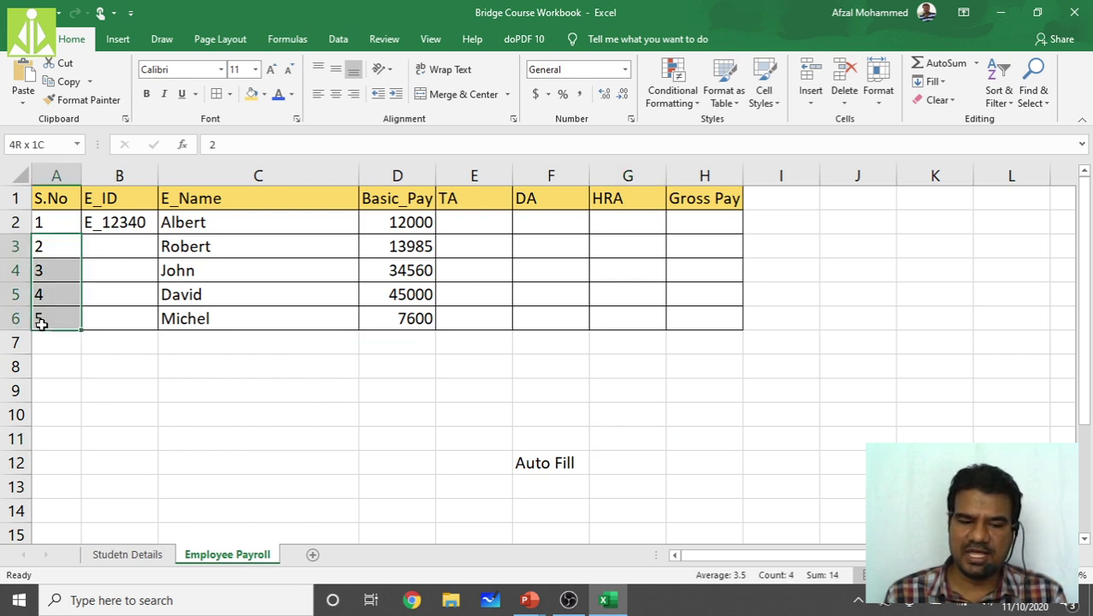
pyautogui.press('Delete')
pyautogui.click(142, 431)
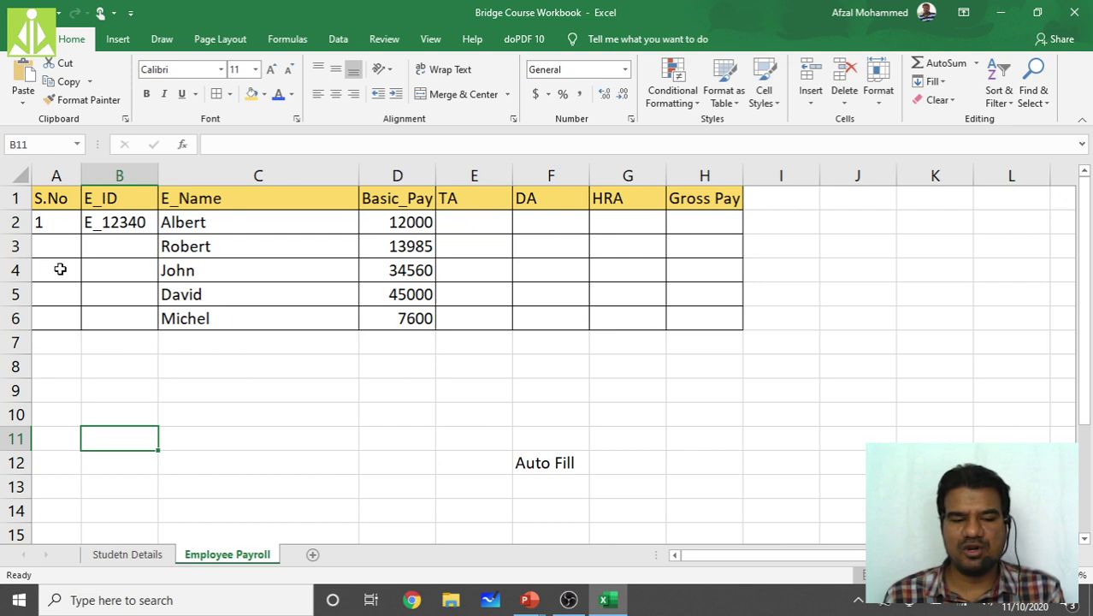
# Step: Auto-fill the S.No column from A2 down to A6 and set the fill option to Fill Series
pyautogui.click(60, 225)
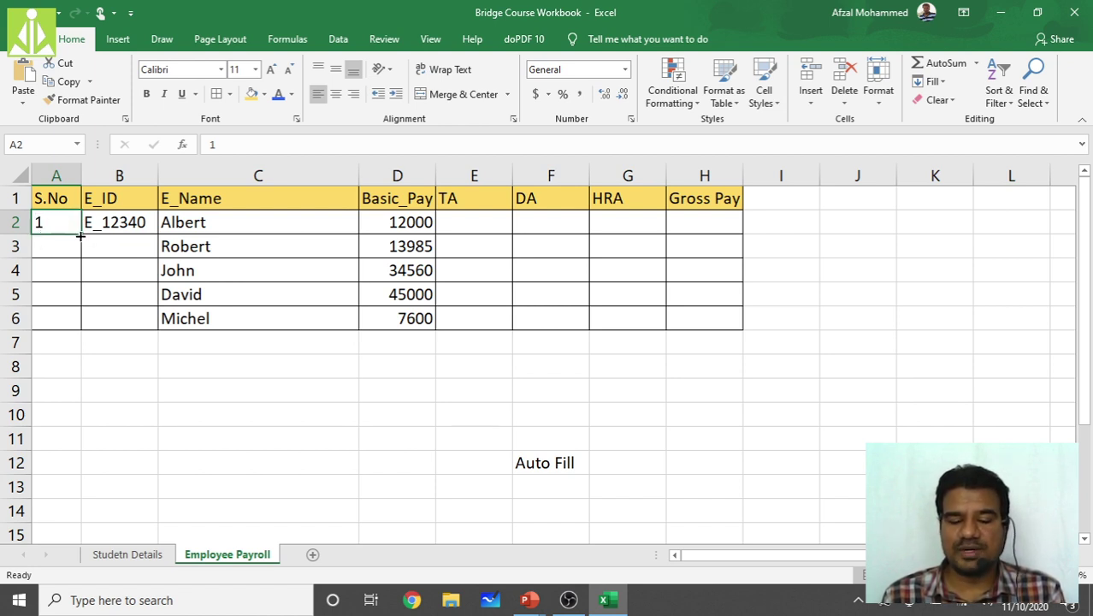
pyautogui.scroll(5, 82, 233)
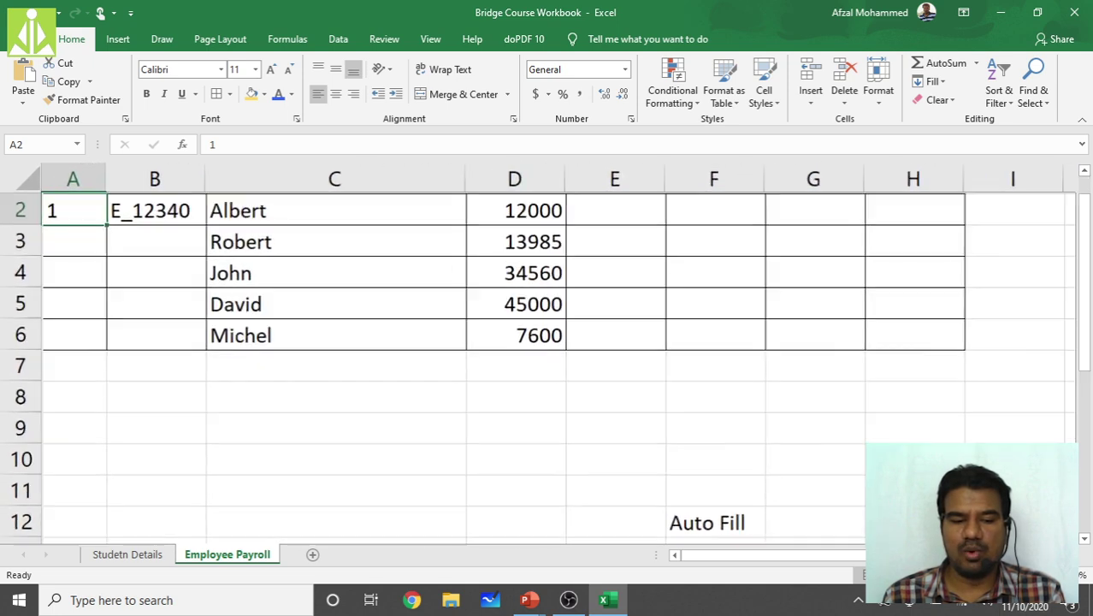
pyautogui.scroll(-2, 359, 410)
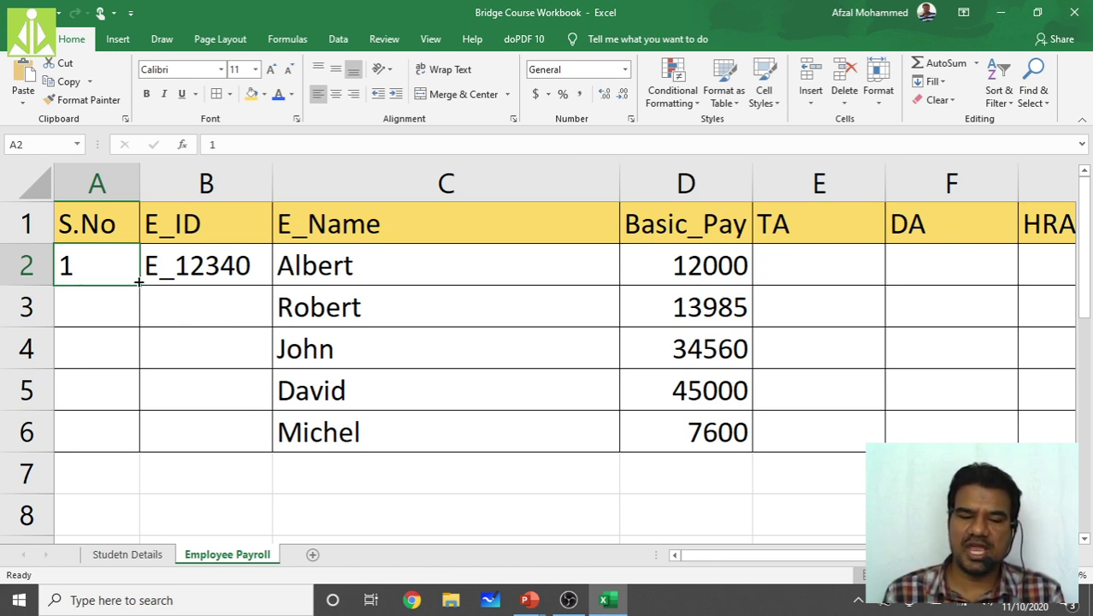
pyautogui.moveTo(138, 282); pyautogui.dragTo(134, 455)
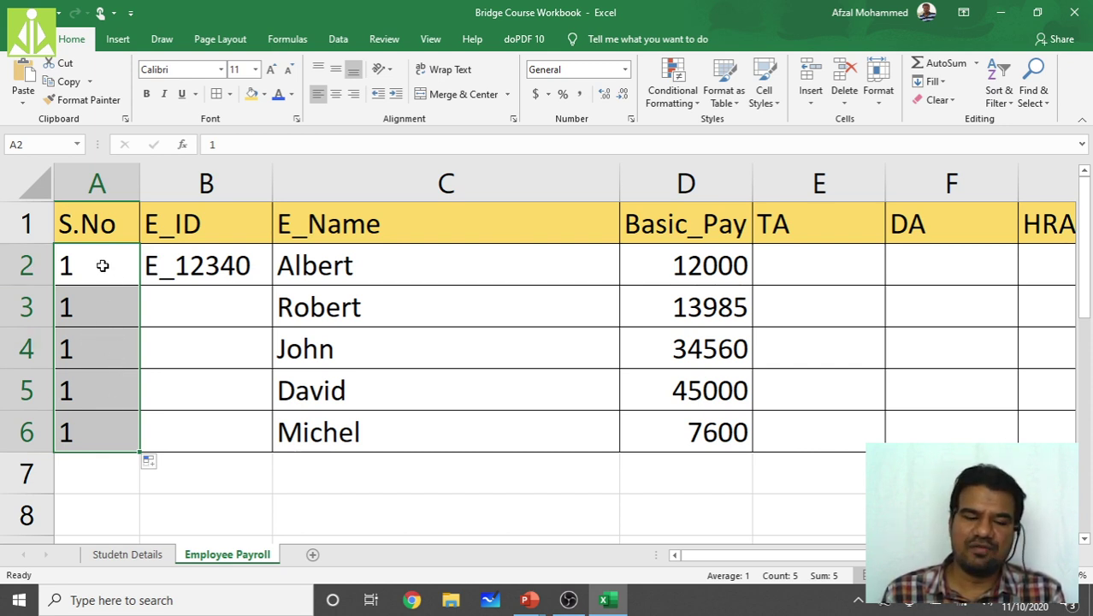
pyautogui.click(153, 464)
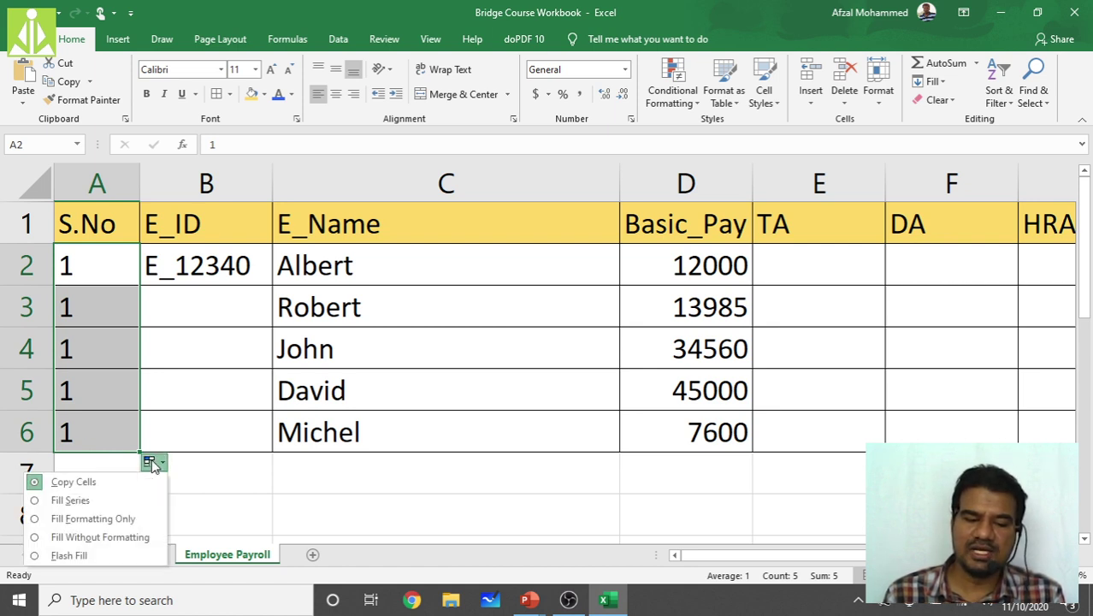
pyautogui.click(87, 502)
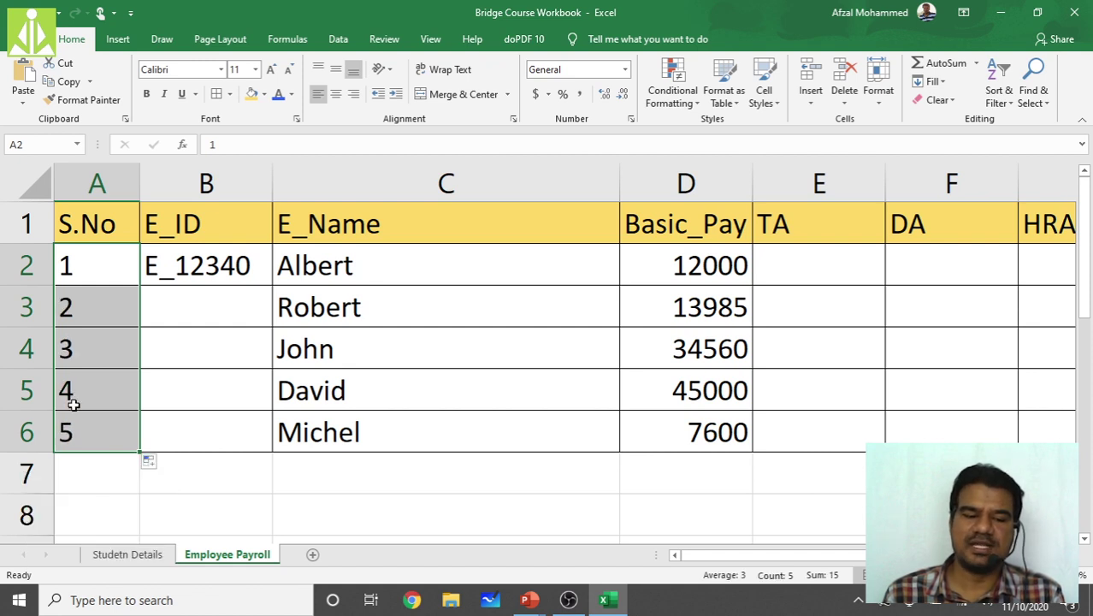
pyautogui.click(118, 379)
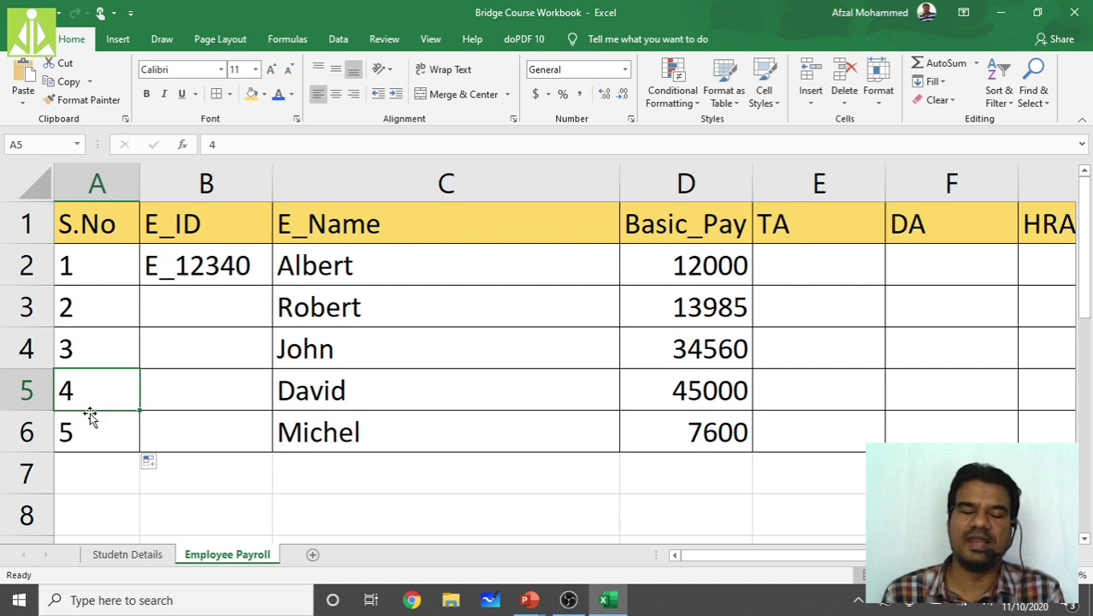
# Step: Auto-fill the serial numbers from A2 down to A136 as a series and look through the filled column
pyautogui.click(97, 274)
pyautogui.moveTo(140, 287); pyautogui.dragTo(149, 429)
pyautogui.click(151, 421)
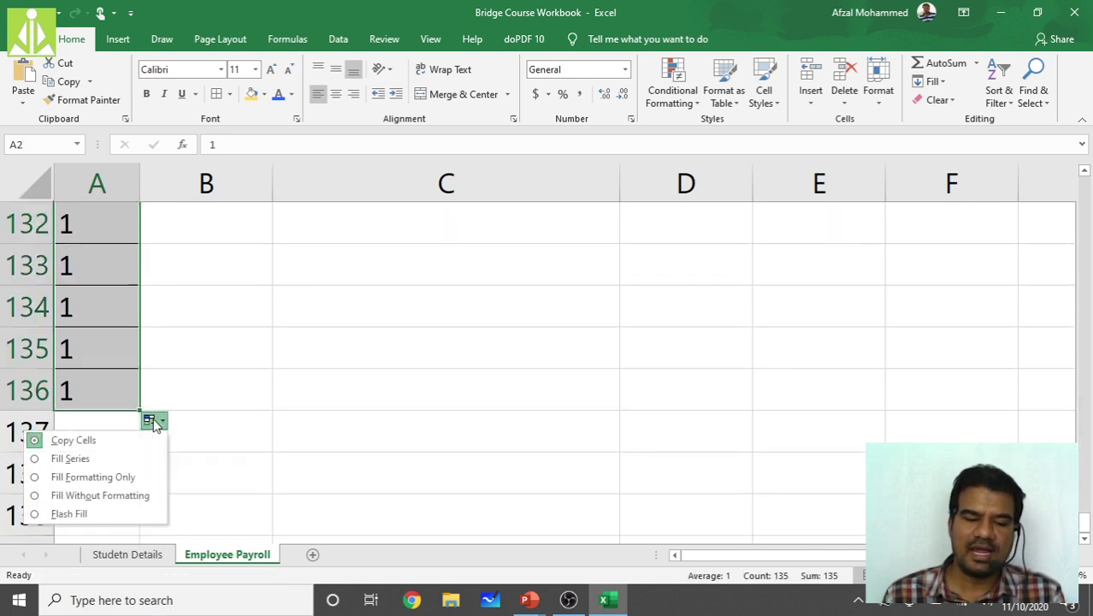
pyautogui.click(123, 460)
pyautogui.scroll(-17, 130, 409)
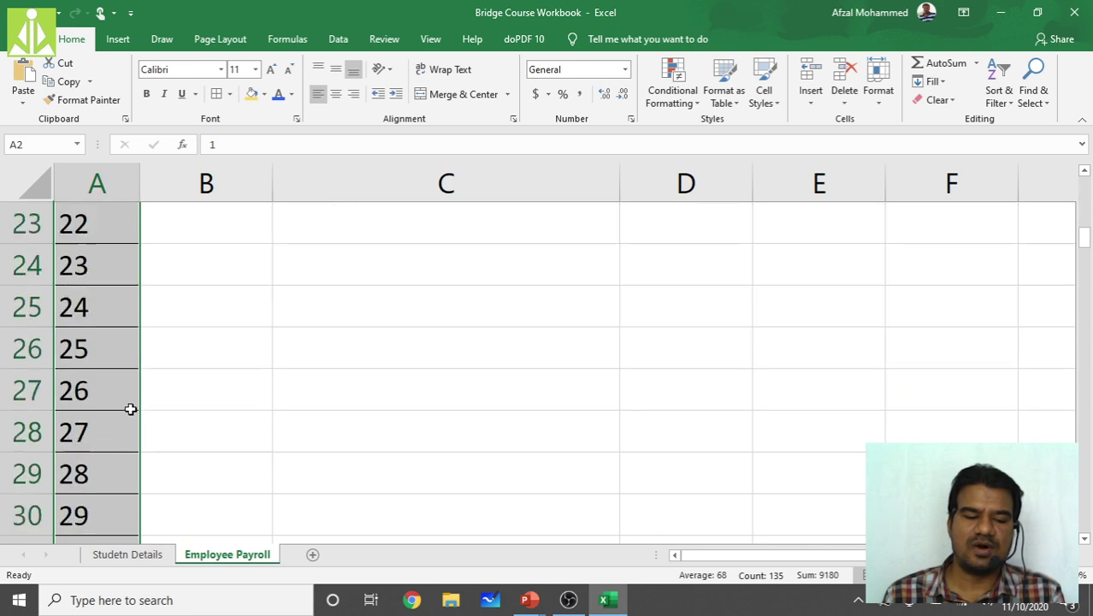
pyautogui.scroll(-20, 130, 409)
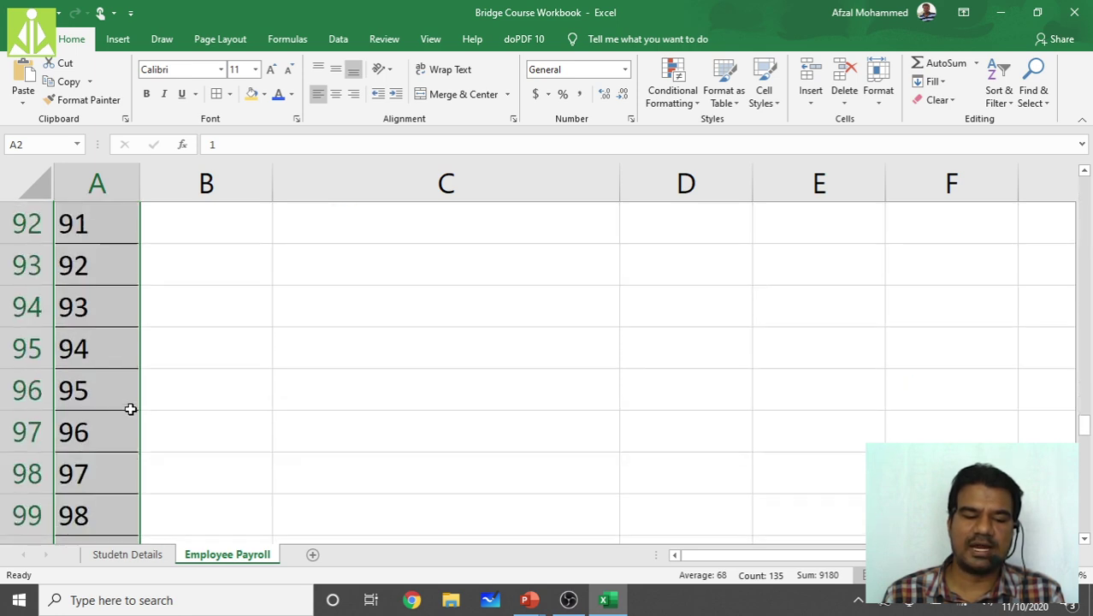
pyautogui.scroll(-13, 130, 409)
pyautogui.scroll(9, 130, 409)
pyautogui.scroll(20, 130, 409)
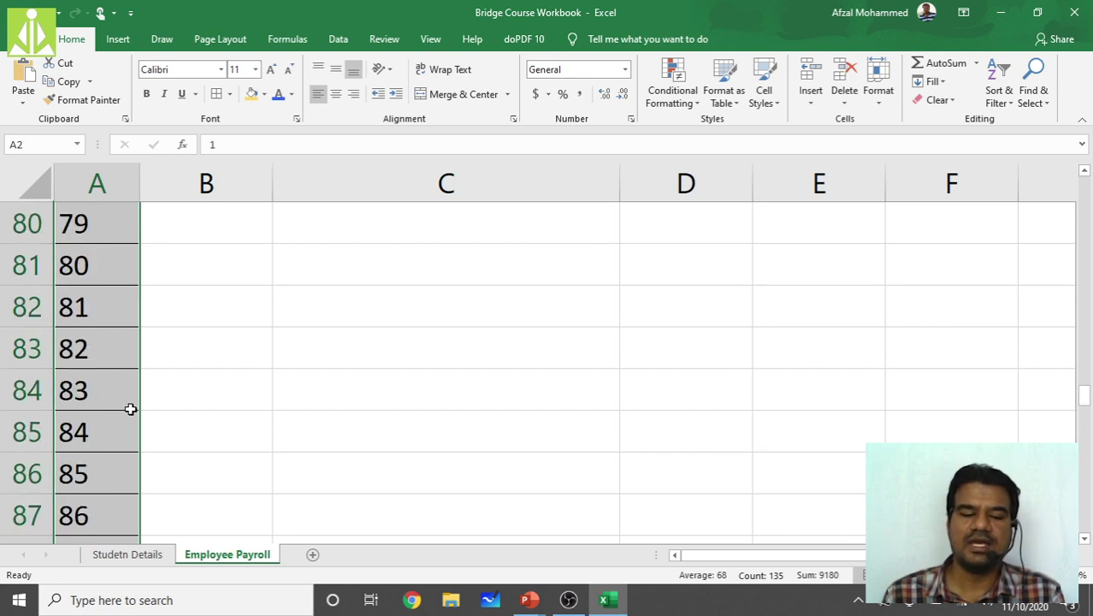
pyautogui.scroll(10, 130, 409)
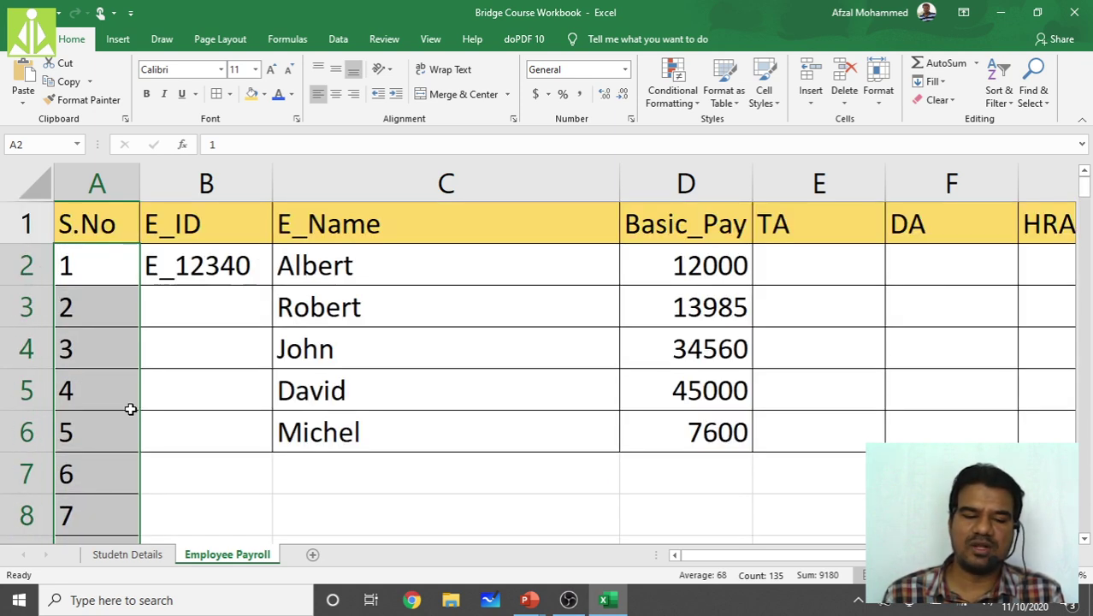
# Step: Undo the extended serial-number fill that runs past the payroll table
pyautogui.click(168, 353)
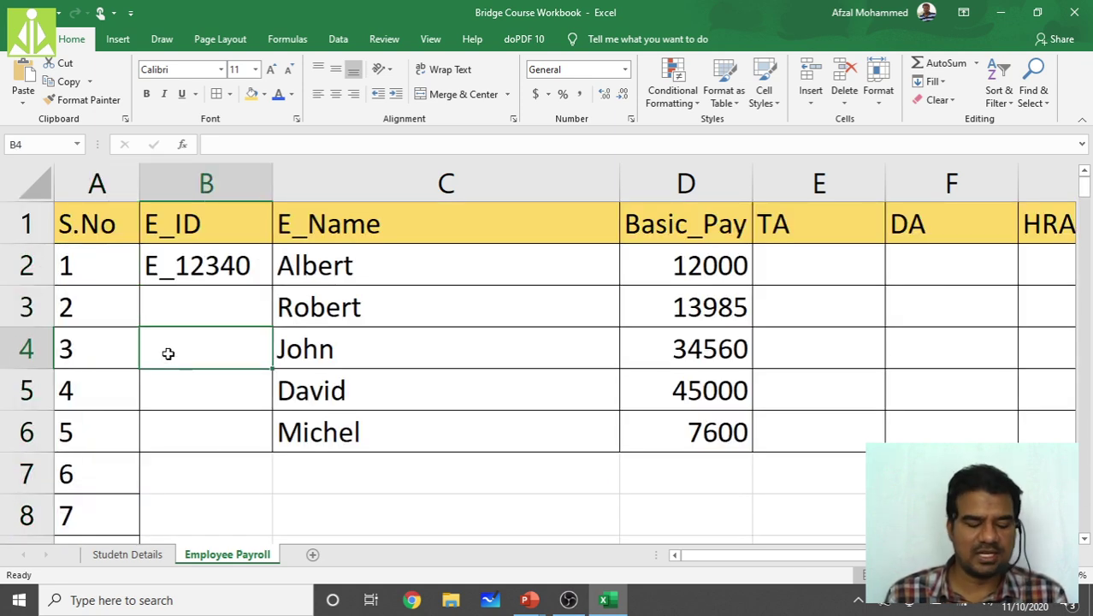
pyautogui.hotkey('ctrl', 'z')
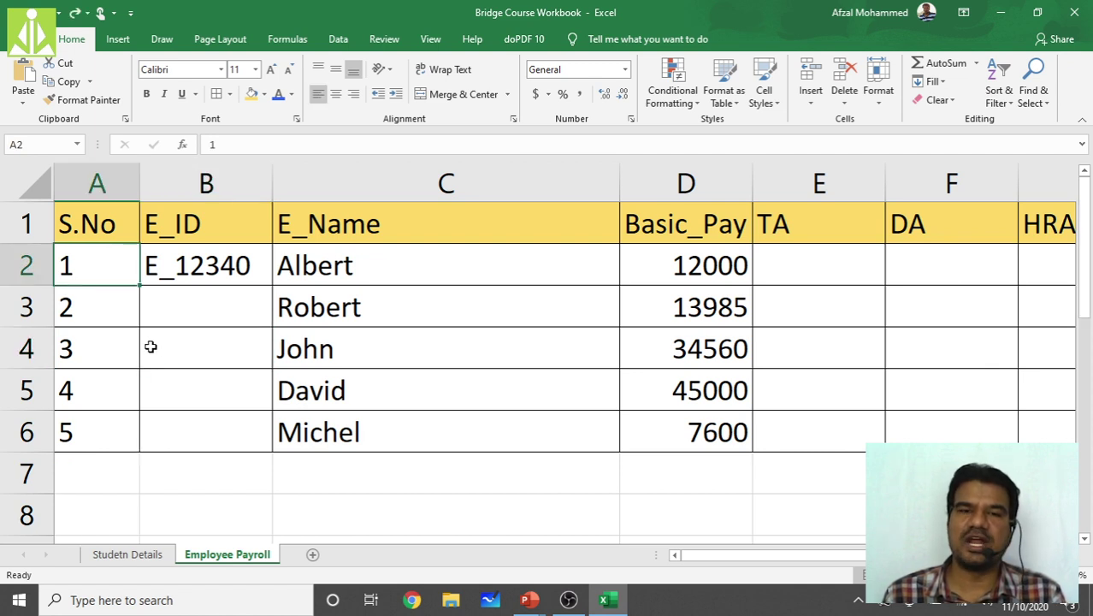
# Step: Auto-fill the employee IDs in the E_ID column from B2 down to B6
pyautogui.click(178, 304)
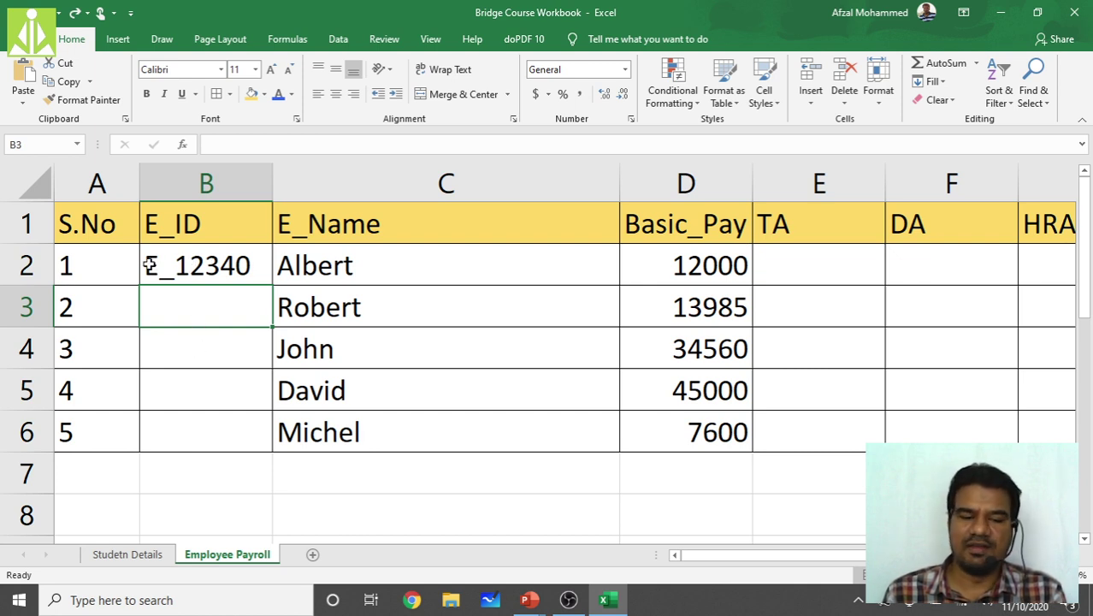
pyautogui.click(217, 266)
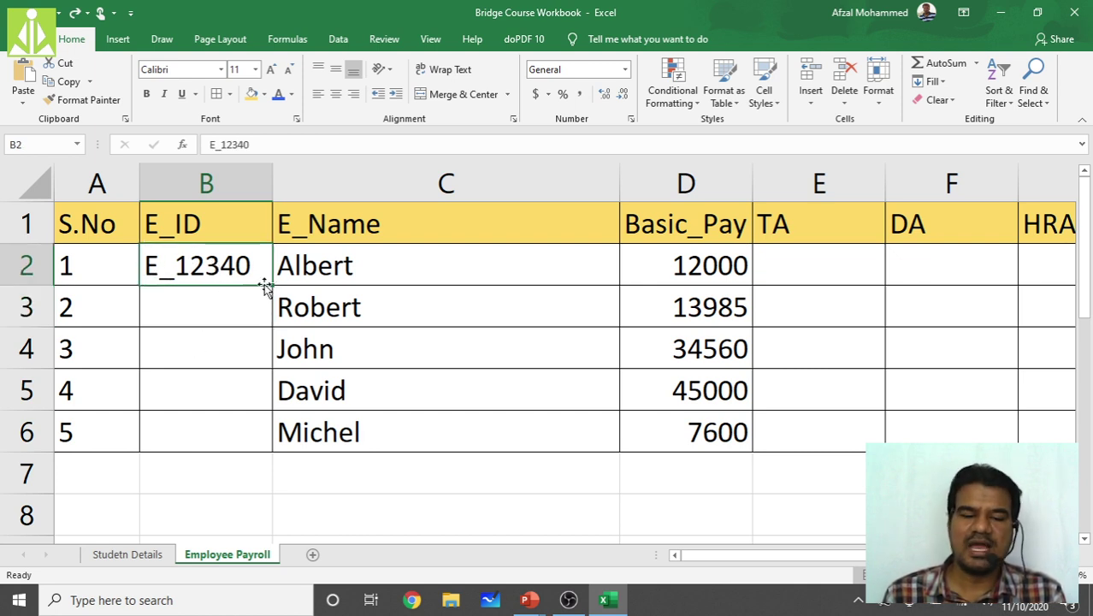
pyautogui.moveTo(272, 289); pyautogui.dragTo(267, 457)
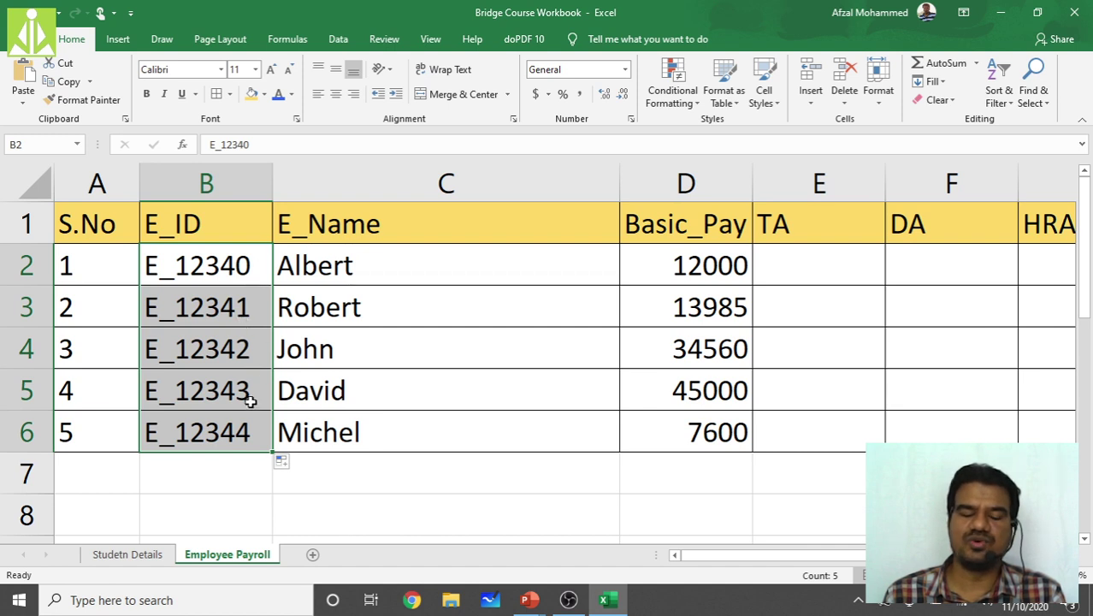
pyautogui.click(351, 404)
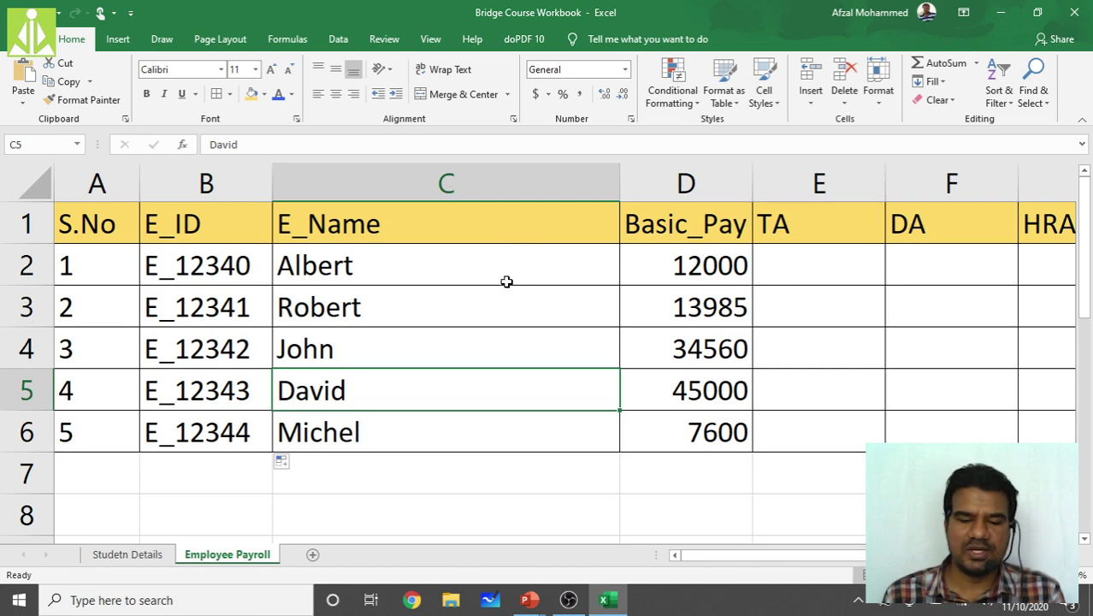
pyautogui.scroll(-3, 539, 351)
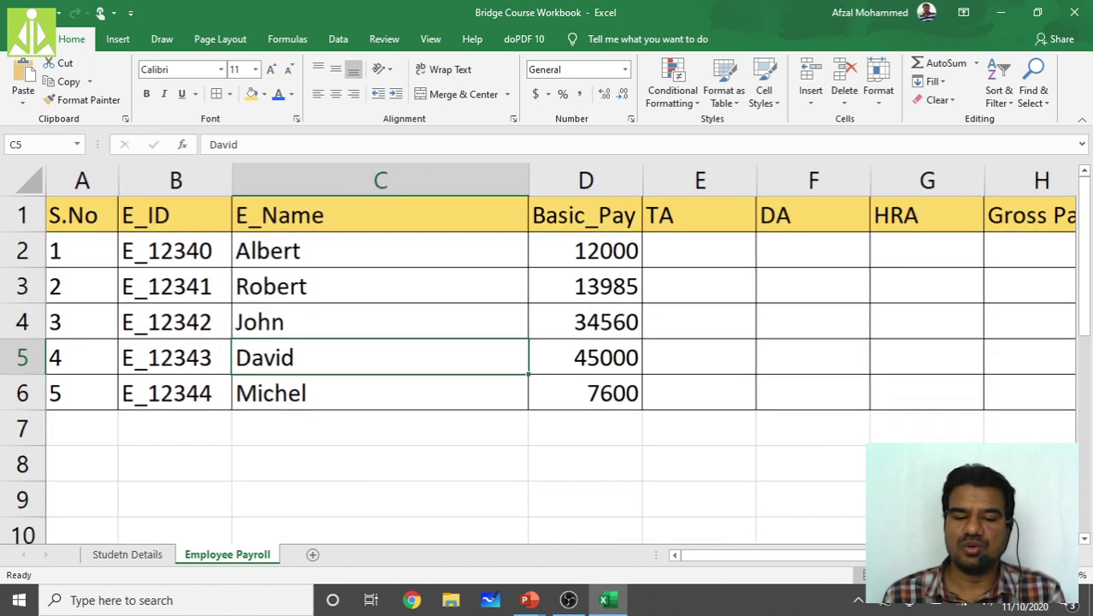
pyautogui.scroll(-1, 539, 351)
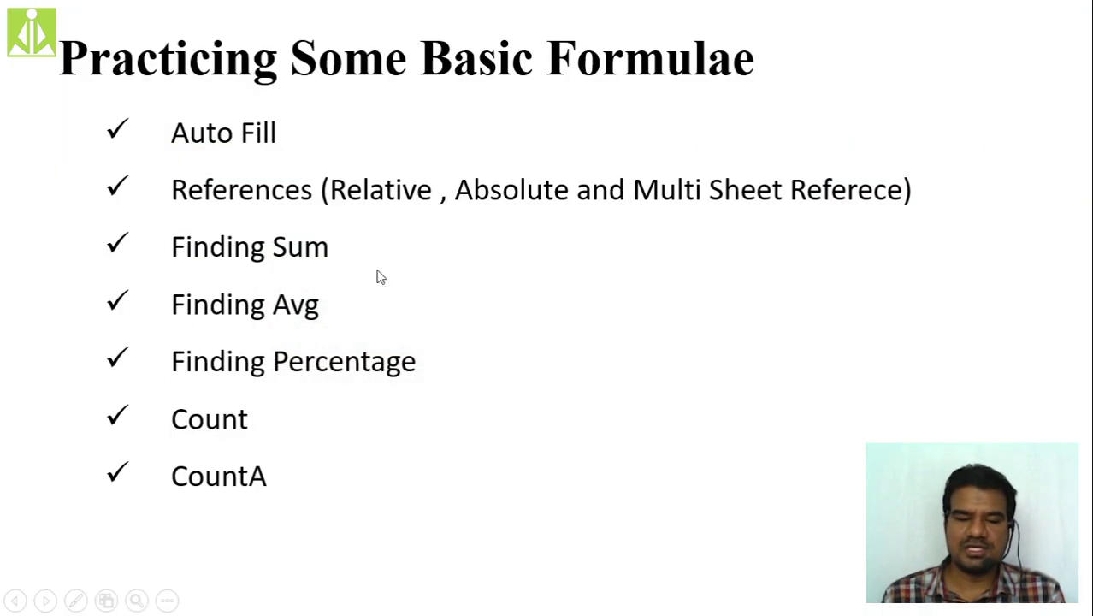